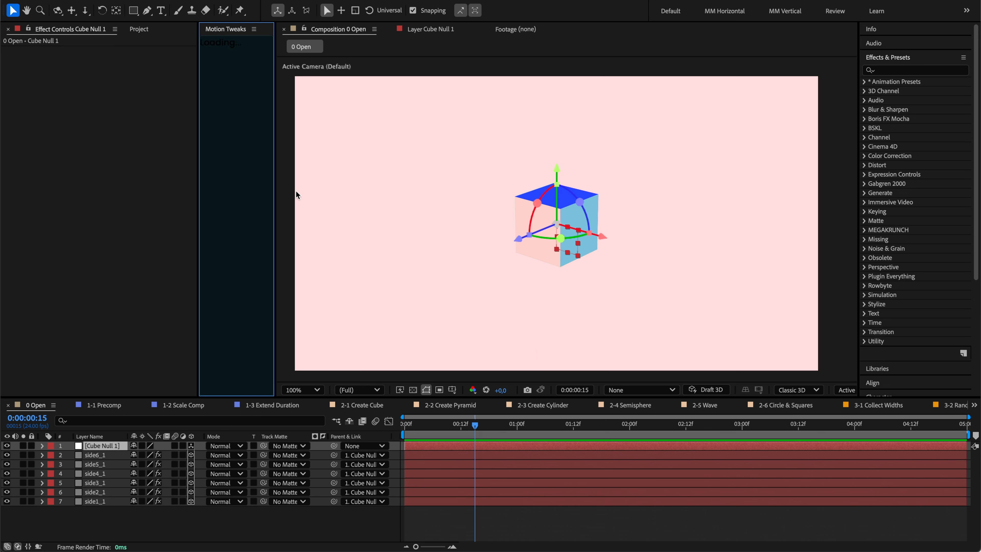
Step: Widen the Motion Tweaks panel and delete Cube Null 1 together with its six side layers
left_click_drag(275, 168, 356, 162)
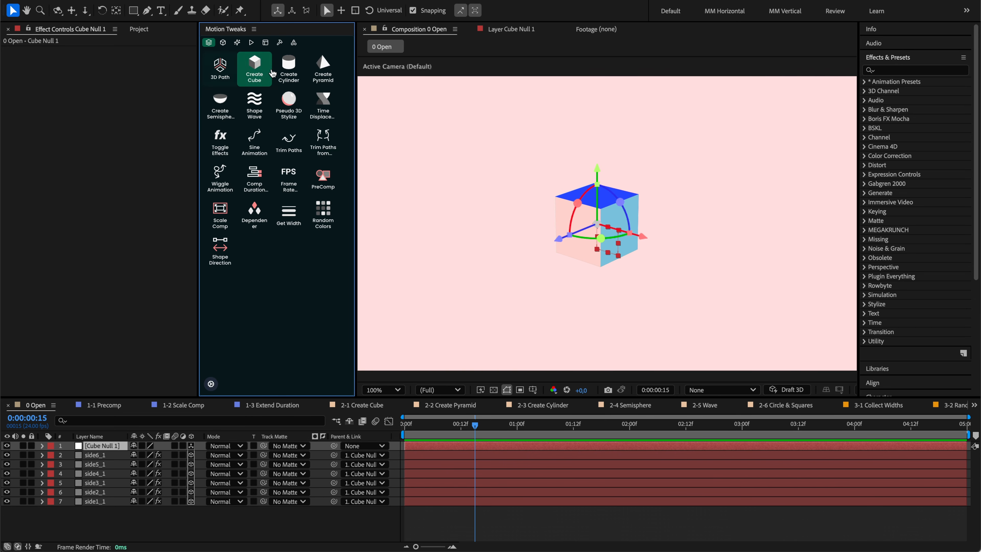
left_click(97, 452)
left_click(97, 448)
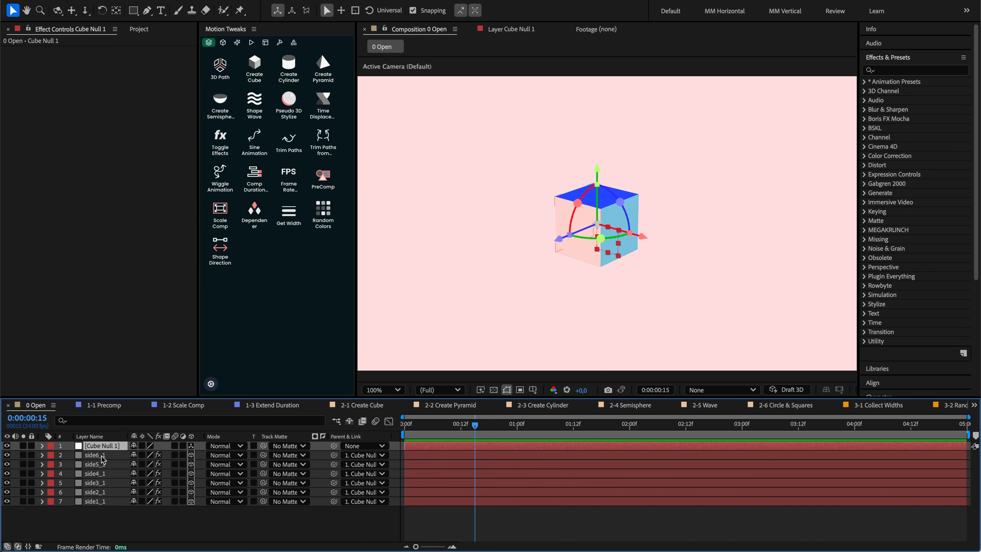
left_click(105, 501, "shift")
key("Delete")
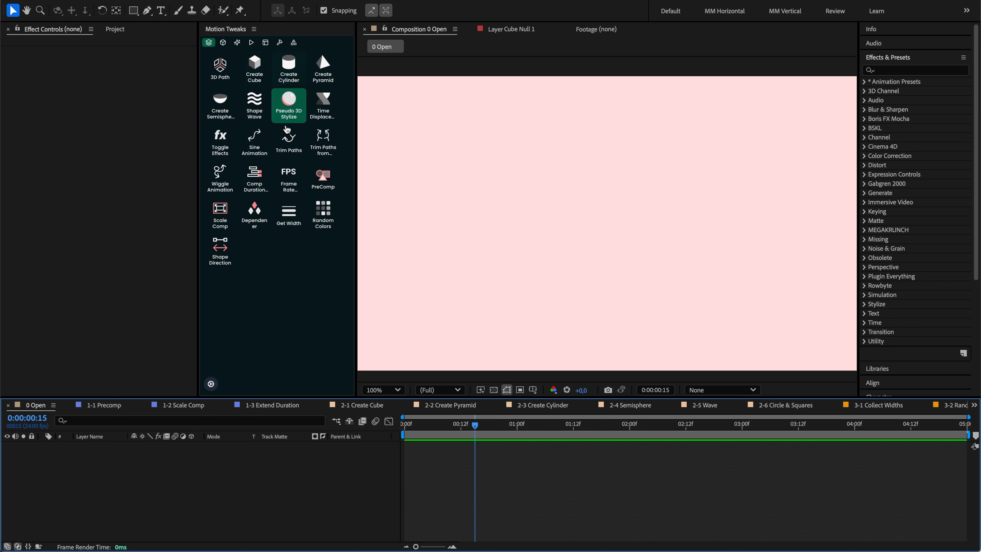
Step: Generate a new 3D cube built from solid layers with the Create Cube tool
left_click(259, 70)
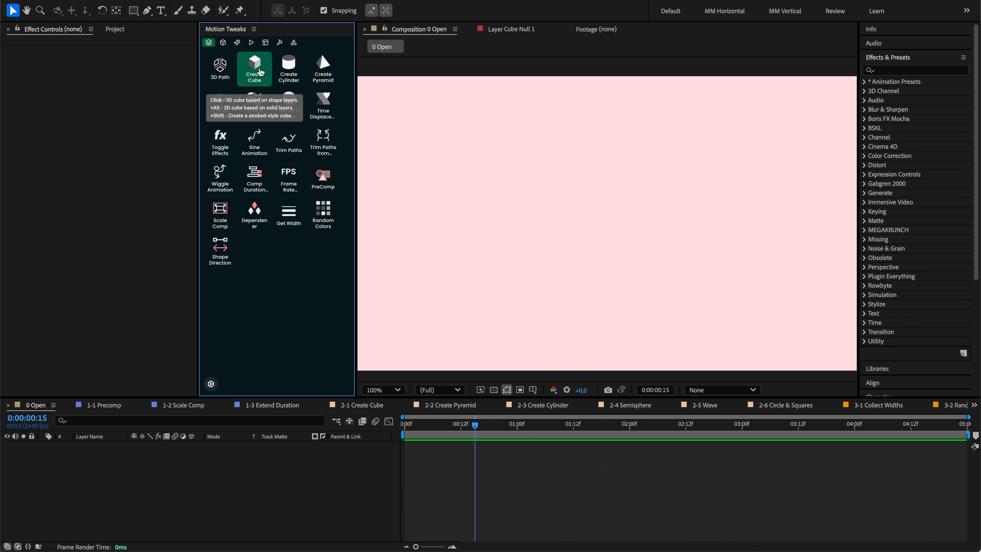
key("ctrl+z")
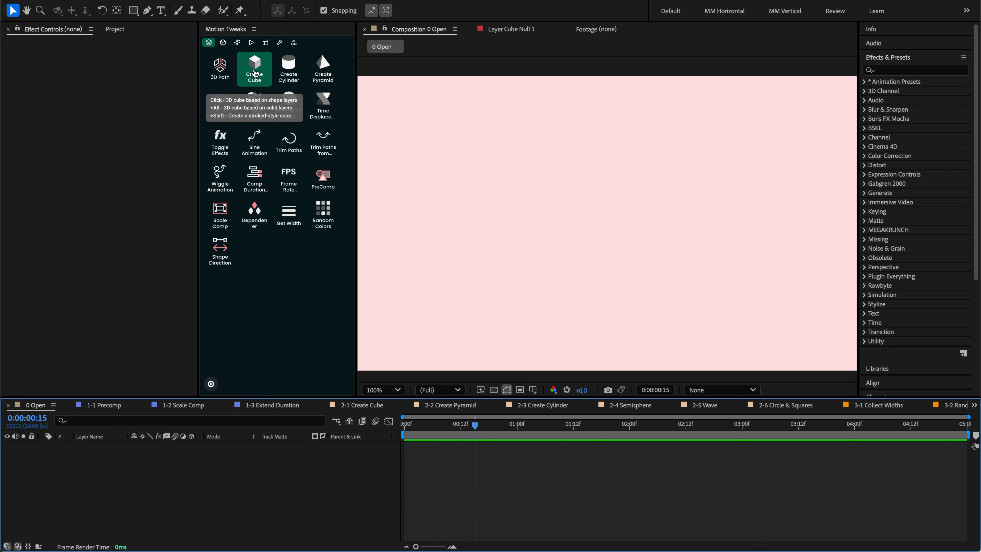
left_click(254, 73)
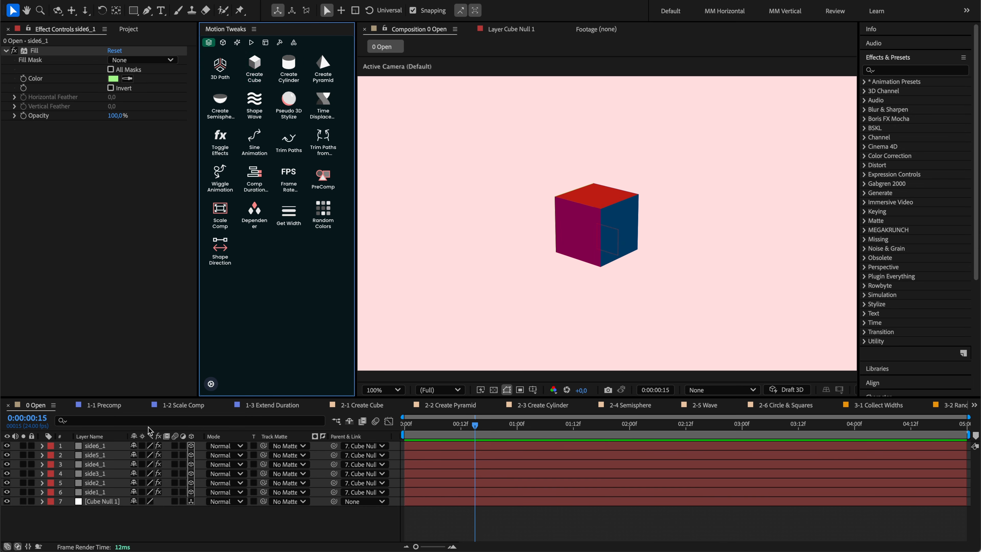
Step: Move the Cube Null 1 layer above all the side layers in the layer stack
left_click(103, 446)
left_click(102, 455)
left_click(103, 464)
left_click(103, 474)
left_click(103, 445)
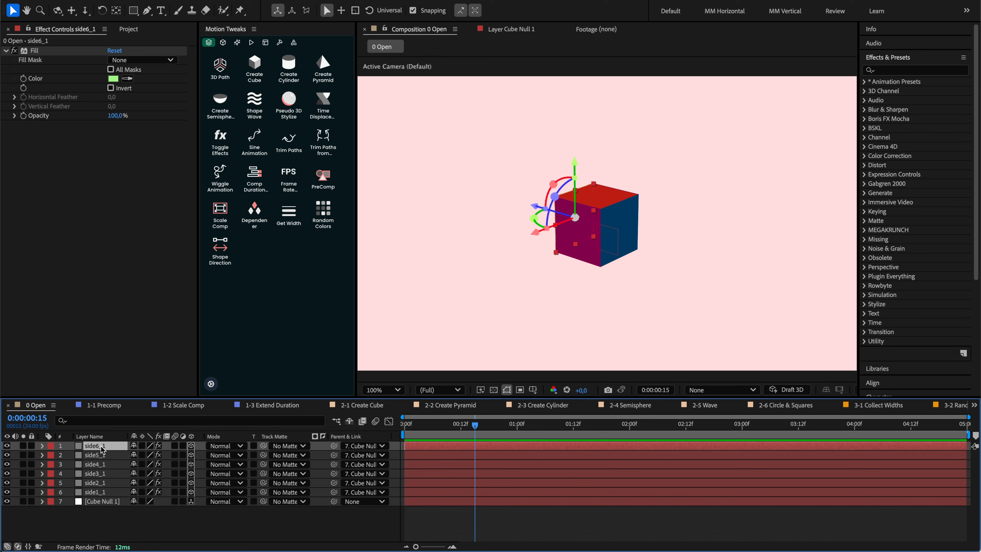
left_click(104, 501)
left_click_drag(107, 503, 113, 445)
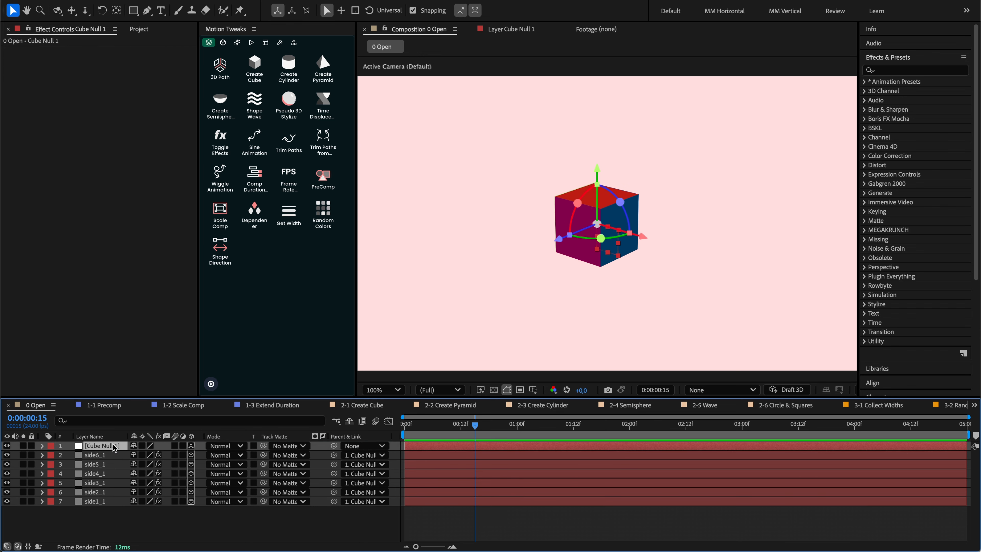
Step: Apply Wiggle Animation to the cube null and set Loop Time to 4 and the Wiggle System frequency to 1
left_click(223, 180)
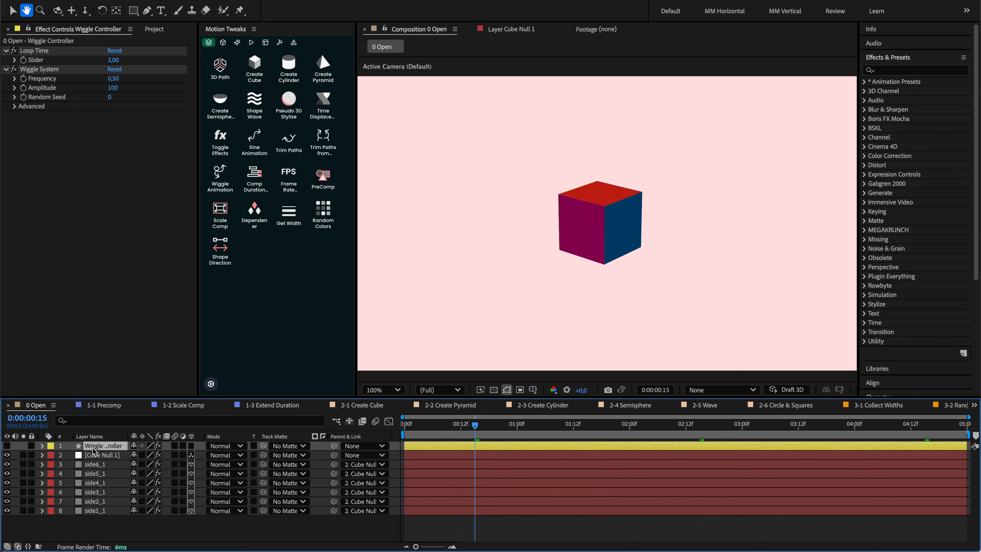
key("space")
left_click(113, 60)
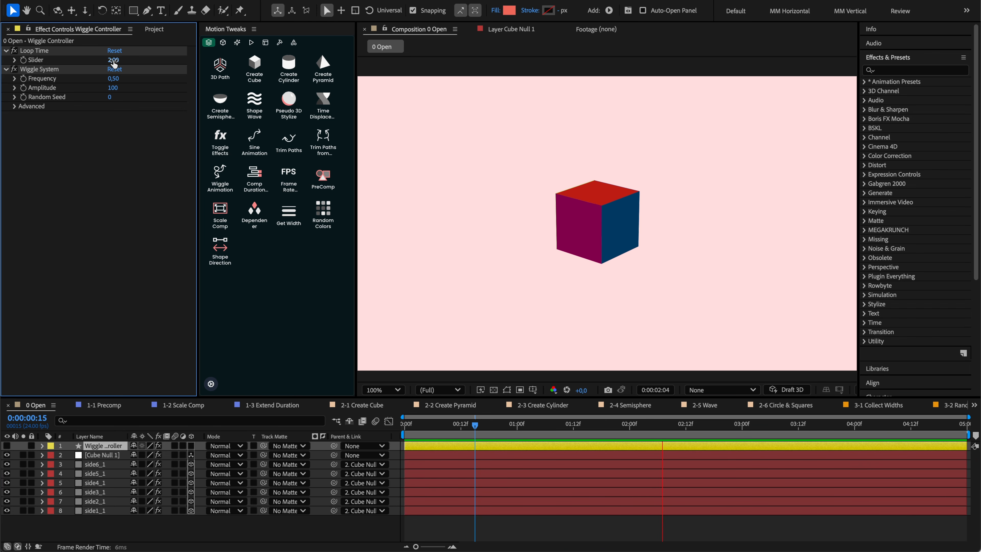
type("4")
key("Tab")
type("1")
key("Return")
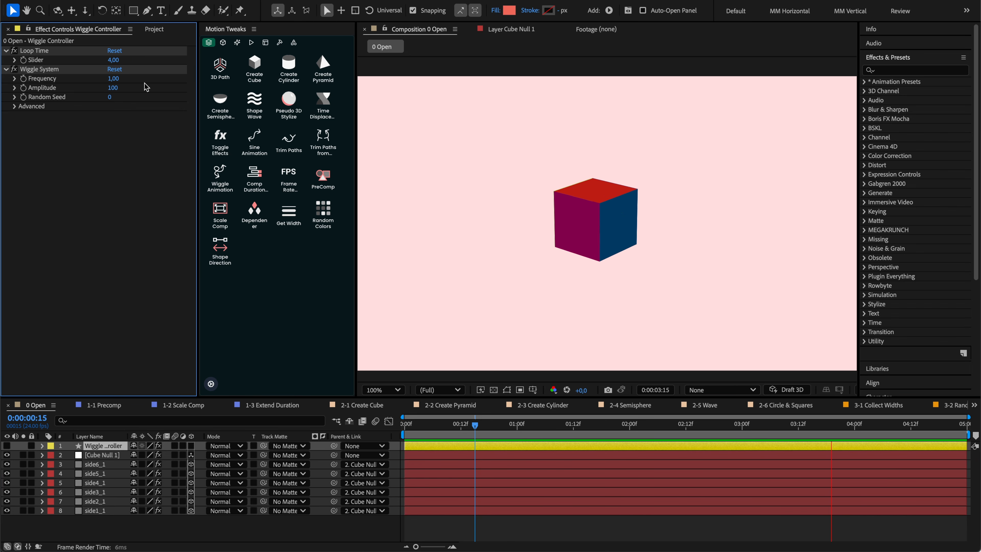
Step: Reveal the cube null's rotation properties and apply Wiggle Animation to them
left_click(99, 455)
key("r")
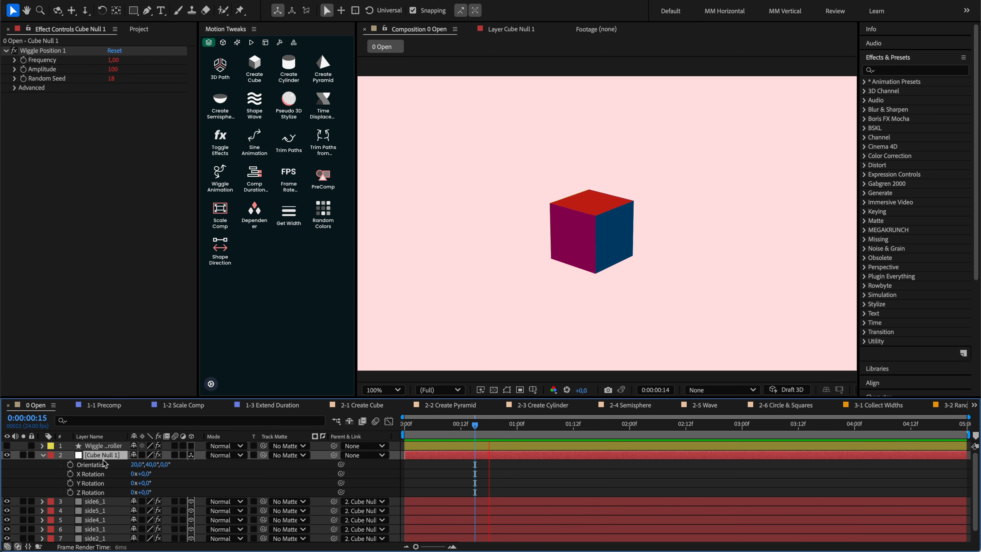
left_click(221, 178)
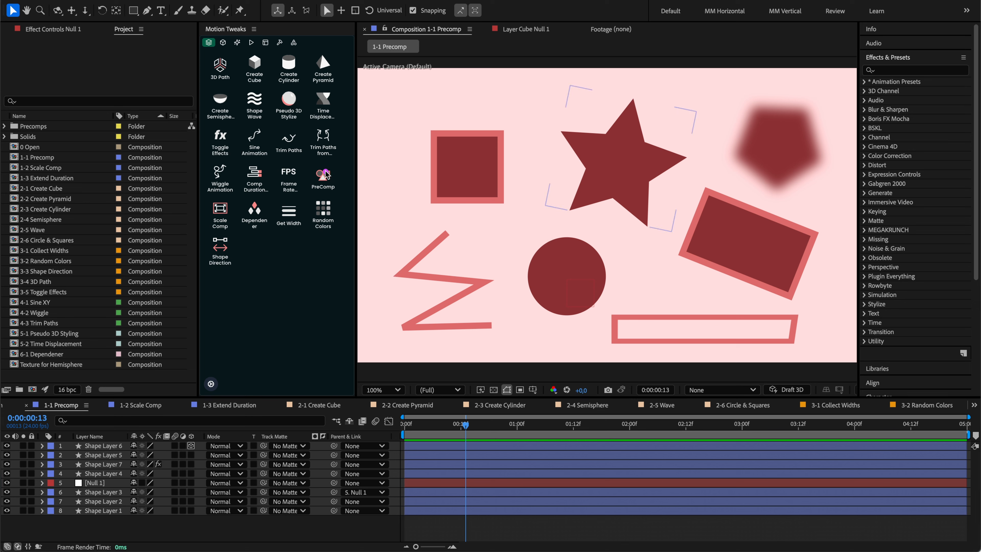
Step: Precompose all layers of the 1-1 Precomp composition with PreComp and open several of the cropped precomps to inspect them
key("ctrl+a")
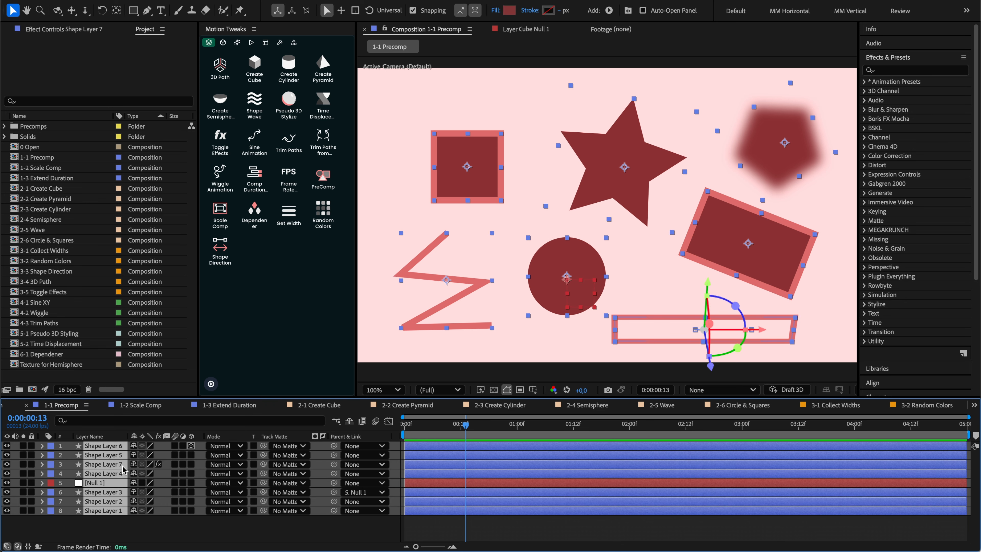
left_click(333, 180)
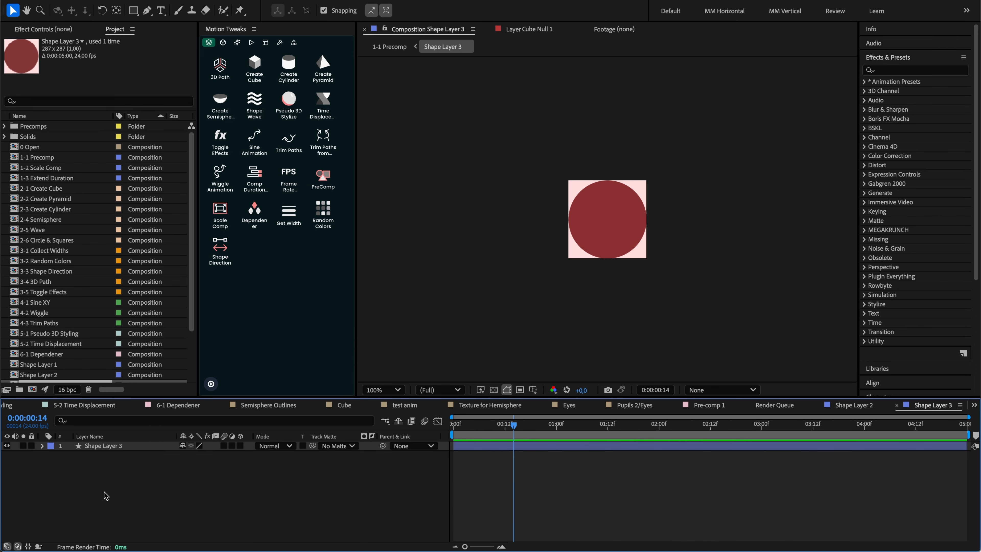
left_click(101, 456)
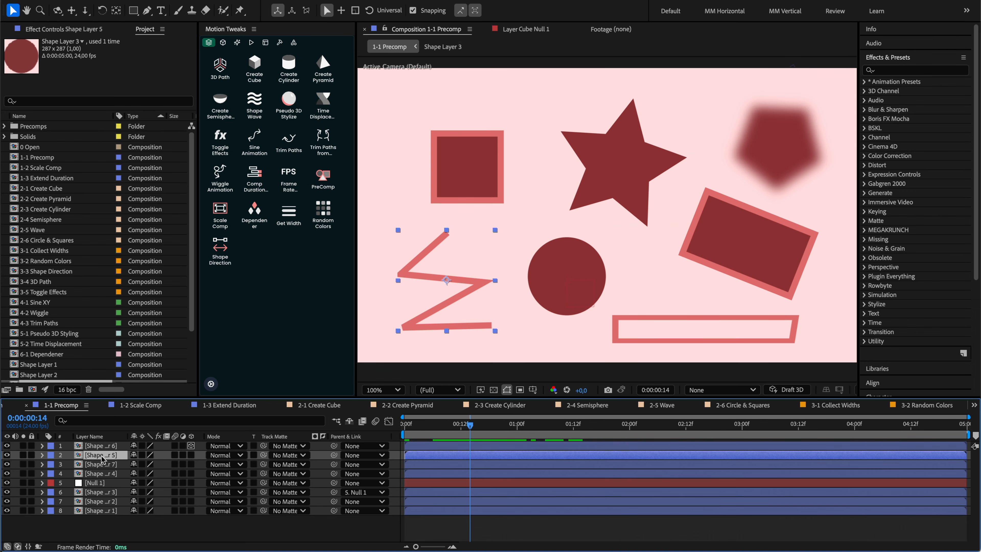
left_click(482, 138)
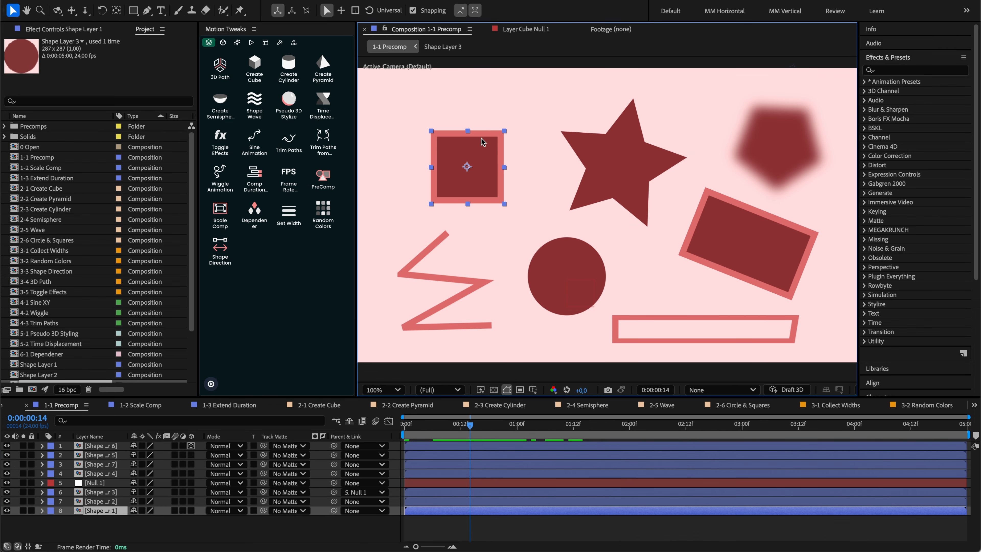
double_click(475, 149)
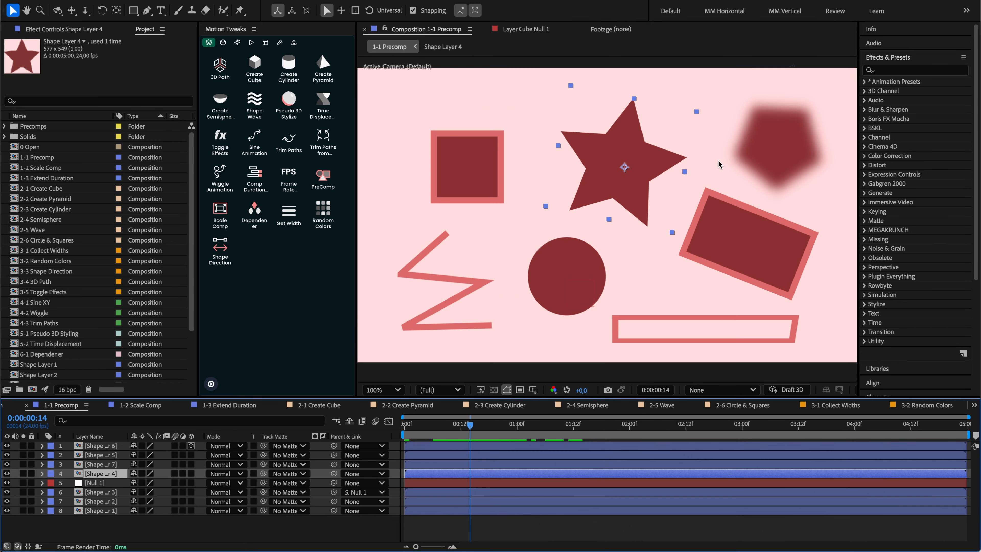
double_click(781, 143)
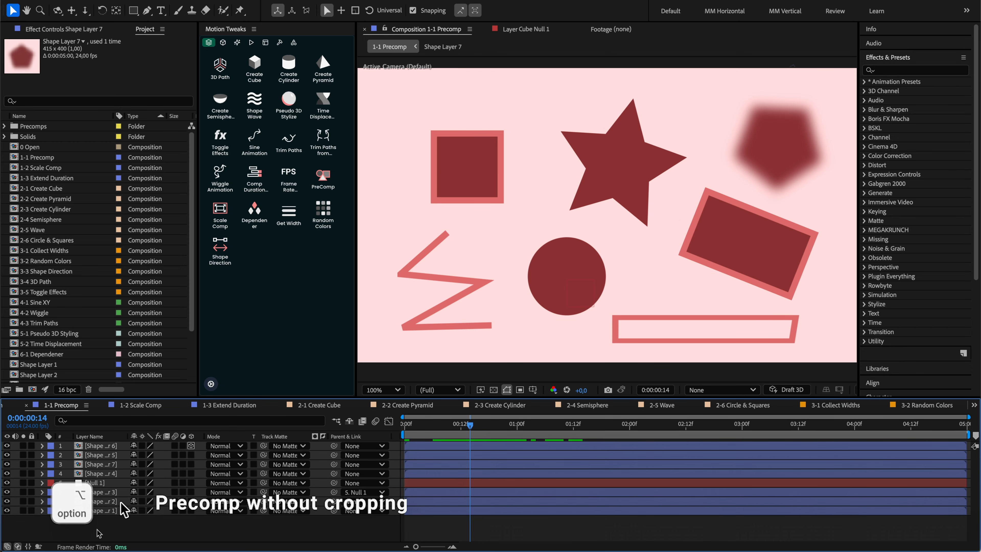
Step: Precompose all layers again with the PreComp option that skips cropping, and open Shape Layer 7's precomp
left_click(108, 492)
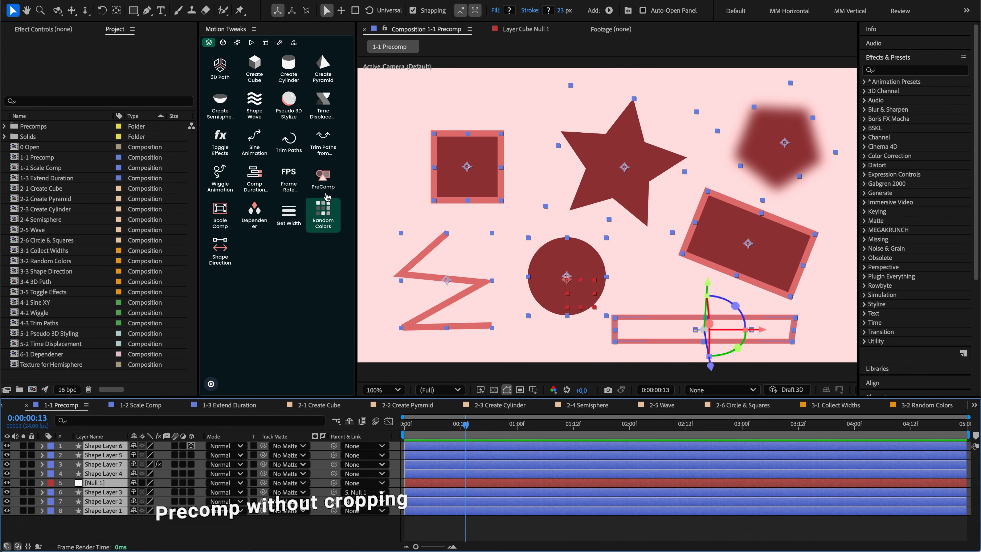
left_click(323, 178, "alt")
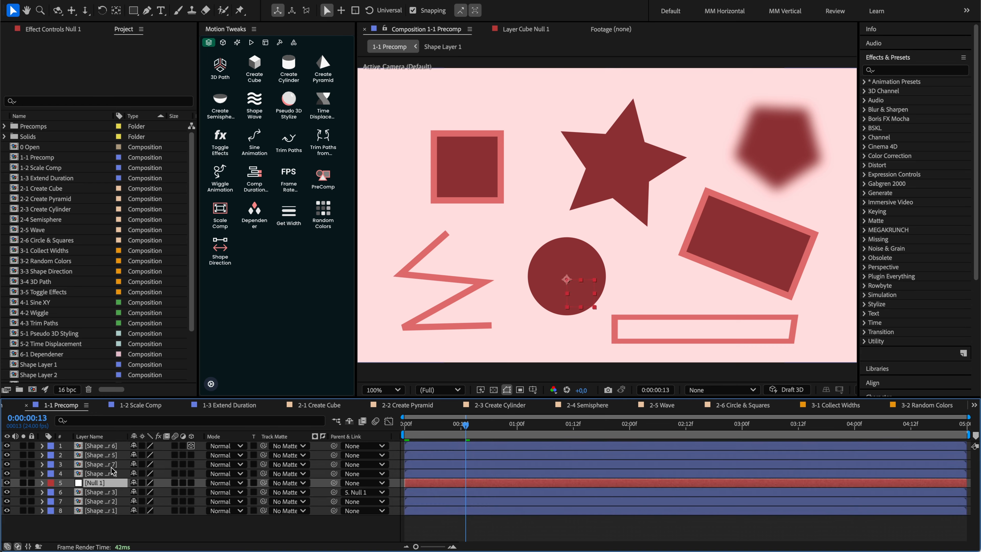
double_click(111, 467)
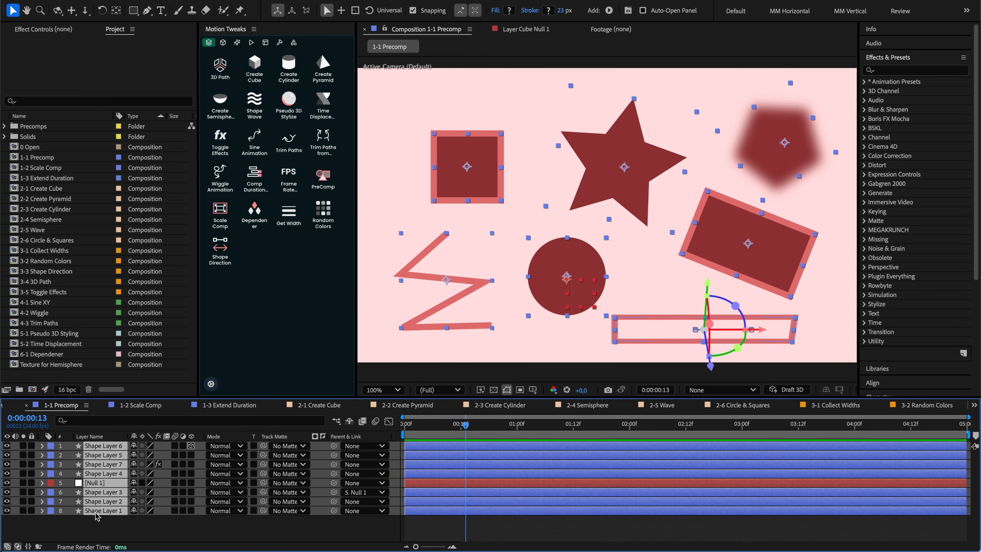
Step: Select Shape Layer 6, the outlined 3D rectangle, reveal its keyframes and scrub through its animation
left_click(97, 519)
left_click(98, 511)
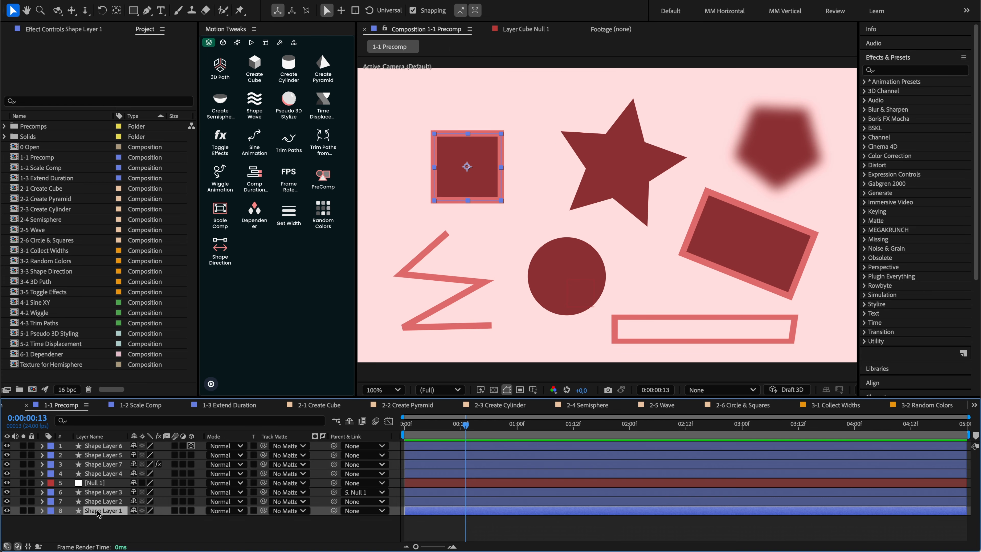
left_click(112, 520)
left_click(680, 313)
left_click(680, 323)
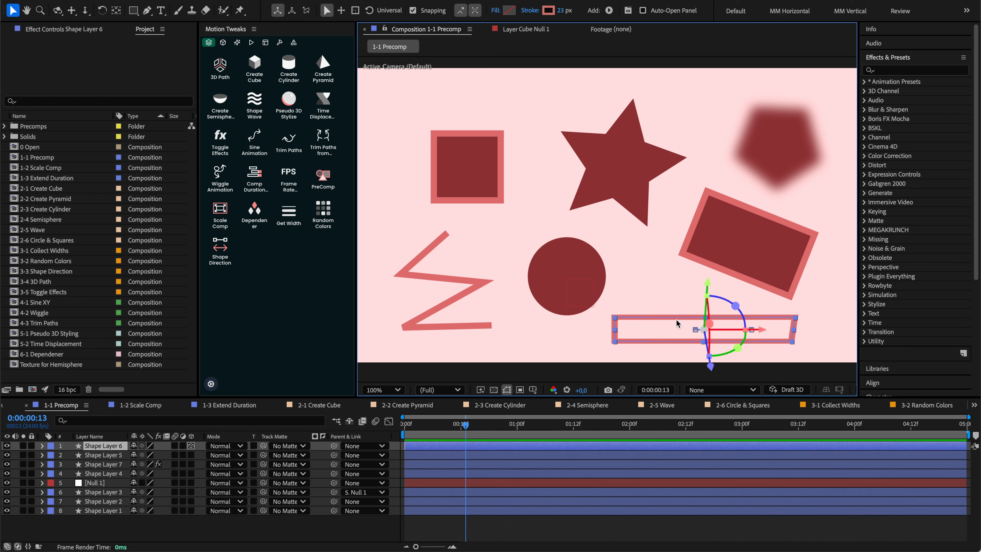
key("u")
left_click_drag(494, 424, 653, 424)
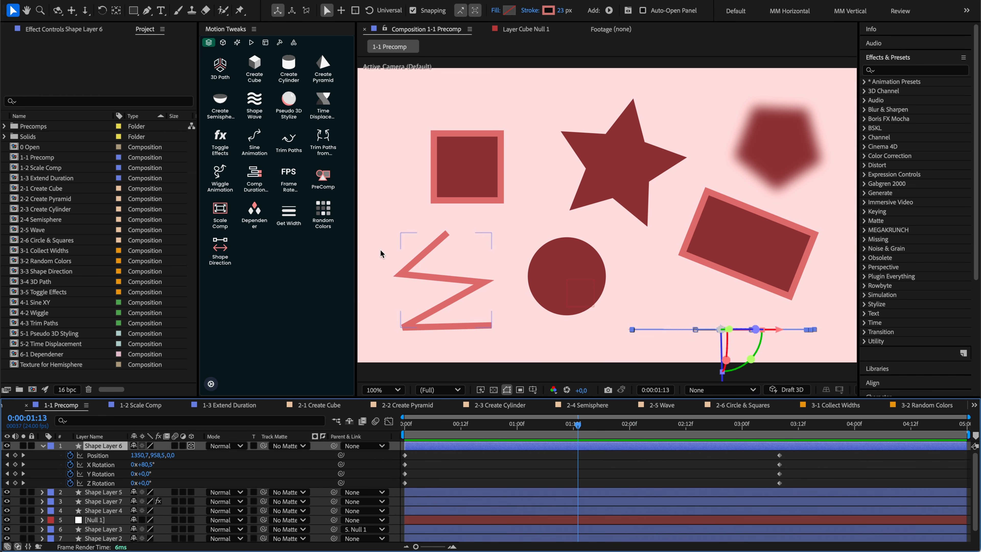
Step: Precompose the animated Shape Layer 6 with PreComp and open the resulting precomp to check its contents
left_click(323, 177)
key("space")
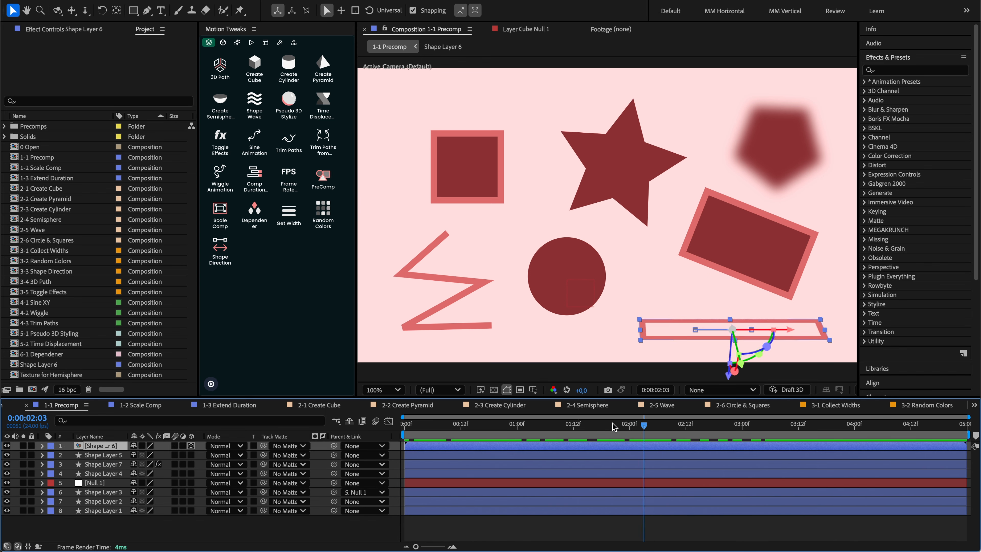
double_click(111, 446)
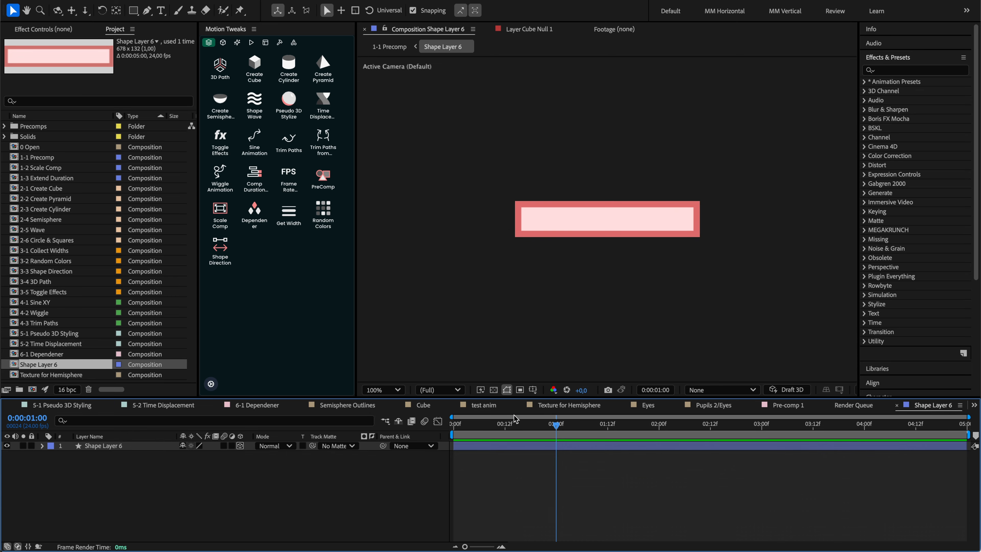
key("super+w")
Step: Reveal the keyframes on the precomposed Shape Layer 6 and scrub back to the first frame to check its animation
left_click(531, 426)
key("u")
left_click_drag(523, 426, 398, 409)
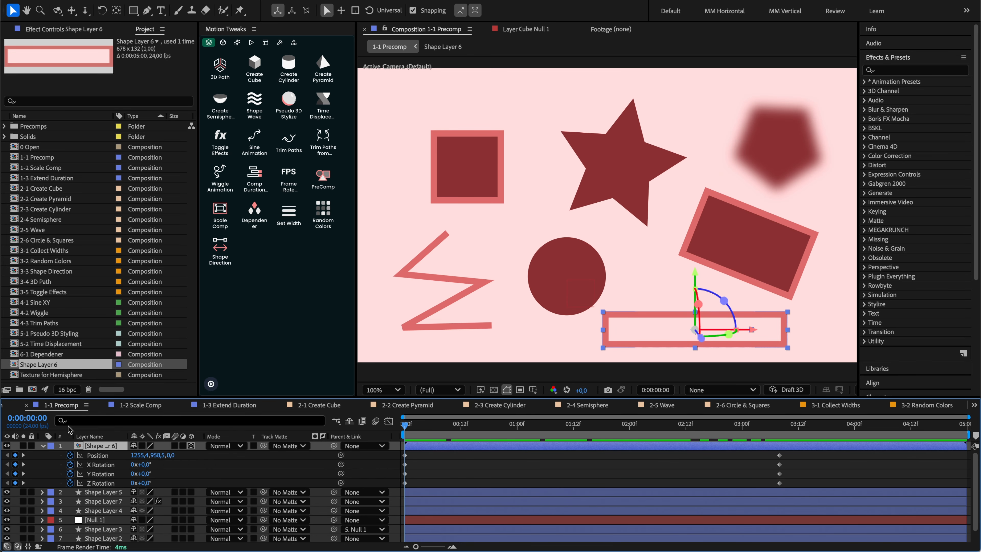
left_click(101, 456)
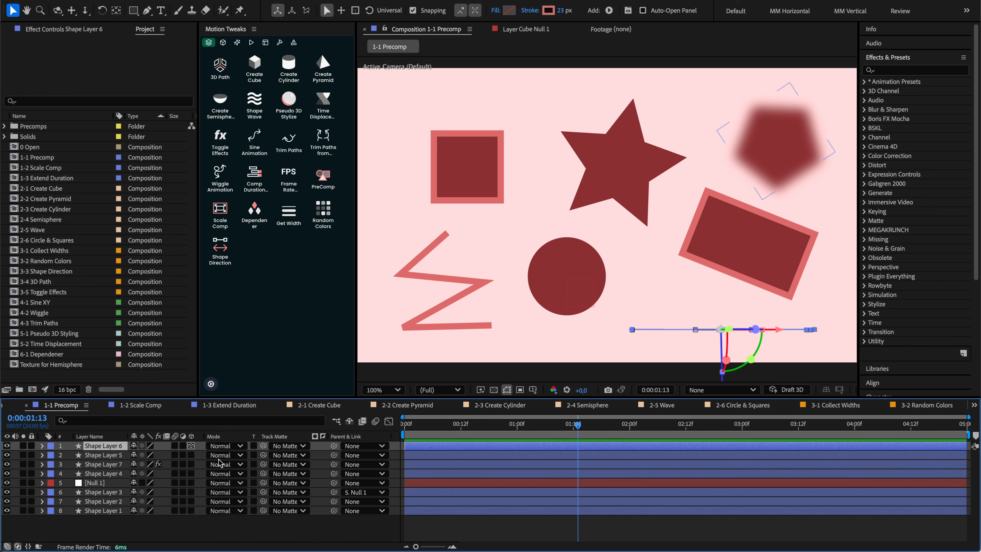
Step: Go to frame 0:00:00:10 and shift Null 1 to check how the parented circle follows
left_click_drag(497, 426, 451, 425)
left_click(579, 288)
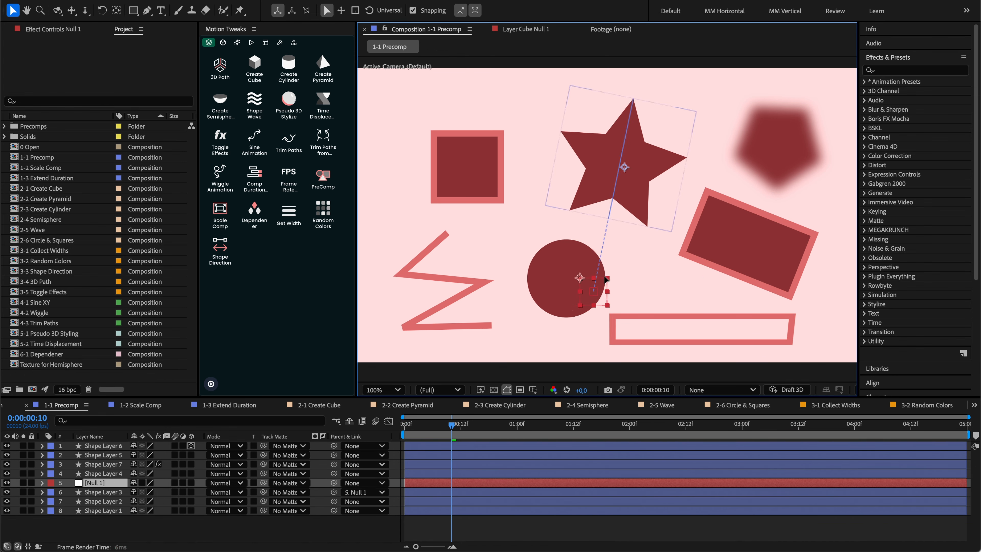
Step: Pre-compose Shape Layer 3 with the standard command, moving all attributes into the new composition, and undo it
left_click(89, 494)
key("super+shift+c")
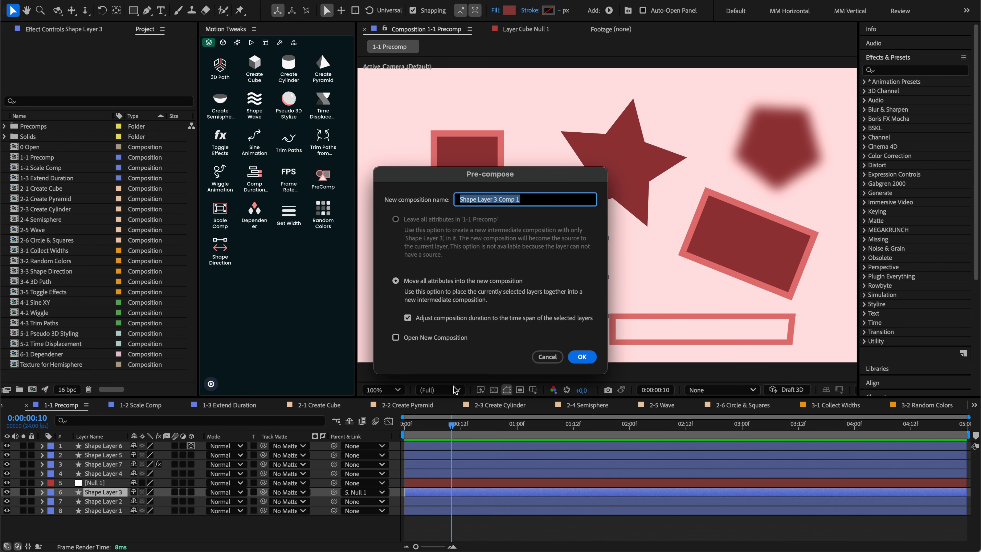
left_click(581, 356)
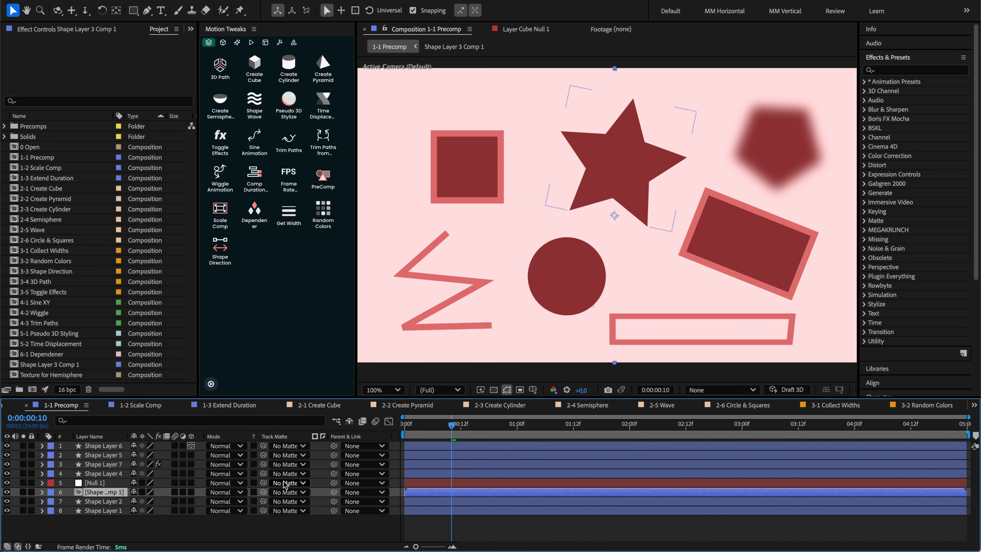
key("ctrl+a")
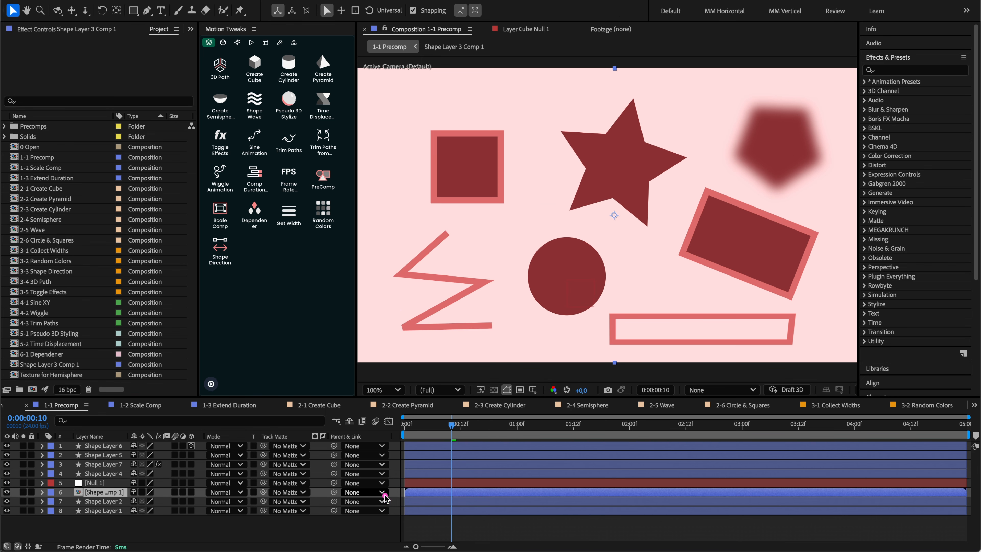
key("super+z")
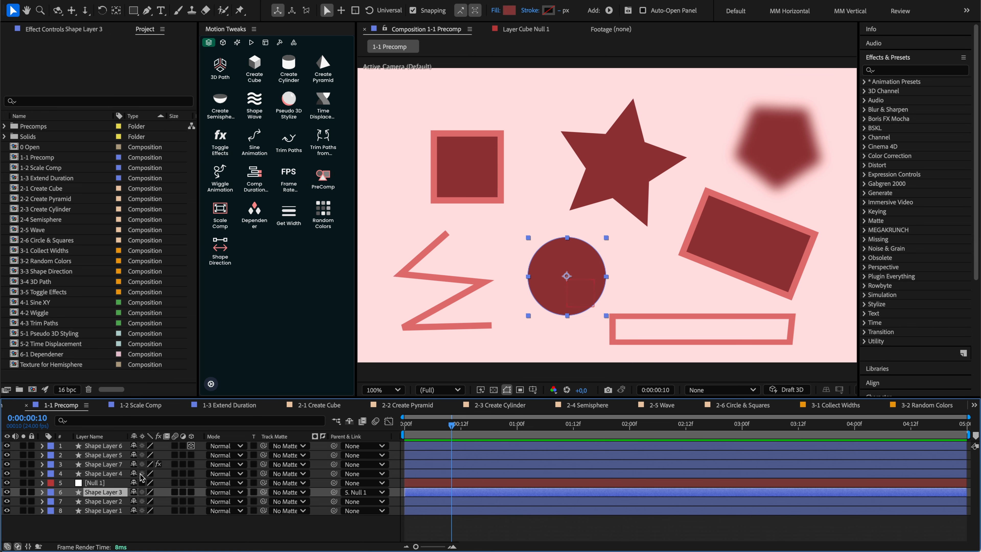
Step: Precompose the circle, Shape Layer 3, with the PreComp tool and check its parent link
left_click(323, 178)
left_click(379, 492)
left_click(379, 493)
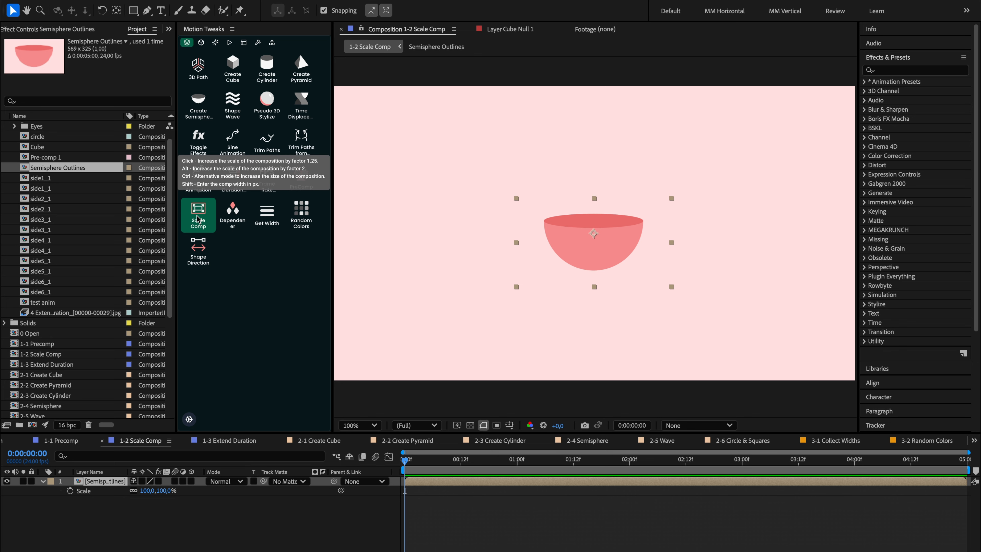
Step: Open the built-in Scale Composition script to view its New Comp Width option, and close the dialog without scaling
left_click(86, 1)
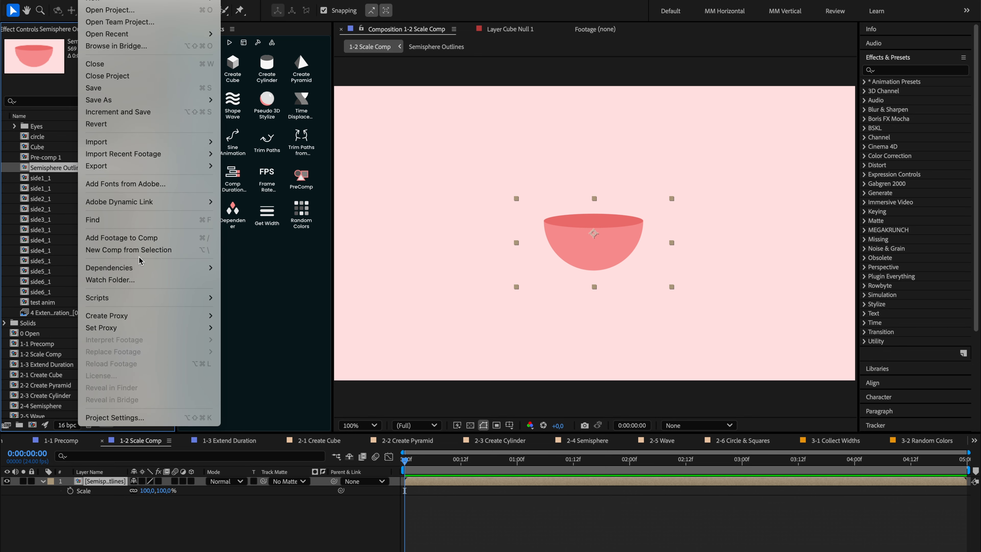
mouse_move(142, 297)
left_click(286, 436)
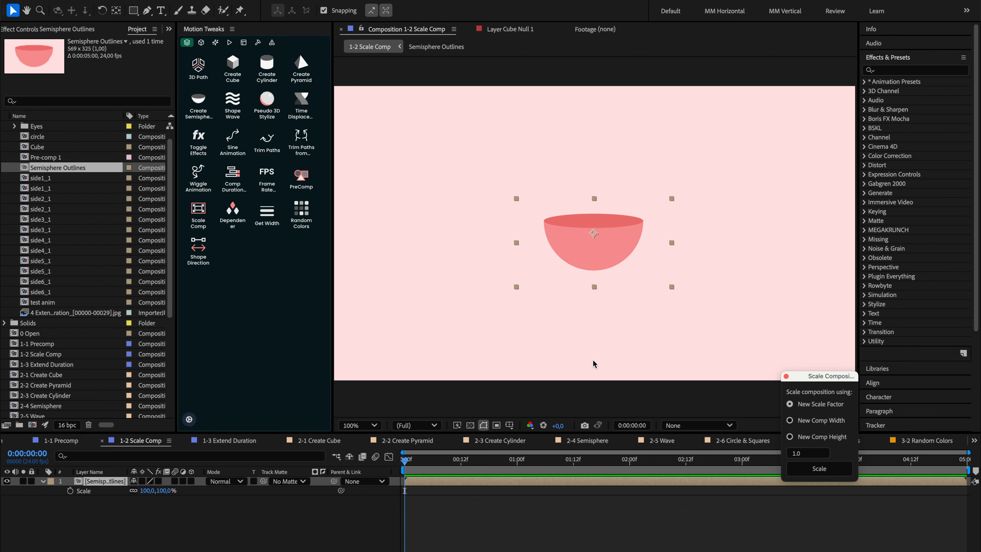
left_click_drag(819, 381, 239, 257)
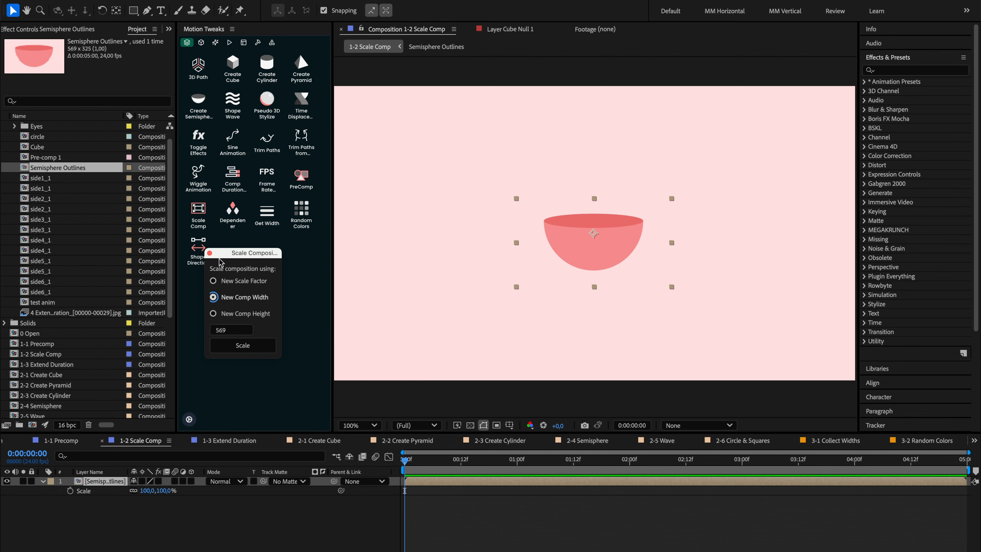
left_click(210, 253)
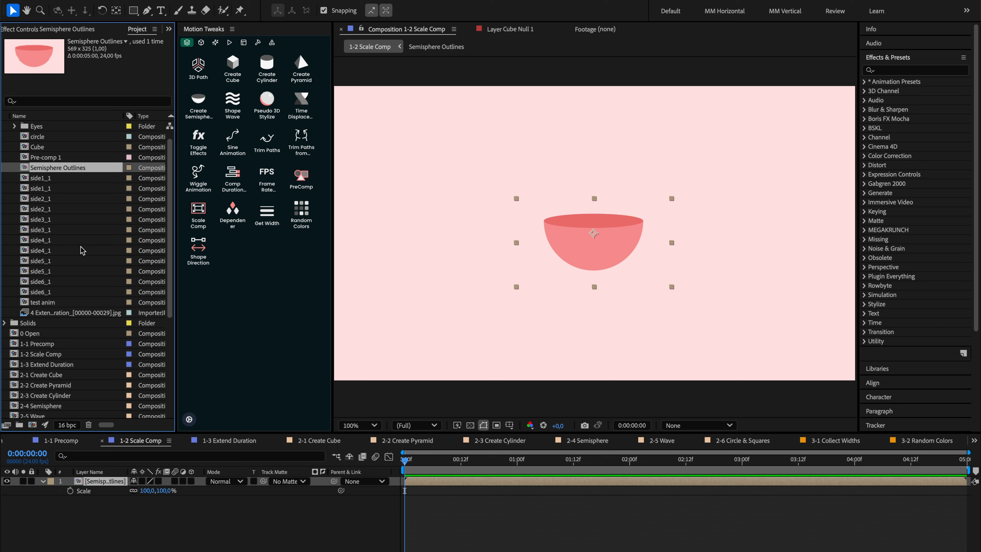
Step: Scale the Semisphere Outlines composition up repeatedly by a factor of 1.25 with Scale Comp, undoing the scaling after each trial
key("ctrl+a")
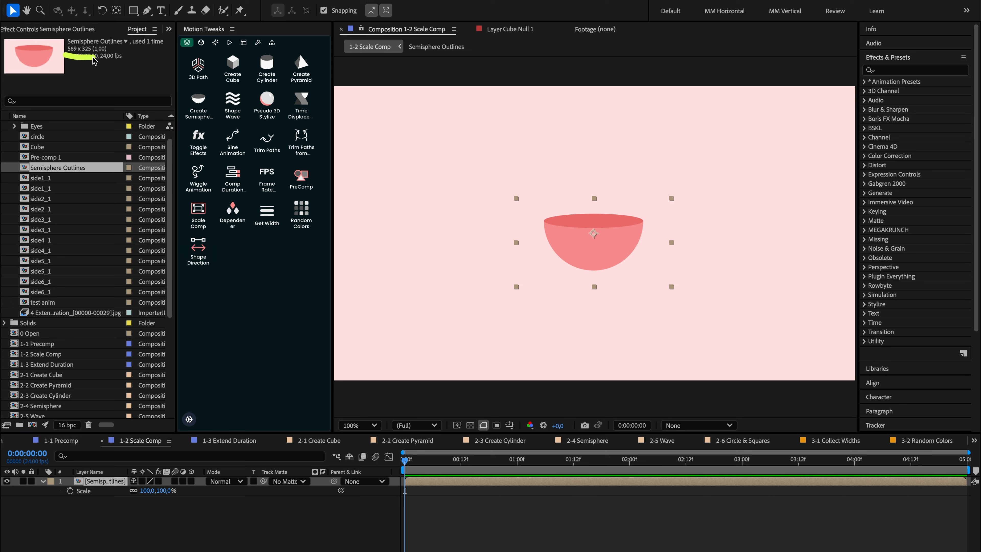
left_click(198, 211)
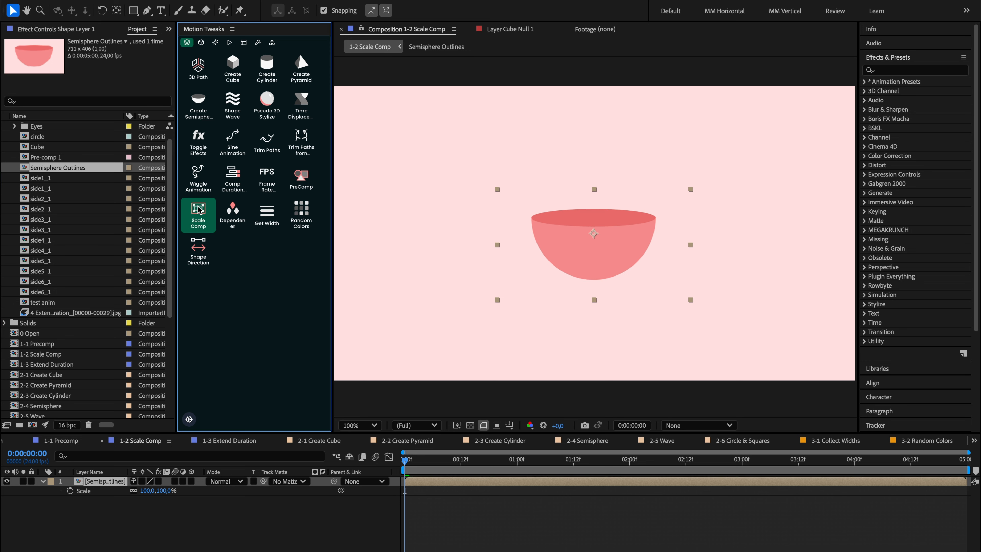
left_click(198, 210)
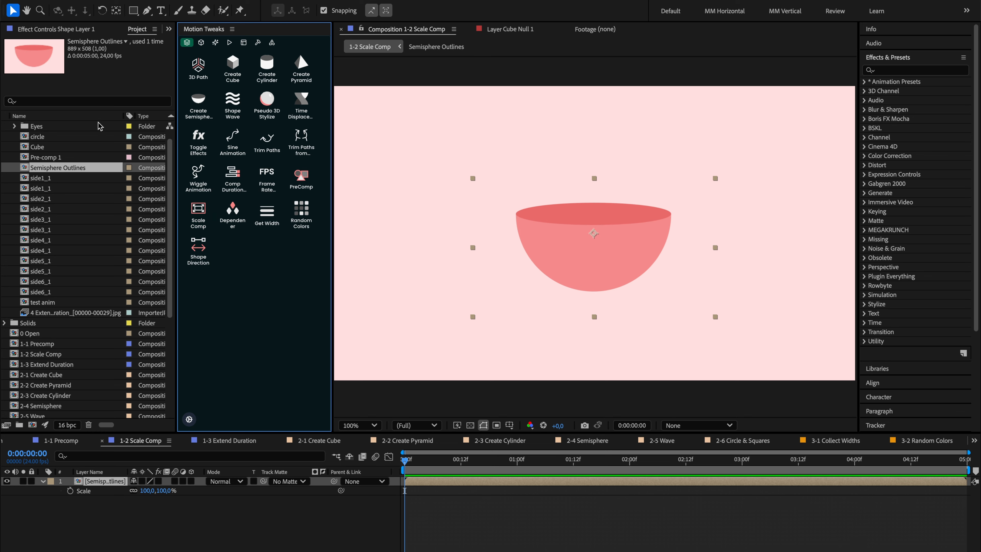
left_click(78, 177)
key("super+z")
key("super+z")
left_click(78, 168)
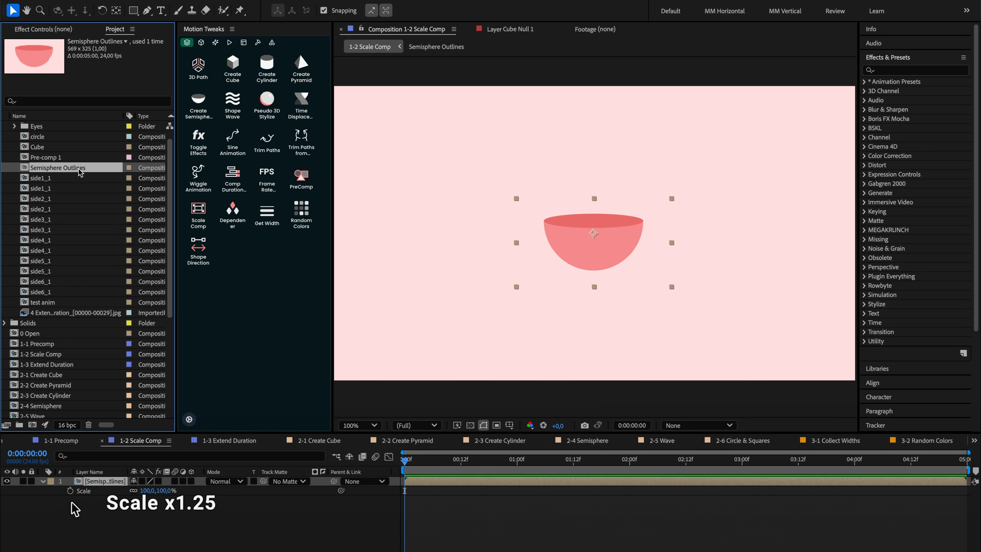
left_click(198, 210)
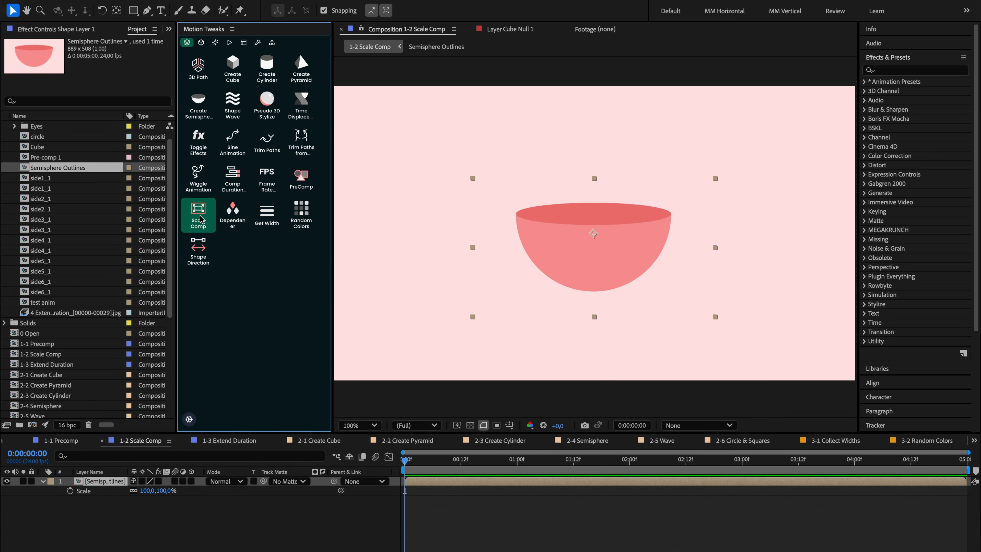
key("super+z")
Step: Double the scale of the composition used by the Semisphere Outlines layer with Scale Comp's factor 2 mode
left_click(118, 481)
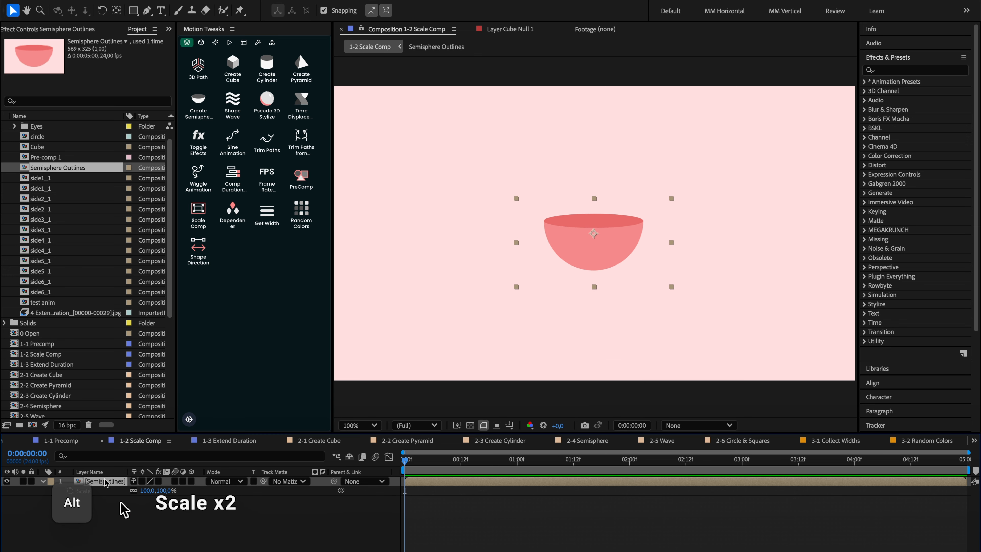
left_click(206, 214, "alt")
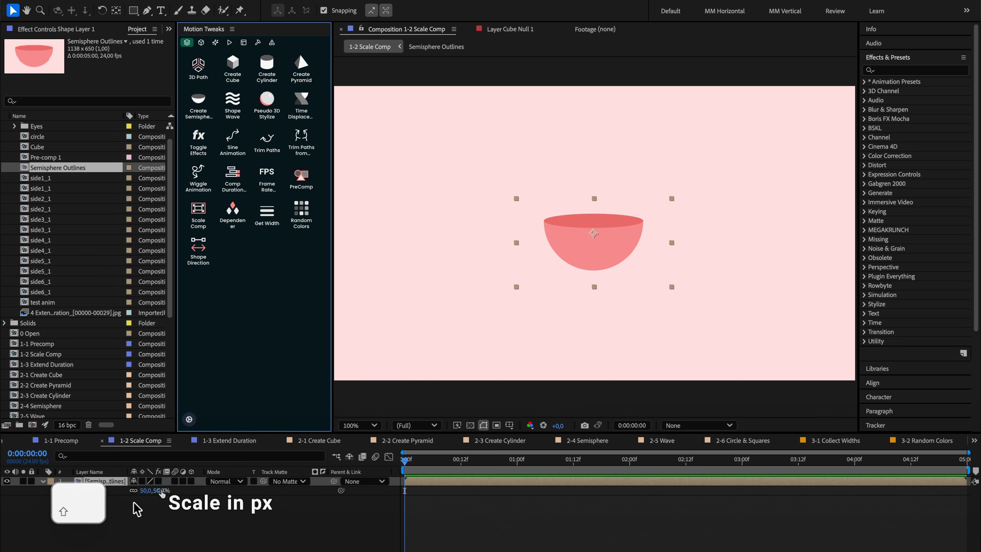
left_click(198, 215, "shift")
left_click(180, 536)
Step: Use Scale Comp on the Semisphere Outlines layer with a composition width of 1920 px
left_click(110, 481)
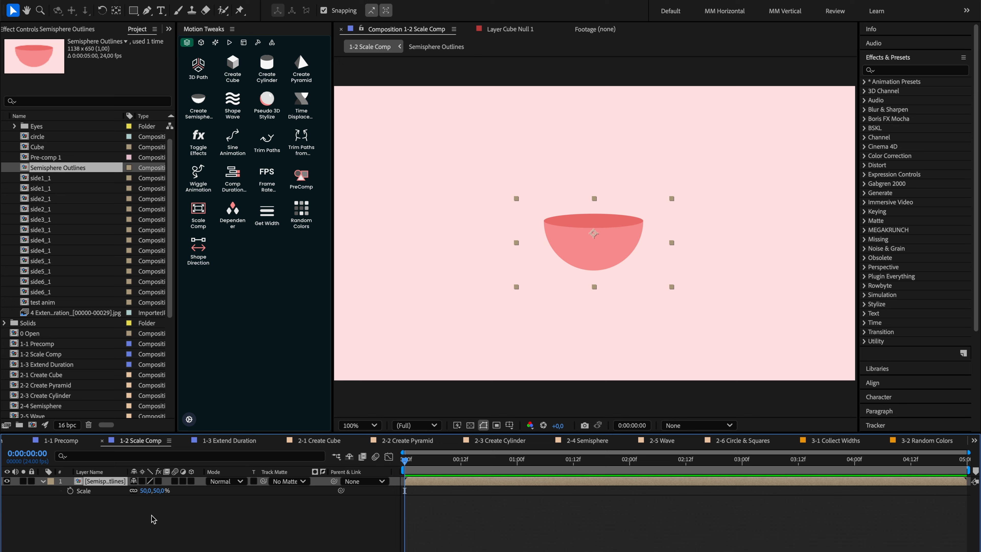
left_click(205, 216, "shift")
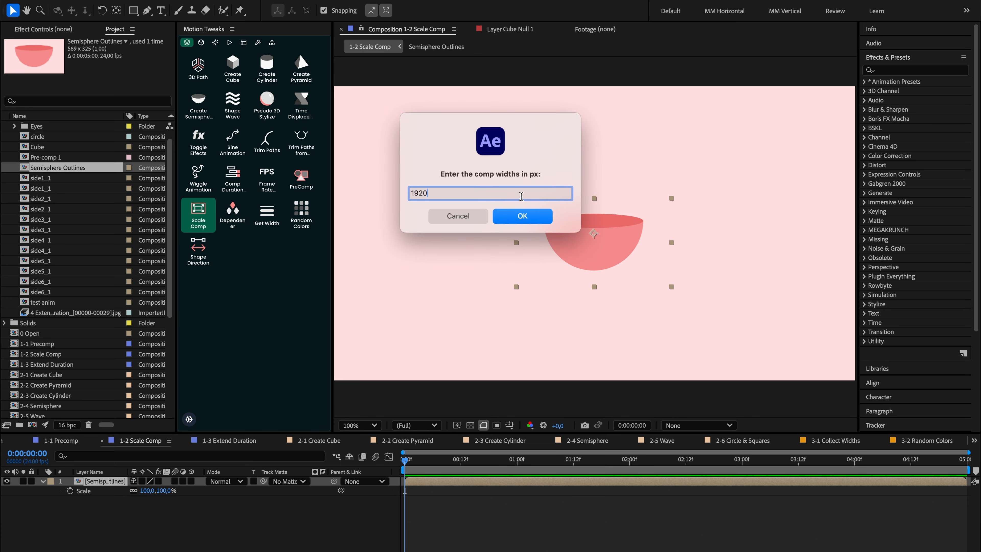
left_click(522, 217)
Step: Try Scale Comp on the project compositions from the second side1_1 to the first side5_1, and select the second side3_1 alone
left_click(77, 188)
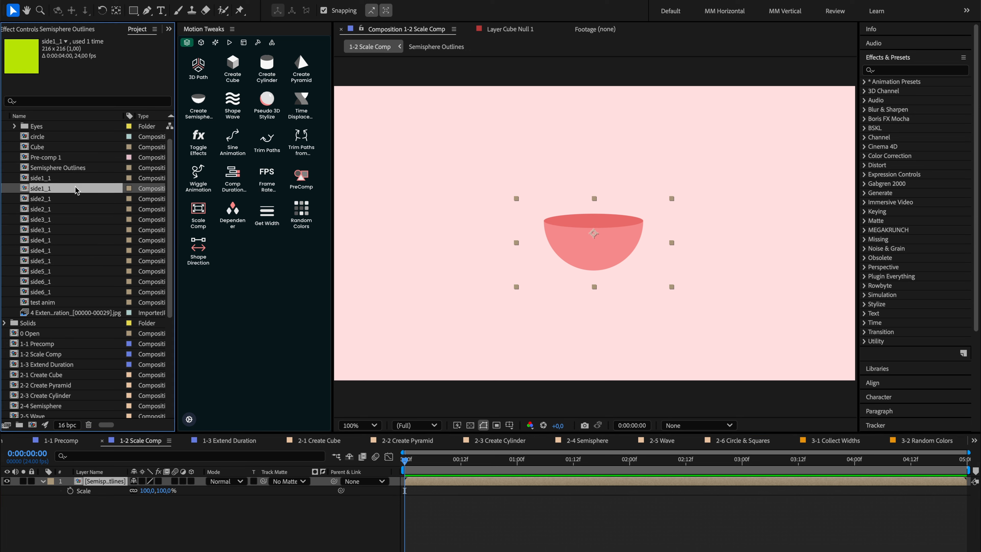
left_click(80, 260, "shift")
left_click(198, 216)
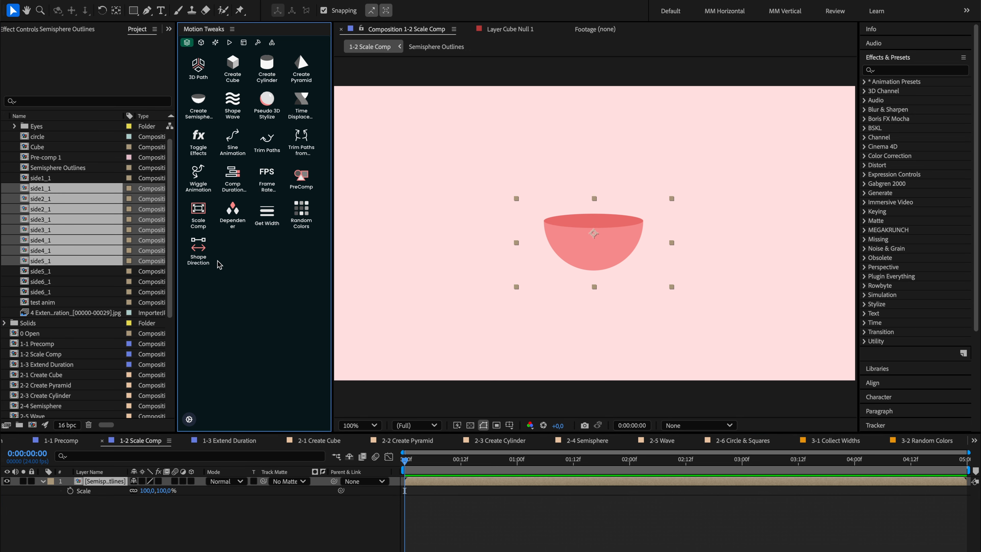
left_click(83, 168)
left_click(64, 199)
left_click(67, 228)
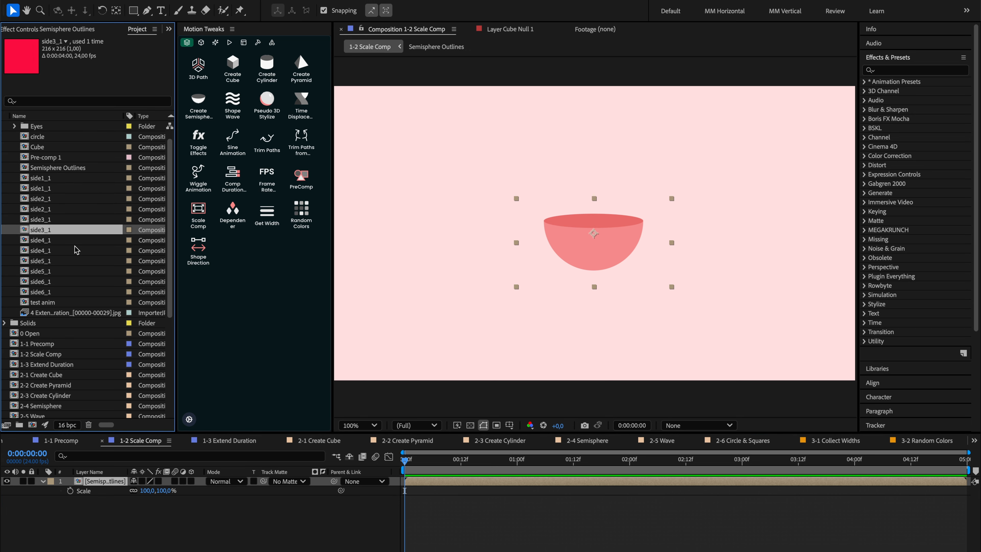
Step: Enlarge the Semisphere Outlines layer in the viewer to about 654.3% and inspect the edge quality of the bowl
left_click(92, 482)
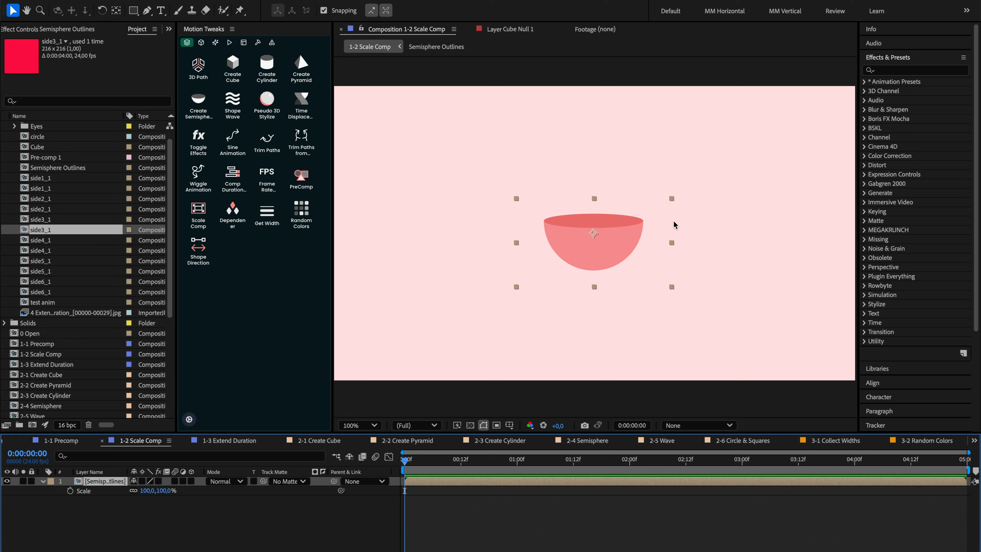
left_click_drag(674, 199, 929, 4)
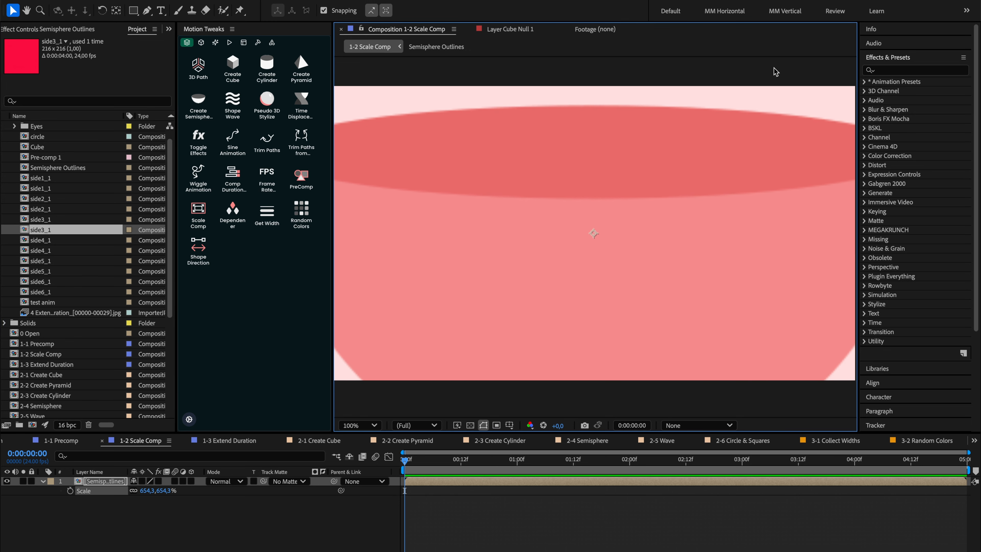
left_click_drag(506, 172, 658, 197)
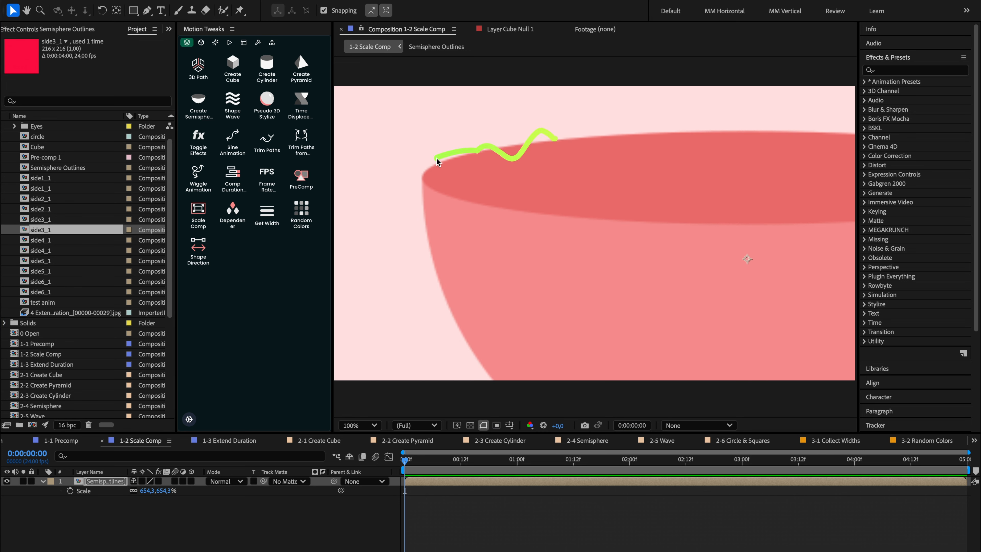
left_click_drag(435, 280, 498, 376)
key("Escape")
left_click(144, 483)
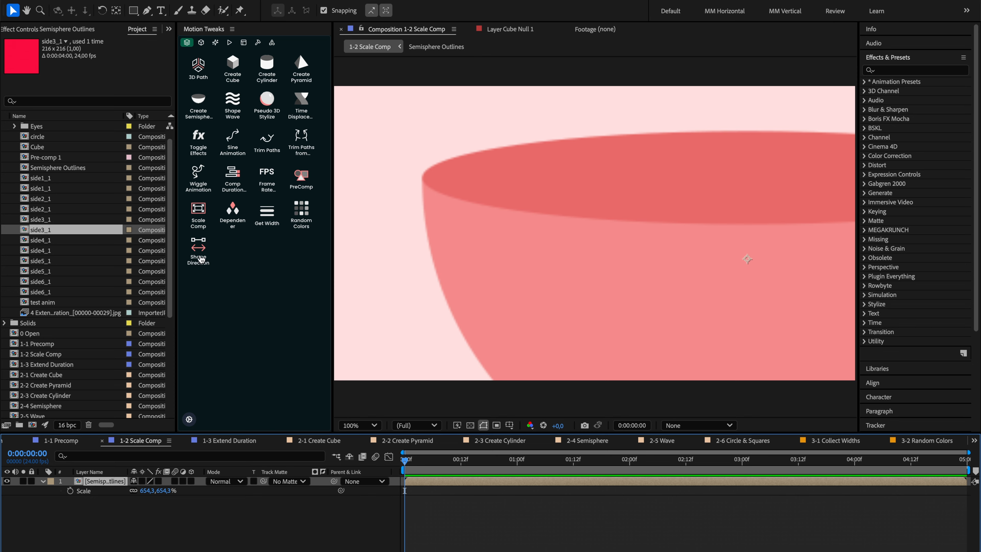
Step: Scale the nested composition up by a factor of 2 three times with Scale Comp, and inspect the bowl's edges and layer Scale
left_click(201, 223)
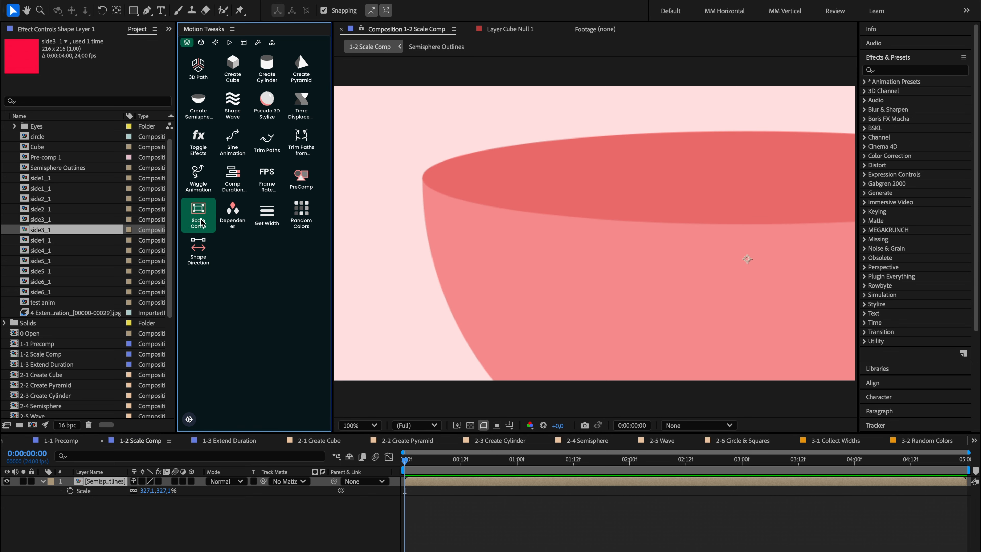
left_click(199, 221)
left_click(148, 491)
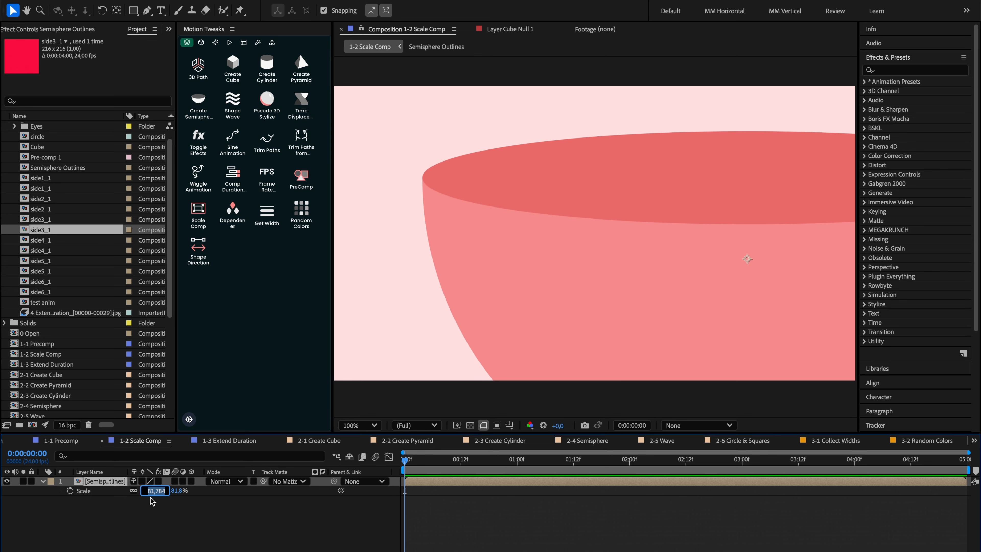
left_click(152, 504)
scroll(455, 184, "up", 1)
left_click_drag(444, 179, 581, 231)
scroll(615, 275, "down", 1)
left_click(613, 233)
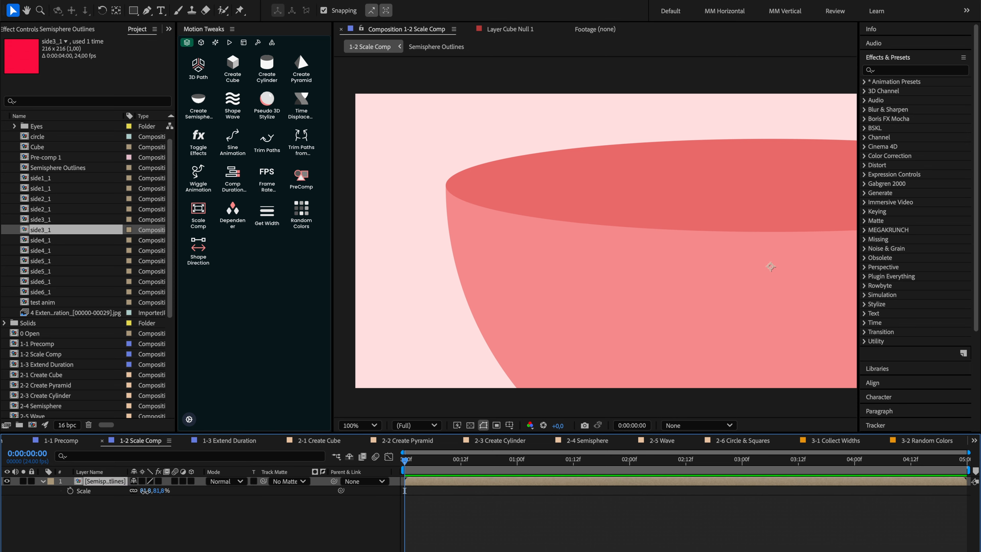
Step: Undo the composition scaling and the enlargement of the Semisphere Outlines layer
mouse_move(146, 491)
left_mouse_down()
mouse_move(131, 491)
mouse_move(145, 493)
left_mouse_up()
key("ctrl+z")
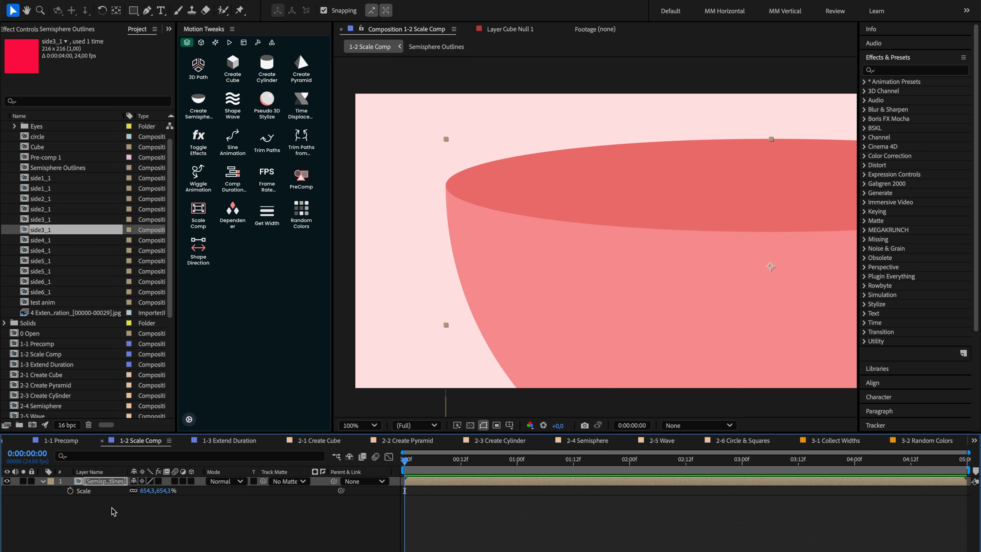
key("ctrl+z")
key("ctrl+z")
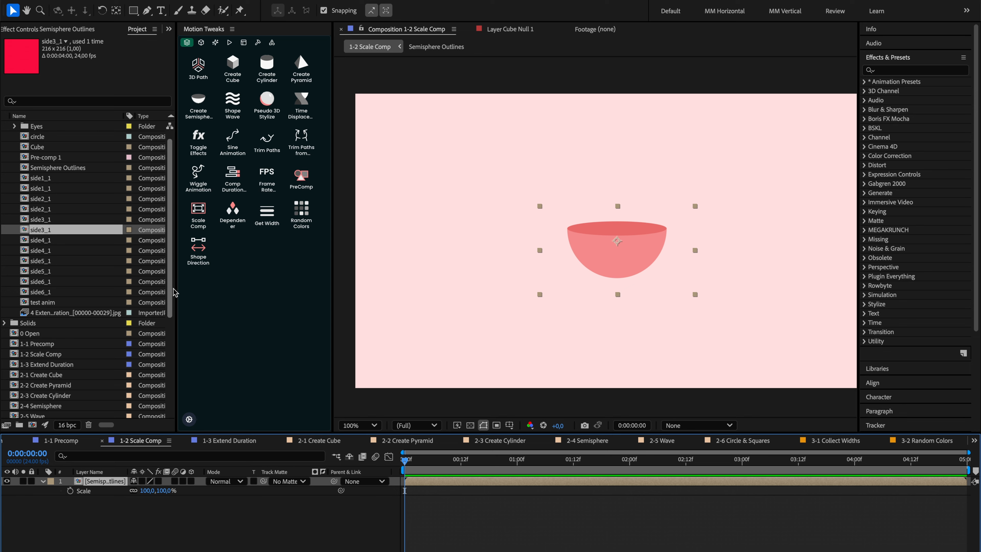
Step: Increase the canvas size of the Semisphere Outlines composition by 1.25 three times with Scale Comp's alternative size mode
left_click(205, 220, "ctrl")
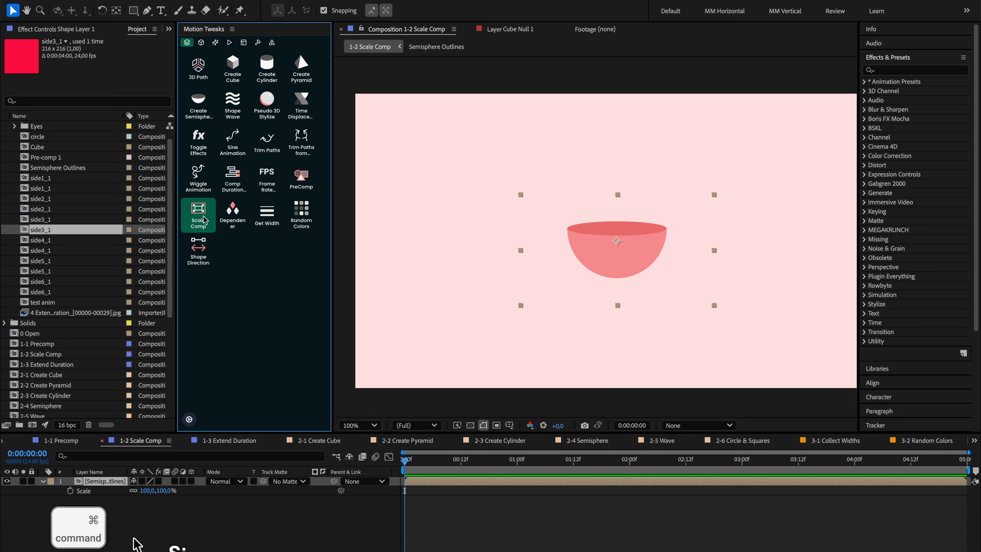
left_click(205, 220, "super")
left_click(205, 219, "super")
left_click_drag(603, 259, 573, 238)
key("super+z")
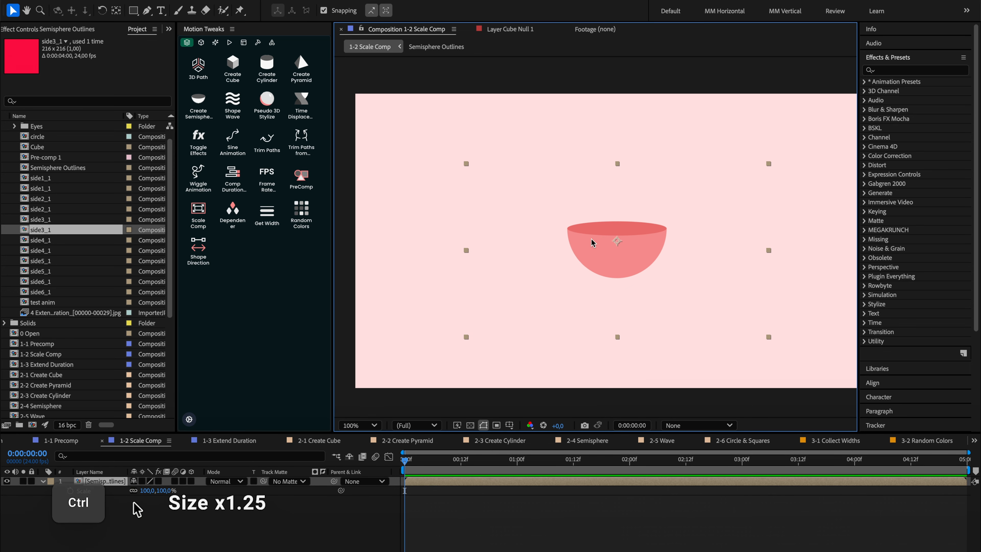
Step: Open the Semisphere Outlines composition to check its canvas, close it, and undo the size increases
double_click(592, 239)
key("super+w")
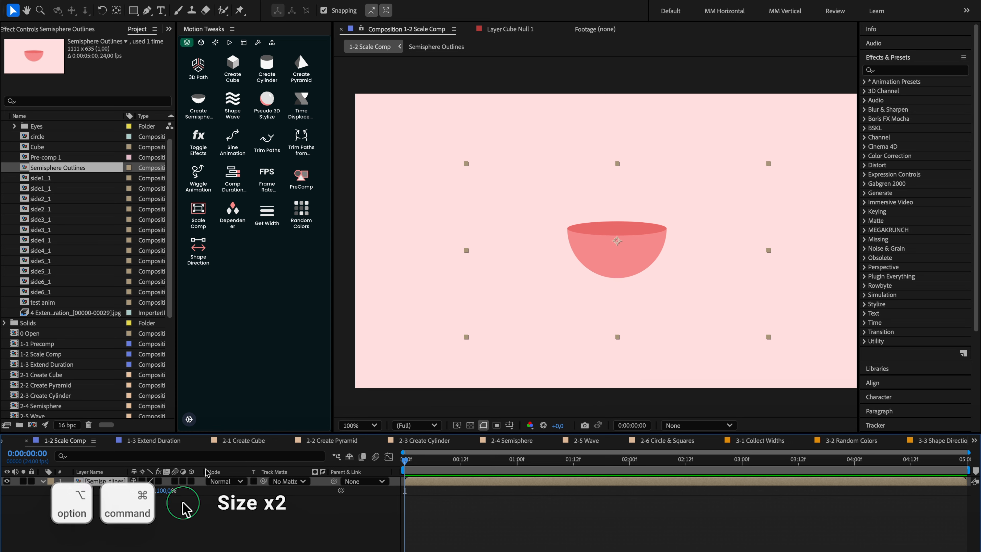
key("super+z")
key("super+z")
key("super+z")
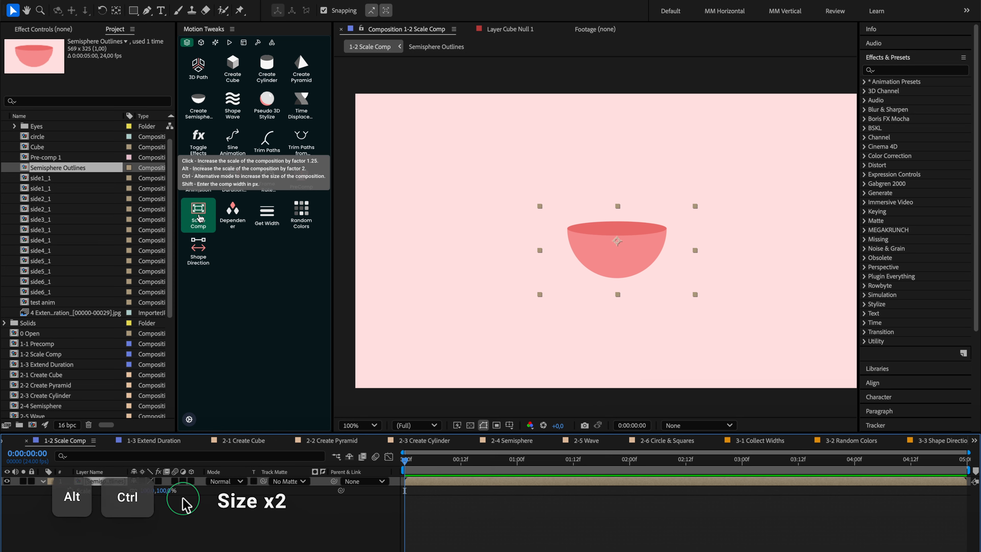
Step: Resize the canvas of the Semisphere Outlines composition to a width of 1500 px with Scale Comp's size mode
left_click(200, 219, "shift+super")
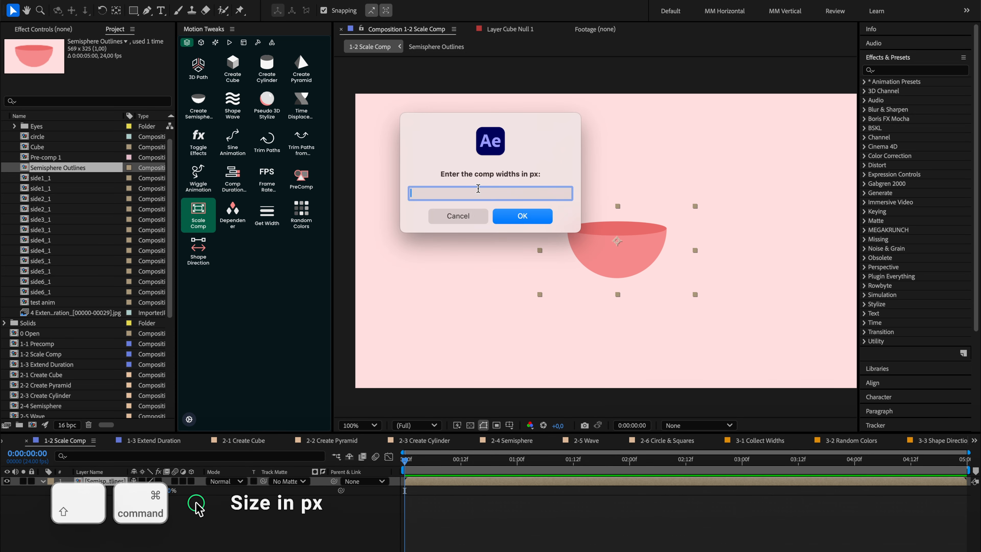
type("1500")
left_click(537, 217)
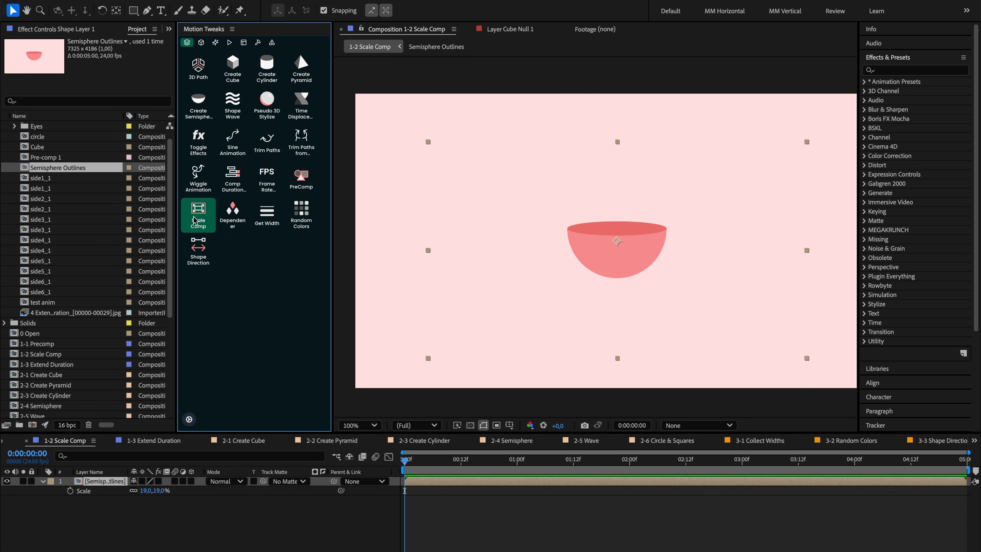
Step: Check the pixel dimensions of Semisphere Outlines in the project, and undo its resizing
left_click_drag(62, 54, 91, 56)
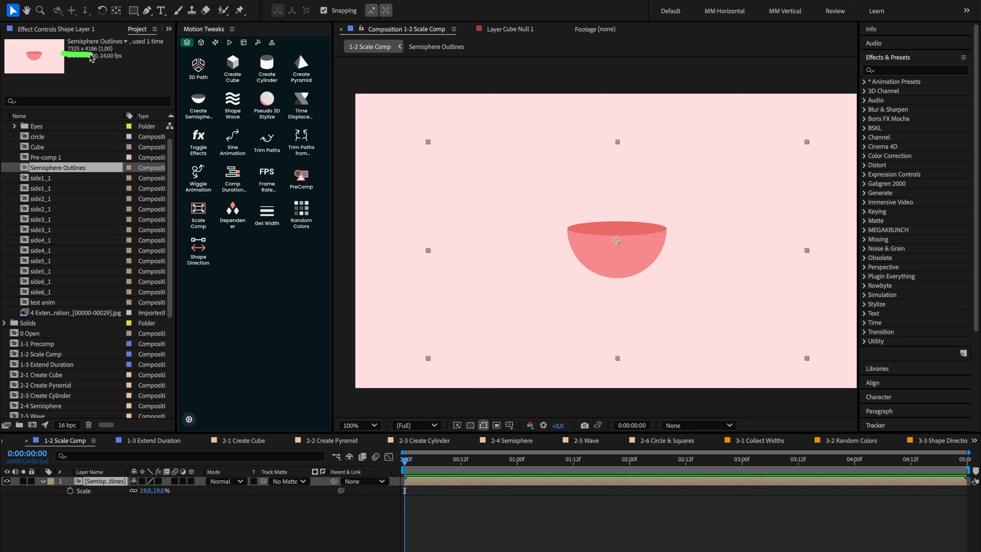
left_click(265, 529)
key("super+z")
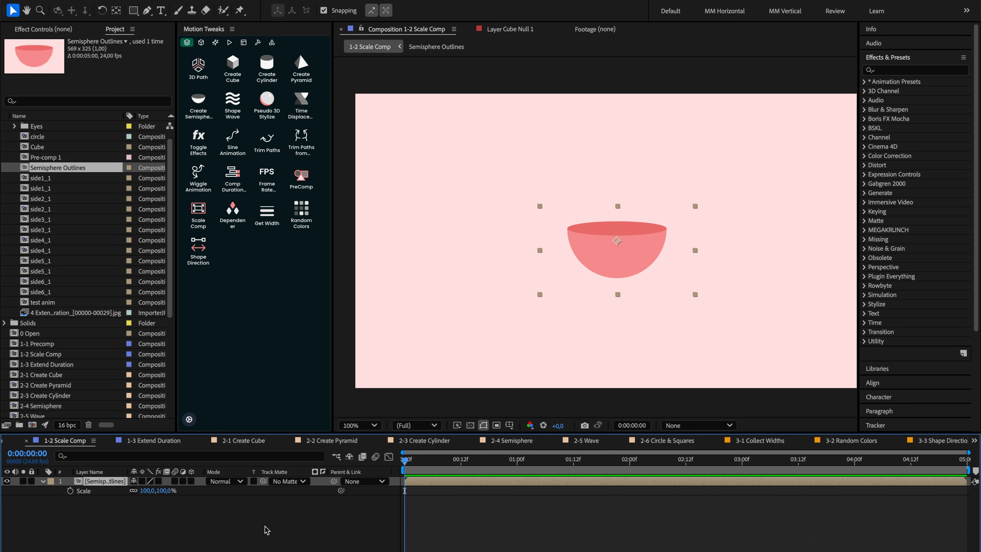
Step: Set the width of the Semisphere Outlines composition to 200 px with Scale Comp
left_click(199, 214)
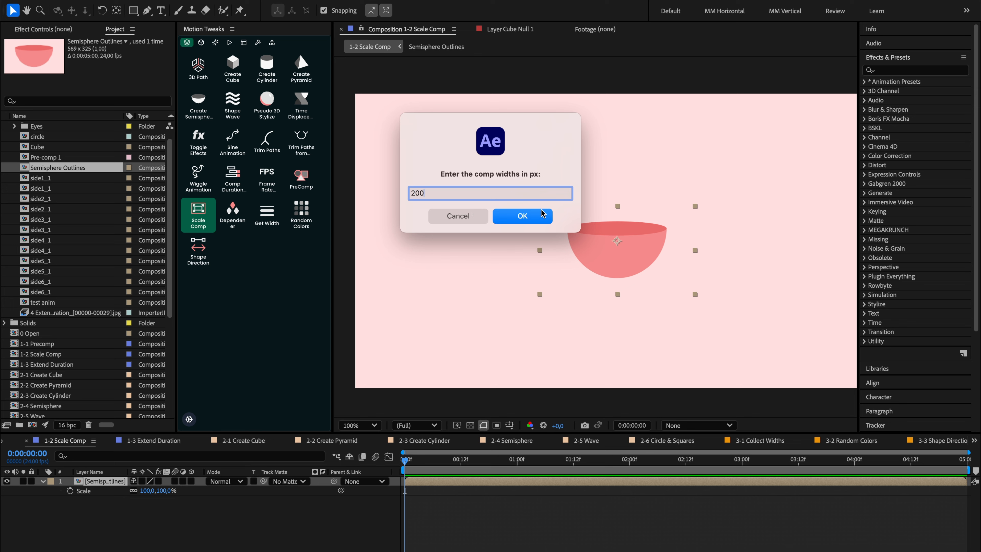
left_click(543, 214)
left_click_drag(155, 491, 305, 483)
left_click(195, 215)
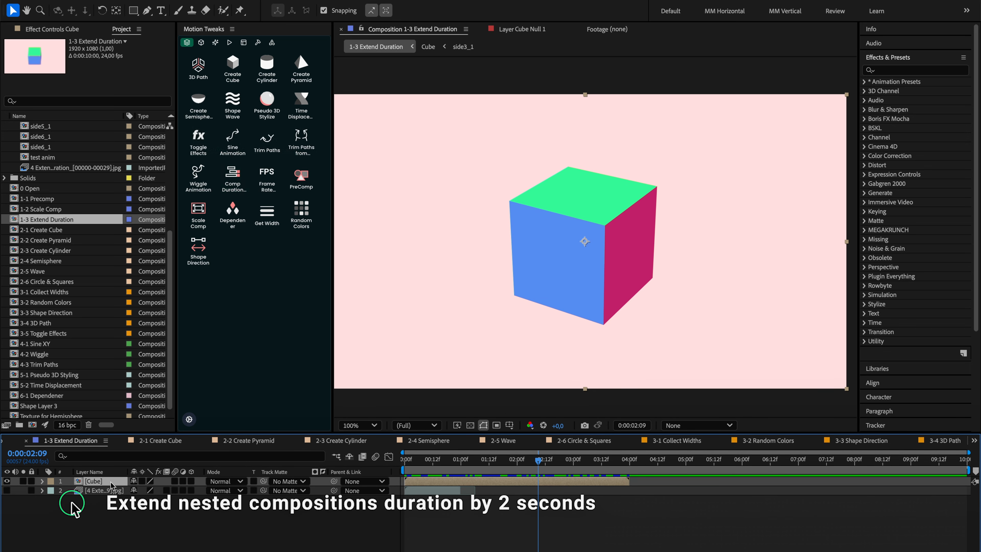
Step: Extend the Cube composition and its nested compositions in 2-second increments with Comp Duration, and undo the extension
left_click(246, 193)
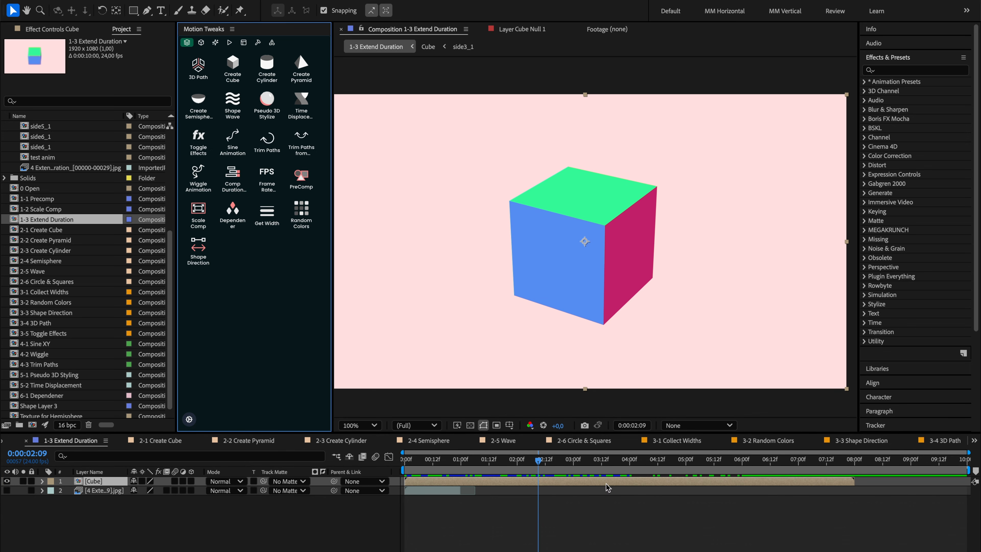
mouse_move(560, 487)
left_mouse_down()
mouse_move(764, 485)
mouse_move(744, 510)
left_mouse_up()
key("super+z")
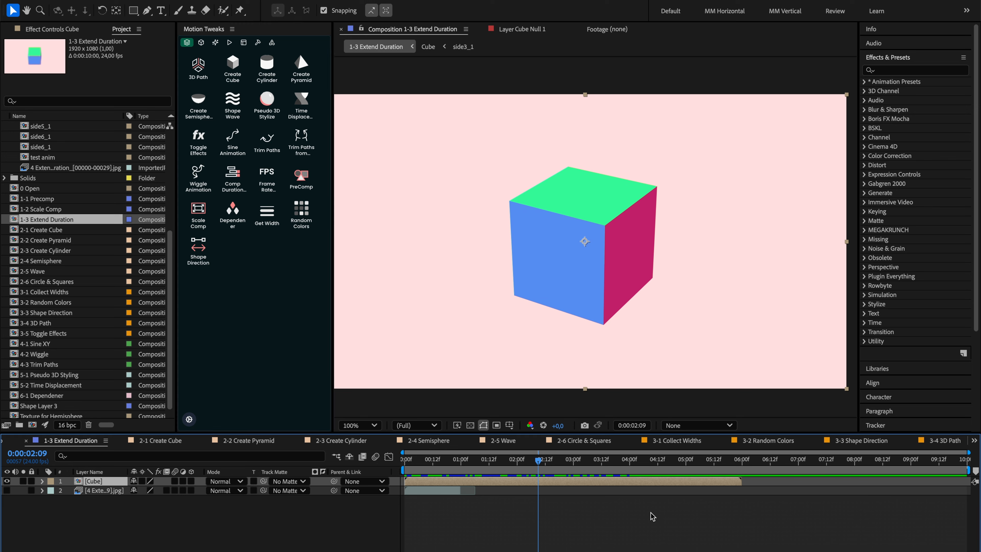
Step: Check the durations of the 2-3 Create Cylinder and 2-5 Wave compositions in the project
left_click(85, 252)
left_click(58, 301, "shift")
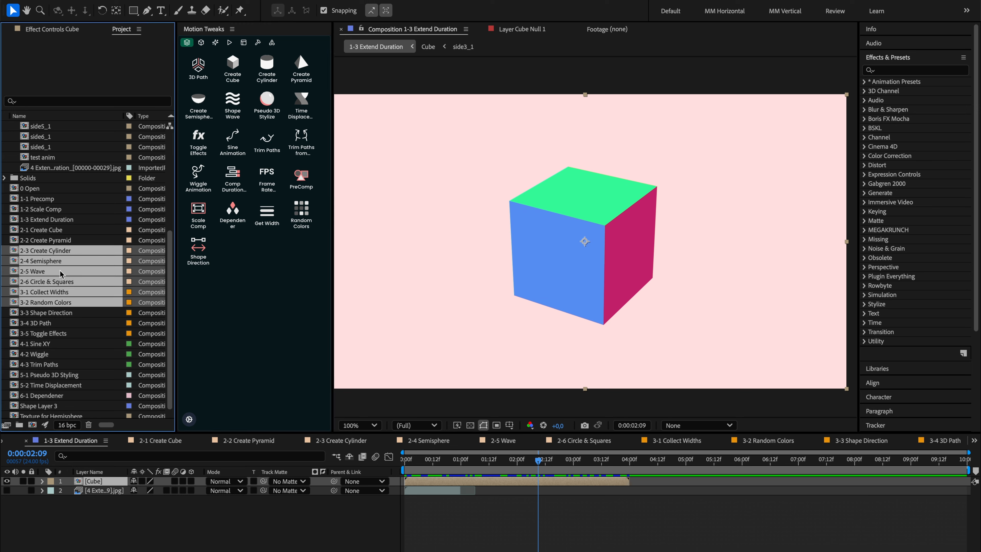
left_click(99, 249)
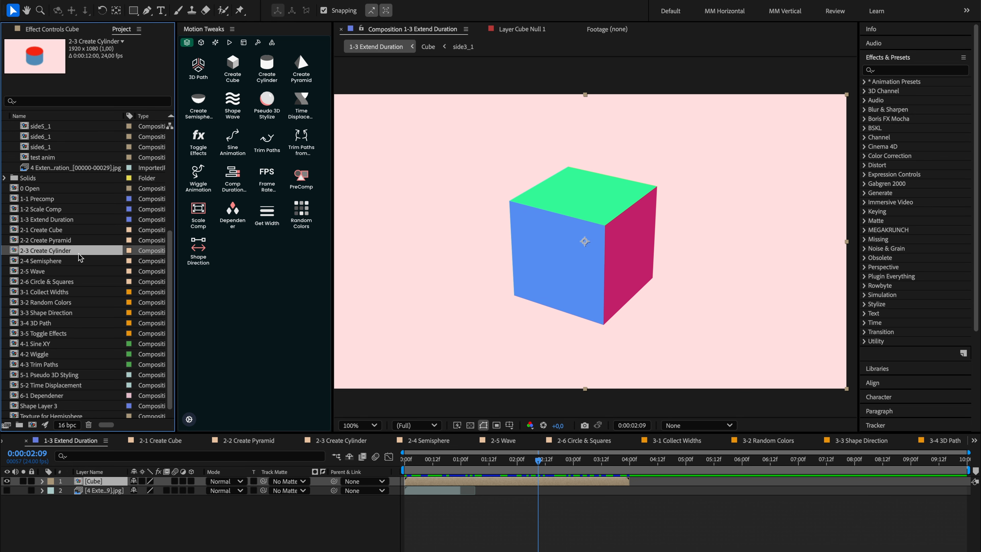
left_click(80, 272)
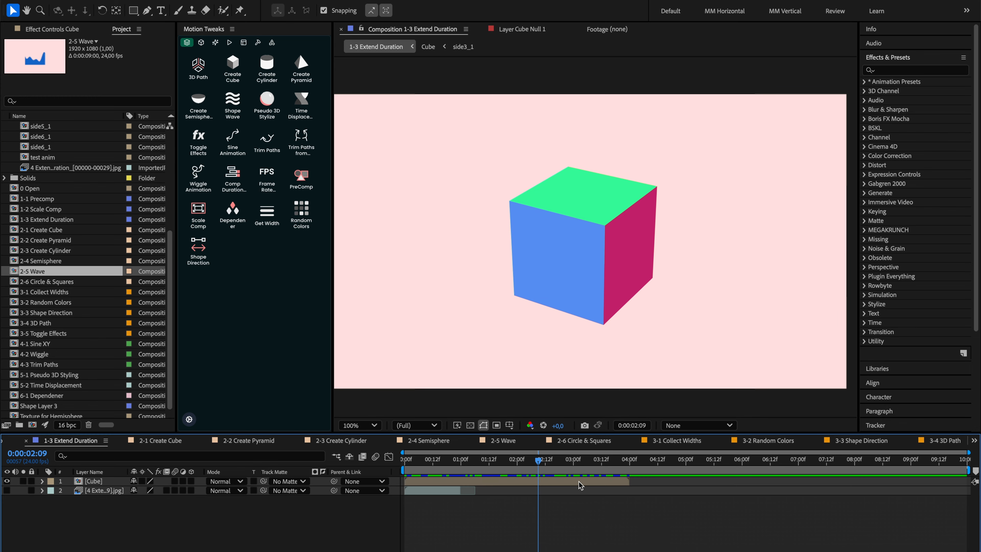
Step: Extend the Cube composition together with its nested compositions to 8 seconds with Comp Duration
left_click(235, 186)
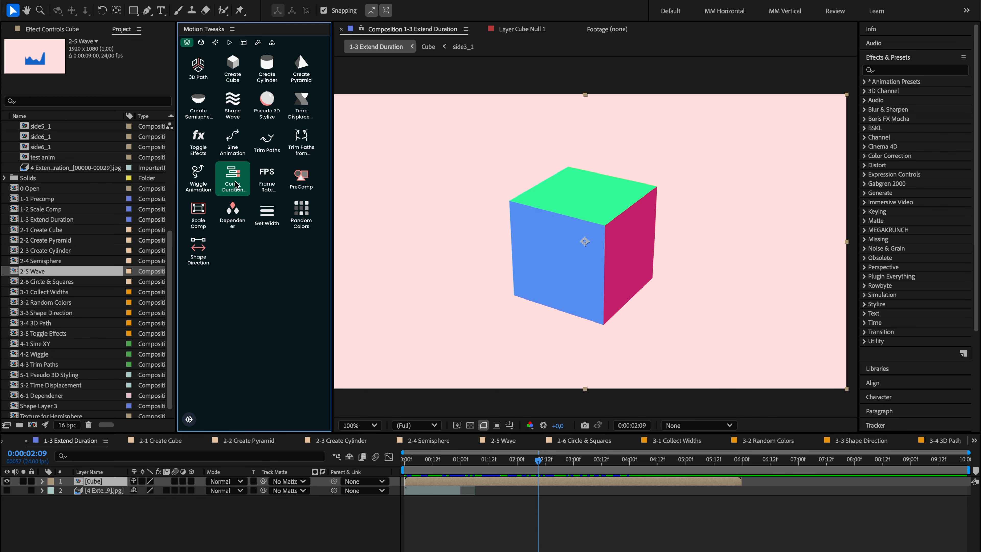
left_click(834, 486)
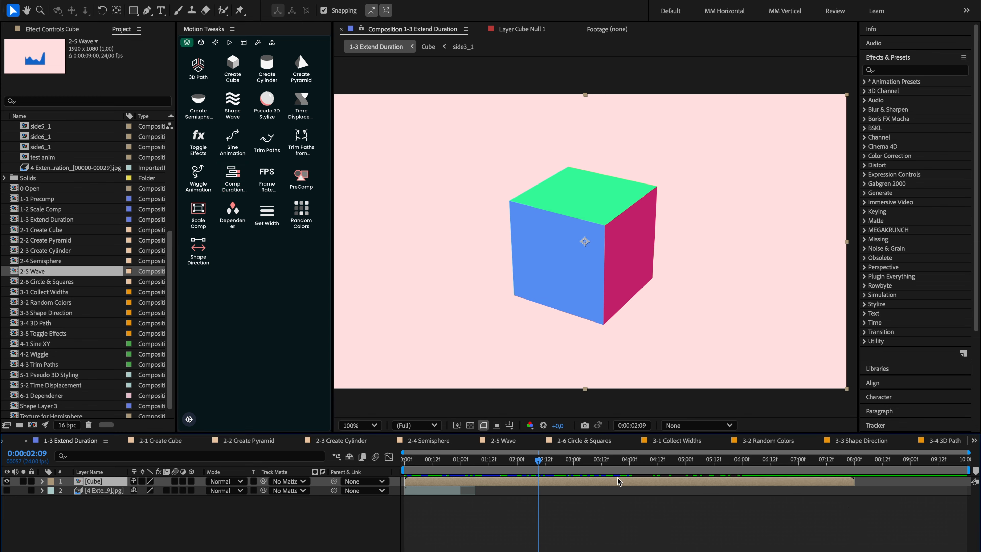
left_click(553, 484)
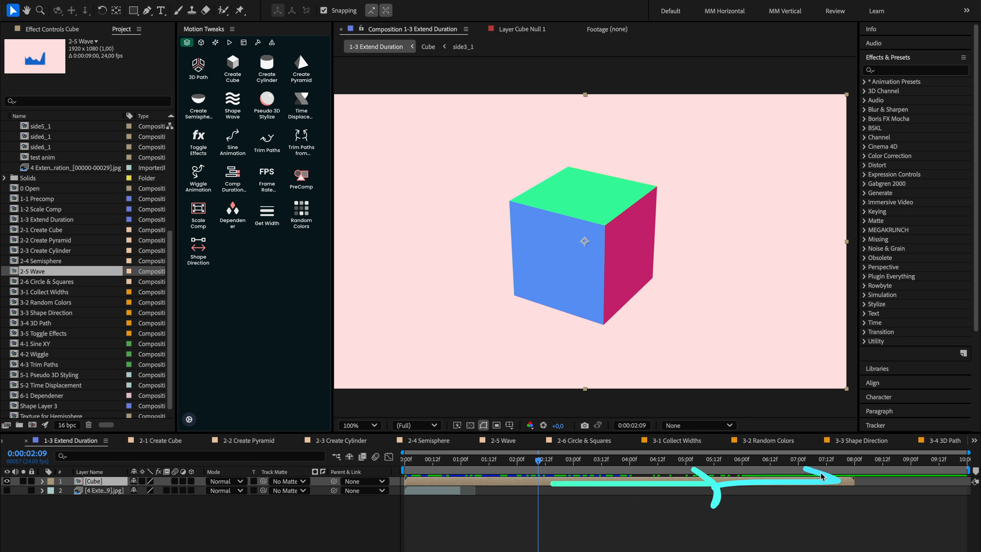
left_click(648, 484)
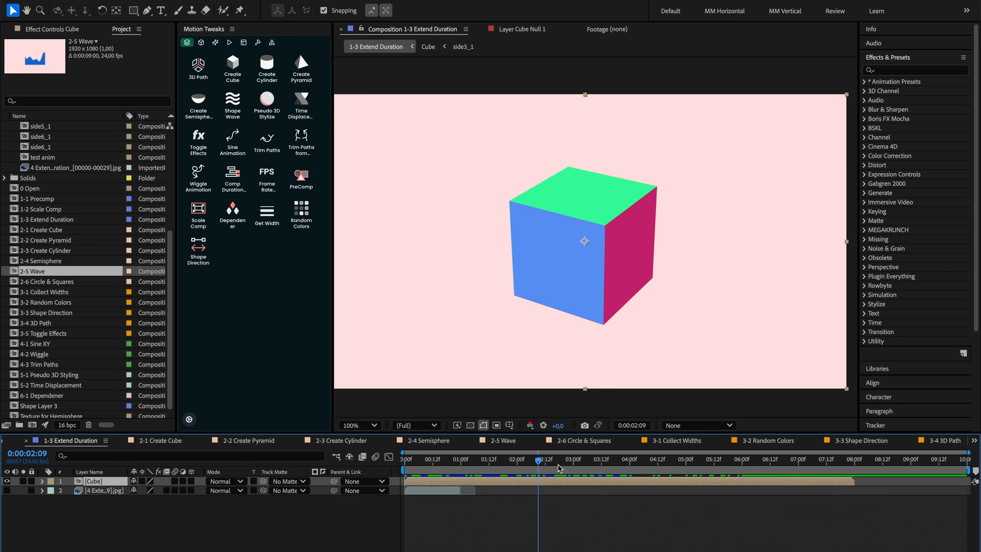
left_click_drag(559, 469, 514, 465)
Step: Open the Cube composition to inspect the lengths of its nested side layers, and return to 1-3 Extend Duration
double_click(504, 483)
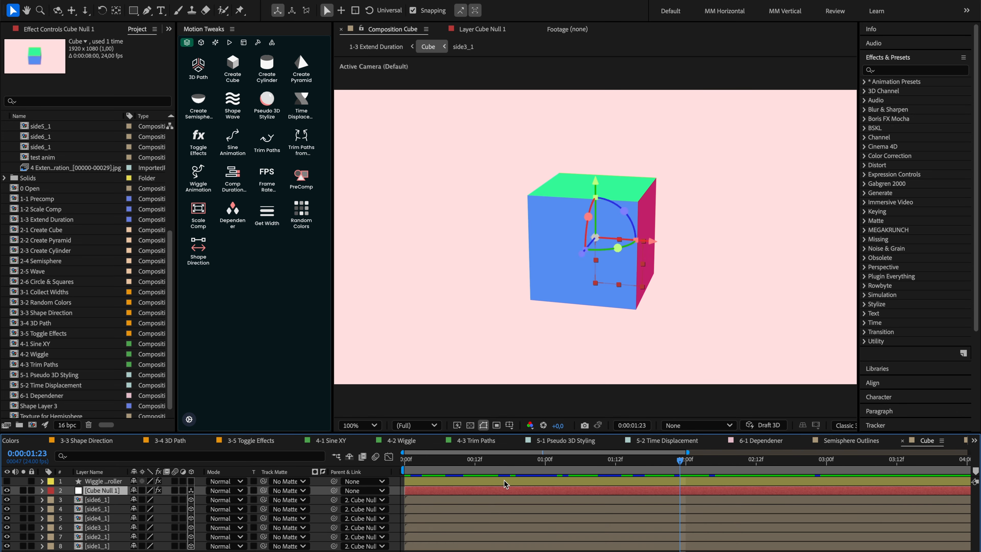
key("minus")
key("ctrl+a")
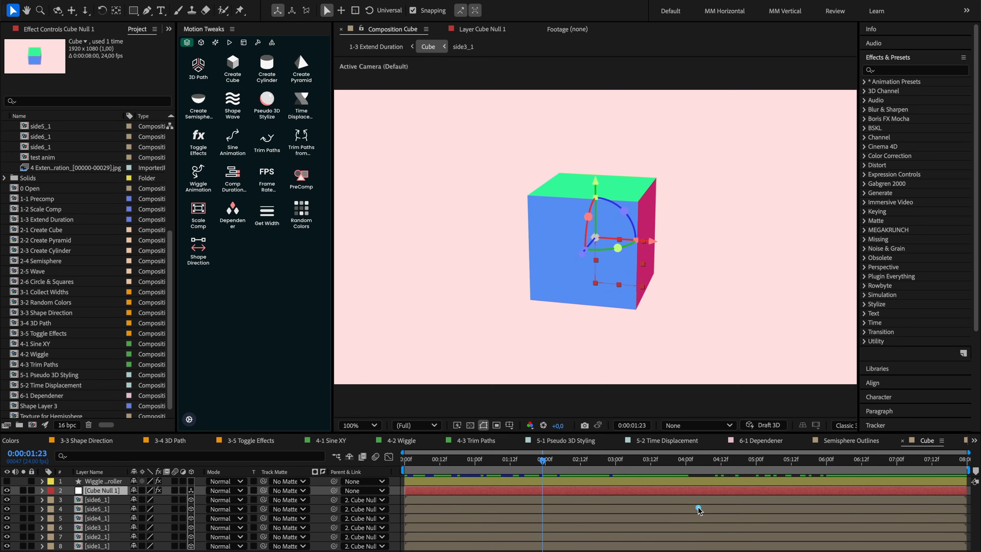
mouse_move(791, 502)
left_mouse_down()
mouse_move(816, 540)
mouse_move(939, 524)
left_mouse_up()
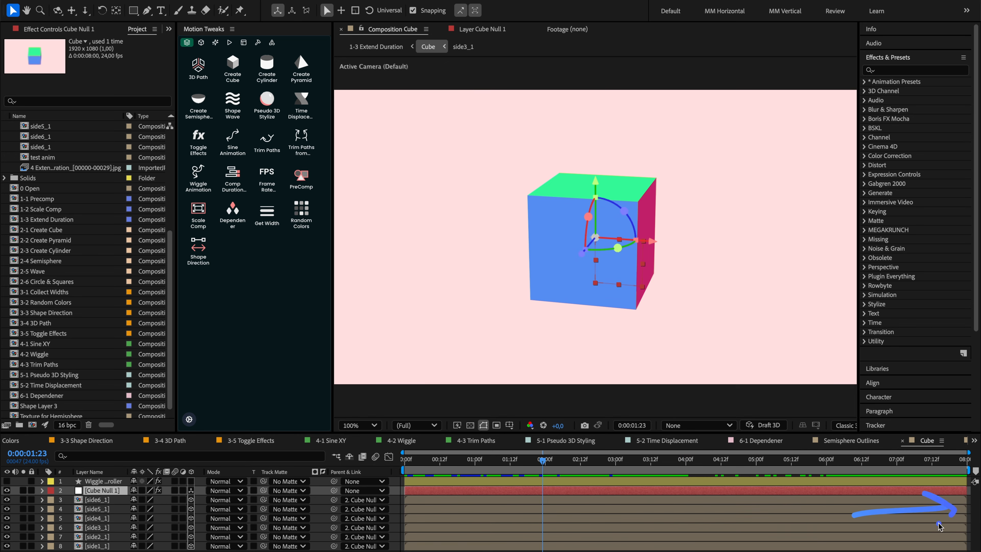
key("Escape")
left_click(124, 509, "alt")
left_click(376, 47)
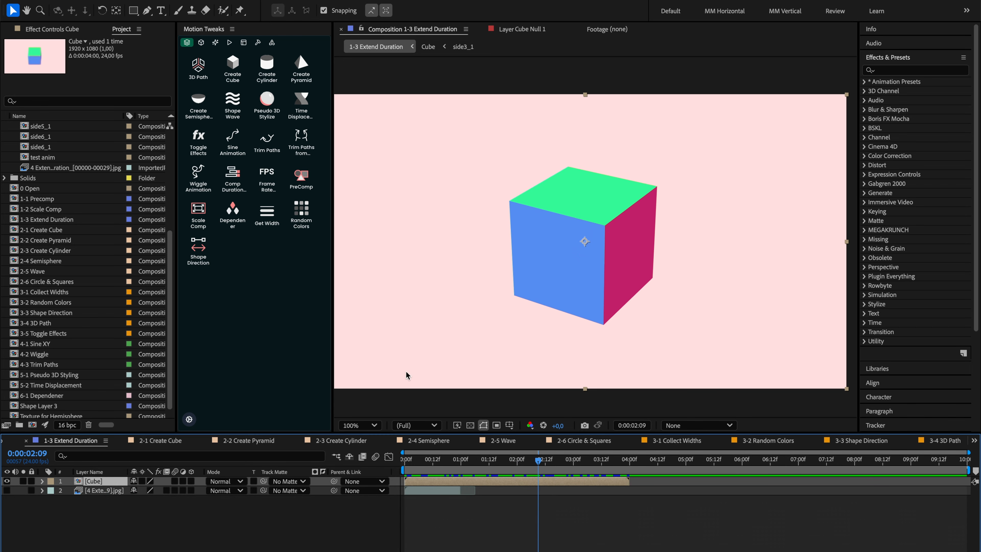
Step: Extend only the Cube composition to 8 seconds without its nested compositions, inspect its layers, and return to 1-3 Extend Duration
left_click(234, 190)
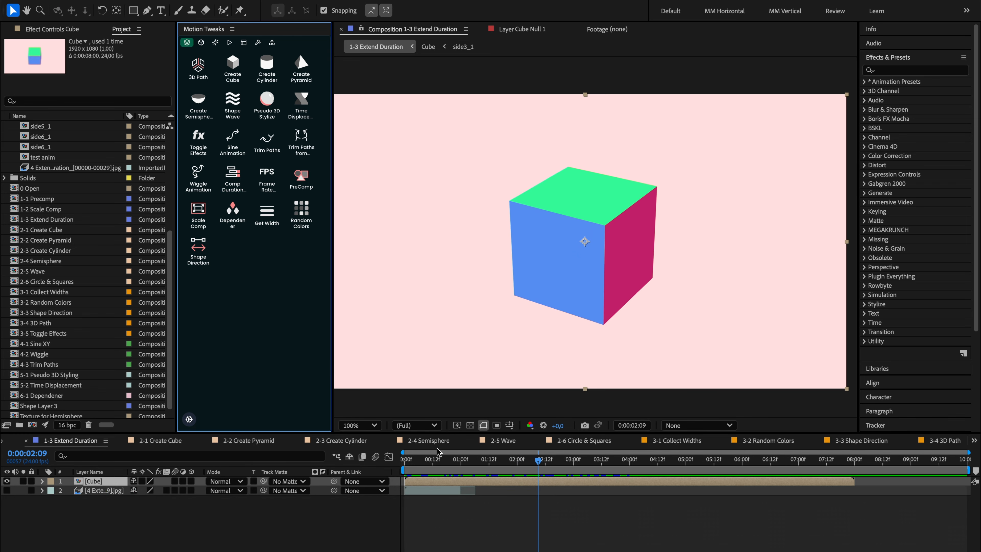
double_click(457, 481)
key("minus")
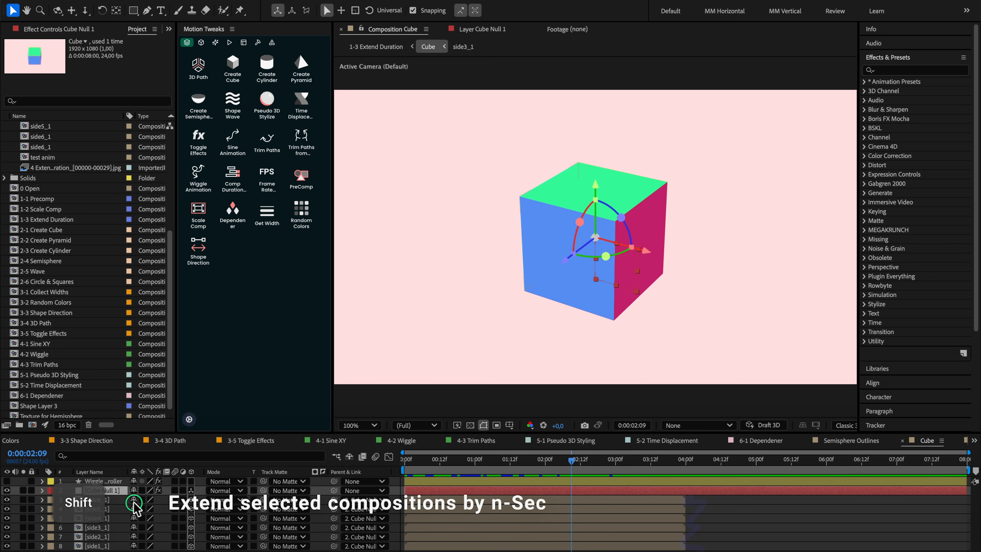
left_click(376, 47)
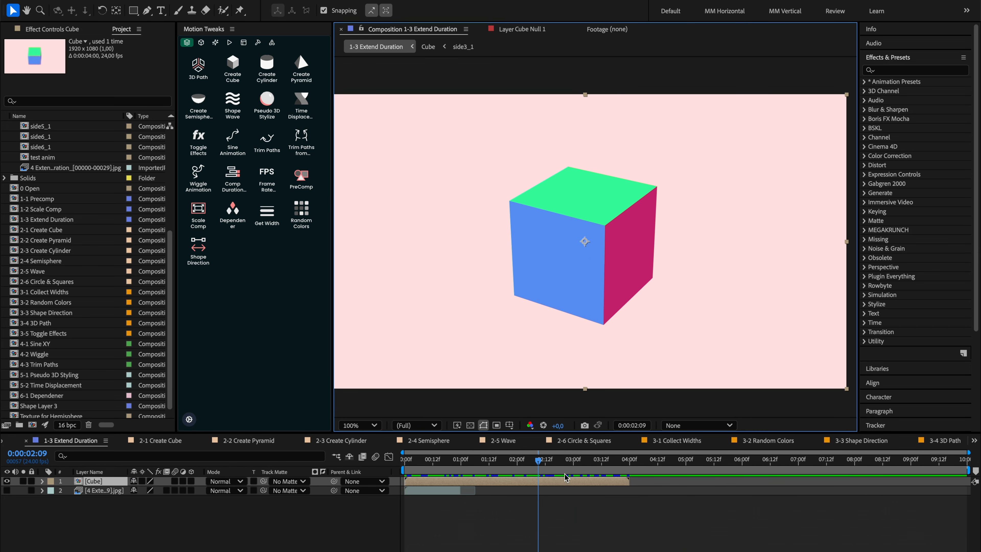
Step: Extend the Cube composition by a custom 4 seconds with Comp Duration, and undo the extension
left_click(232, 178)
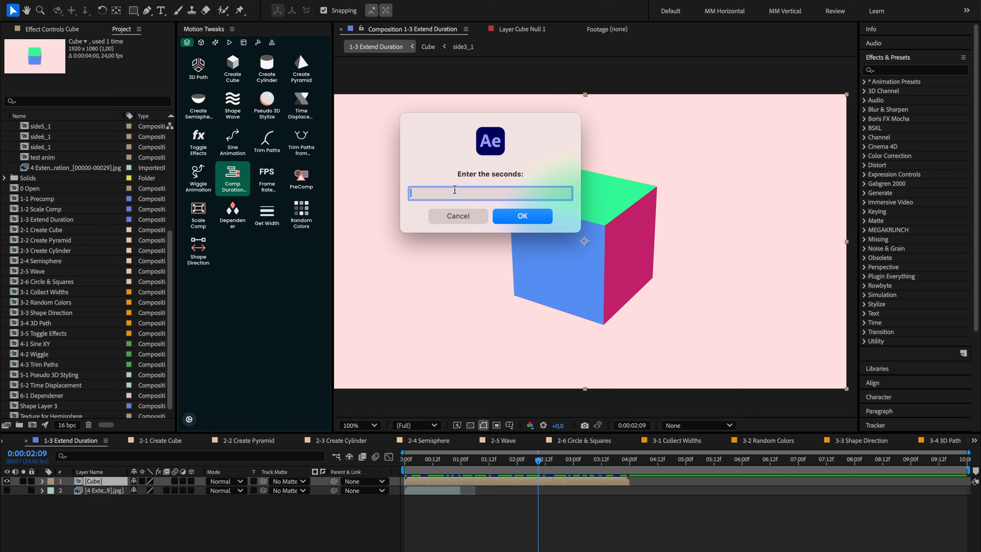
type("4")
left_click(524, 217)
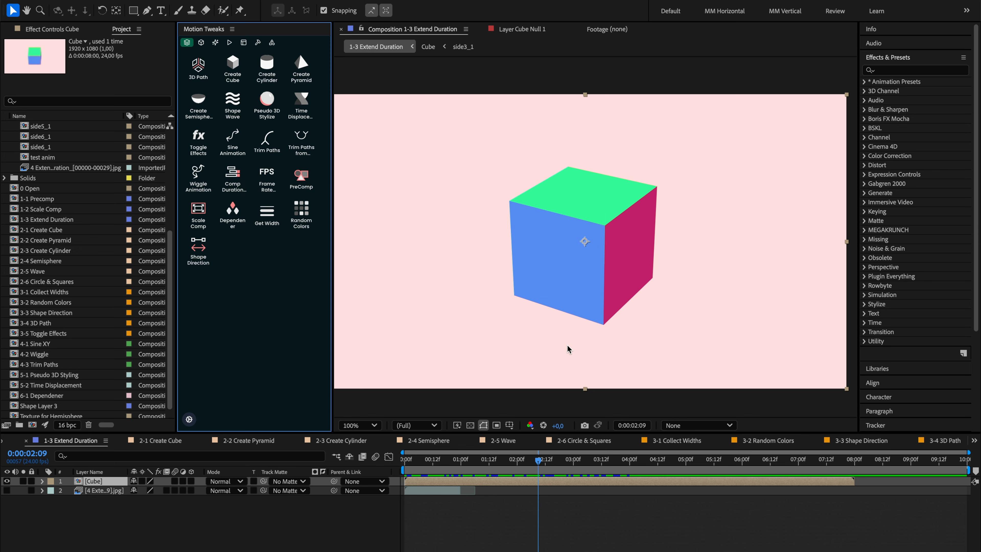
key("ctrl+z")
Step: Shorten the Cube composition with a custom Comp Duration value of -2 seconds, and move the current time back to 0:00:00:22
left_click(232, 179)
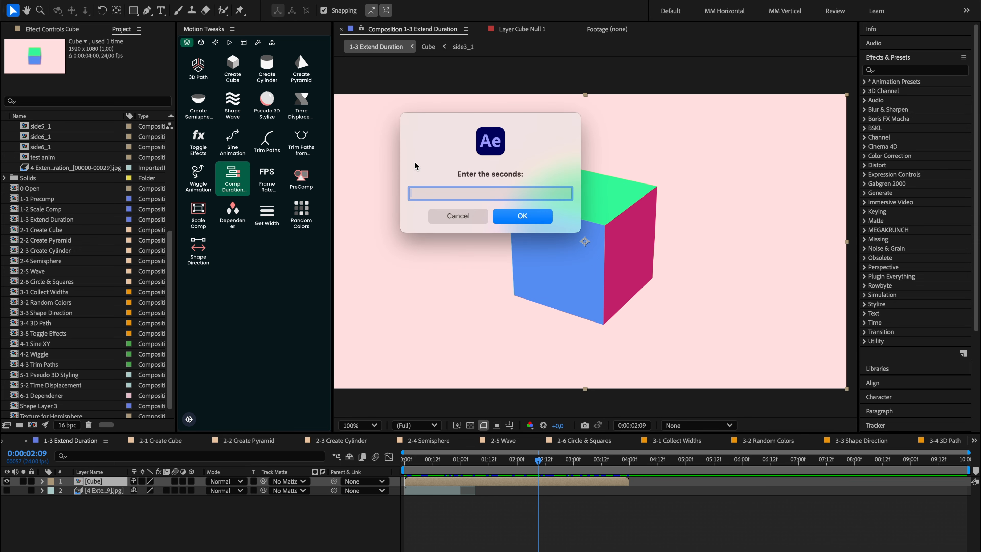
type("-2")
left_click(514, 220)
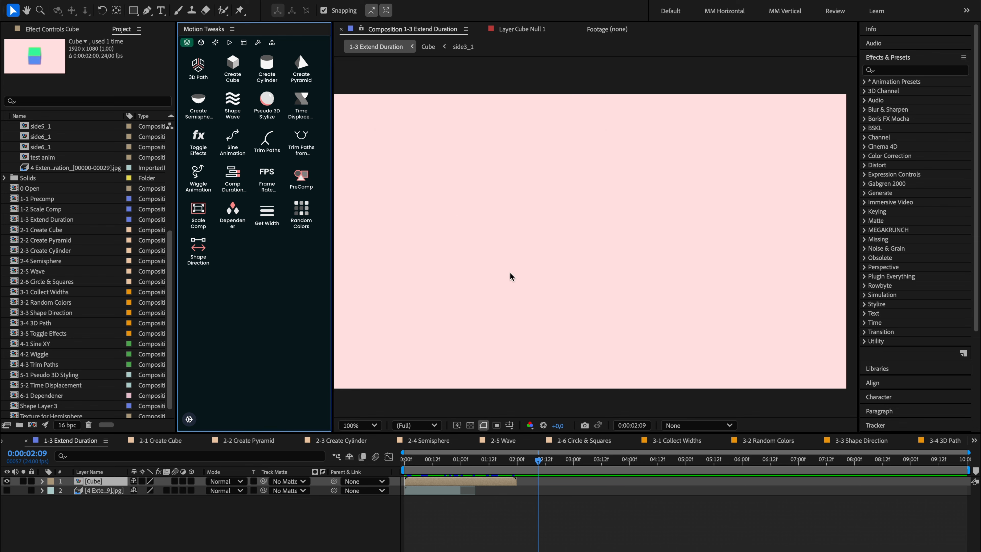
left_click_drag(516, 467, 455, 465)
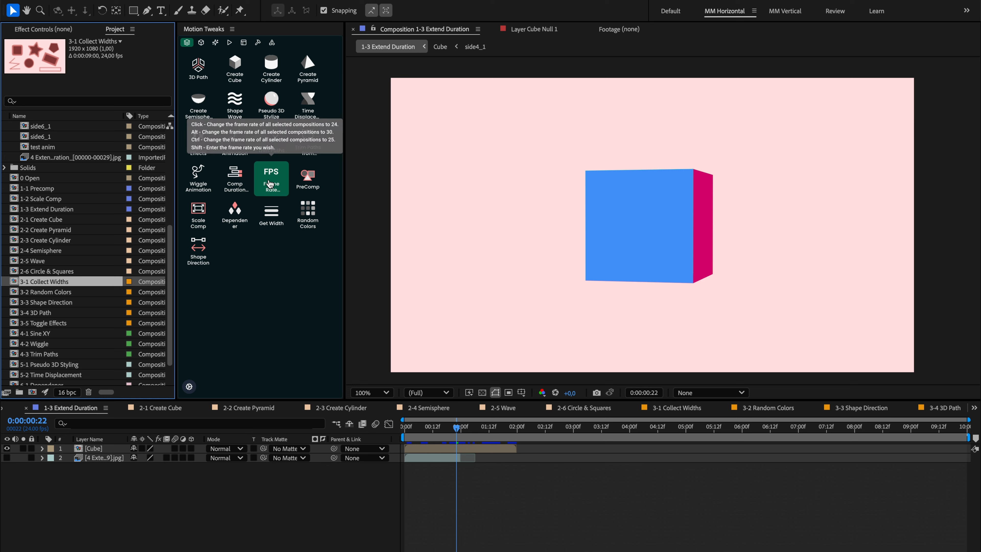
Step: Check the frame rates of various project compositions from 1-1 Precomp to 4-2 Wiggle
left_click(42, 271)
left_click(43, 282)
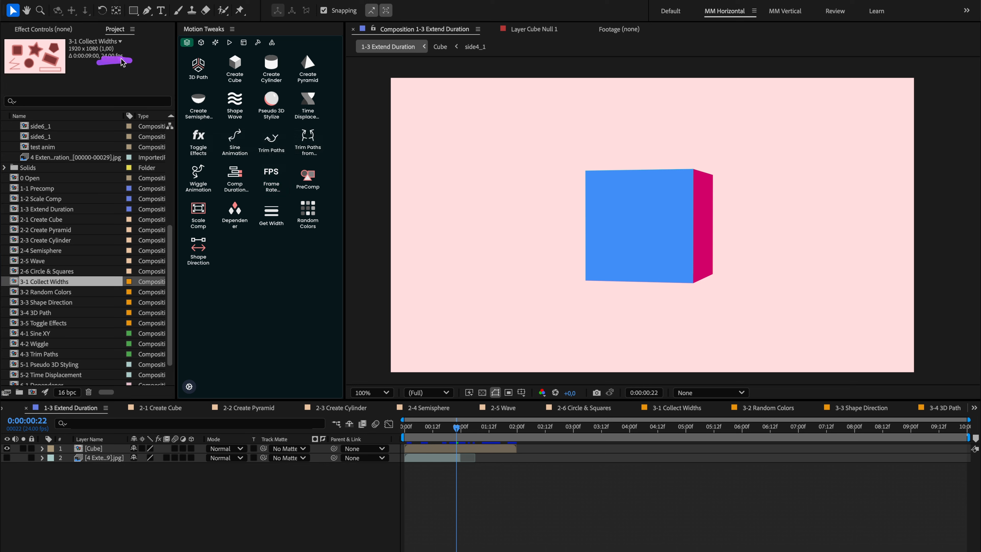
left_click(71, 293)
left_click(66, 312)
left_click(66, 333)
left_click(68, 344)
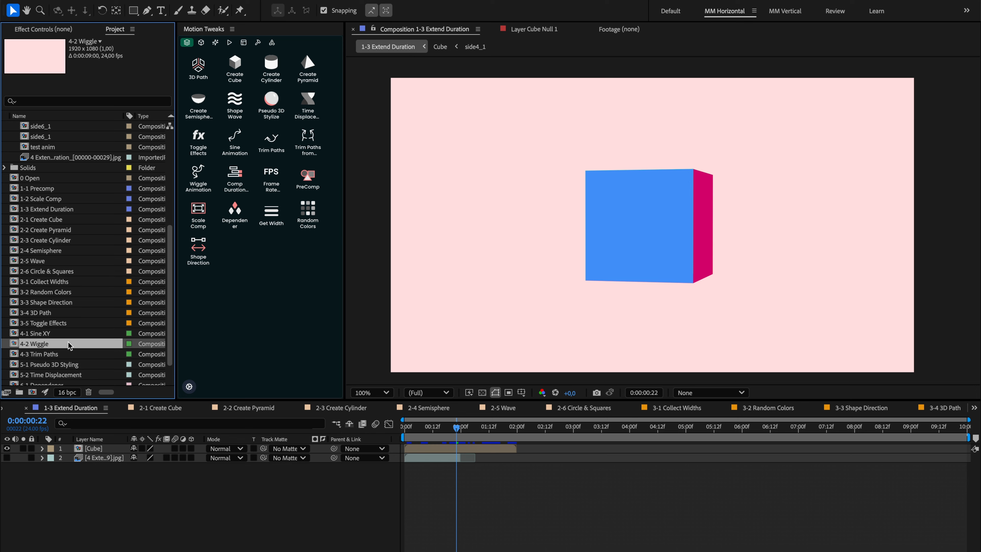
left_click(72, 281)
left_click(69, 240)
left_click(67, 219)
left_click(66, 198)
left_click(66, 188)
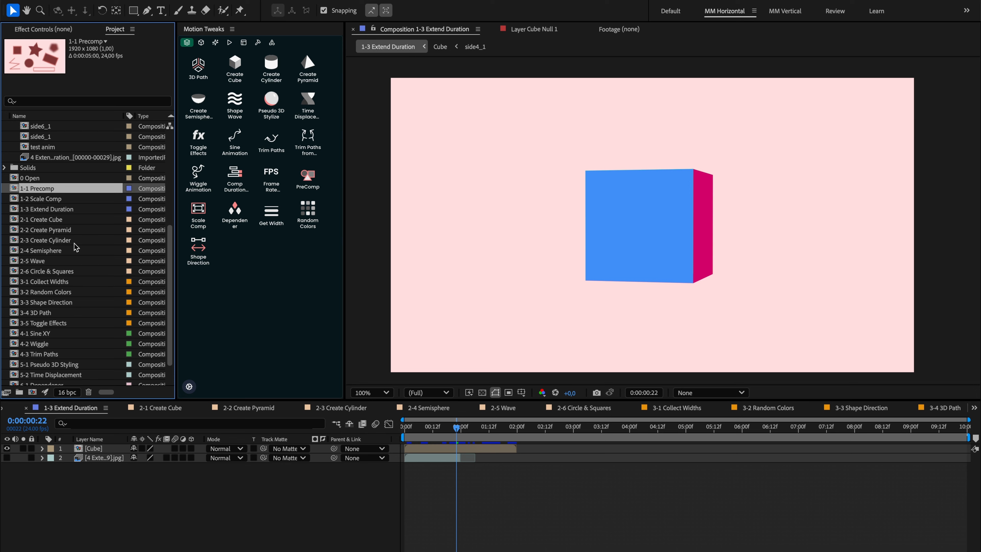
left_click(71, 352, "shift")
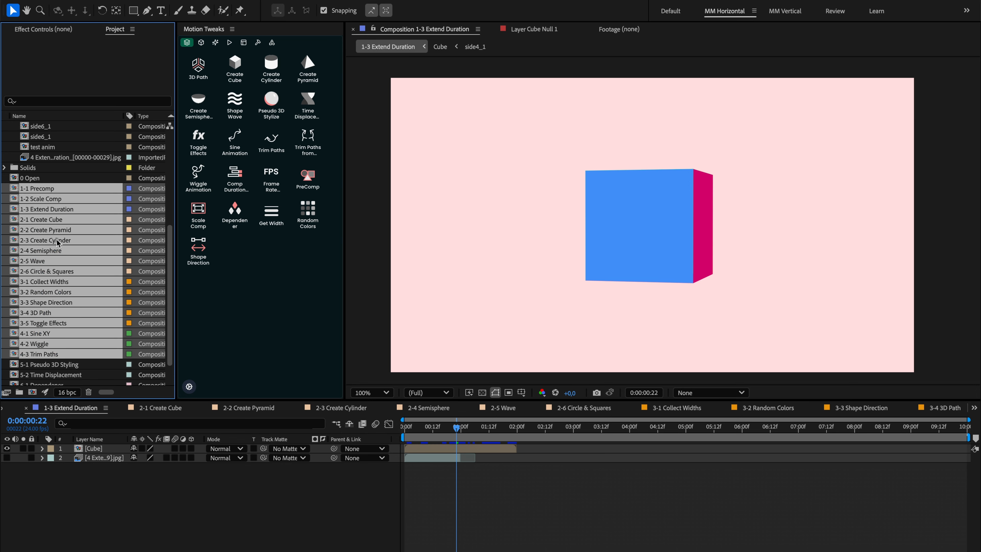
left_click(54, 189)
right_click(55, 192)
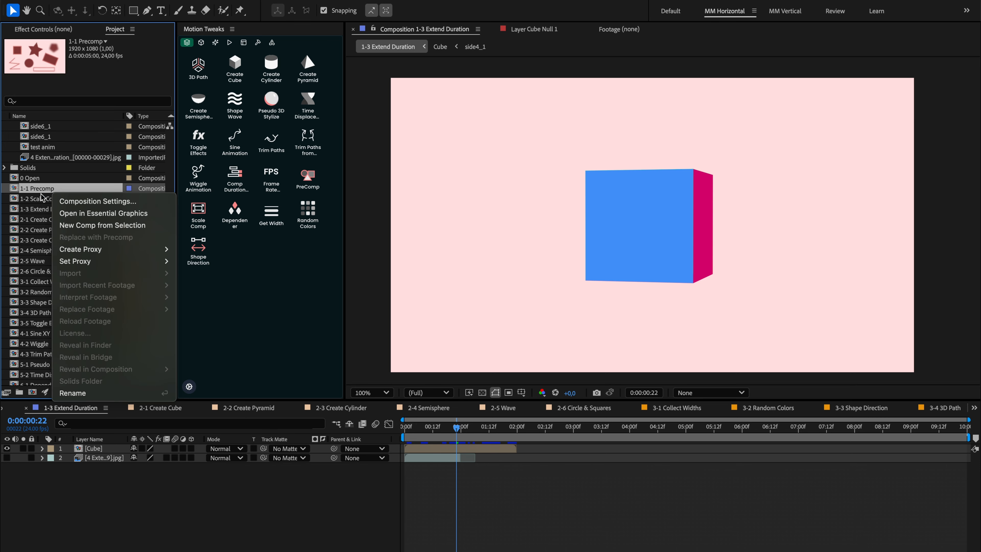
key("Escape")
Step: Set compositions 1-1 Precomp through 3-1 Collect Widths to 30 fps with Frame Rate, and check 1-2 Scale Comp
left_click(263, 181)
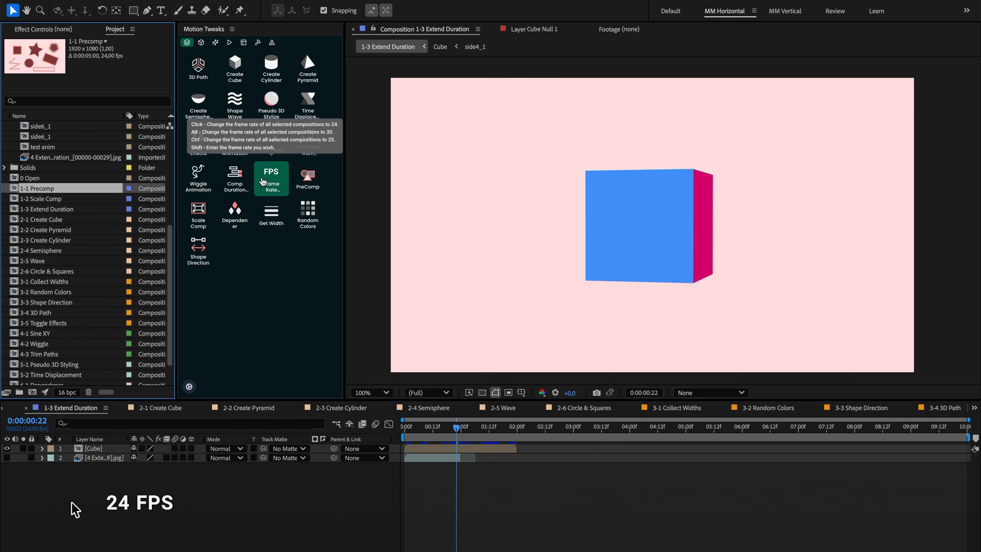
left_click(269, 183, "alt")
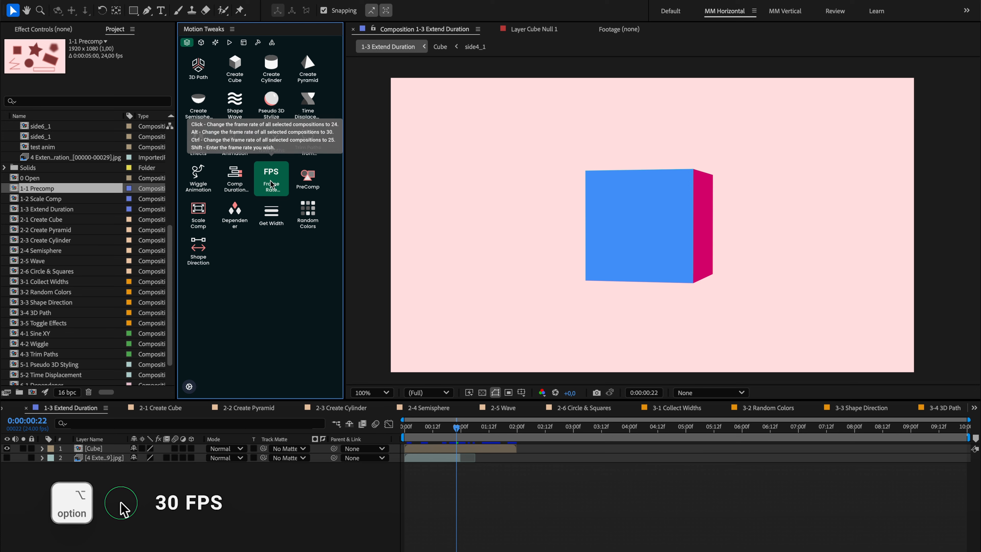
left_click(270, 183, "super")
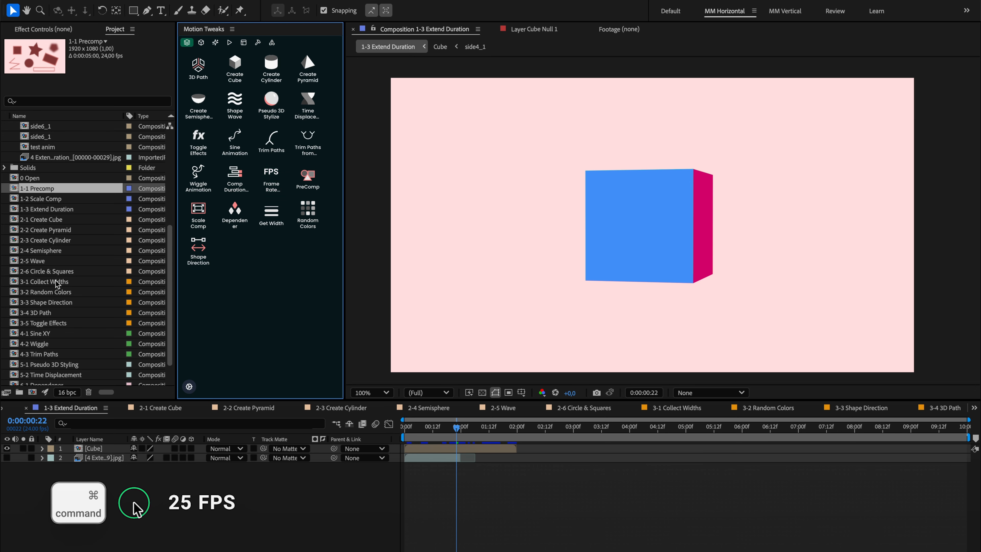
left_click(274, 186, "ctrl")
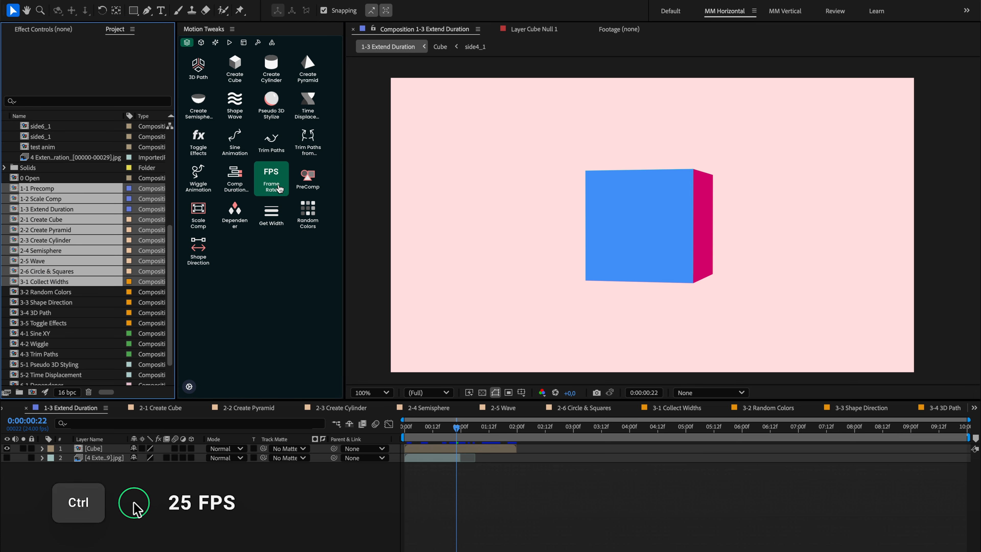
left_click(97, 198)
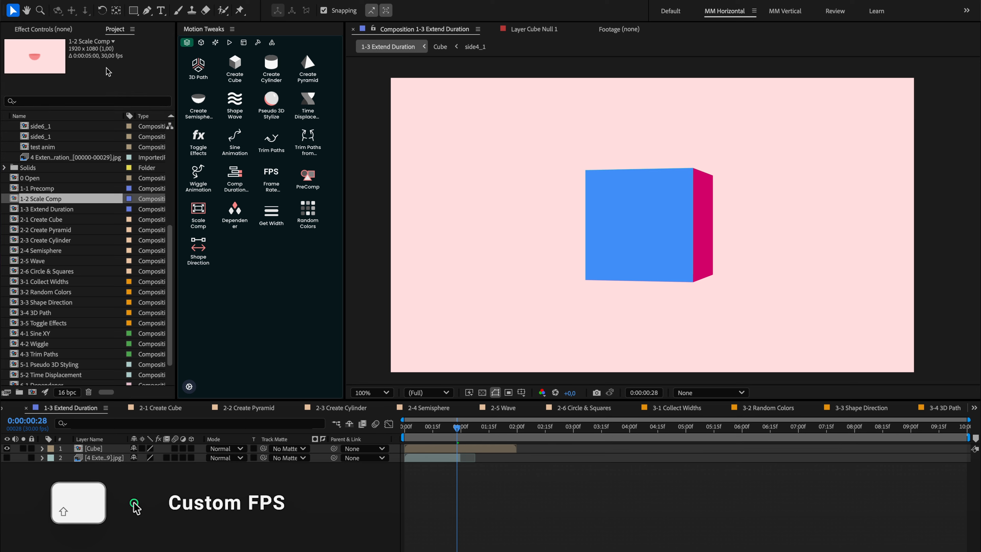
left_click_drag(94, 65, 122, 64)
Step: Set a custom frame rate of 60 fps for compositions 1-2 Scale Comp through 2-4 Semisphere
left_click(62, 250, "shift")
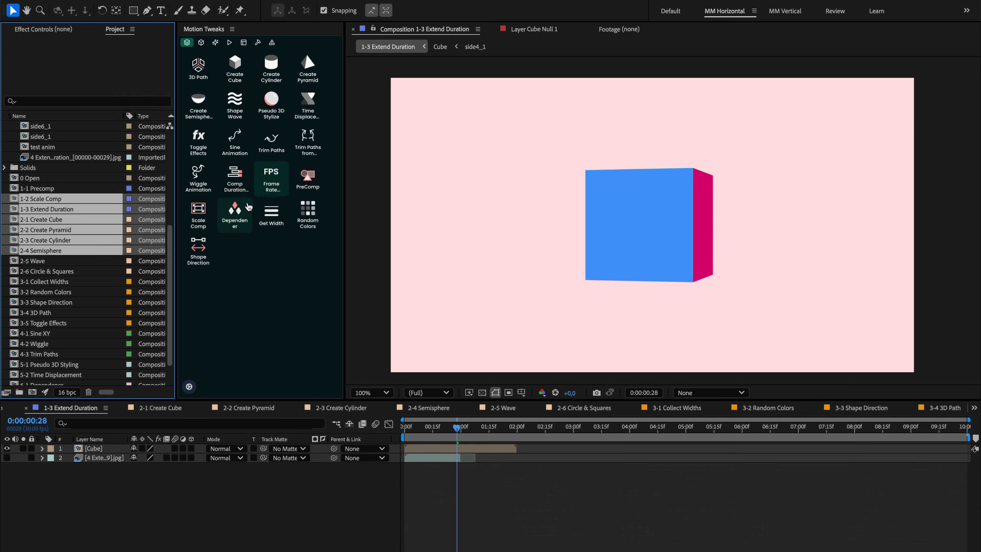
left_click(271, 178)
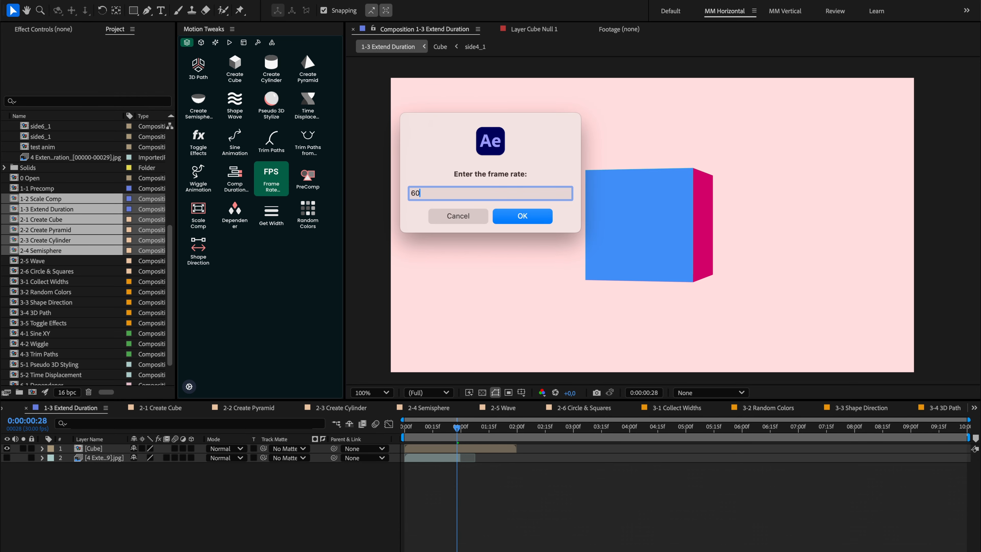
key("Return")
Step: Check the frame rates of individual compositions between 1-1 Precomp and 2-3 Create Cylinder
left_click(49, 189)
left_click(49, 198)
left_click(54, 218)
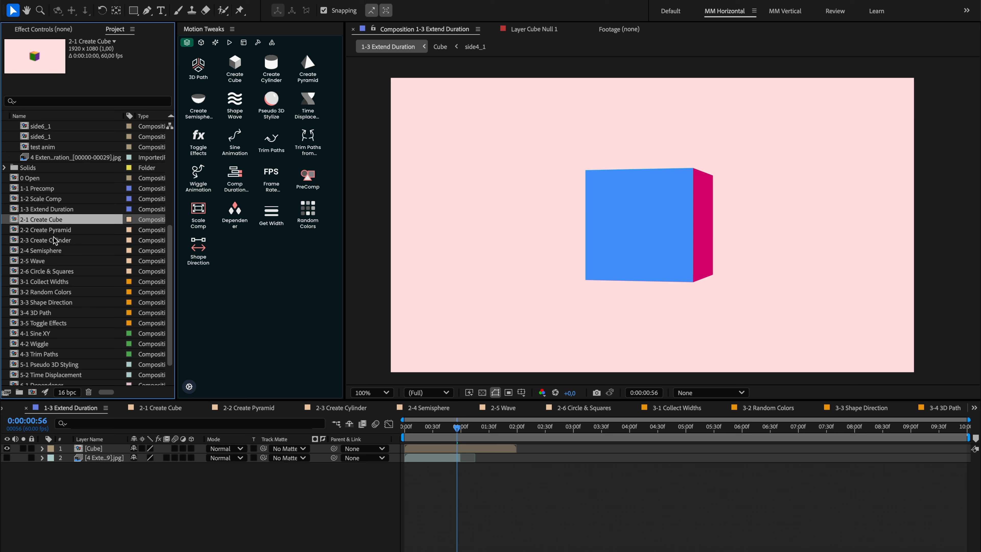
left_click(55, 240)
left_click(66, 219)
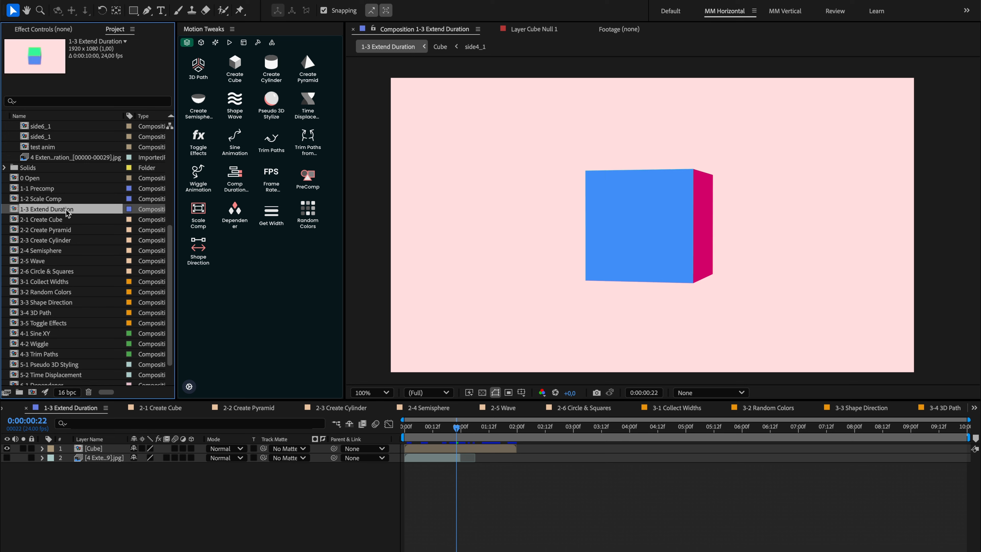
Step: Apply Frame Rate to the project compositions 2-2 Create Pyramid through 3-4 3D Path
left_click(65, 241)
left_click(64, 229)
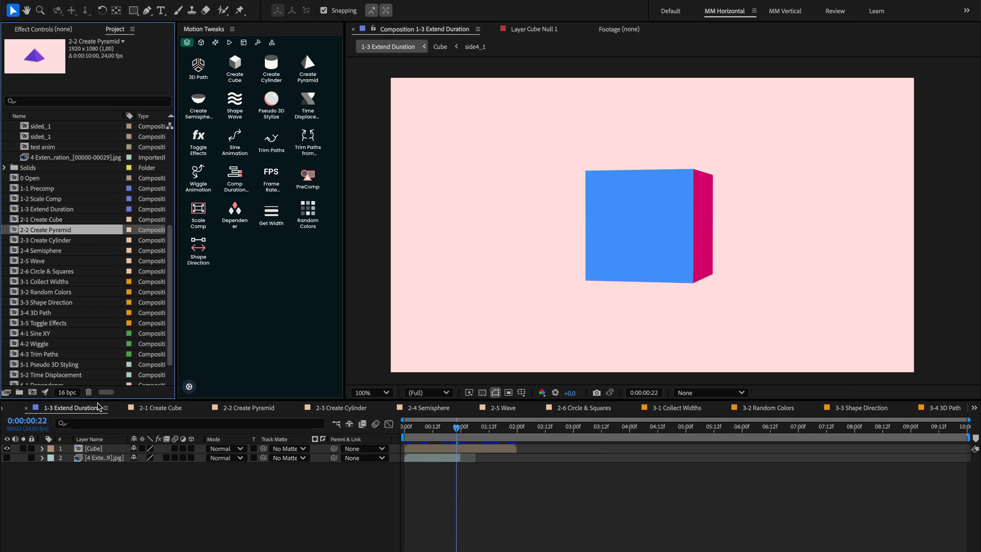
left_click(68, 313, "shift")
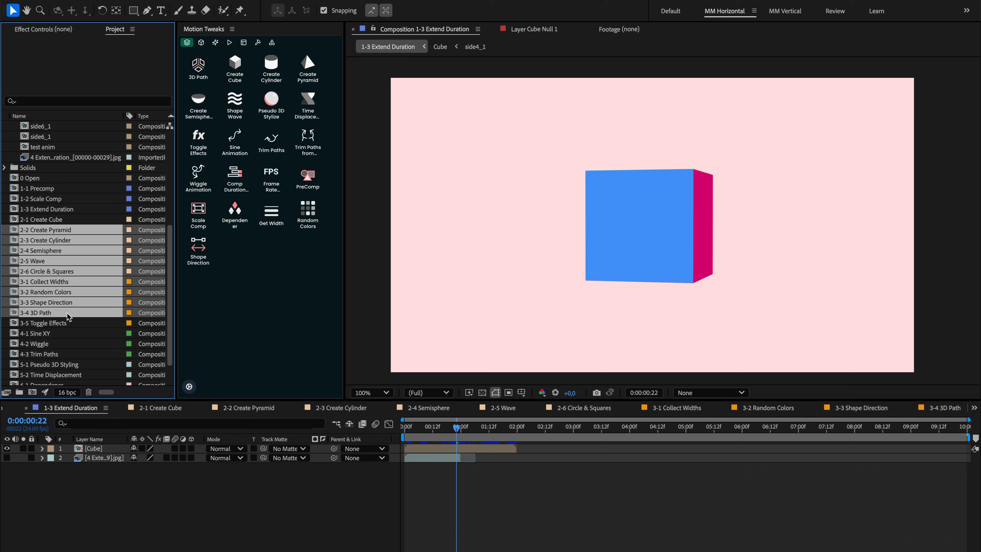
left_click(272, 182)
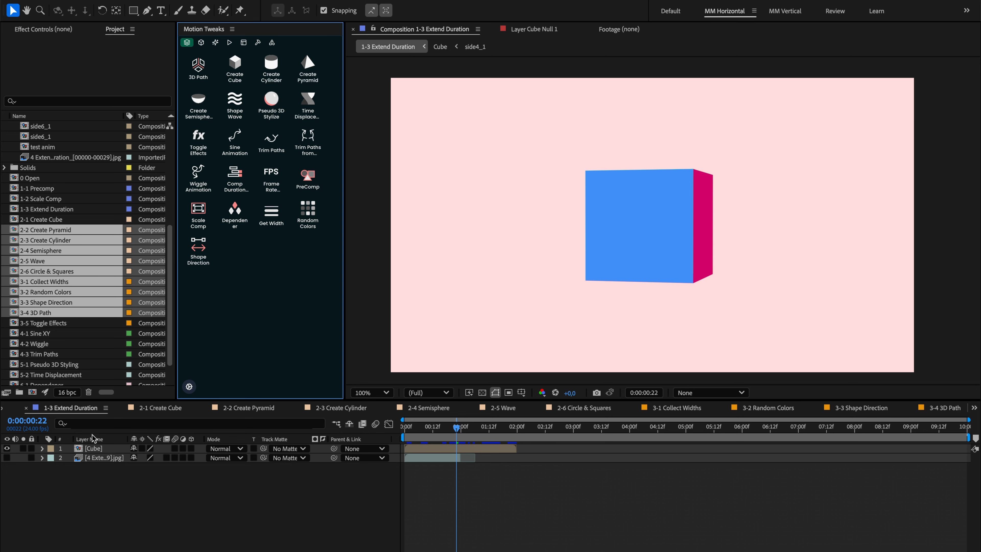
Step: Apply a custom Frame Rate of 12 fps to the Cube layer in 1-3 Extend Duration
left_click(96, 449)
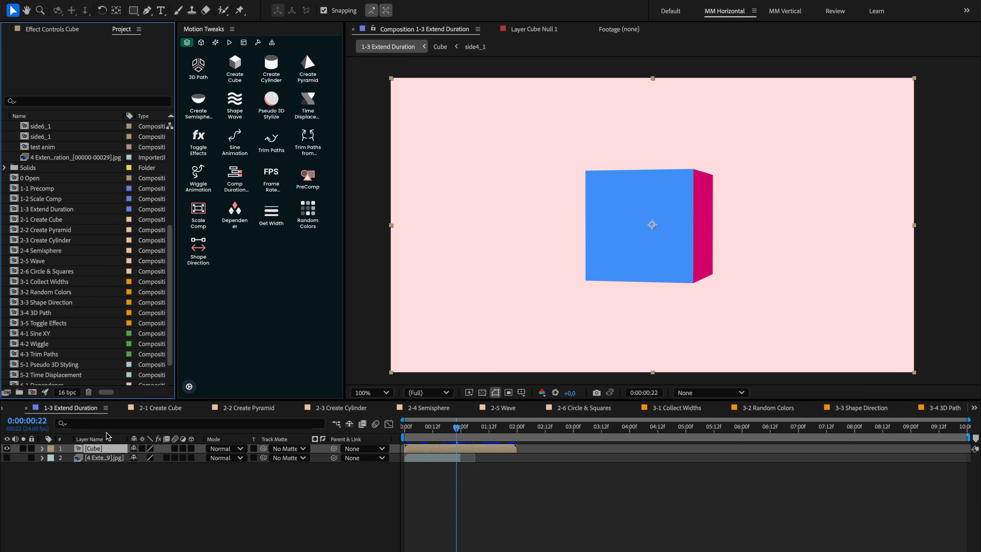
left_click(273, 181, "shift")
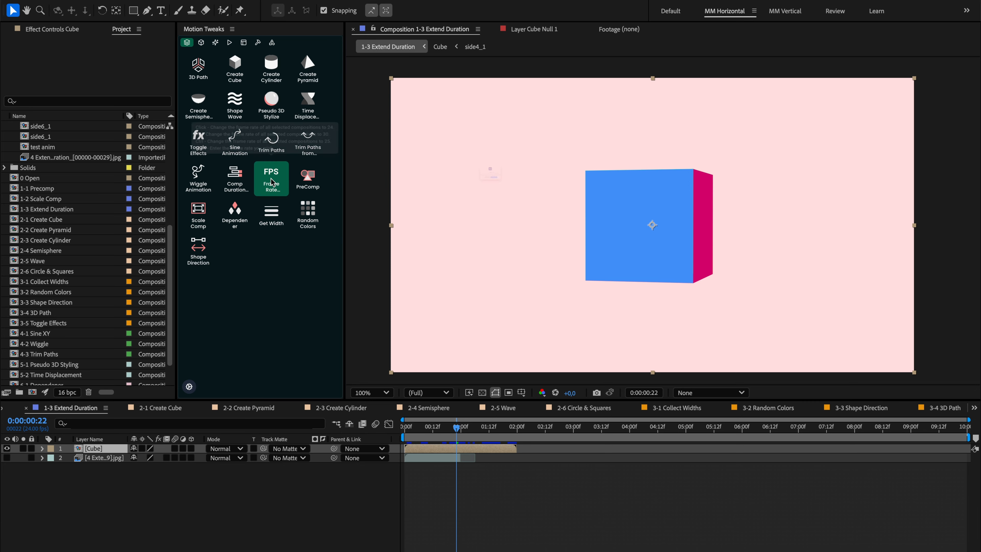
type("12")
key("Return")
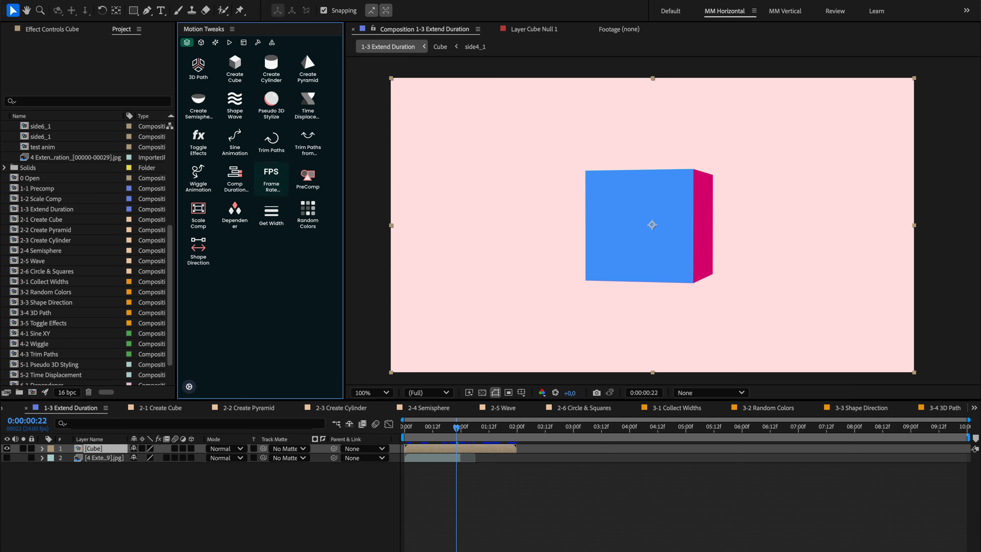
Step: Check the frame rates of individual project compositions between 2-2 Create Pyramid and 4-1 Sine XY
left_click(90, 452)
left_click(89, 252)
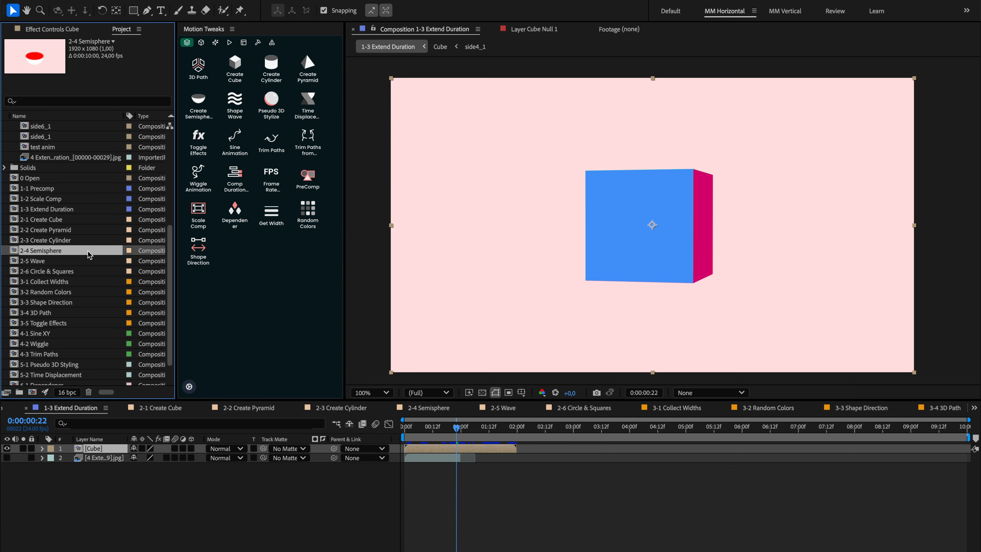
left_click(77, 231)
left_click(77, 252)
left_click(83, 284)
left_click(86, 314)
left_click(88, 332)
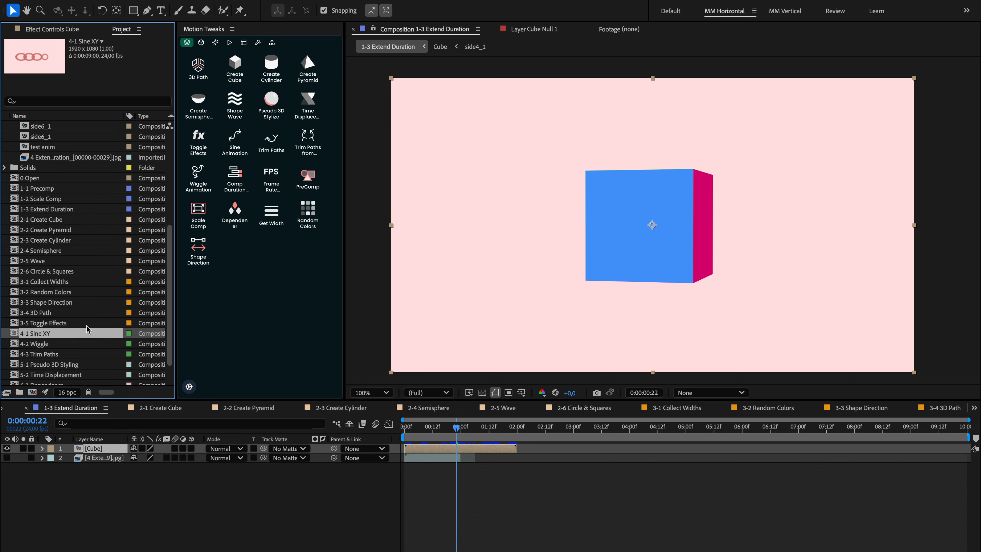
Step: Set a custom frame rate of 12 fps for the imported JPG image sequence in the project
scroll(88, 329, "up", 5)
left_click(78, 261)
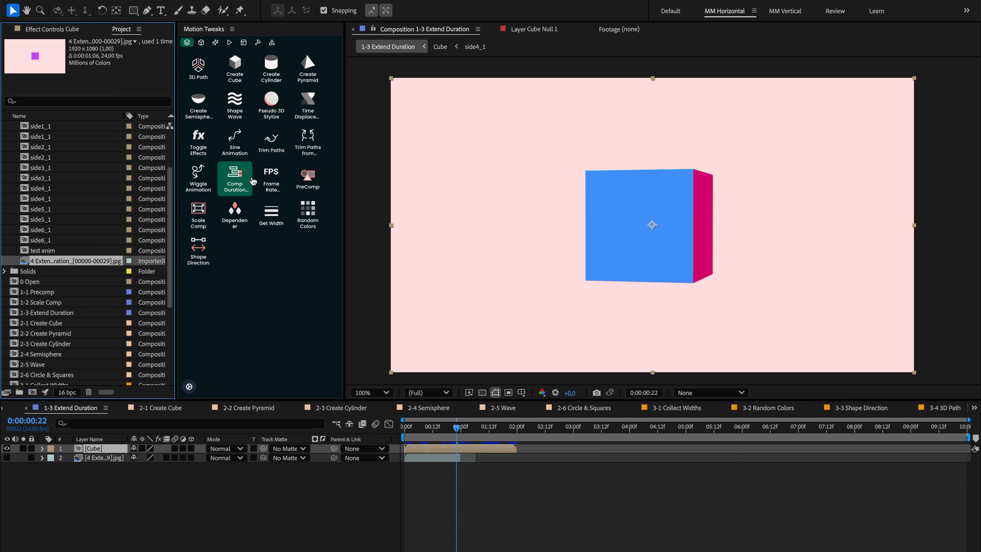
left_click(268, 182)
type("12")
key("Return")
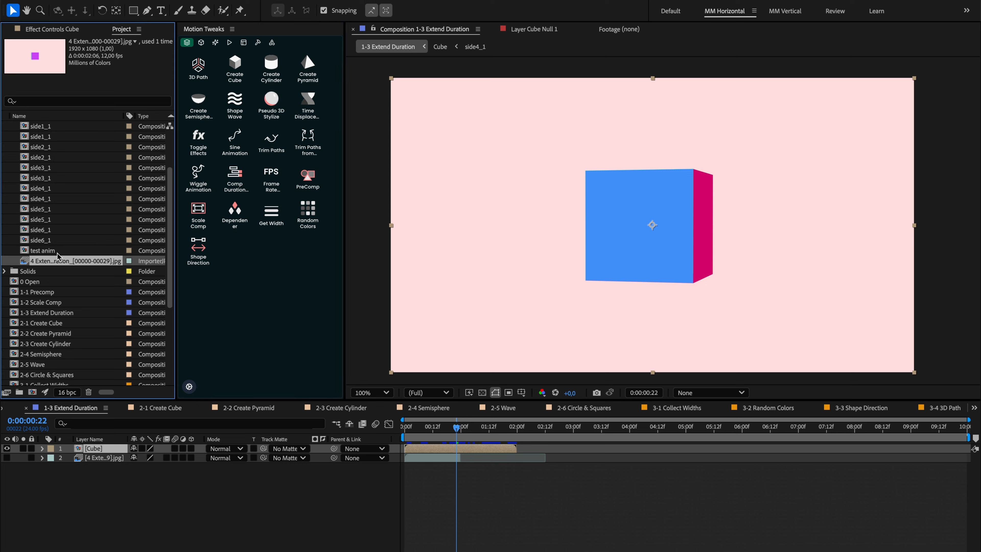
Step: Check the image sequence's frame rate and set it to 24 fps with Frame Rate
left_click(57, 262)
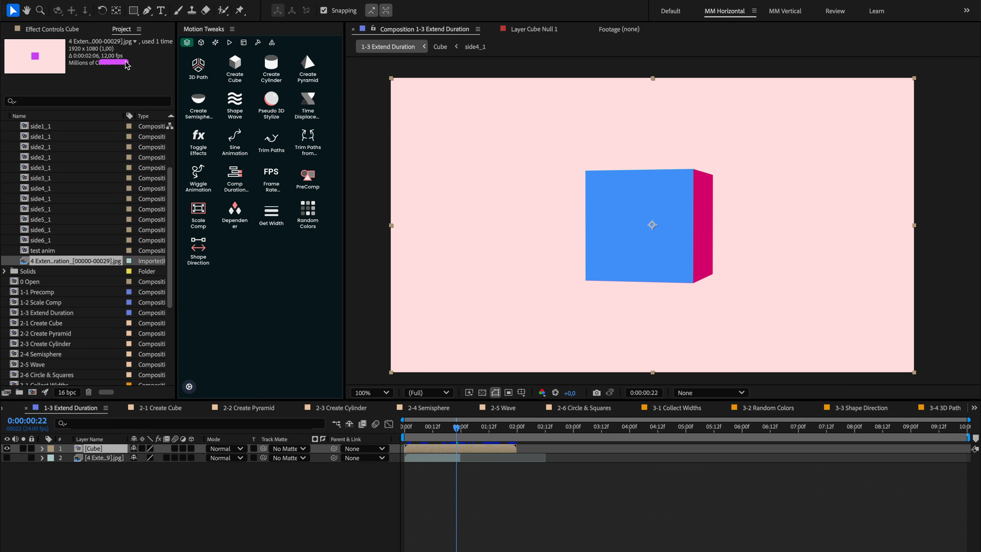
left_click(102, 448)
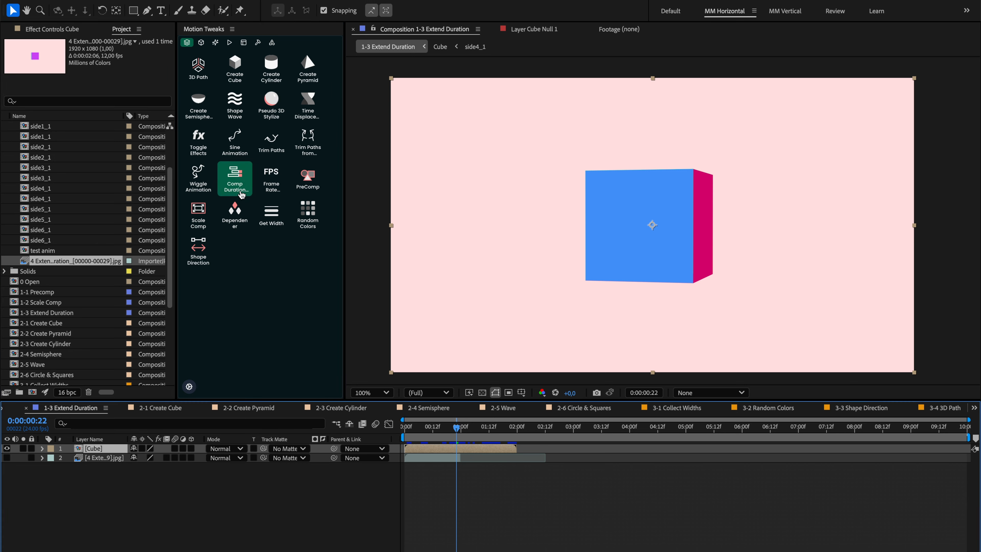
left_click(266, 187)
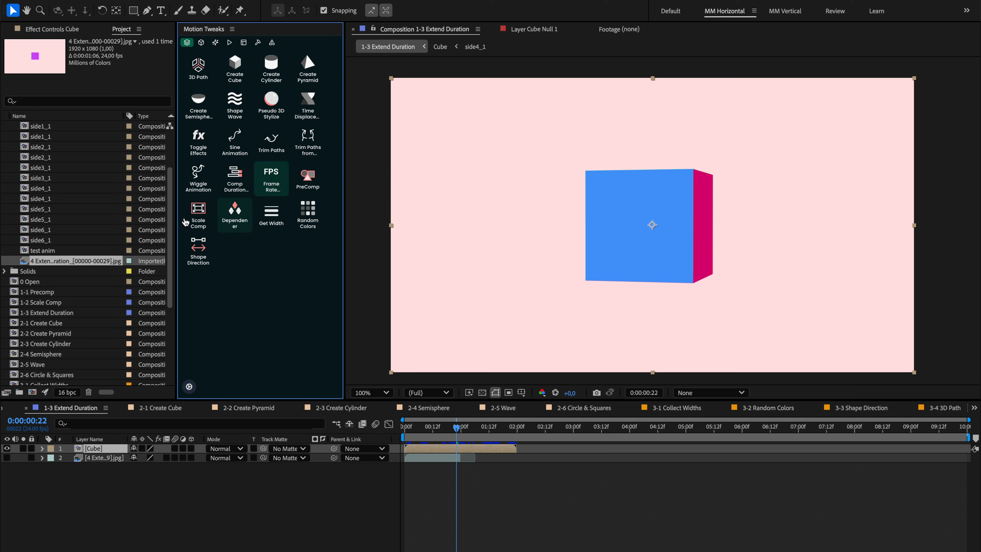
Step: Generate a 3D cube from shape layers in the 2-1 Create Cube composition and inspect its side layers
scroll(115, 243, "down", 4)
scroll(115, 244, "up", 1)
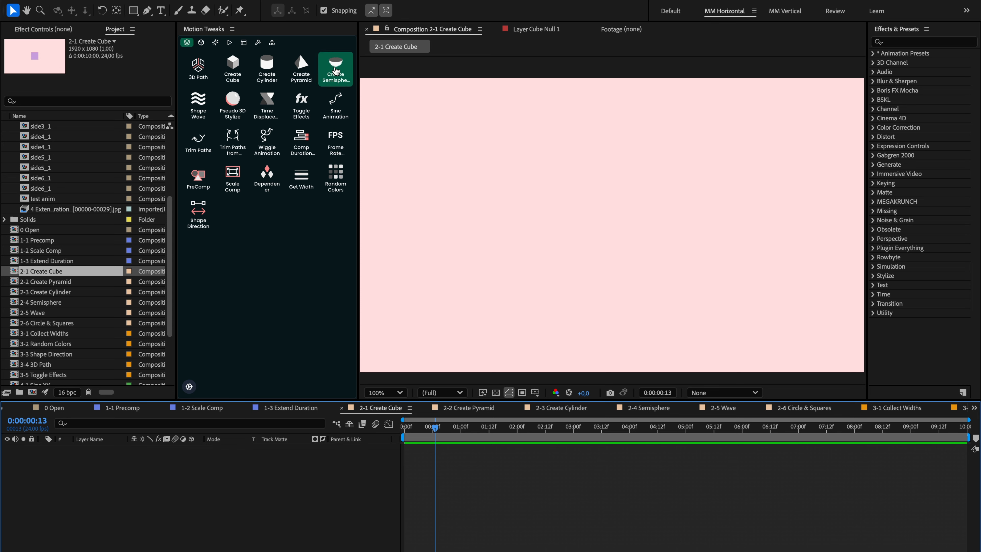
left_click(241, 49)
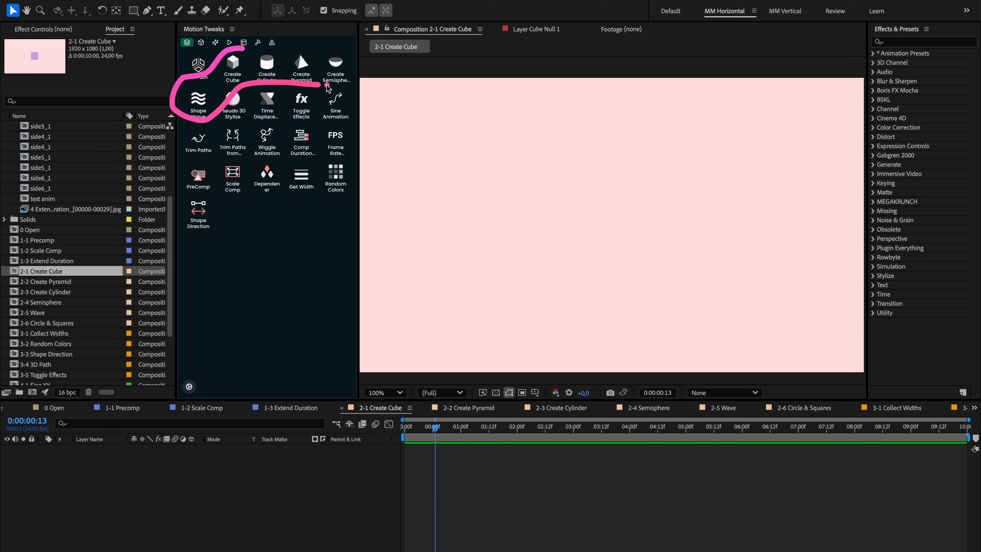
left_click(240, 74)
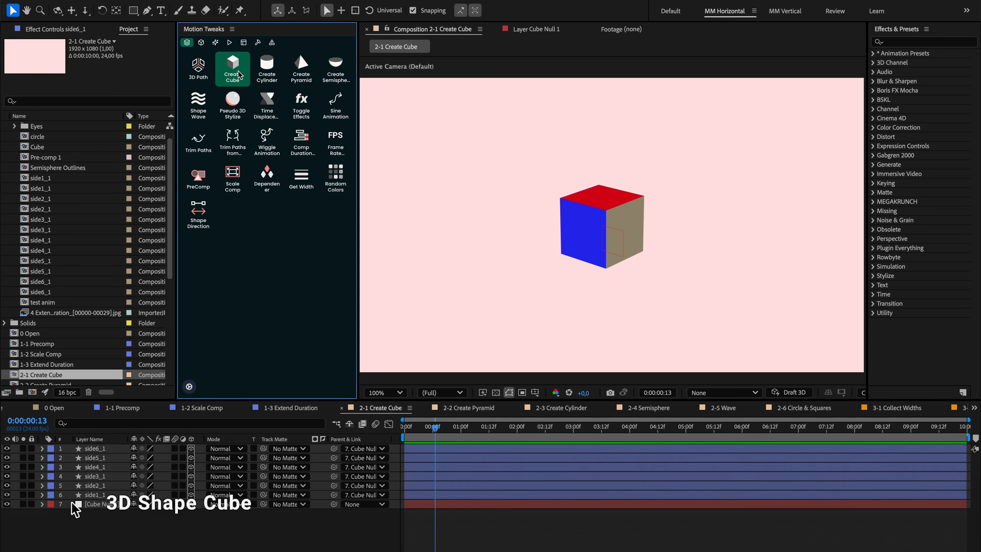
left_click(96, 459)
left_click(99, 468)
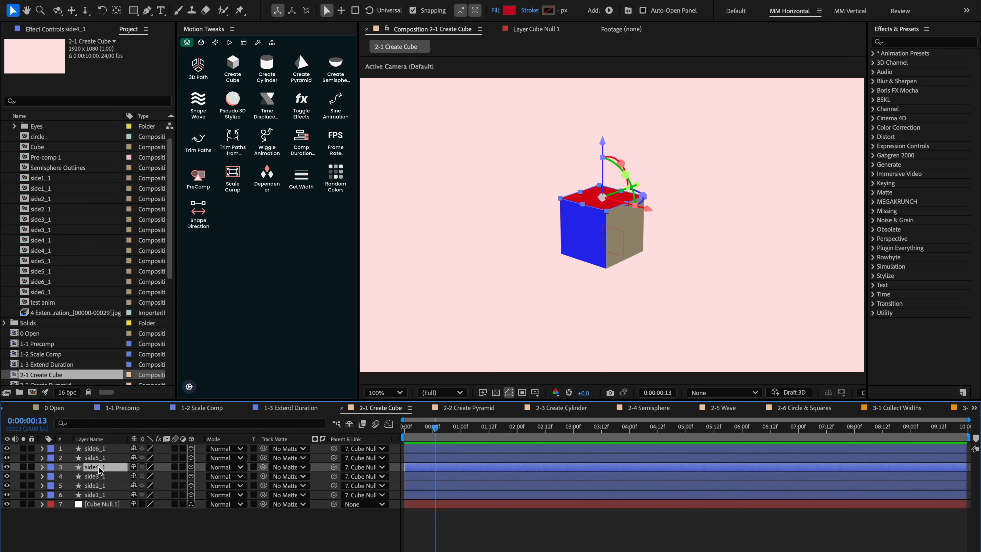
Step: Try rotating the shape cube's null around its Y axis, and undo back to the empty composition
left_click(100, 502)
key("r")
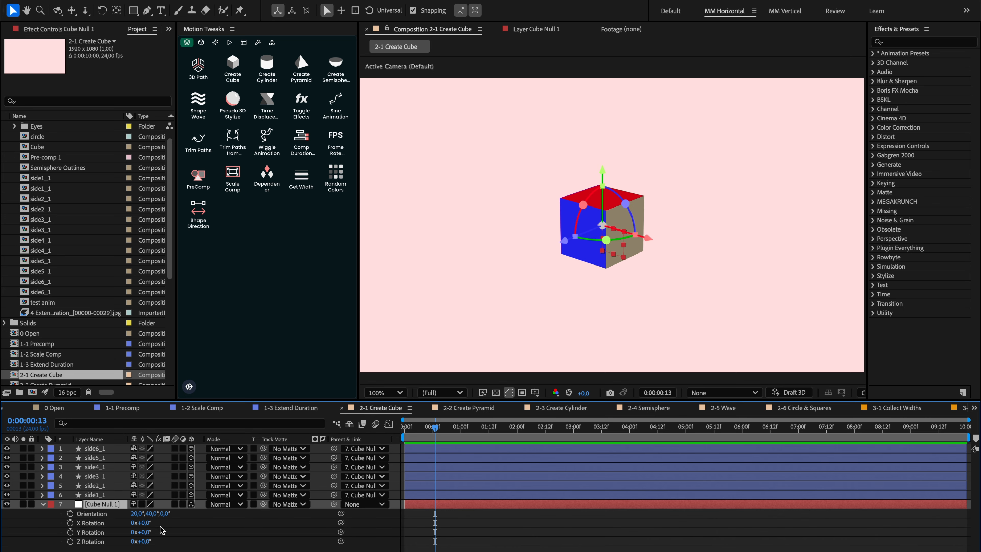
left_click_drag(149, 532, 165, 520)
key("ctrl+z")
key("ctrl+z")
key("ctrl+z")
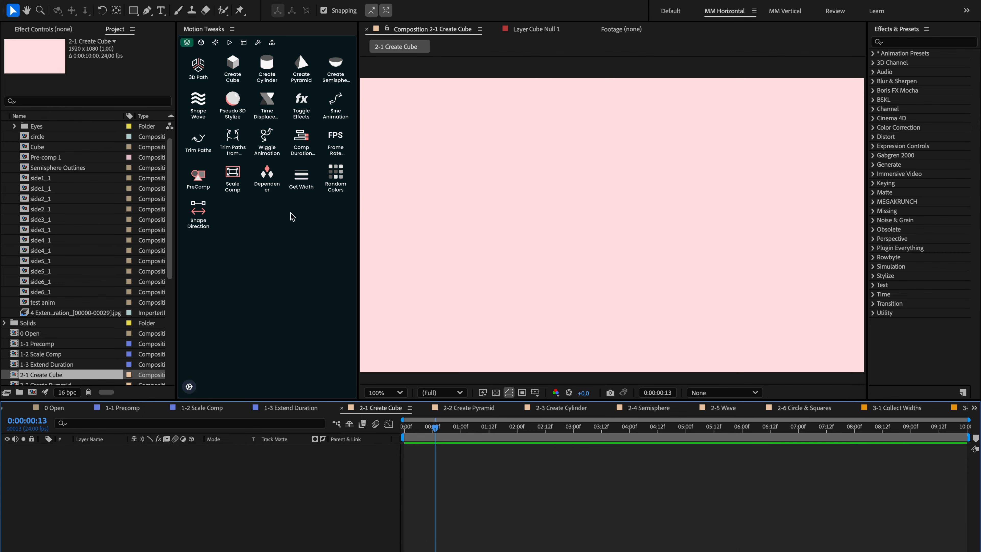
Step: Generate a 3D cube from solid layers, try a 52° Y rotation on its null and undo that rotation
left_click(233, 66)
left_click(105, 505)
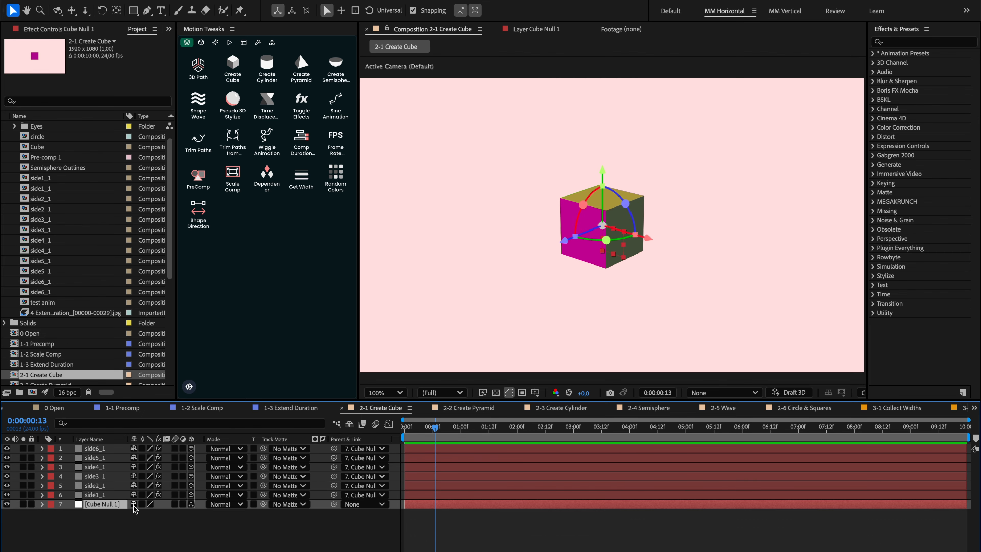
key("r")
left_click_drag(148, 532, 170, 530)
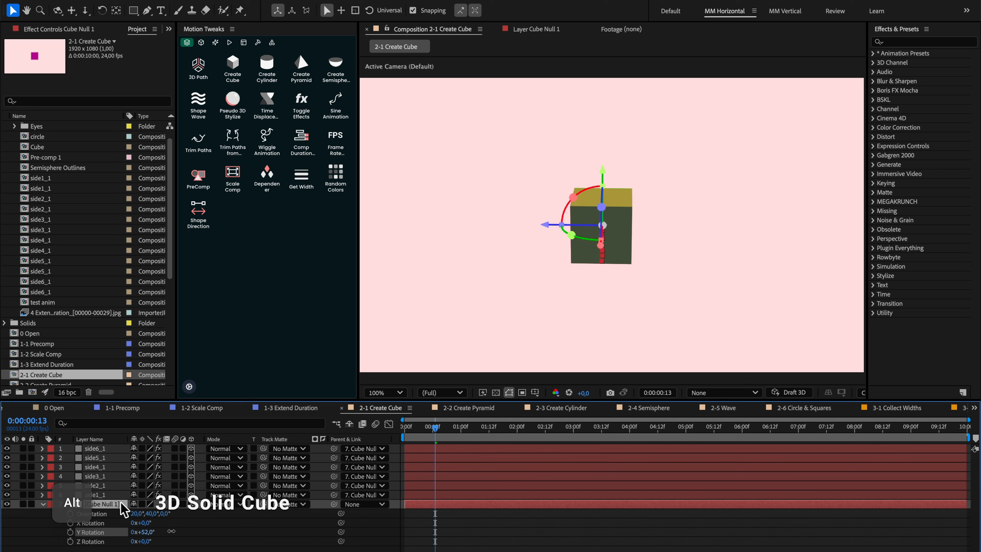
key("ctrl+z")
Step: Apply the Gradient Ramp effect to the solid cube's side2_1 and side4_1 faces
left_click(588, 259)
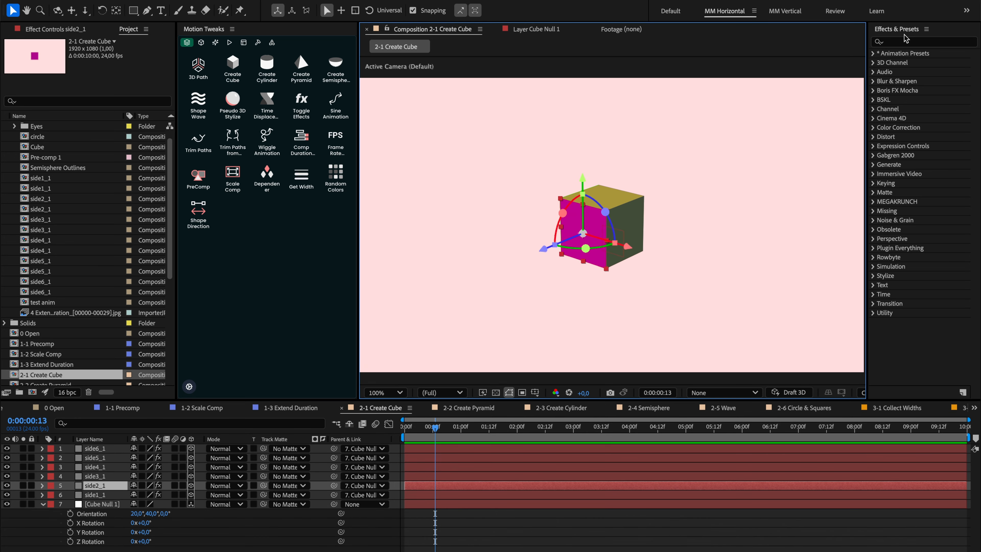
left_click(905, 40)
type("ramp")
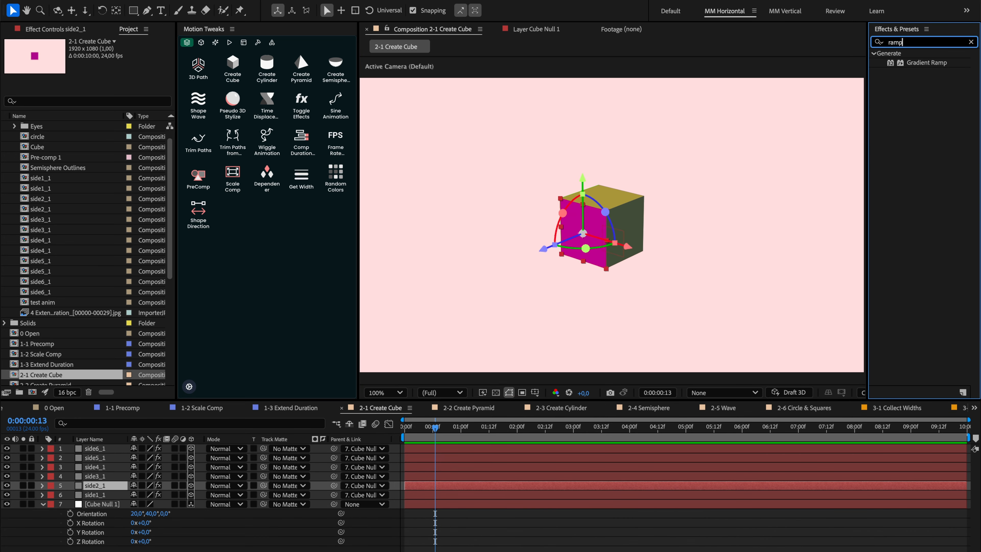
double_click(922, 63)
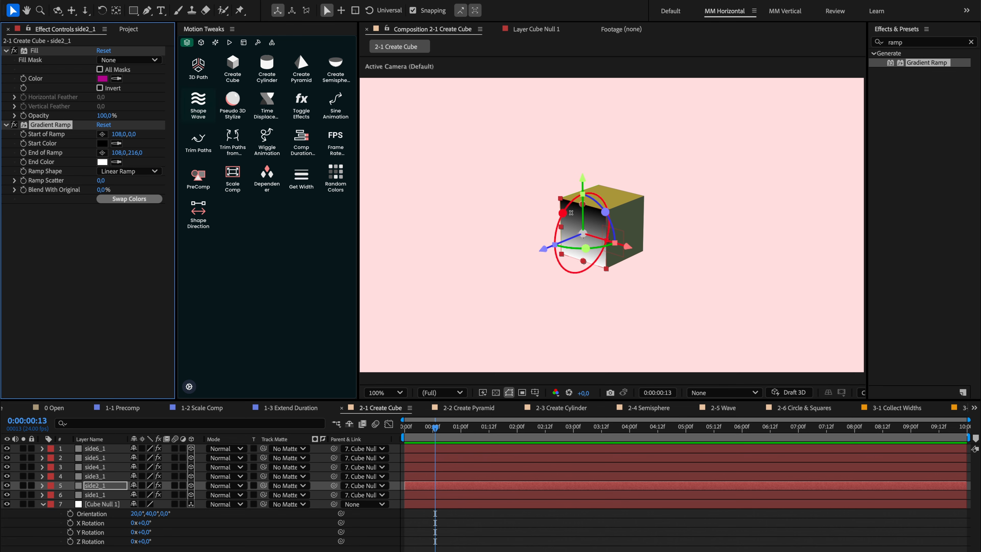
left_click(615, 201)
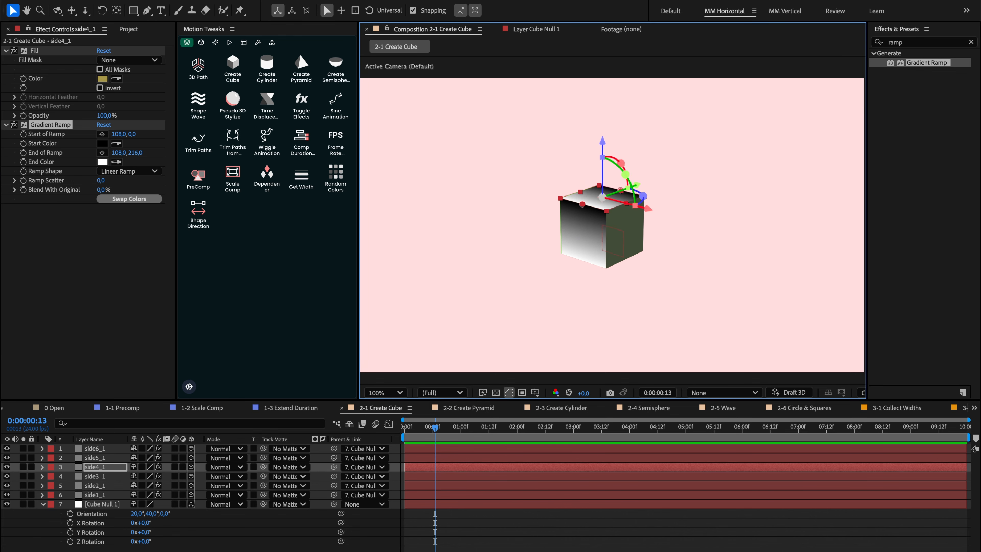
left_click(371, 547)
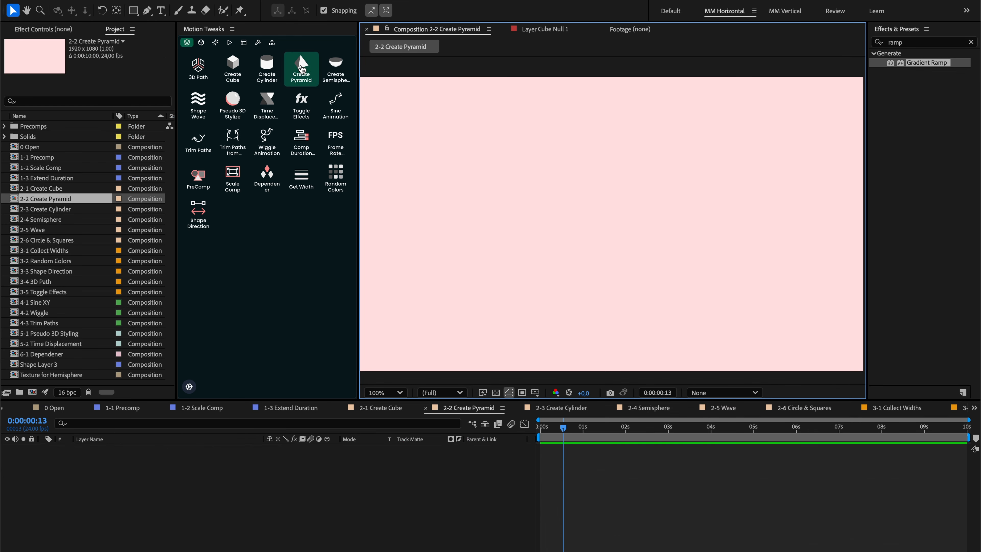
Step: Generate a four-sided pyramid in 2-2 Create Pyramid, try rotating its null about 59° around Z, and undo
left_click(301, 70)
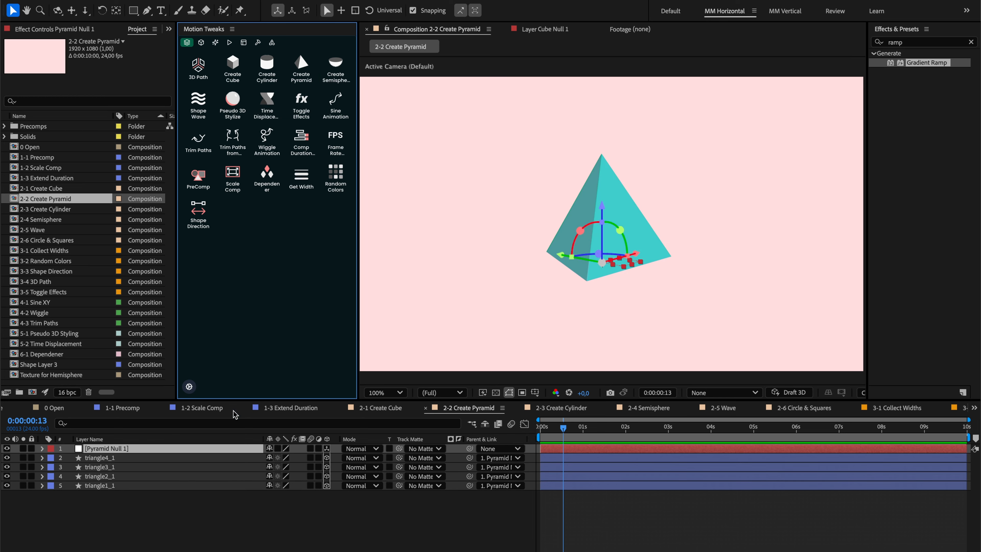
key("r")
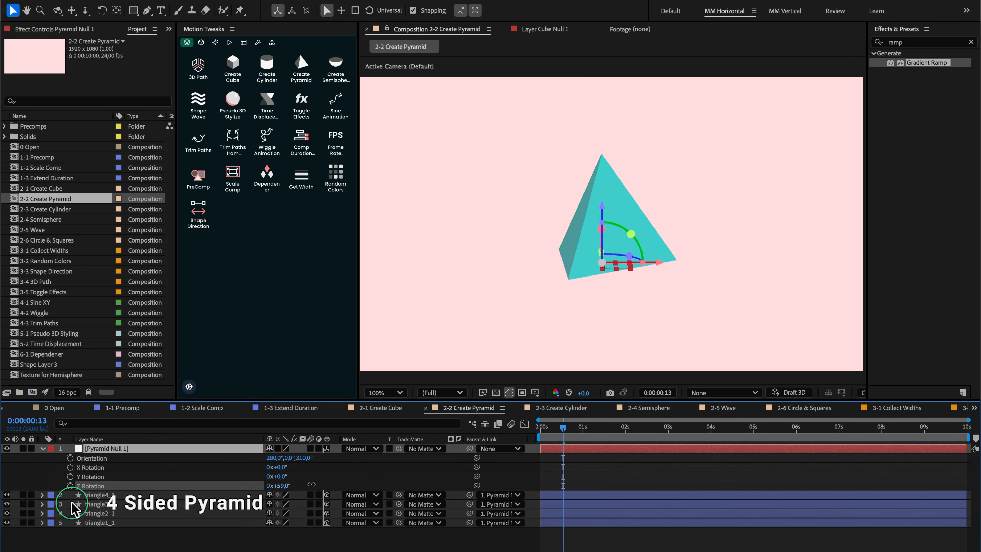
left_click_drag(427, 476, 269, 496)
key("super+z")
key("super+z")
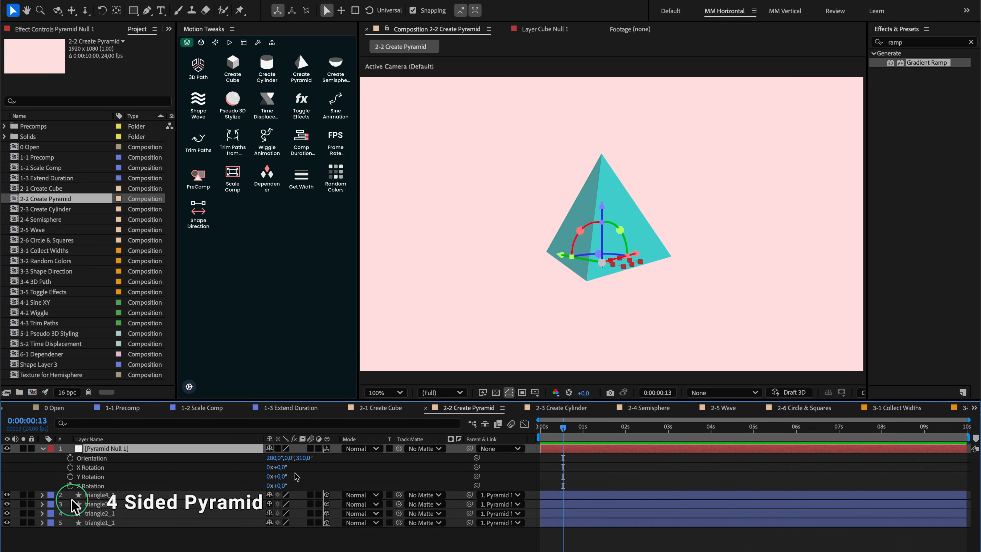
Step: Generate a five-sided pyramid in 2-2 Create Pyramid, and adjust its null's Scale and Z Rotation
left_click(301, 69, "alt")
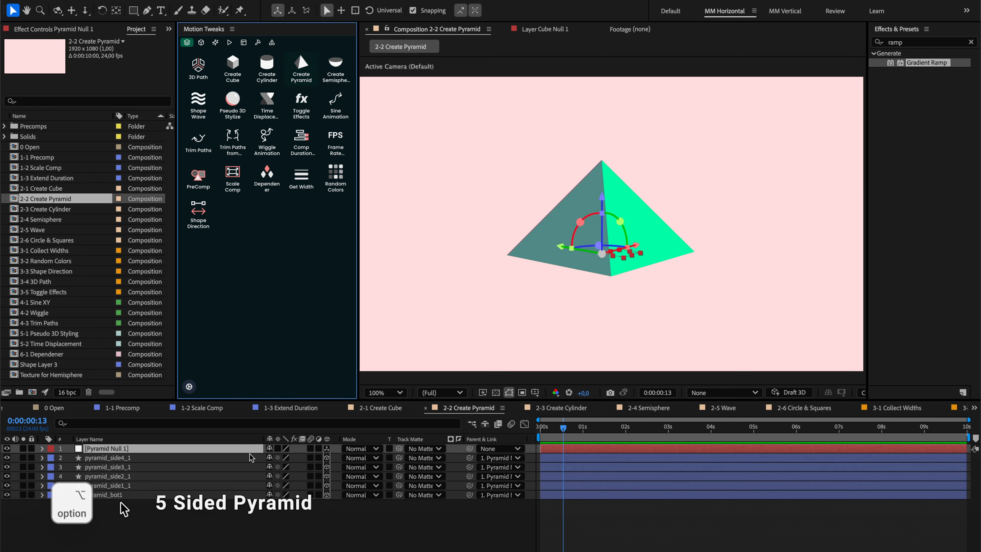
key("s")
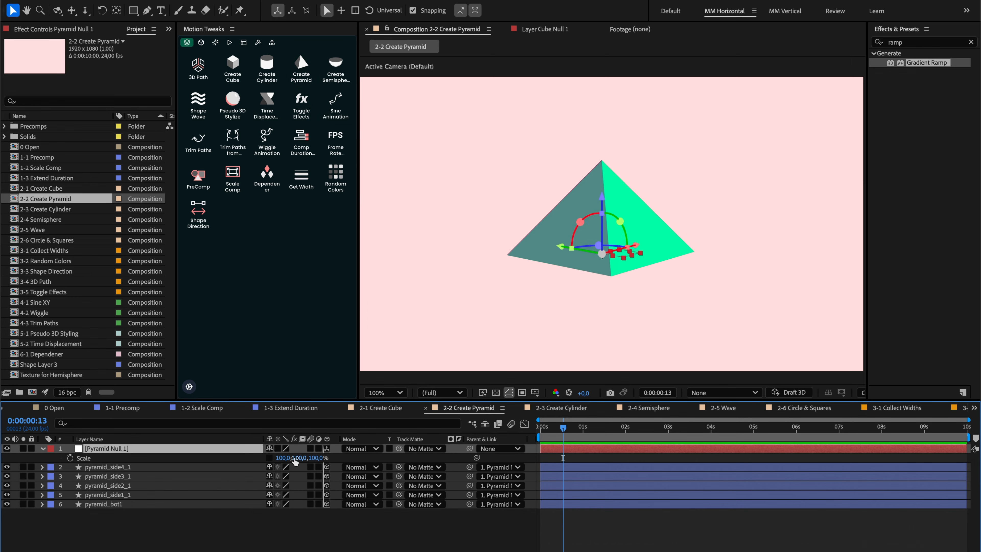
left_click_drag(300, 458, 340, 458)
key("r")
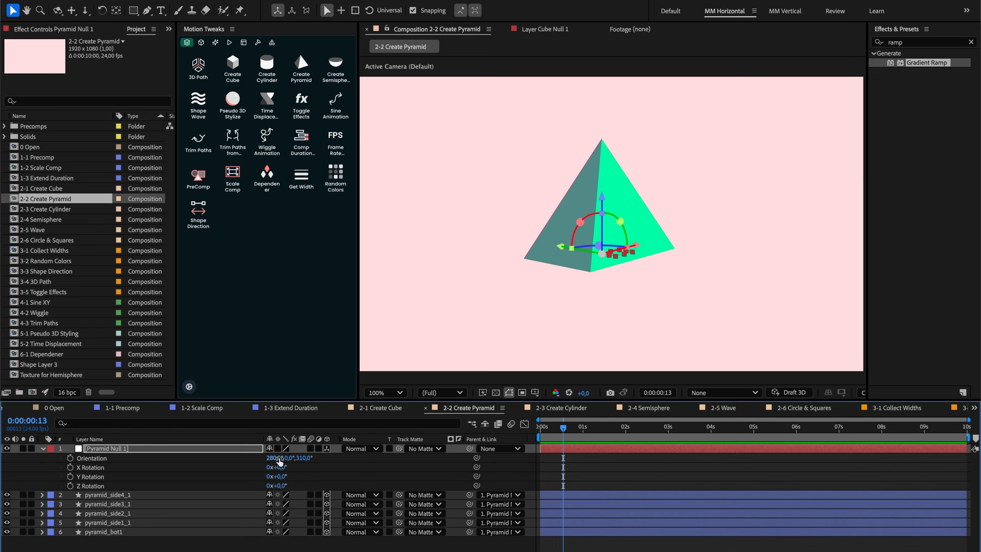
left_click_drag(278, 486, 321, 486)
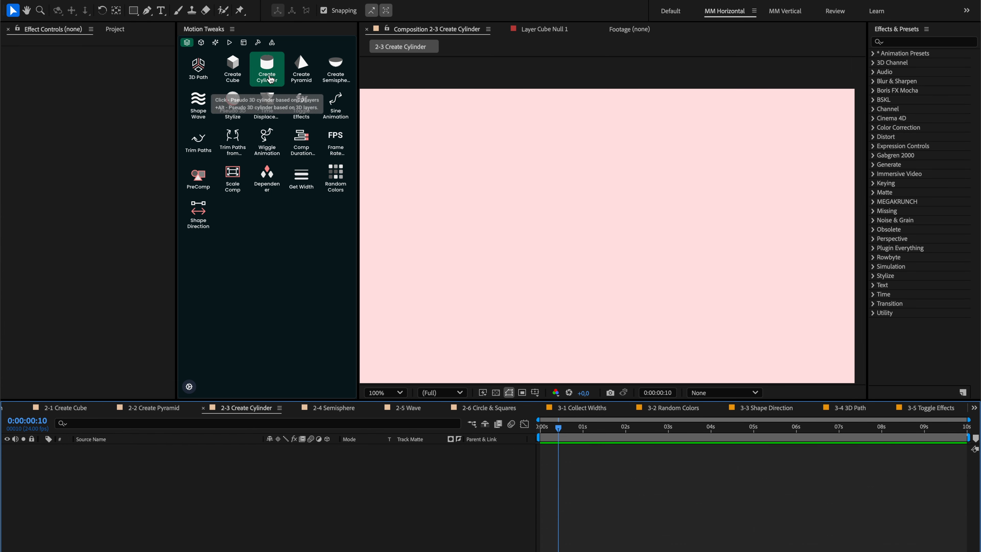
Step: Try generating a 3D cylinder from shape layers in 2-3 Create Cylinder, and undo it
left_click(271, 79)
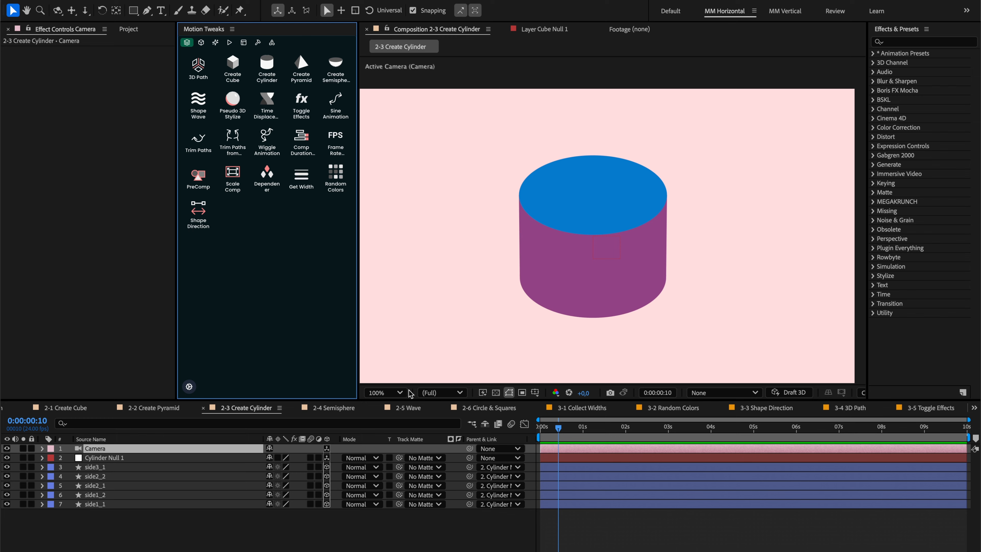
key("ctrl+z")
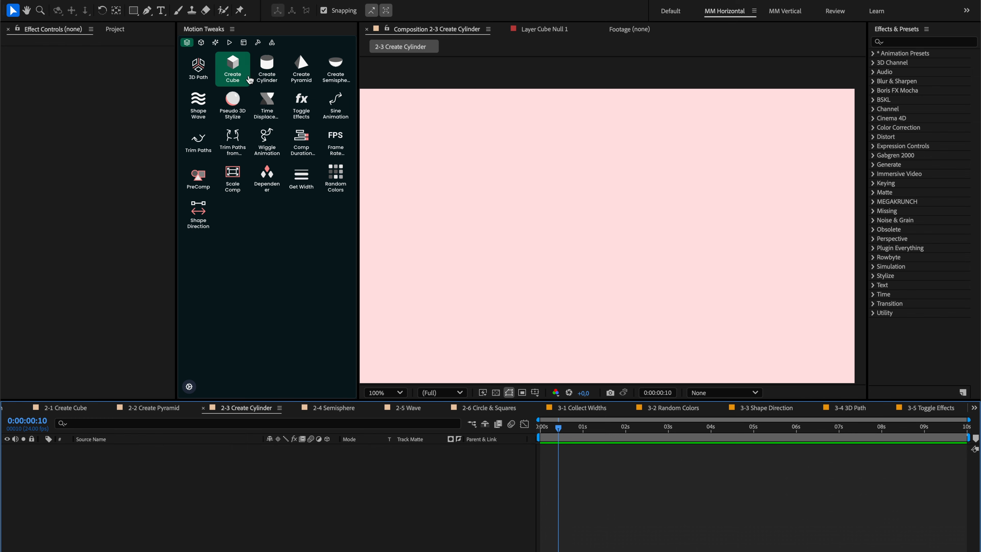
Step: Generate a flat cylinder rig in 2-3 Create Cylinder with Width 570, Height 322 and Rotation Control 67
left_click(265, 79)
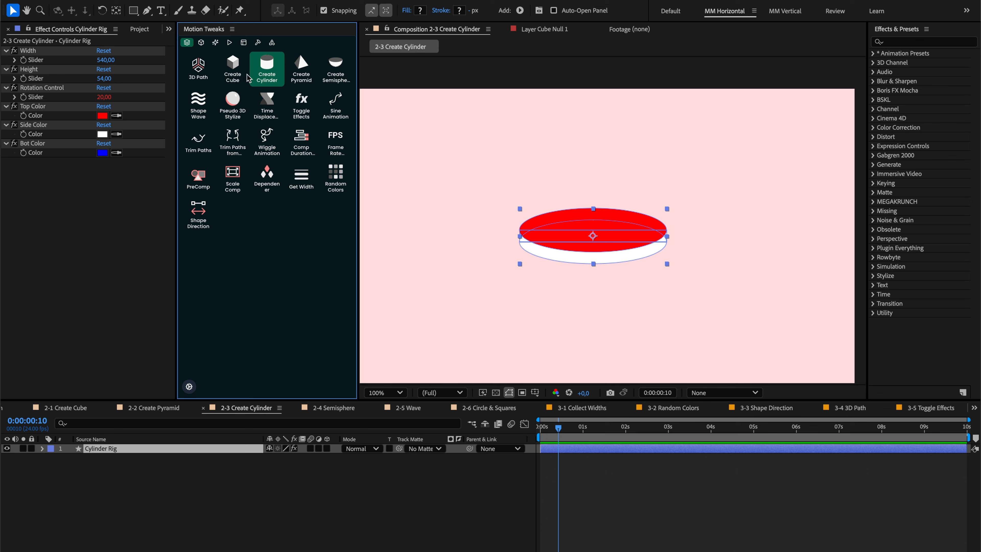
left_click_drag(105, 60, 232, 70)
left_click_drag(105, 97, 132, 96)
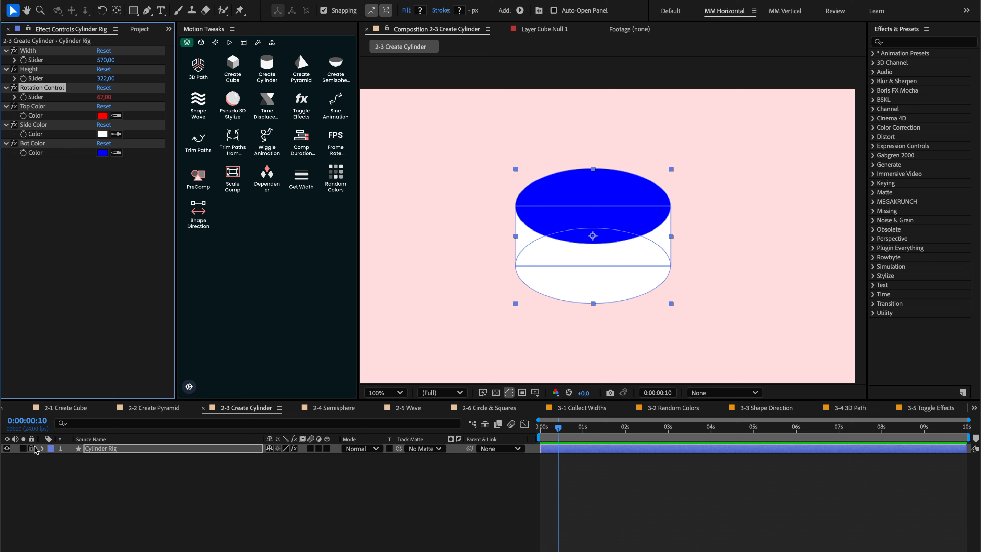
Step: Expand the Cylinder Rig's contents and examine the structure of its circle and rectangle shape groups
left_click(42, 448)
left_click(52, 458)
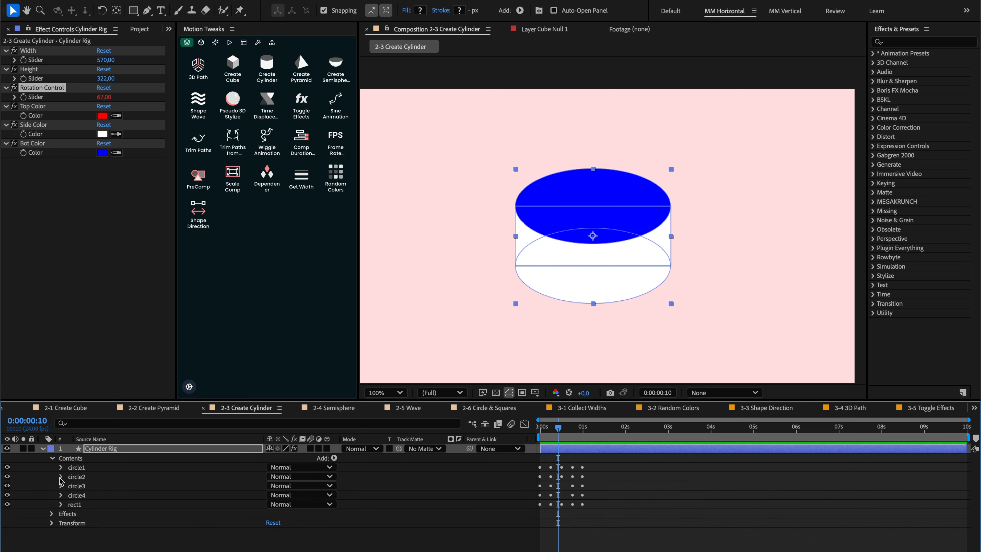
left_click(61, 496)
left_click(60, 486)
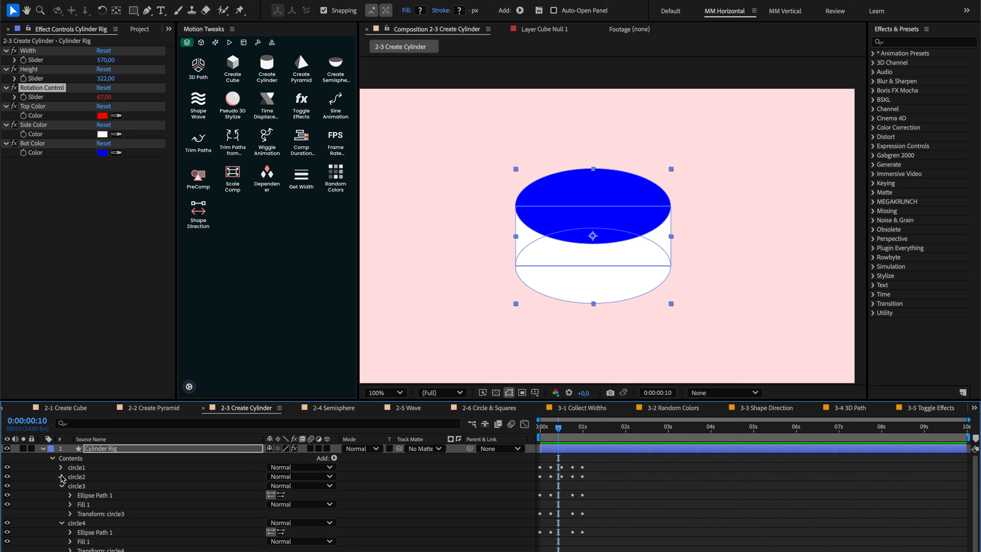
left_click(61, 477)
left_click(61, 467)
scroll(61, 471, "down", 2)
scroll(61, 472, "down", 4)
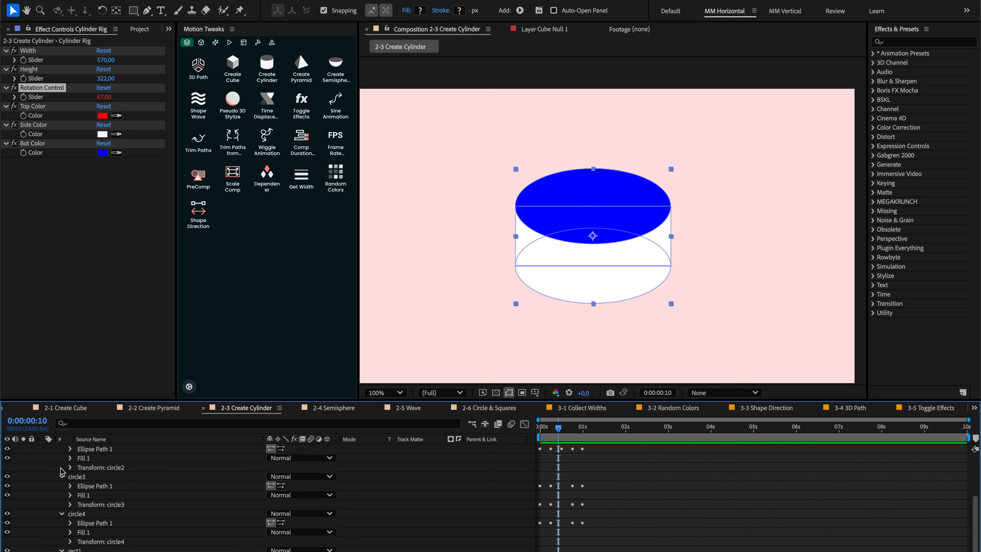
scroll(62, 472, "up", 6)
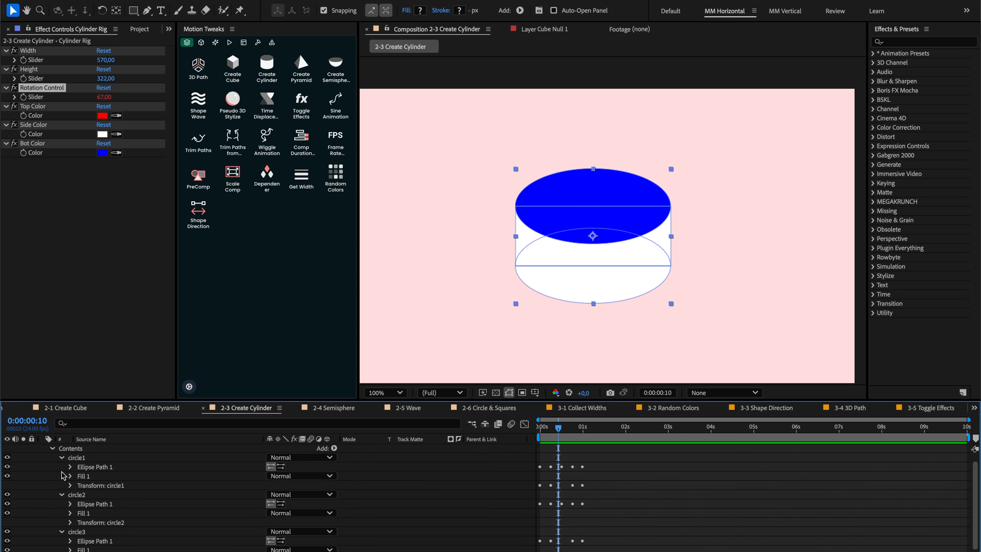
Step: Select the rig's circle1, circle2, circle3 and rect1 groups to inspect which parts of the cylinder they form
left_click(77, 468)
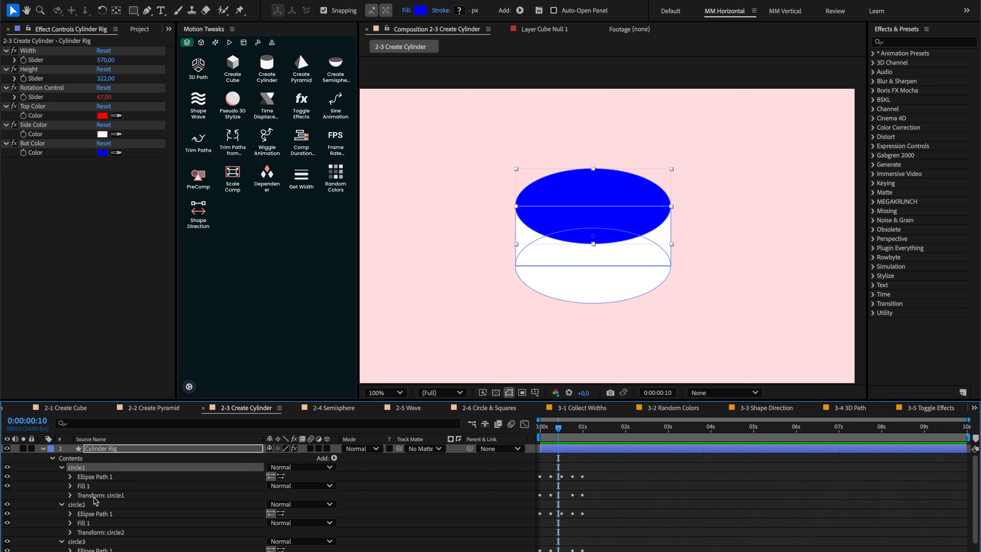
scroll(85, 471, "down", 2)
left_click(93, 486, "ctrl")
left_click(89, 524, "ctrl")
scroll(89, 525, "down", 4)
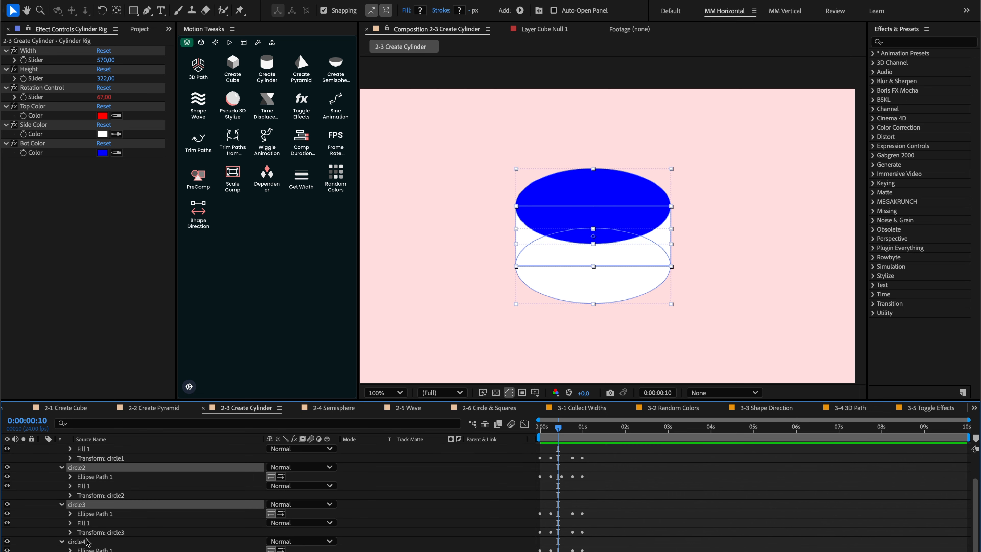
left_click(104, 470)
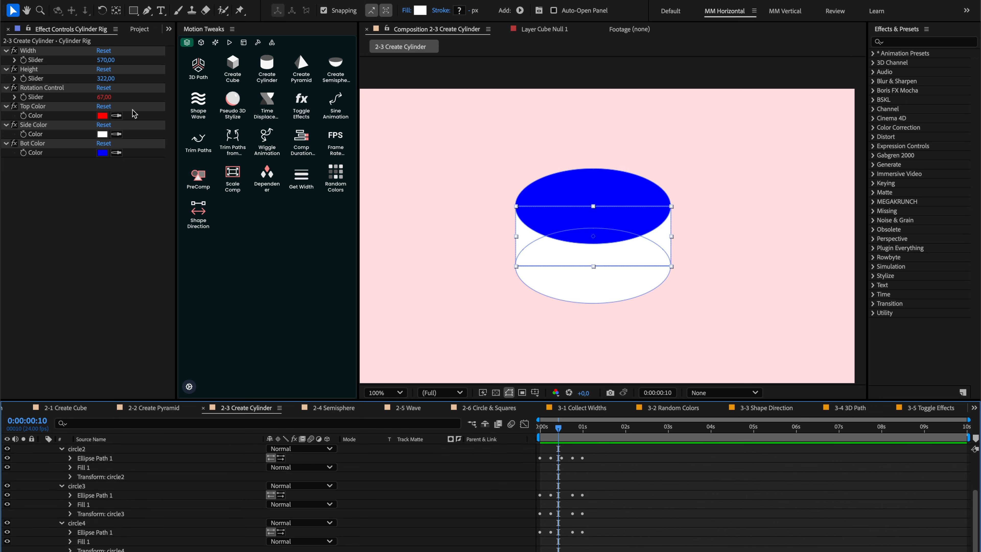
Step: Set the Cylinder Rig's Rotation Control to 64, and try rotating the whole layer before undoing that rotation
mouse_move(104, 97)
left_mouse_down()
mouse_move(133, 92)
mouse_move(104, 97)
left_mouse_up()
scroll(115, 462, "up", 6)
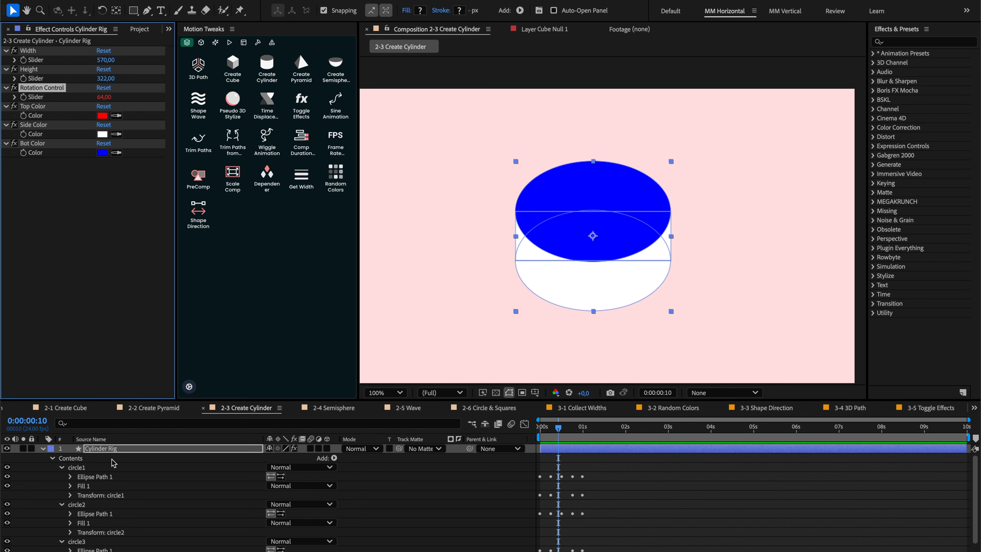
left_click(113, 450)
key("r")
left_click_drag(280, 459, 354, 453)
key("ctrl+z")
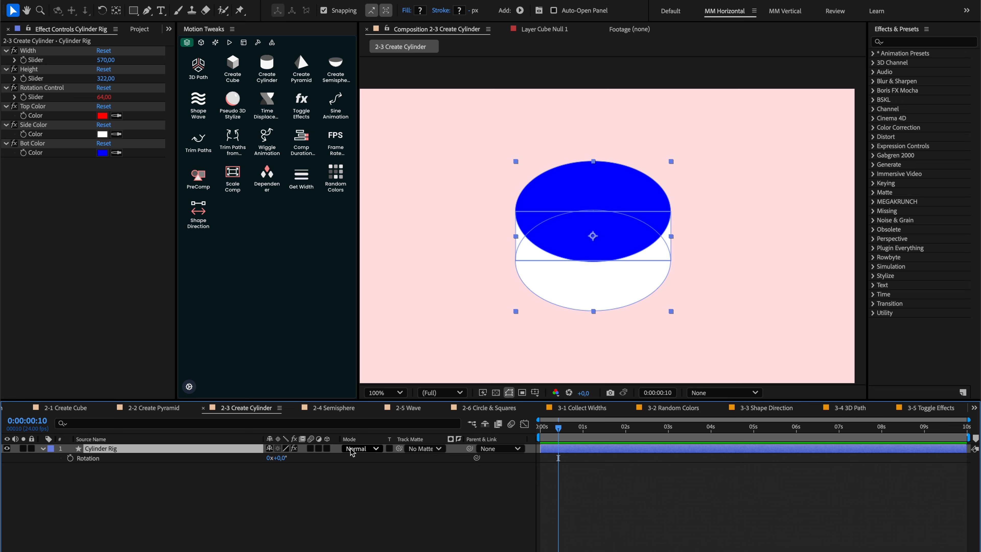
Step: Replace the flat Cylinder Rig with a 3D cylinder built from shape layers, a null and a camera
key("Delete")
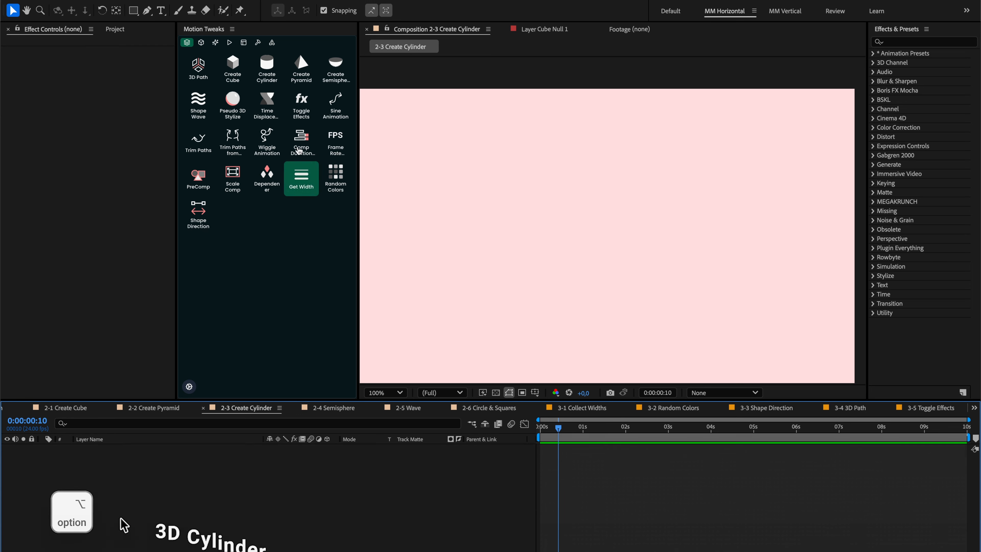
left_click(267, 68, "alt")
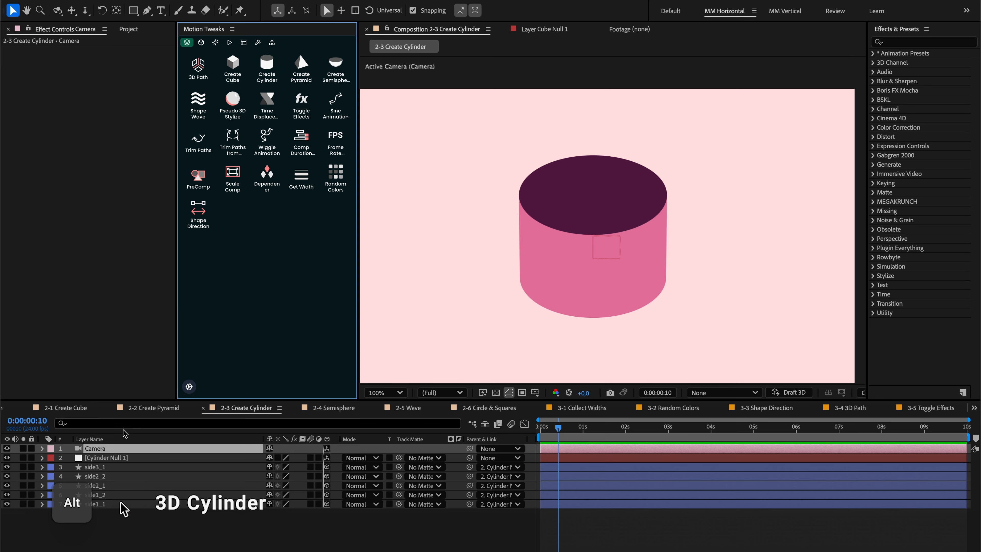
Step: Set the cylinder null's X Rotation to -10° and undo the further trial rotation
left_click(108, 457)
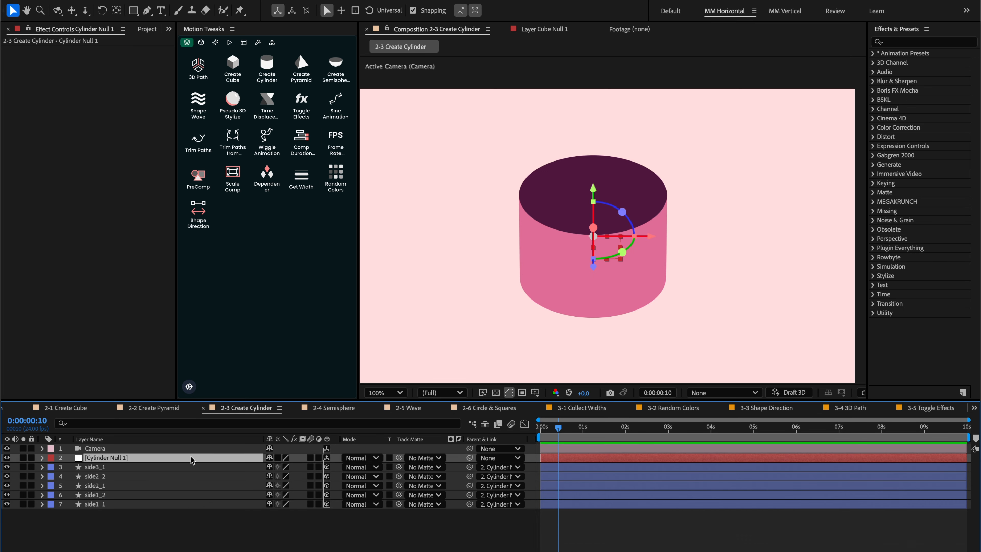
key("r")
mouse_move(284, 496)
left_mouse_down()
mouse_move(354, 488)
mouse_move(321, 493)
mouse_move(309, 475)
mouse_move(405, 470)
mouse_move(284, 486)
left_mouse_up()
key("ctrl+z")
key("ctrl+z")
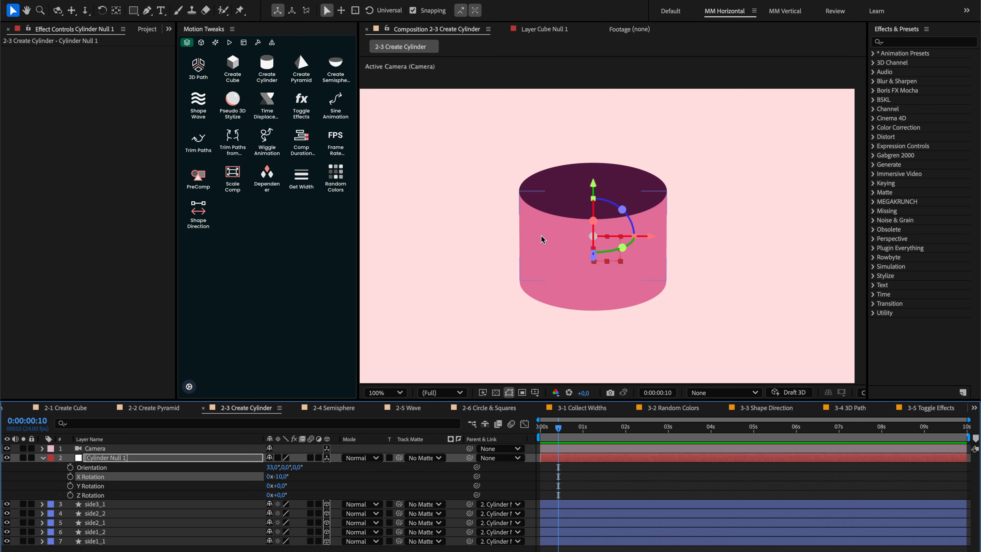
Step: Try moving the side3_1 wall away from the cylinder, and undo the move
left_click(542, 236)
left_click_drag(549, 245, 715, 267)
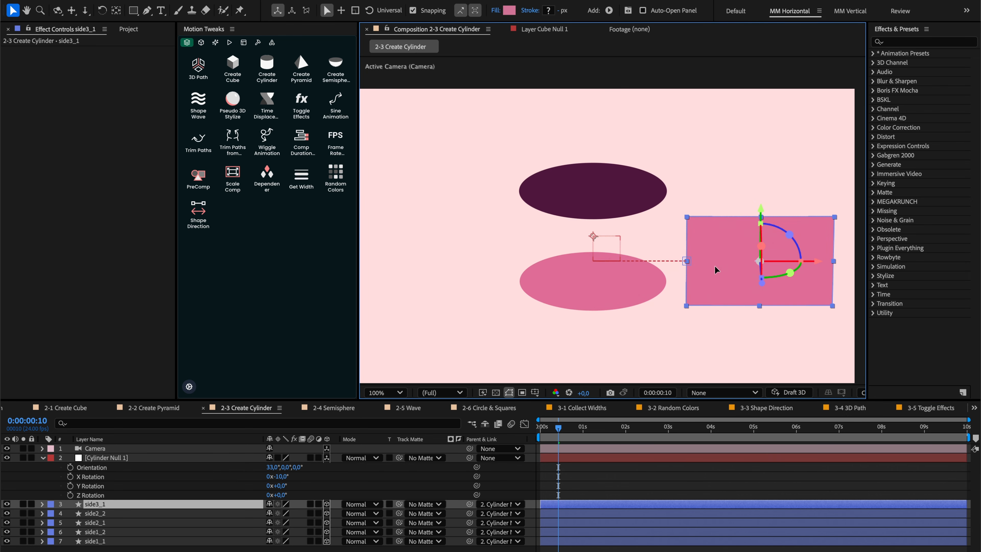
key("ctrl+z")
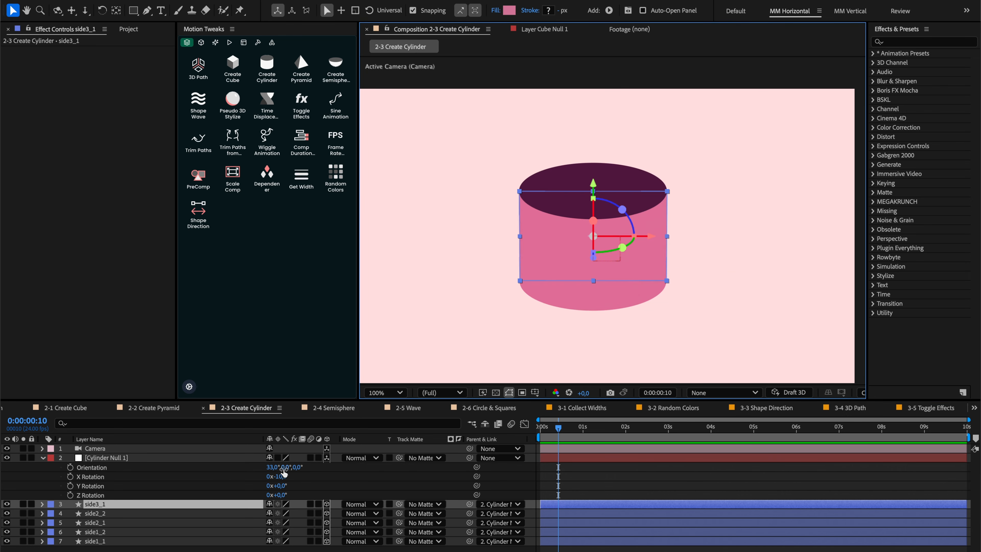
Step: Try changing the cylinder null's X Rotation, undo it, and compare the cylinder with the camera hidden and shown
mouse_move(282, 477)
left_mouse_down()
mouse_move(386, 471)
mouse_move(283, 471)
left_mouse_up()
key("ctrl+z")
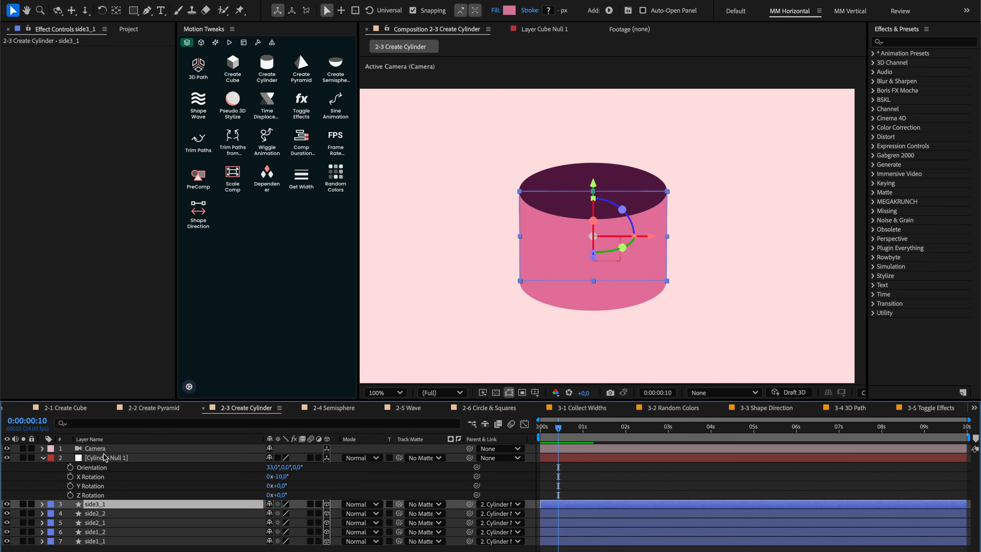
left_click(7, 449)
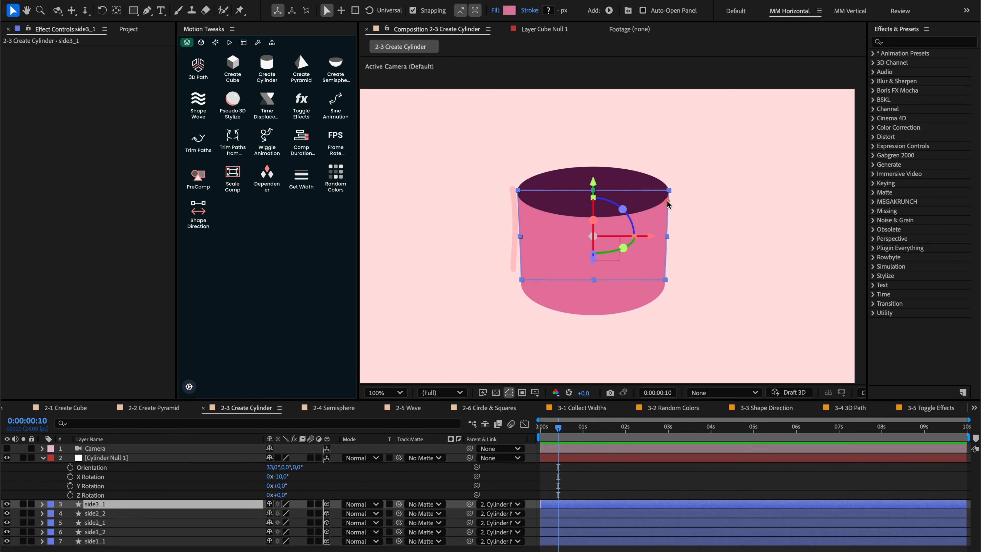
left_click(8, 448)
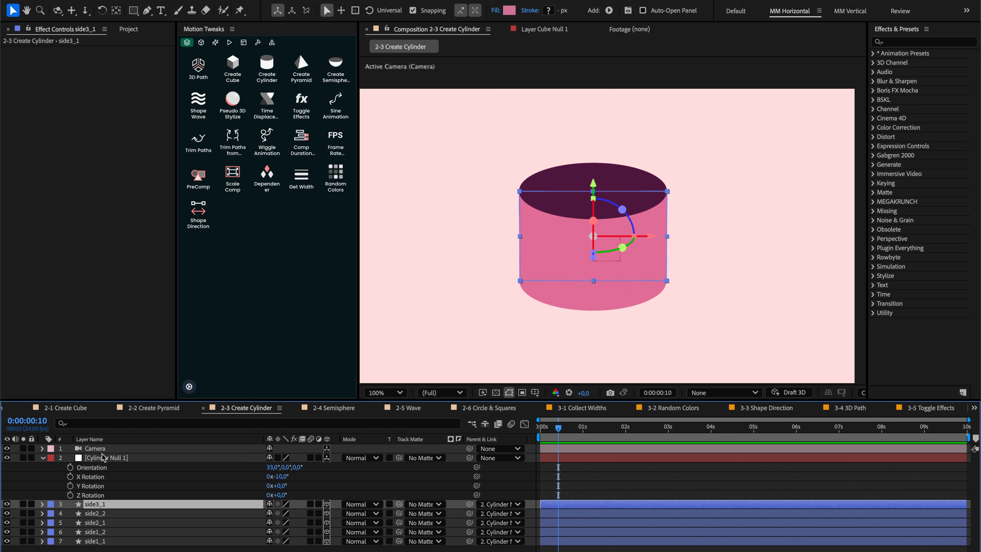
Step: Unlink the cylinder null's Scale and set its Y value to 32% to flatten the cylinder
left_click(105, 458)
key("s")
left_click(269, 468)
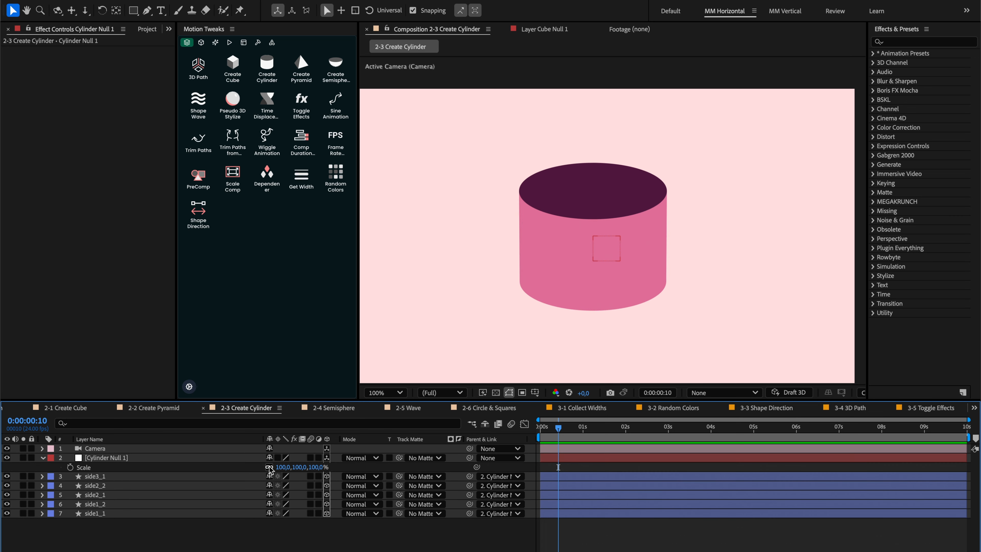
left_click_drag(298, 467, 258, 465)
right_click(257, 465)
key("Escape")
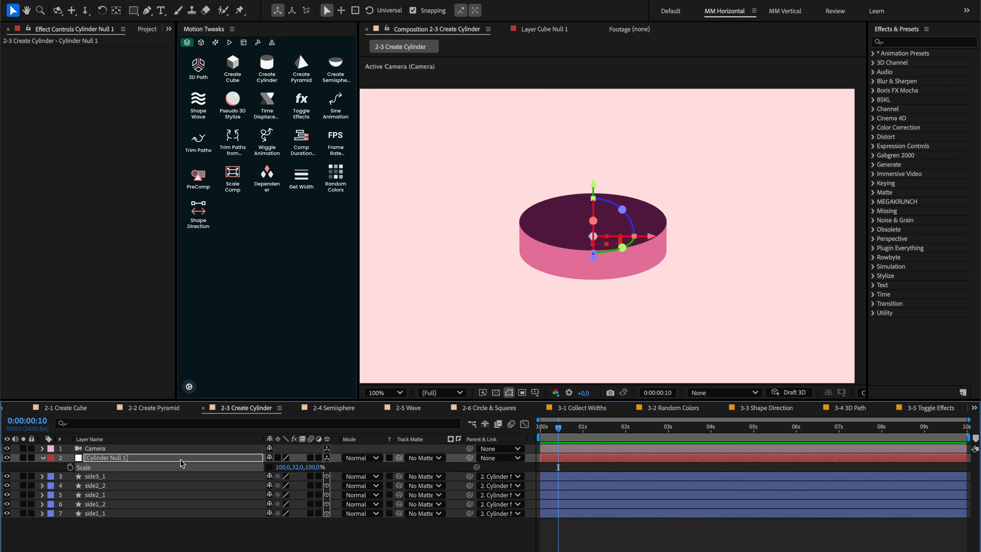
Step: Adjust the cylinder null's X Rotation to tilt the flattened cylinder
left_click(177, 449)
left_click(187, 459)
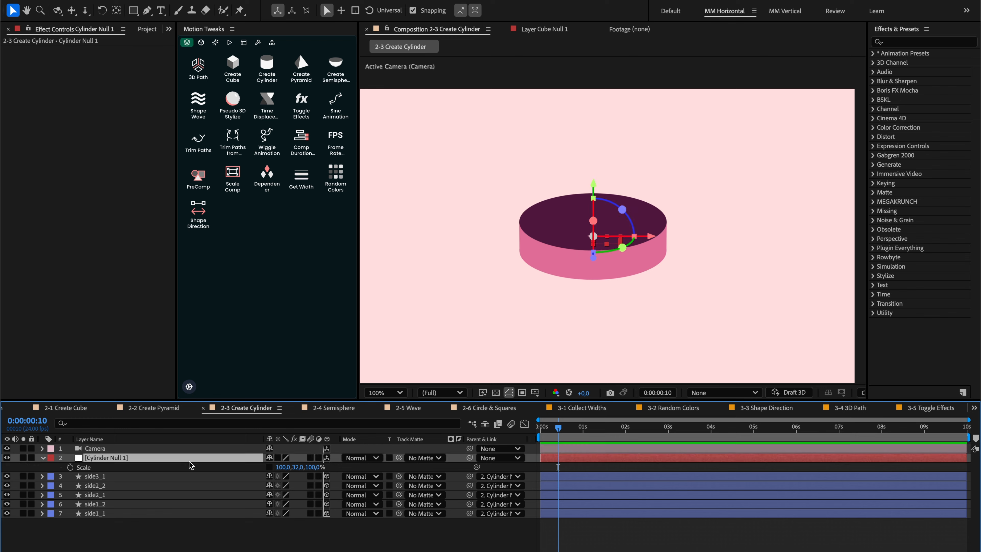
key("r")
left_click_drag(279, 476, 355, 472)
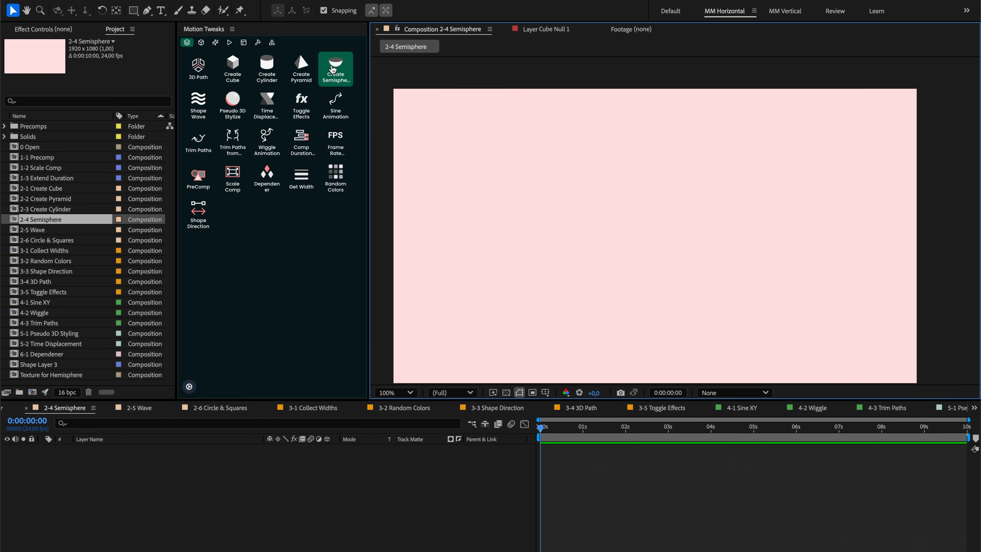
Step: Generate a 3D semisphere in 2-4 Semisphere and show the effect controls of its outside layer
left_click(334, 70)
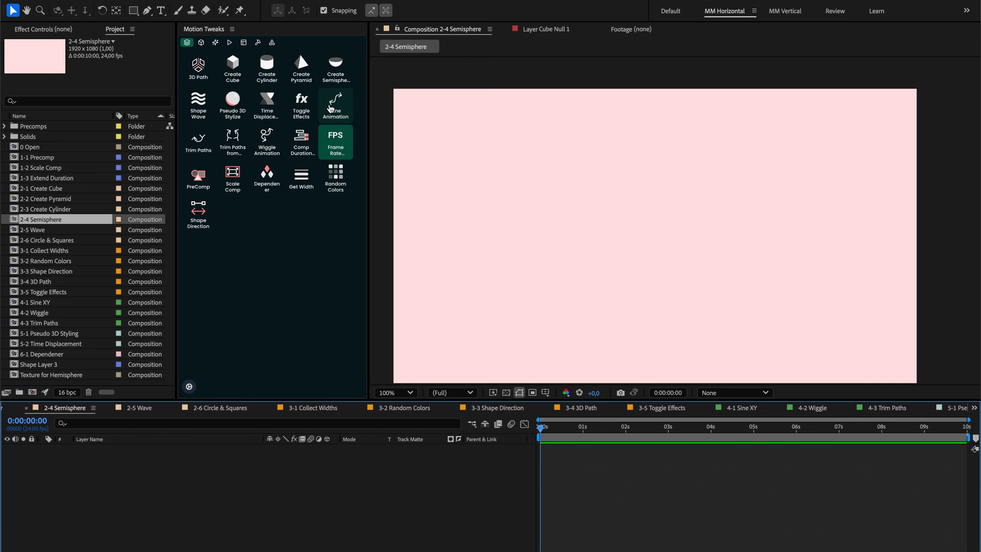
left_click(336, 73)
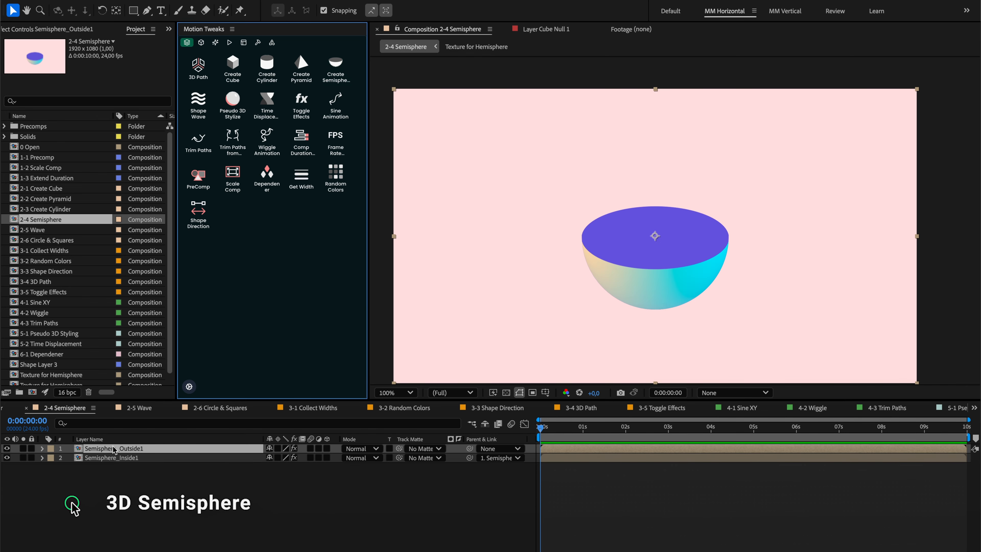
left_click(50, 29)
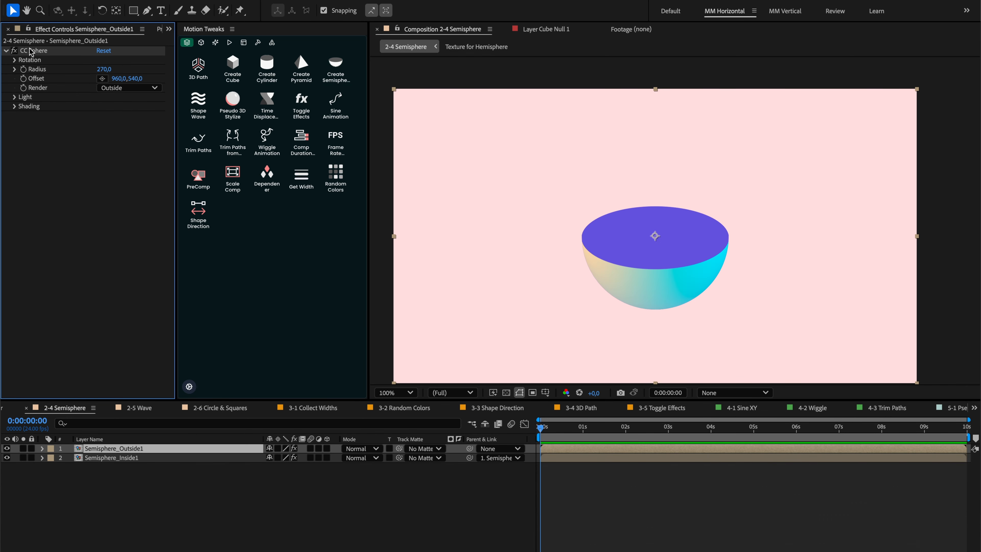
Step: Set the CC Sphere Radius on Semisphere_Outside1 to 289, try a Rotation X of 163°, and undo the rotation
left_click_drag(103, 70, 210, 69)
left_click(13, 59)
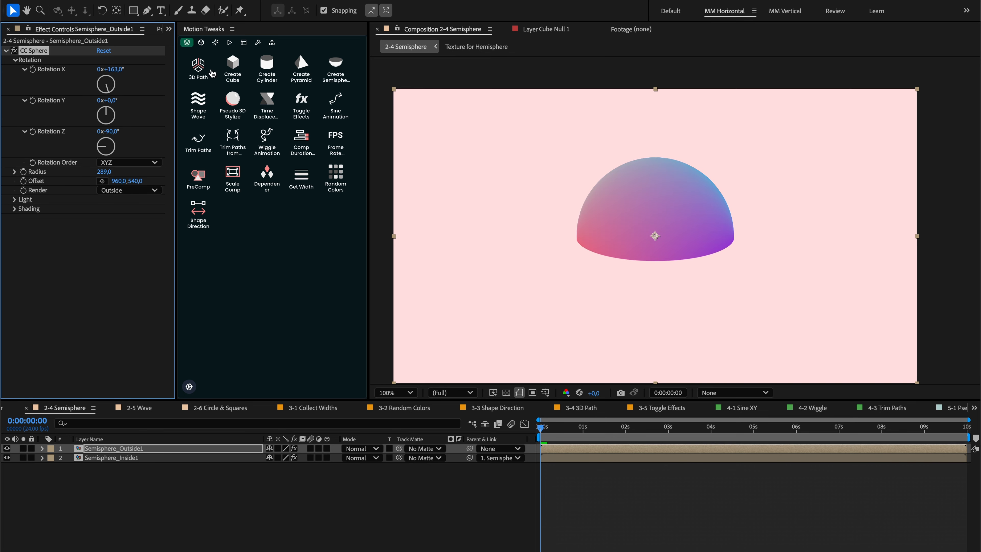
key("super+z")
Step: In the Texture for Hemisphere precomp, move the gradient shape sideways across the frame, and return to 2-4 Semisphere
double_click(156, 449)
key("comma")
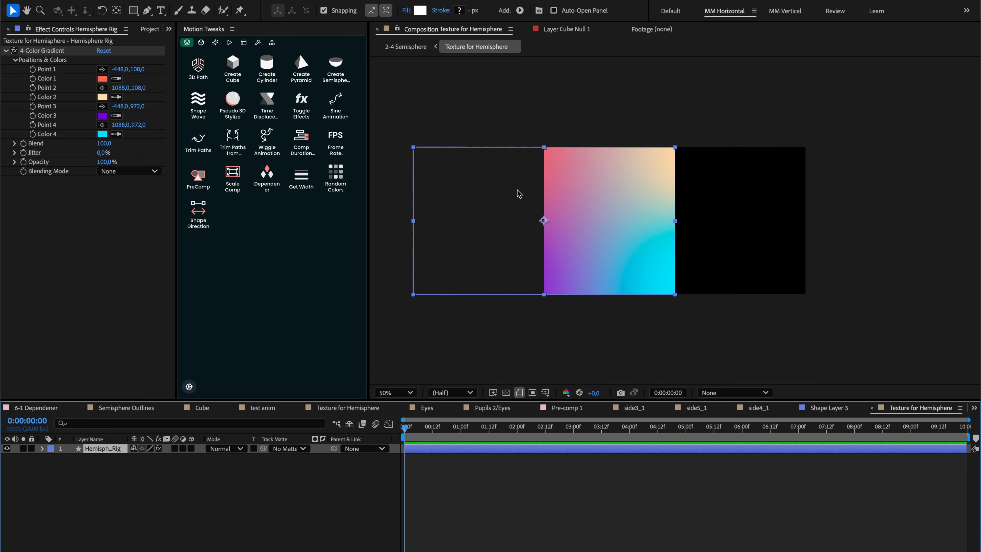
left_click_drag(541, 197, 682, 210)
key("shift+Escape")
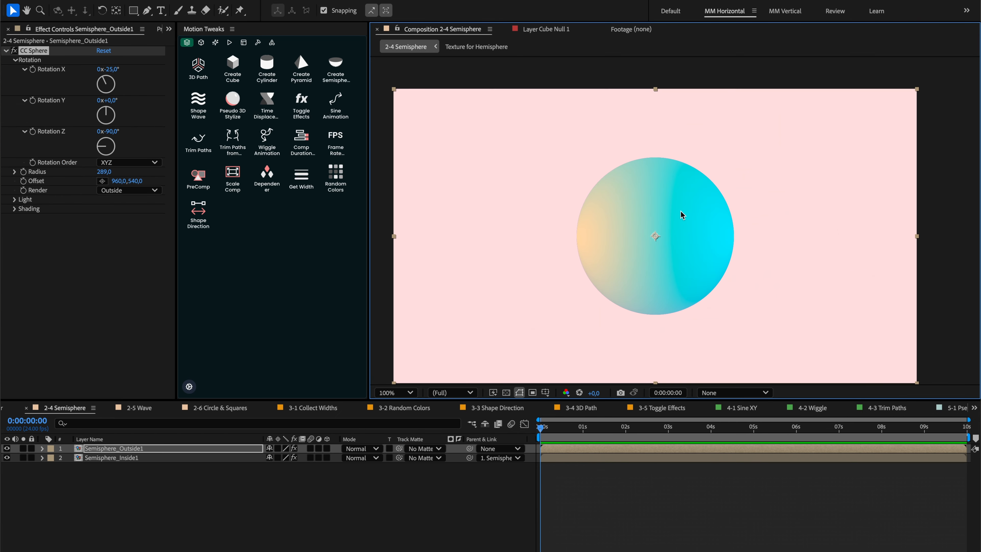
Step: Set the CC Sphere Rotation Y on Semisphere_Outside1 to 211°, and check the texture precomp
left_click_drag(114, 101, 231, 104)
key("shift+Escape")
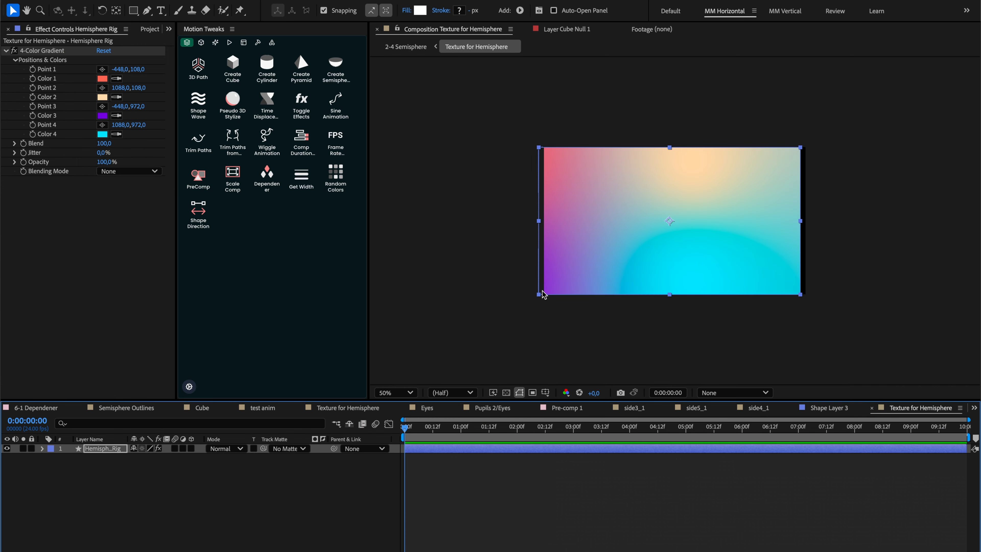
key("shift+Escape")
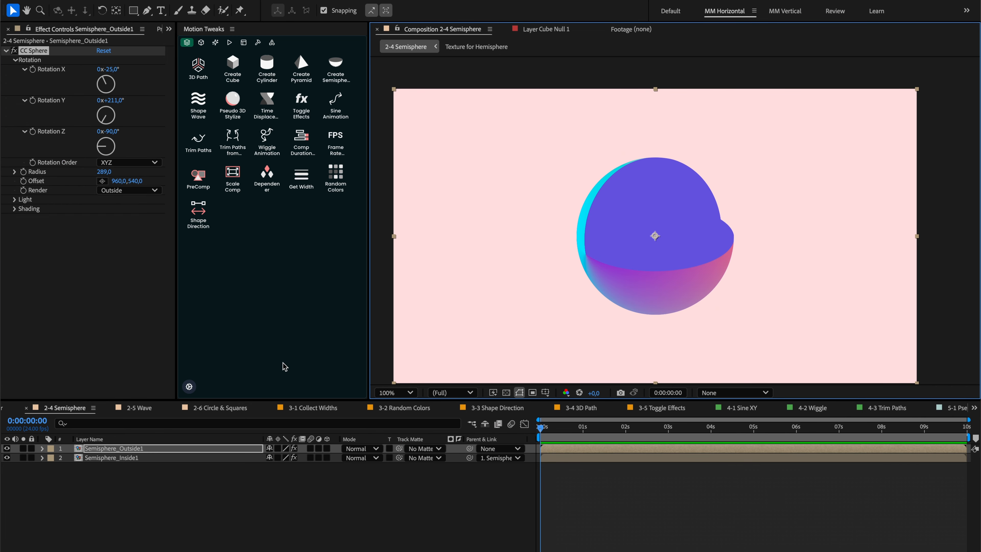
Step: Draw a narrow upright rectangle over the sphere's centre and place its layer between Semisphere_Outside1 and Semisphere_Inside1
left_click(133, 10)
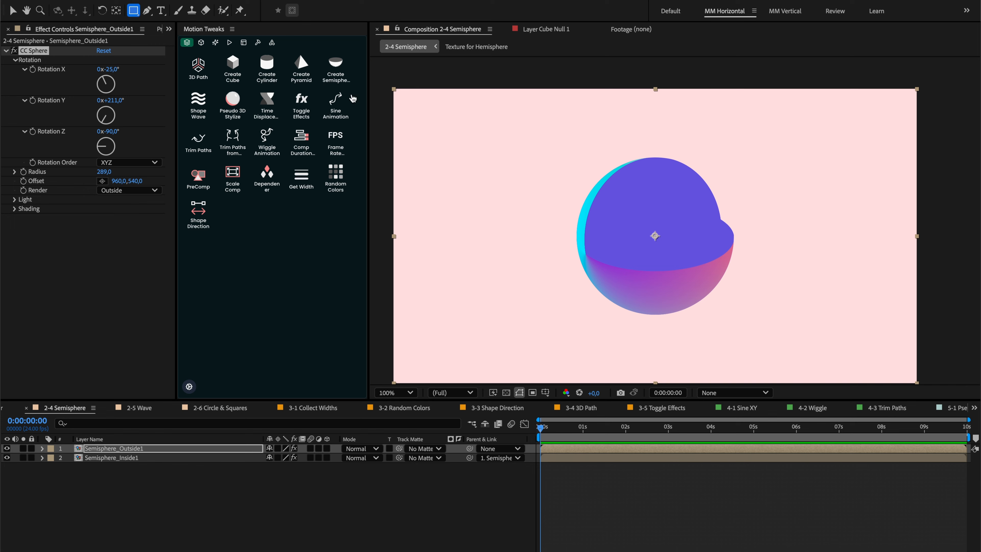
left_click_drag(637, 184, 680, 265)
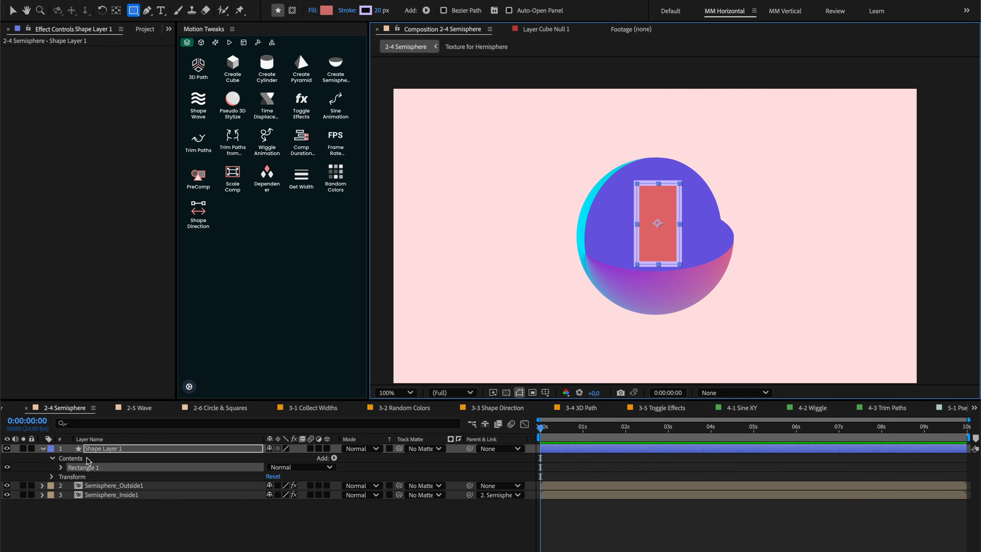
left_click(111, 448)
left_click_drag(111, 448, 144, 483)
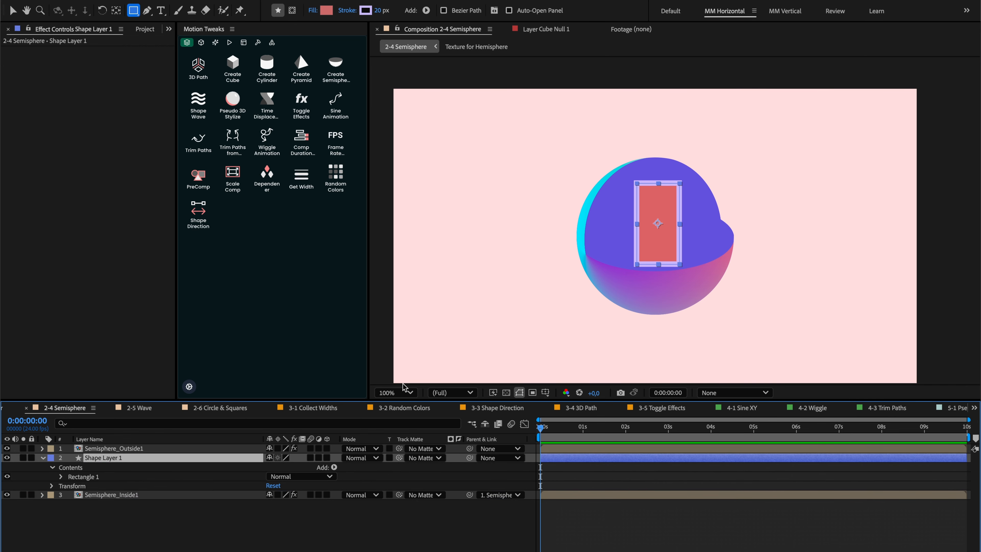
Step: Move the rectangle slightly down into the bowl, and set the CC Sphere Rotation X on Semisphere_Outside1 to -18°
key("v")
left_click_drag(662, 215, 659, 228)
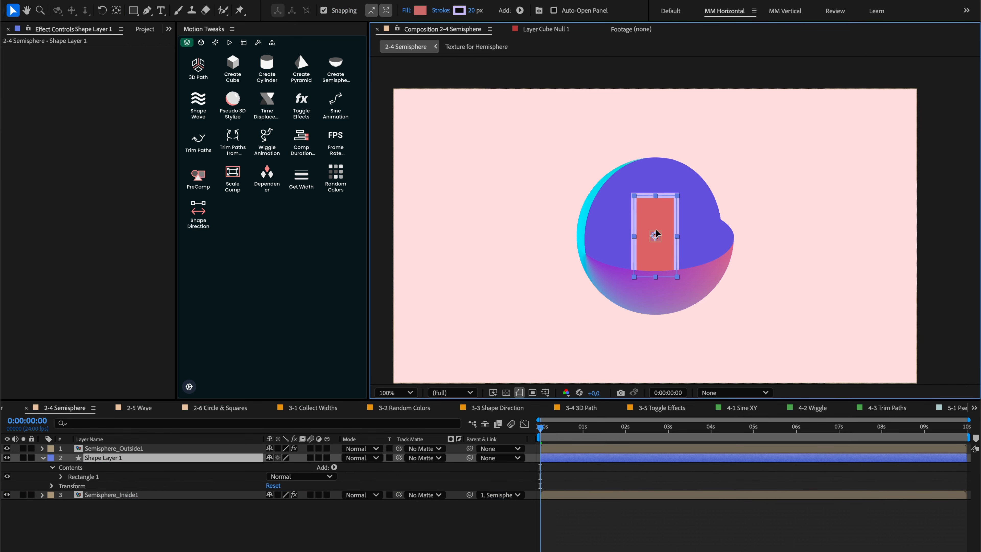
left_click(128, 448)
mouse_move(107, 73)
left_mouse_down()
mouse_move(139, 66)
mouse_move(112, 71)
left_mouse_up()
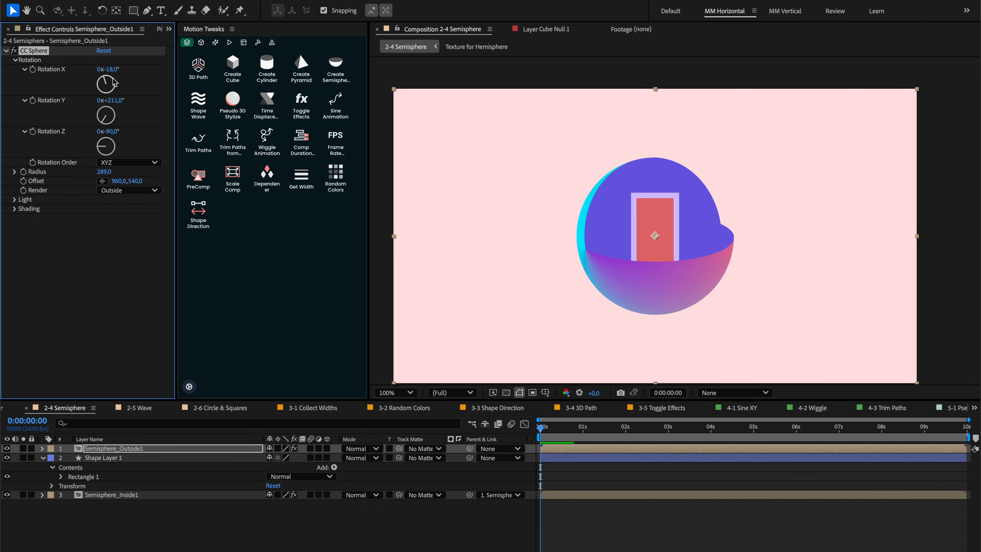
Step: Toggle the Fill effect on Semisphere_Inside1 off and on to compare the inside surface, leaving it enabled
left_click(98, 496)
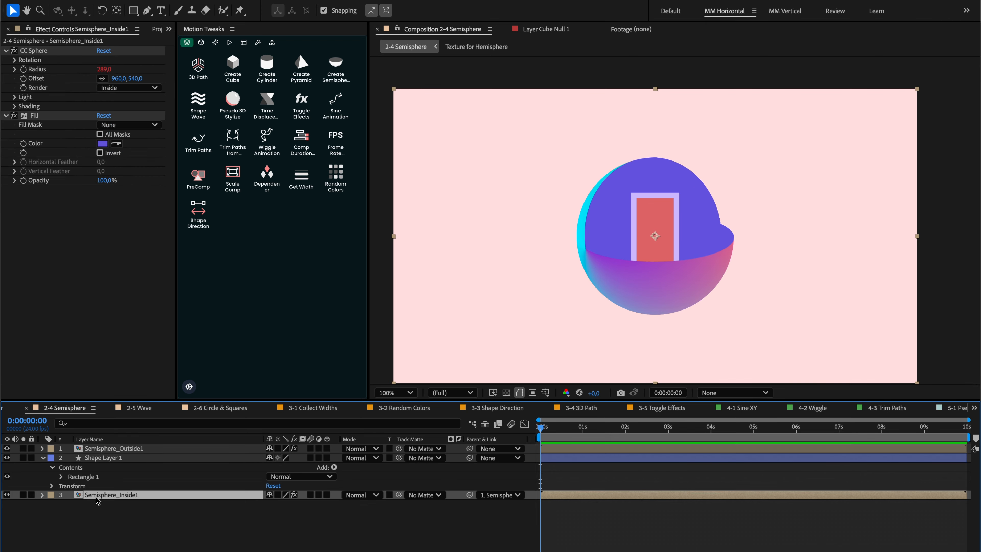
left_click(15, 115)
left_click(14, 115)
left_click(14, 115)
left_click(14, 116)
left_click(14, 116)
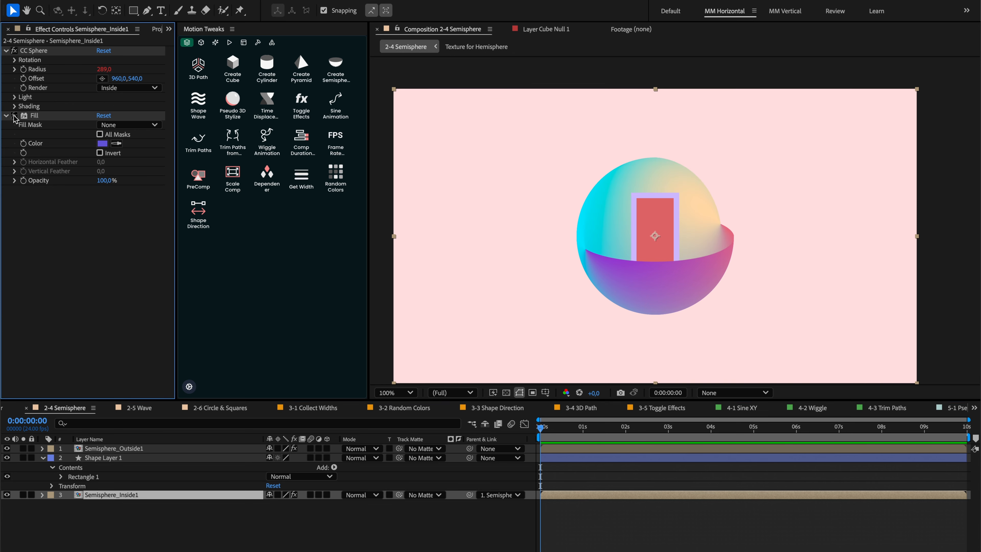
left_click(14, 115)
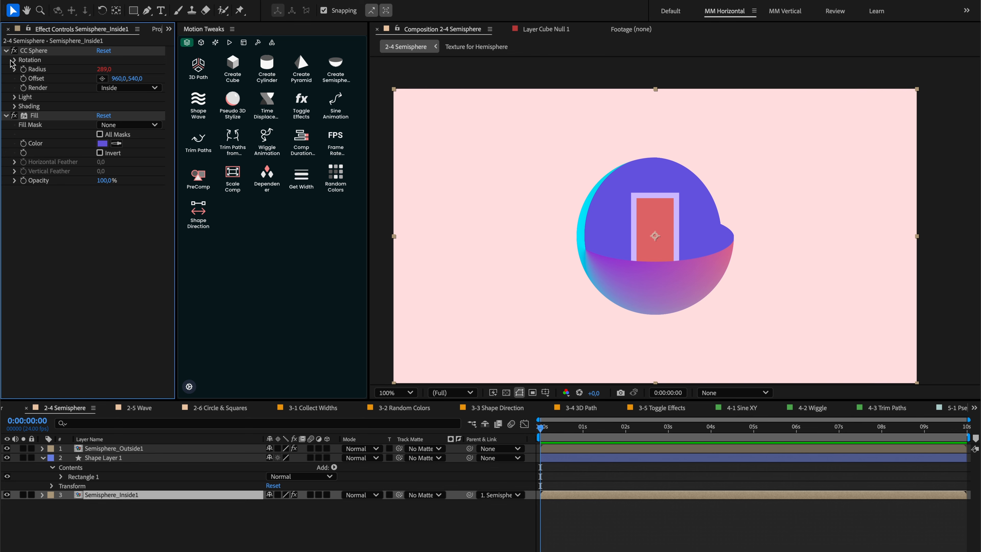
Step: Set the CC Sphere Rotation Z on Semisphere_Outside1 to 242°, and shift the gradient shape sideways in the Texture for Hemisphere precomp
left_click(106, 447)
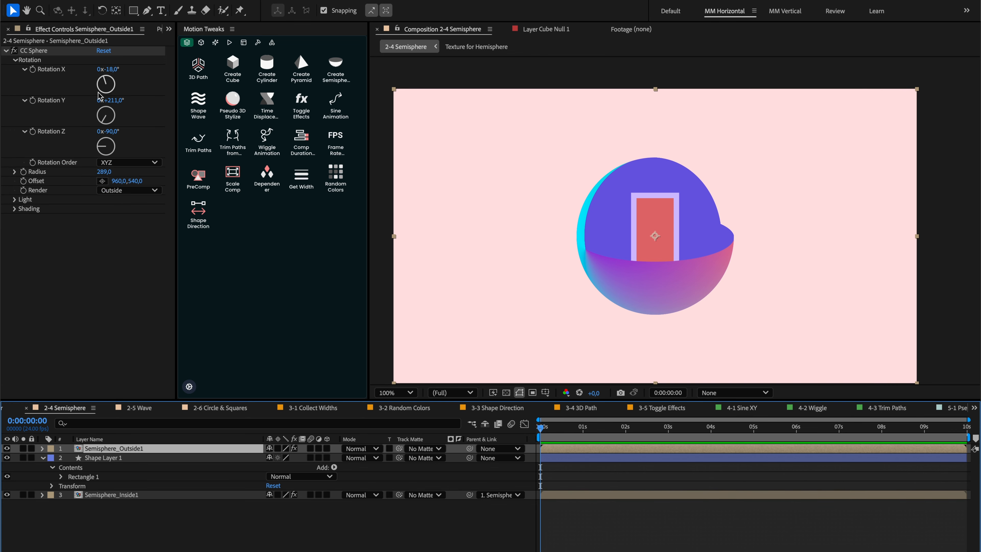
left_click_drag(111, 139, 290, 131)
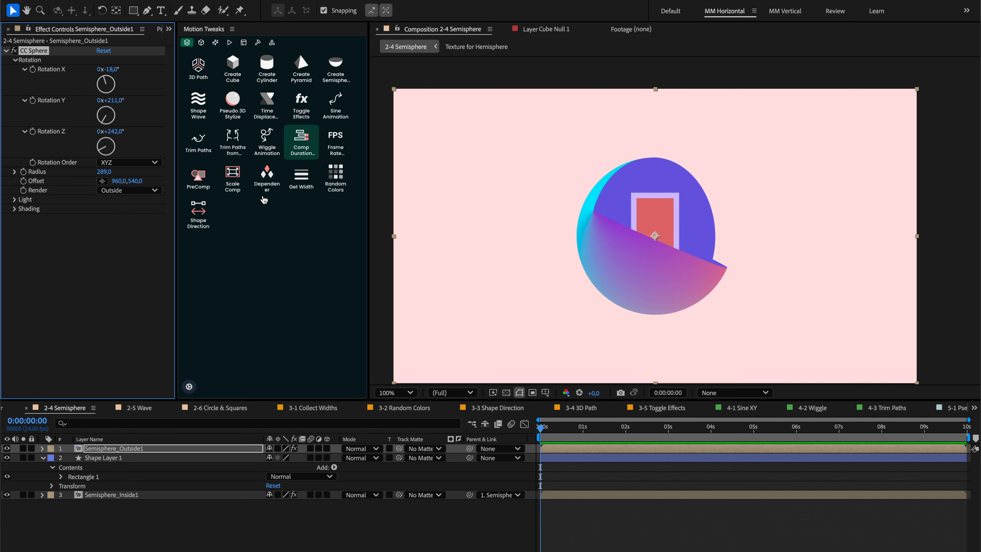
double_click(117, 446)
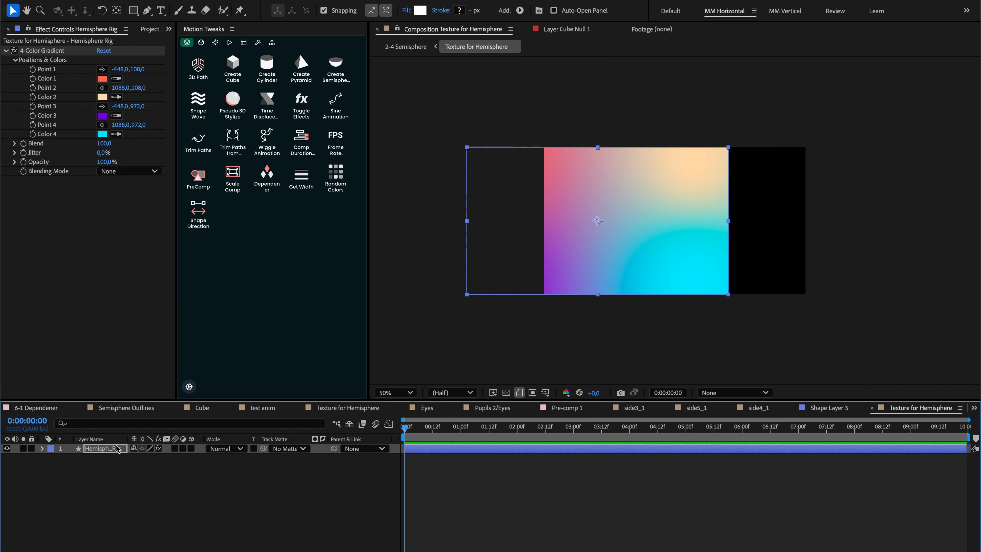
left_click_drag(610, 166, 573, 172)
key("shift+Escape")
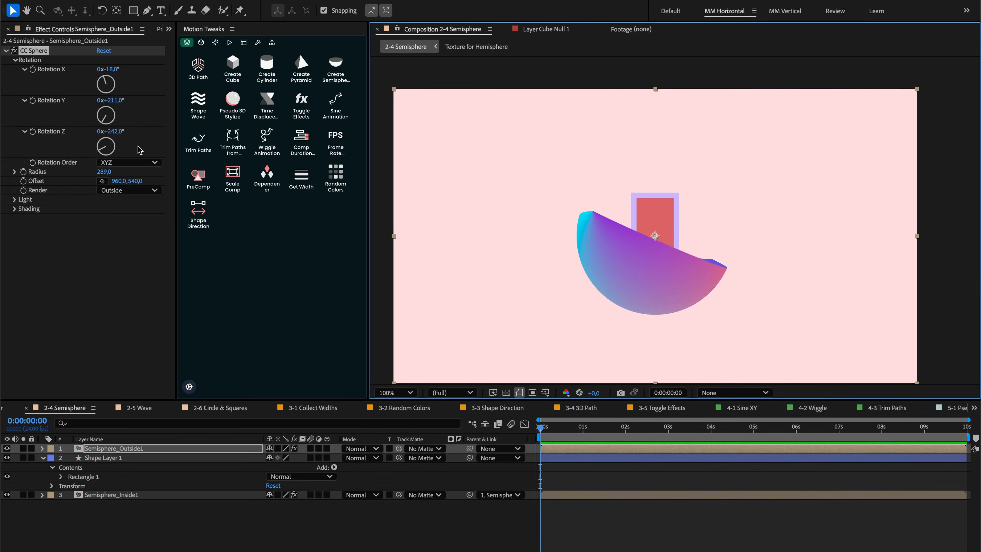
Step: Set the CC Sphere Rotation X to -50°, and move the gradient shape across the frame in the texture precomp
left_click_drag(107, 68, 88, 68)
key("shift+Escape")
left_click_drag(585, 190, 726, 190)
key("shift+Escape")
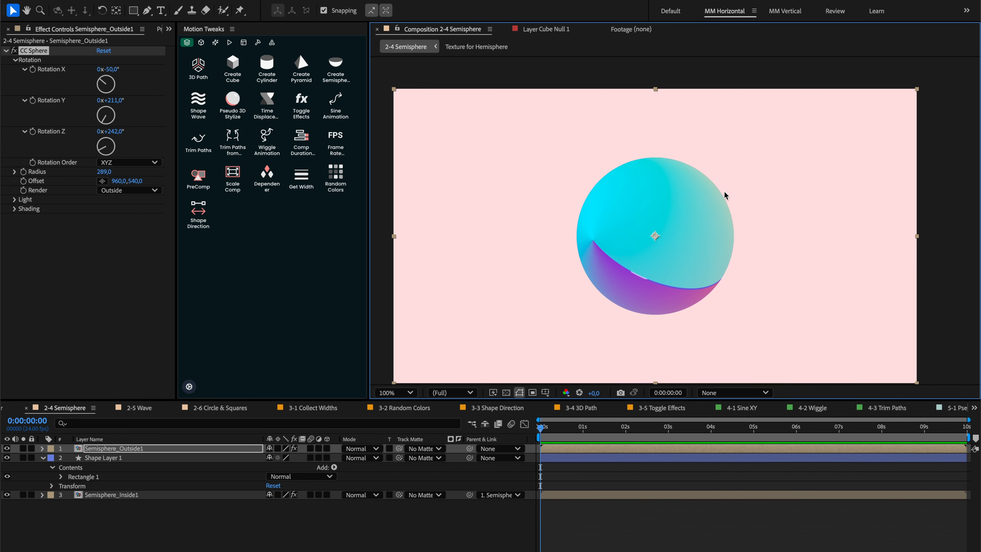
Step: Undo the last move of the gradient shape in the texture precomp, and return to 2-4 Semisphere
key("shift+Escape")
key("ctrl+z")
key("shift+Escape")
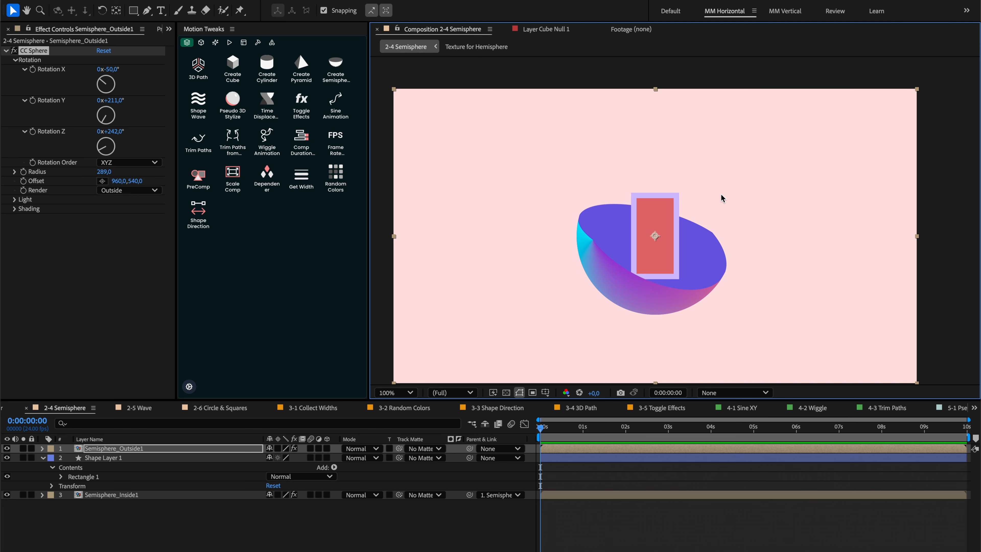
Step: Delete all layers in 2-4 Semisphere and create a 2D Semisphere rig in their place
key("ctrl+a")
key("Delete")
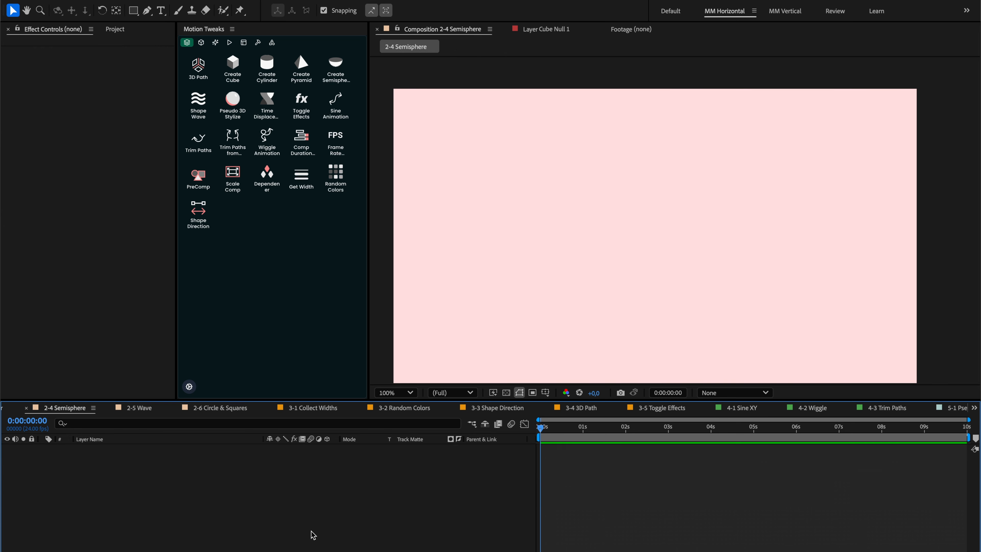
left_click(333, 72, "alt")
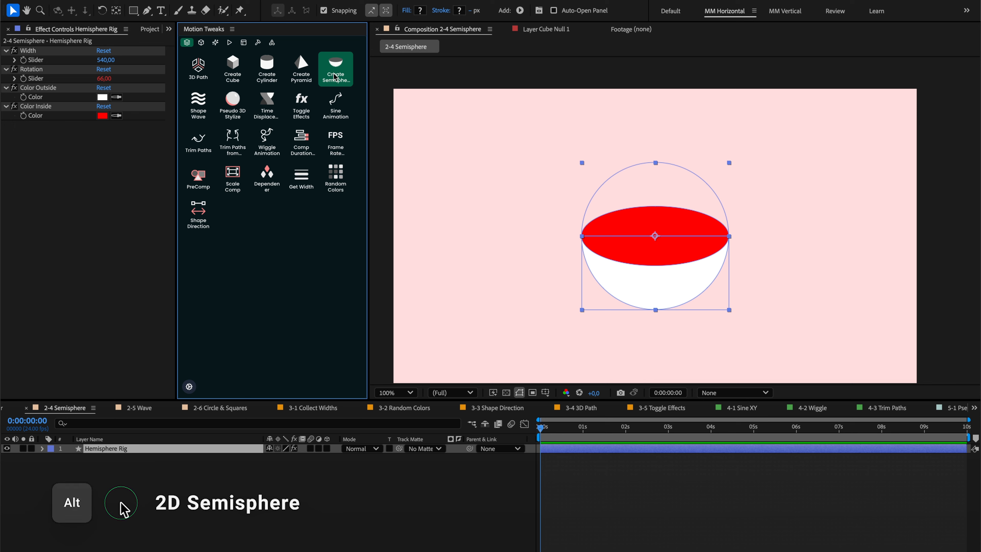
Step: Set the Hemisphere Rig's Width to 620 and Rotation to 70, and change its Color Outside to a saturated purple
left_click_drag(104, 60, 123, 97)
left_click(104, 97)
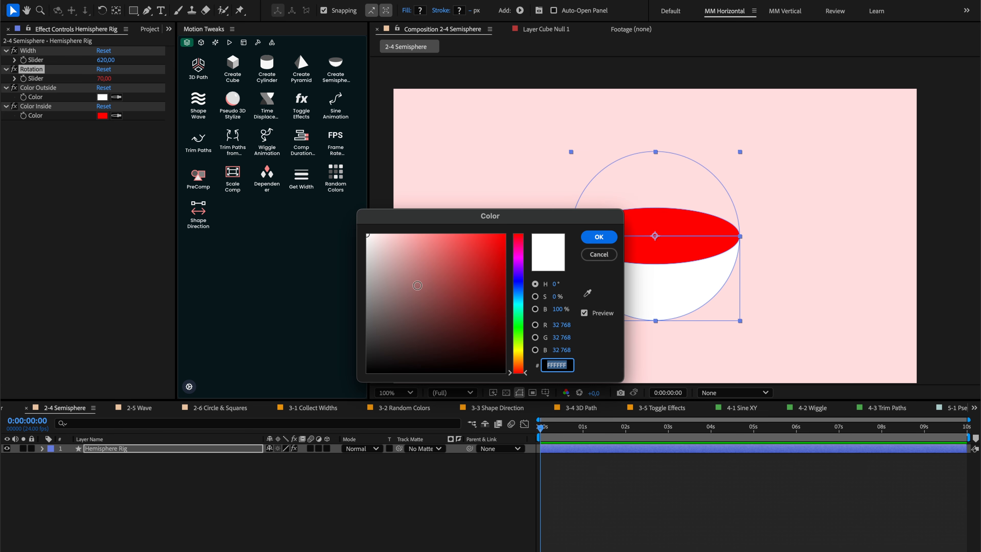
left_click_drag(525, 250, 523, 266)
left_click(505, 234)
left_click(598, 236)
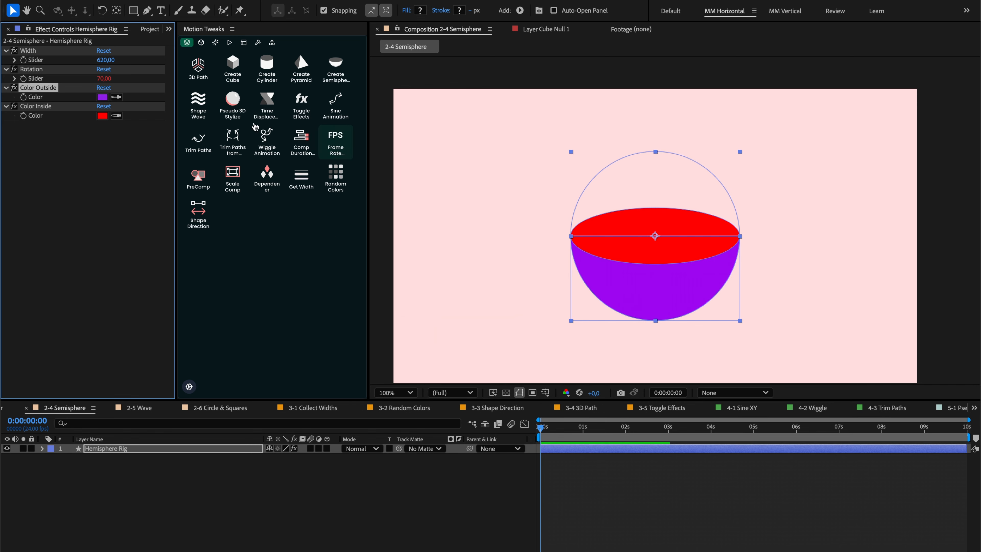
Step: Set the Hemisphere Rig's Width to 548, reveal the layer's keyframed properties, and scrub its Rotation
mouse_move(106, 59)
left_mouse_down()
mouse_move(116, 60)
mouse_move(77, 60)
mouse_move(99, 60)
left_mouse_up()
left_click(95, 449)
key("u")
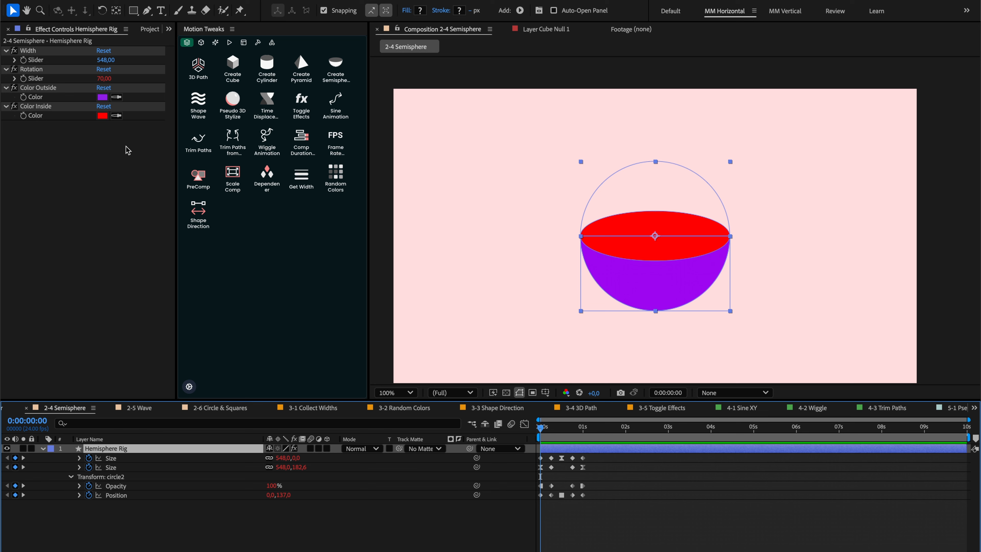
mouse_move(102, 79)
left_mouse_down()
mouse_move(89, 79)
mouse_move(122, 79)
mouse_move(102, 79)
left_mouse_up()
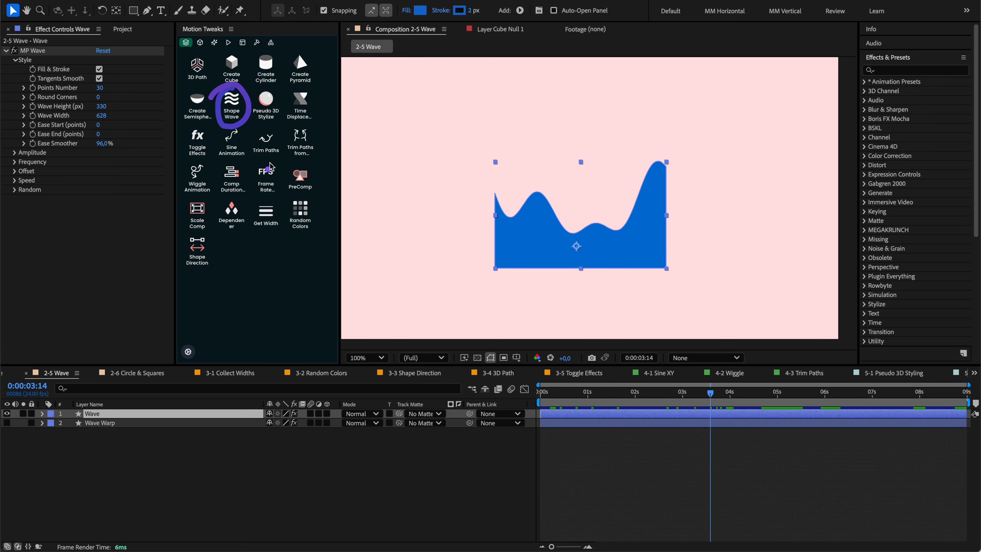
Step: In 2-5 Wave, inspect the Wave layer's Path 1 points and preview the wave animation
left_click(43, 414)
left_click(89, 443)
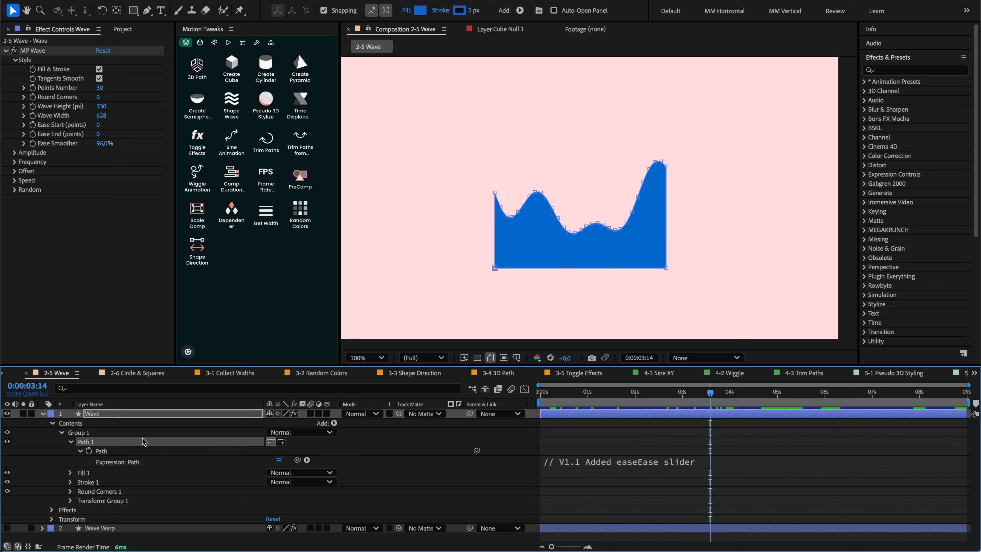
key("space")
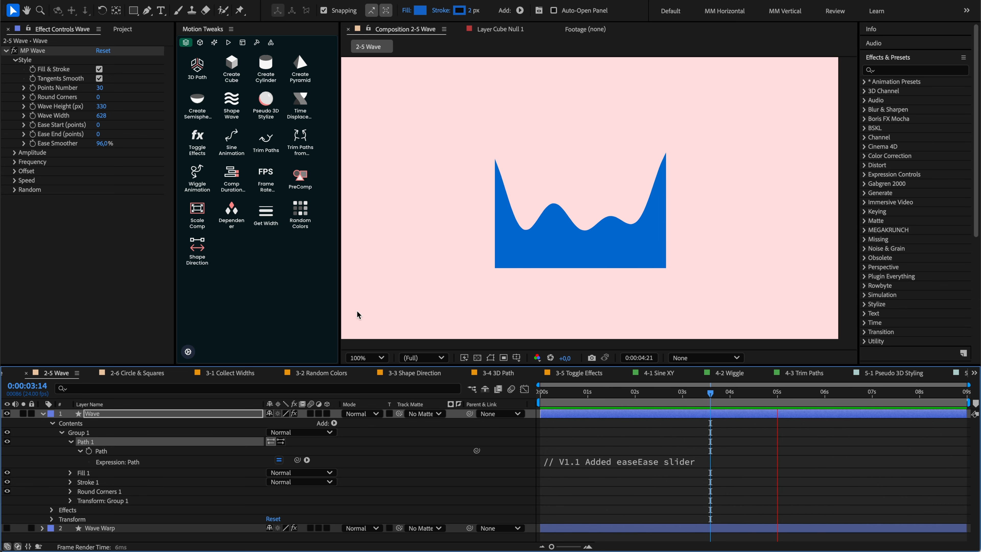
left_click(42, 413)
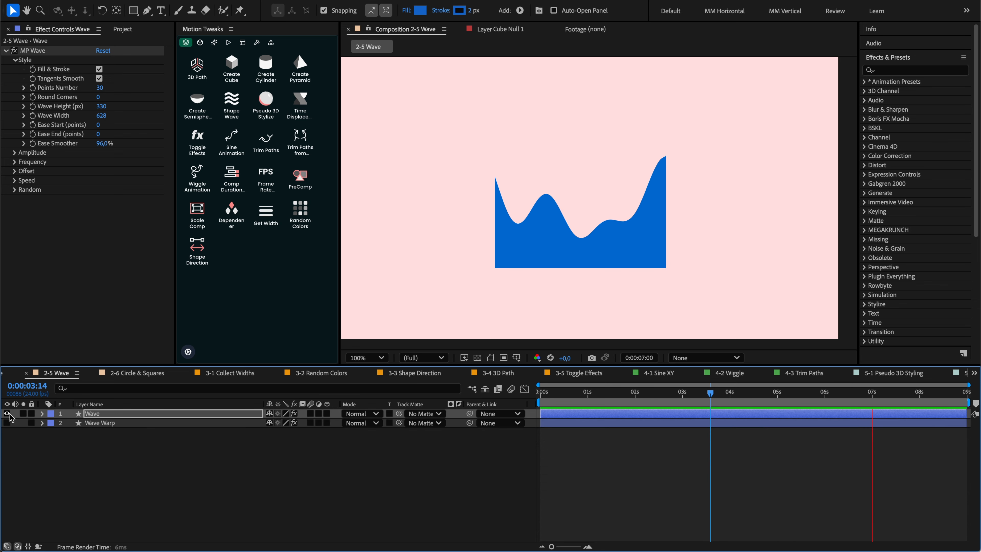
Step: Hide the Wave layer, show Wave Warp instead, and inspect its two Wave Warp effects during playback
left_click(6, 414)
left_click(7, 423)
left_click(95, 423)
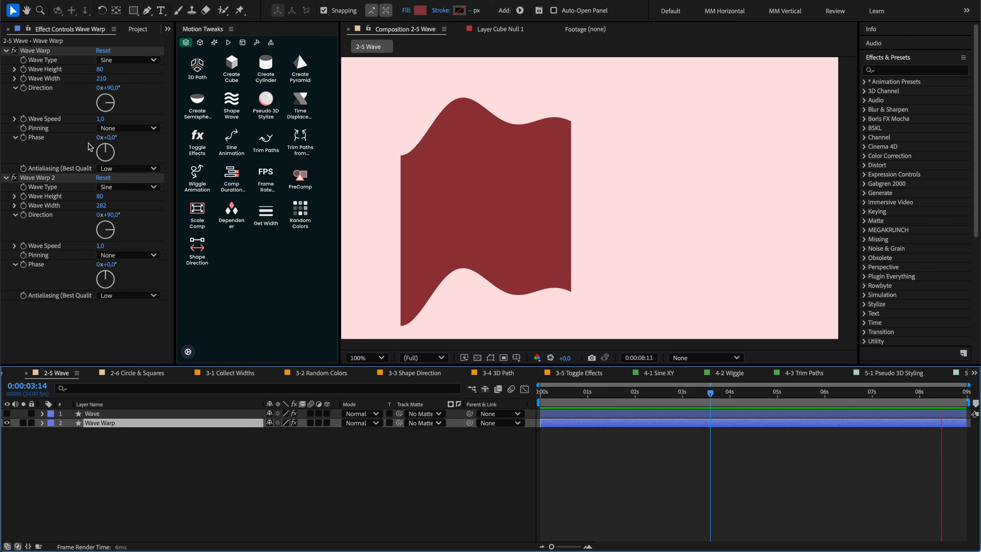
left_click(51, 179)
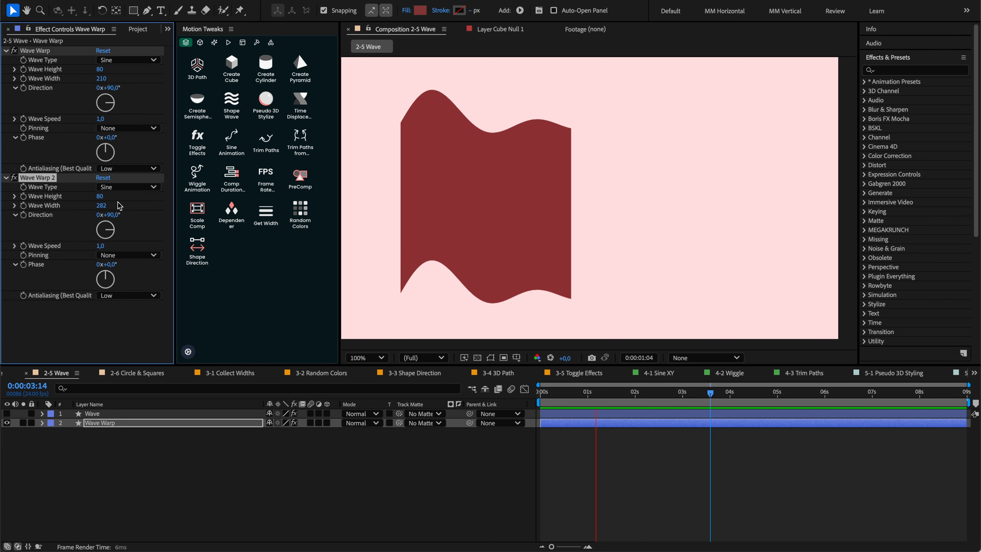
Step: Stop playback to examine the edge quality of the warped shape up close, and resume the preview
key("space")
scroll(483, 114, "up", 2)
scroll(535, 182, "down", 1)
scroll(535, 181, "up", 1)
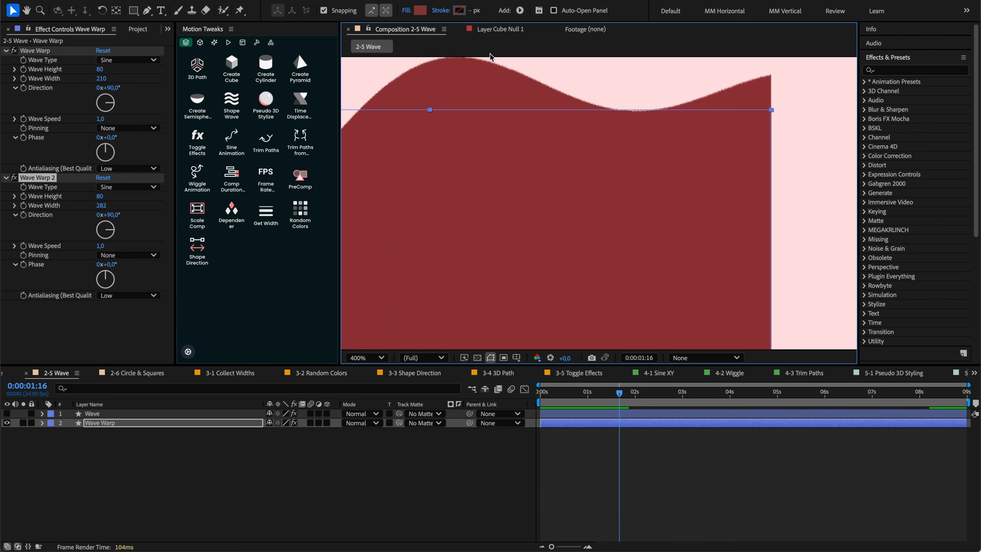
scroll(692, 143, "down", 4)
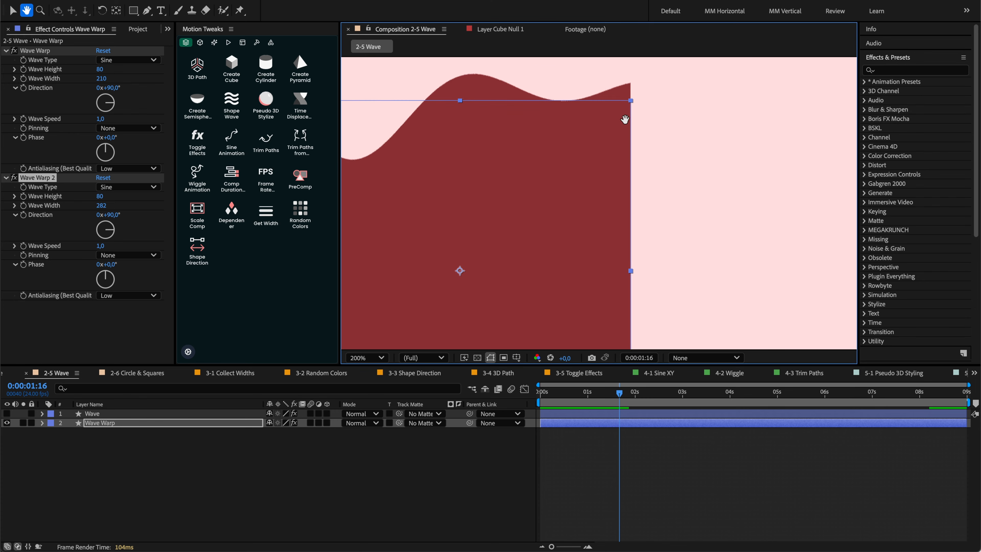
key("space")
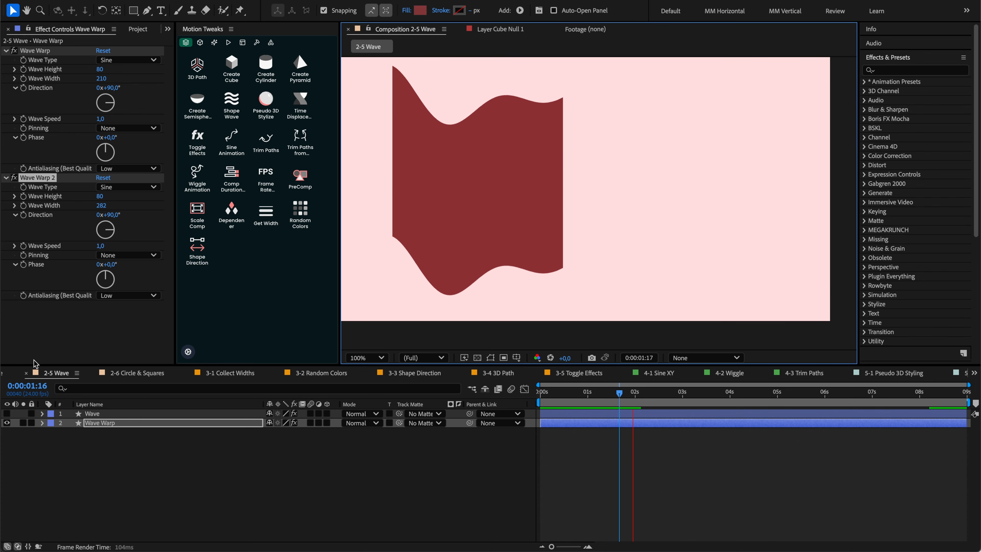
Step: Show the Wave layer in place of Wave Warp, select it, and stop the preview
left_click(7, 413, "alt")
left_click(93, 413)
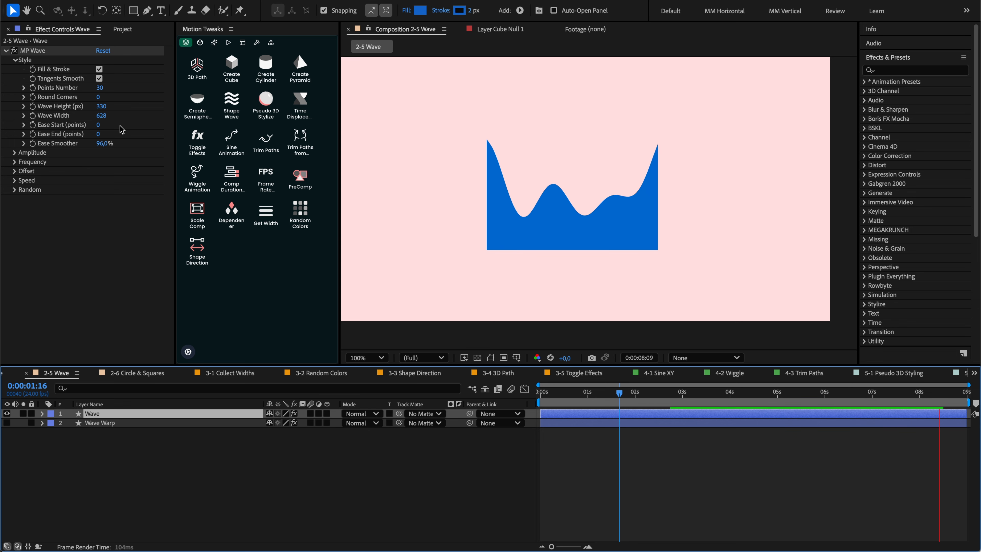
key("space")
Step: Expand the Wave layer to examine its expression-driven Path inside Path 1, and restart the preview
left_click(42, 414)
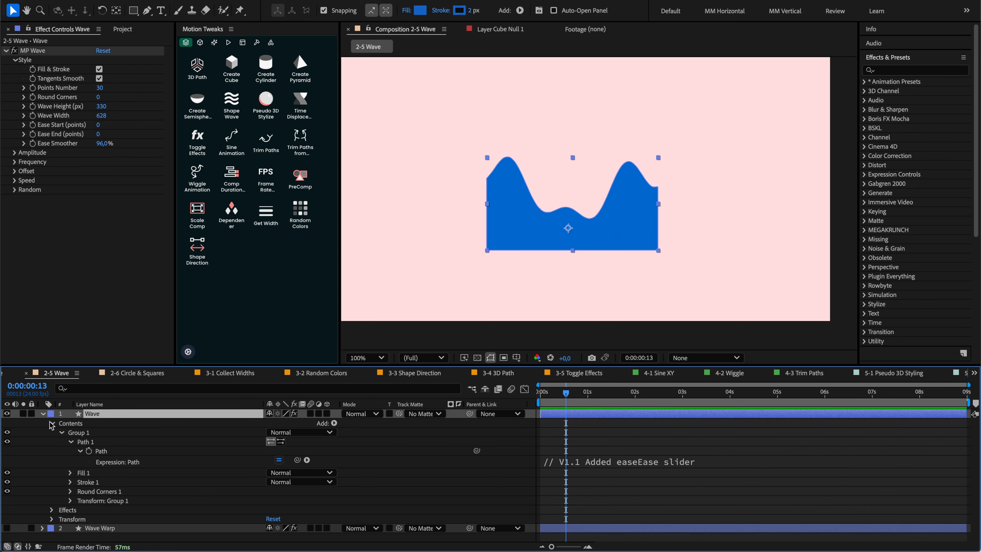
left_click(103, 450)
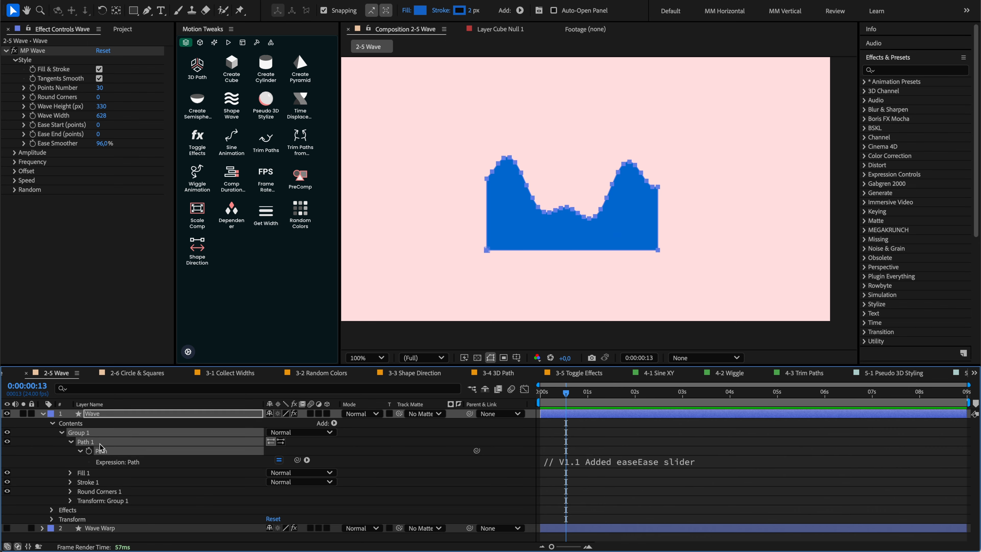
left_click(316, 444)
key("space")
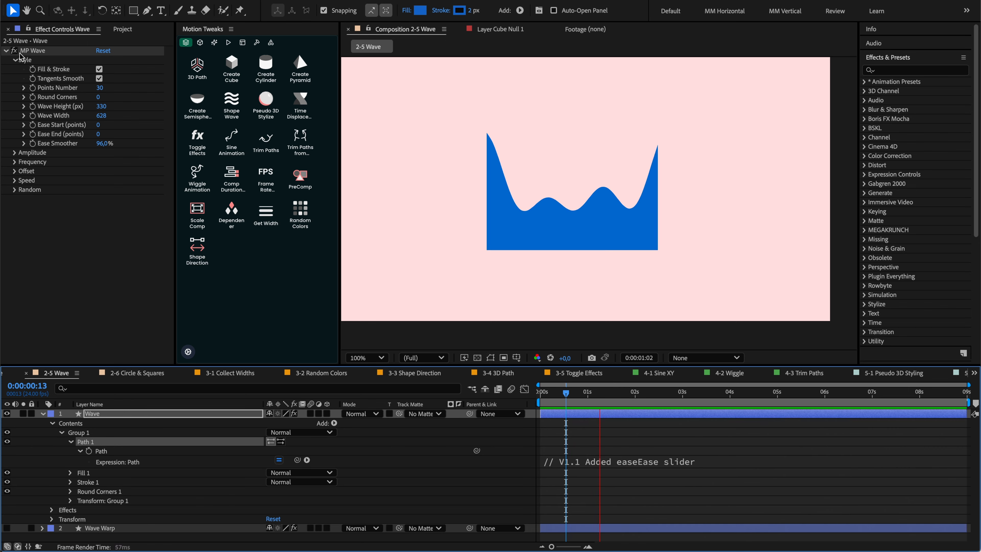
Step: Turn off Fill & Stroke in the MP Wave effect and set the stroke width to 14 px
left_click(15, 60)
left_click(15, 59)
left_click(98, 69)
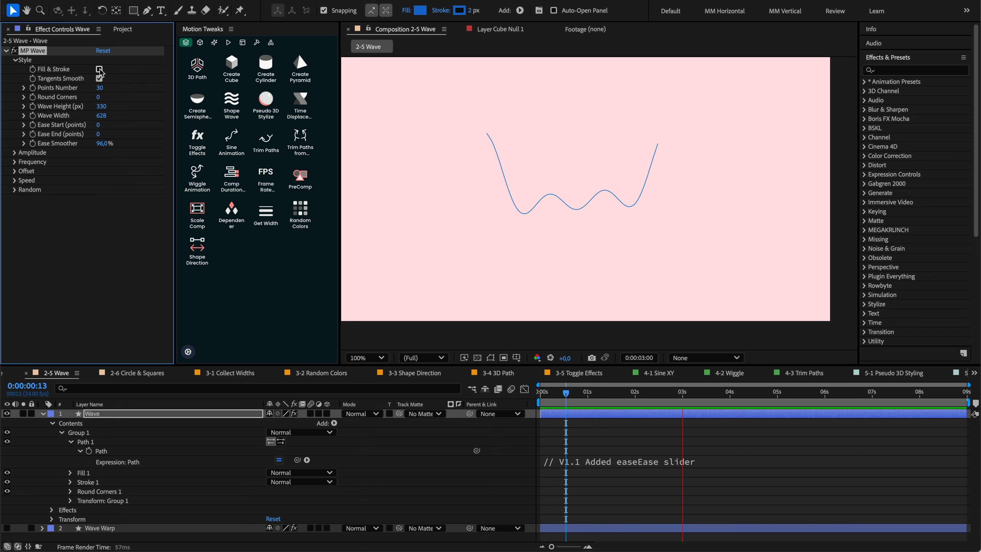
key("space")
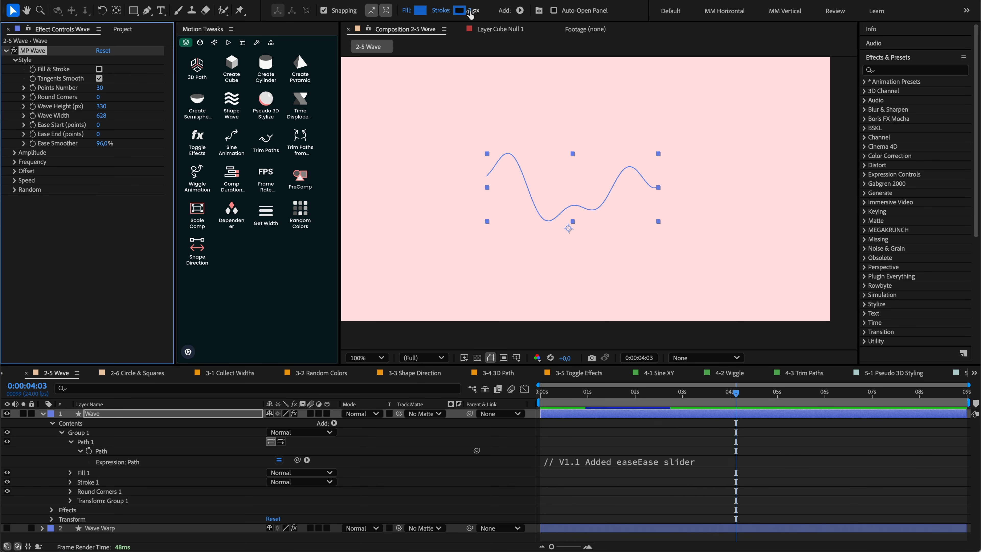
left_click_drag(469, 12, 479, 10)
key("space")
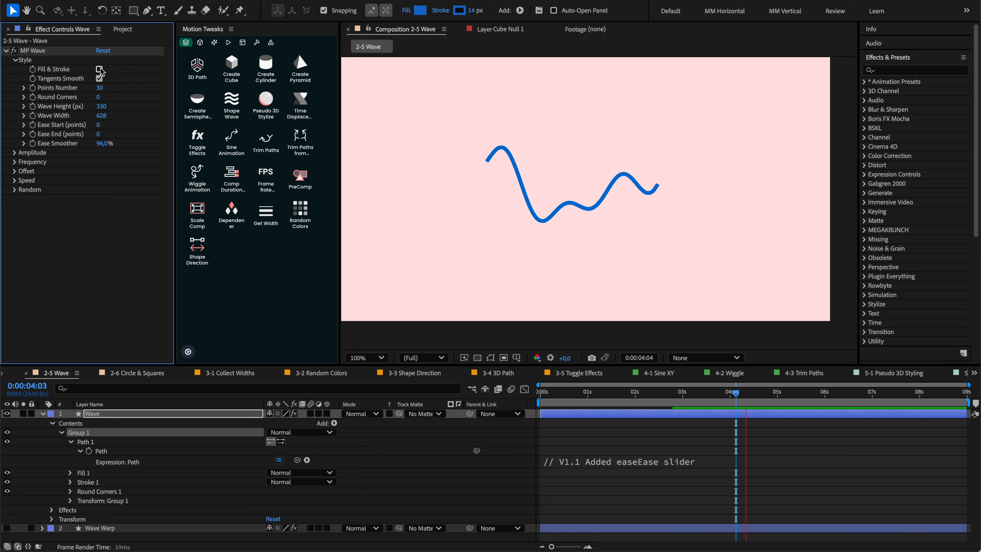
Step: Turn Fill & Stroke back on in the MP Wave effect, and set the Points Number to 150
left_click(99, 69)
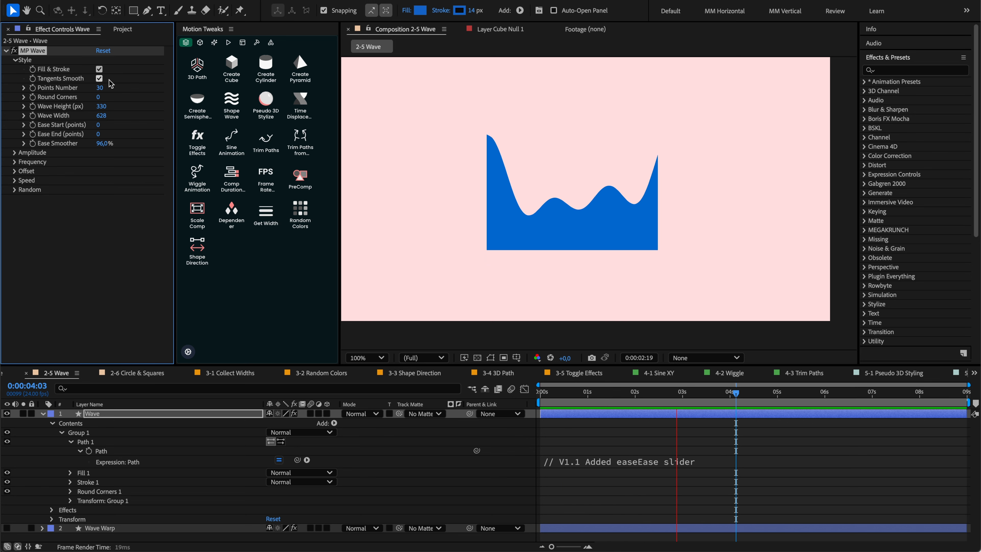
left_click(100, 69)
left_click(99, 70)
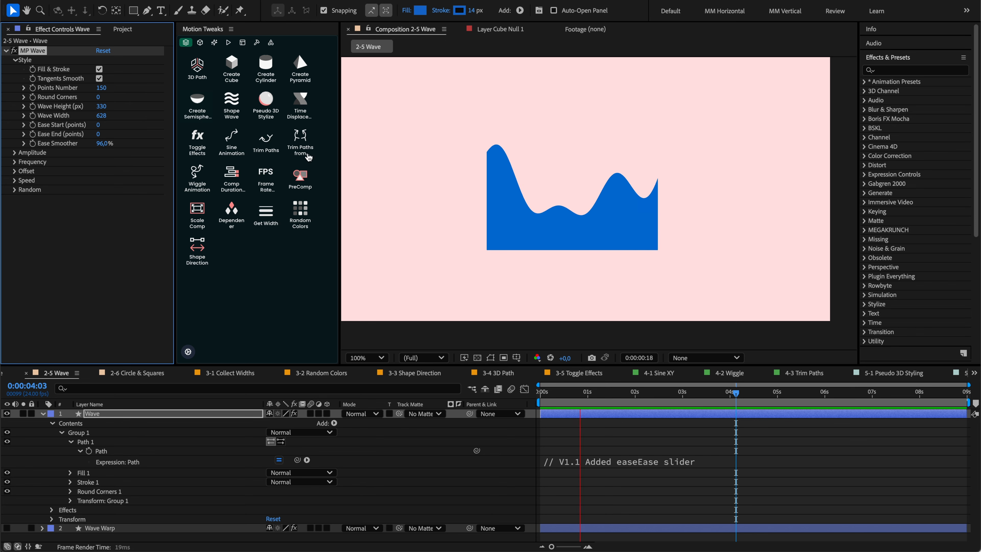
Step: Pause to examine the blue wave's curve up close, and resume the preview
key("space")
scroll(502, 172, "up", 1)
left_click_drag(502, 175, 526, 196)
key("space")
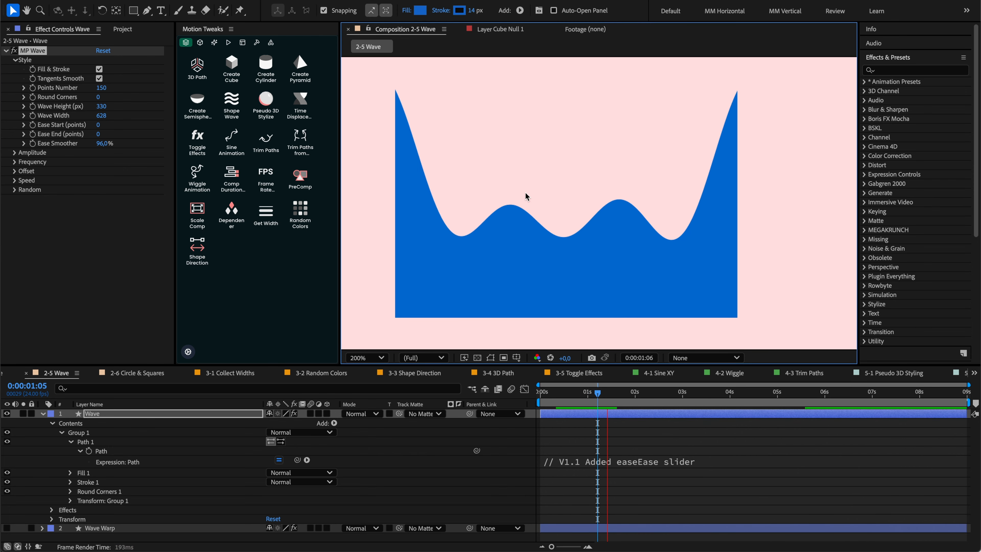
Step: Set the Points Number to 30 in the MP Wave effect, turn off Tangents Smooth, and preview the wave
left_click(101, 88)
type("30")
key("Return")
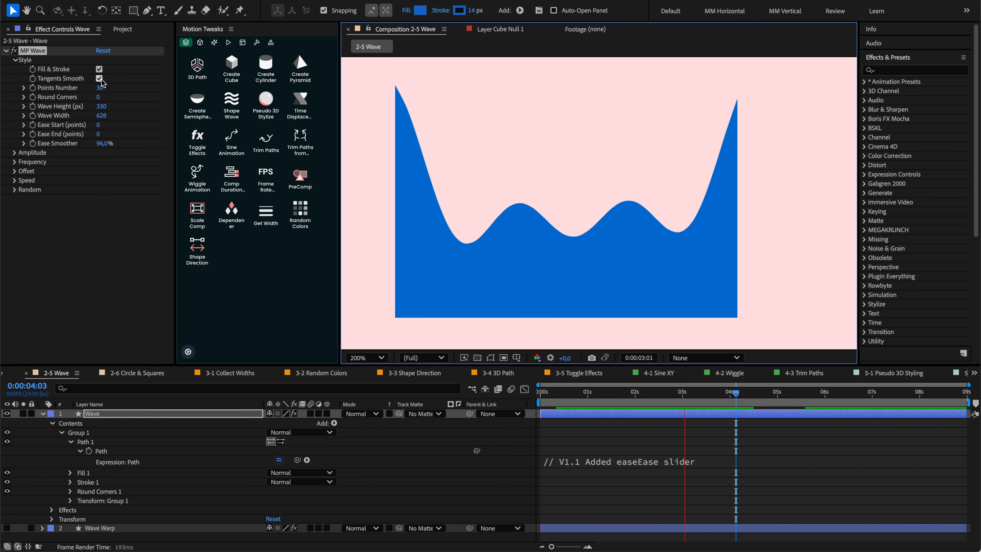
left_click(99, 78)
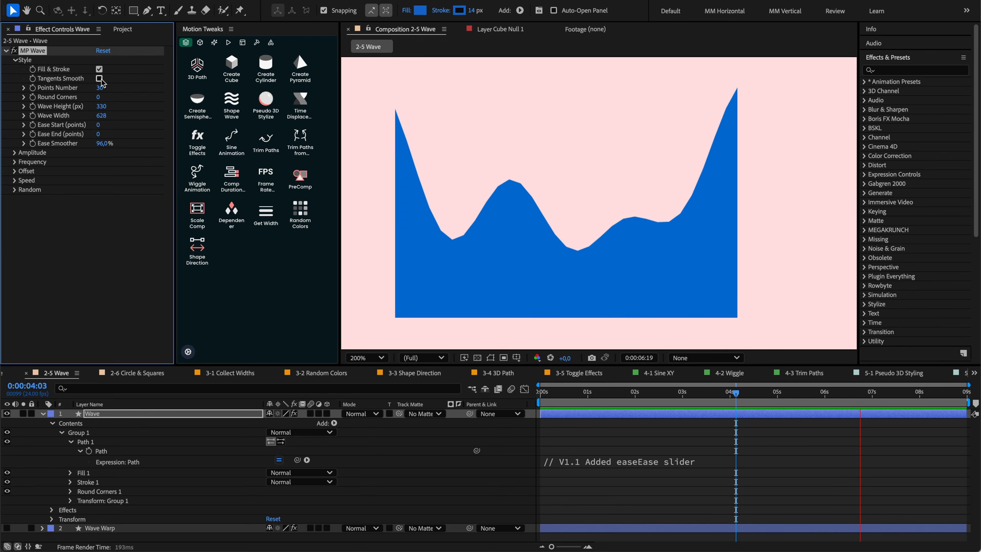
left_click(101, 80)
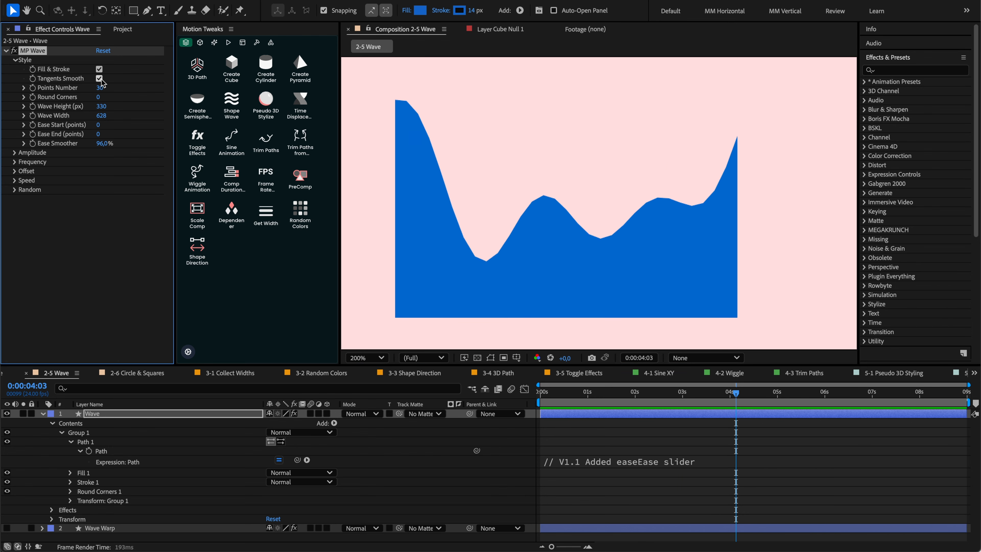
left_click(101, 79)
key("space")
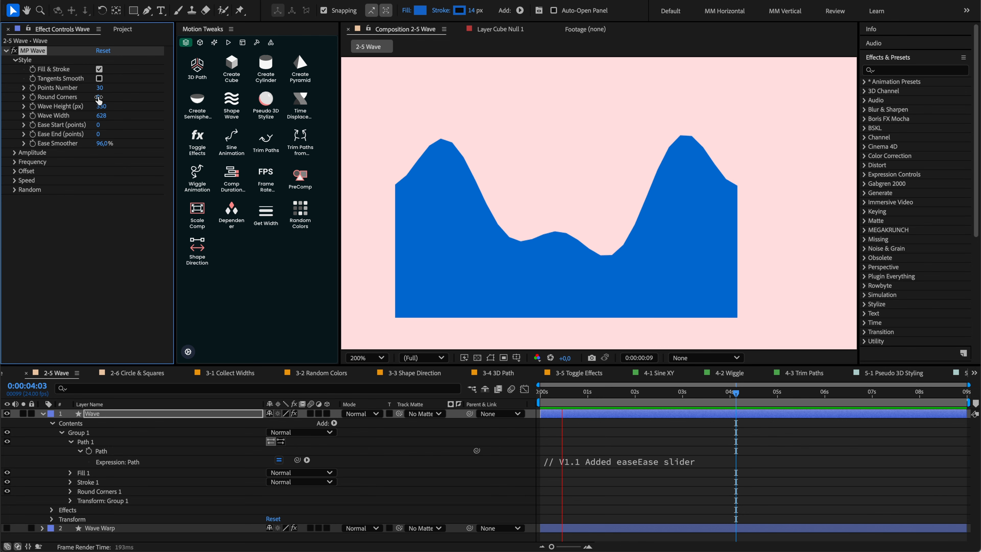
Step: Try Round Corners at 49 in the MP Wave effect, undo it, and select the Wave layer's Round Corners 1
left_click_drag(99, 96, 121, 100)
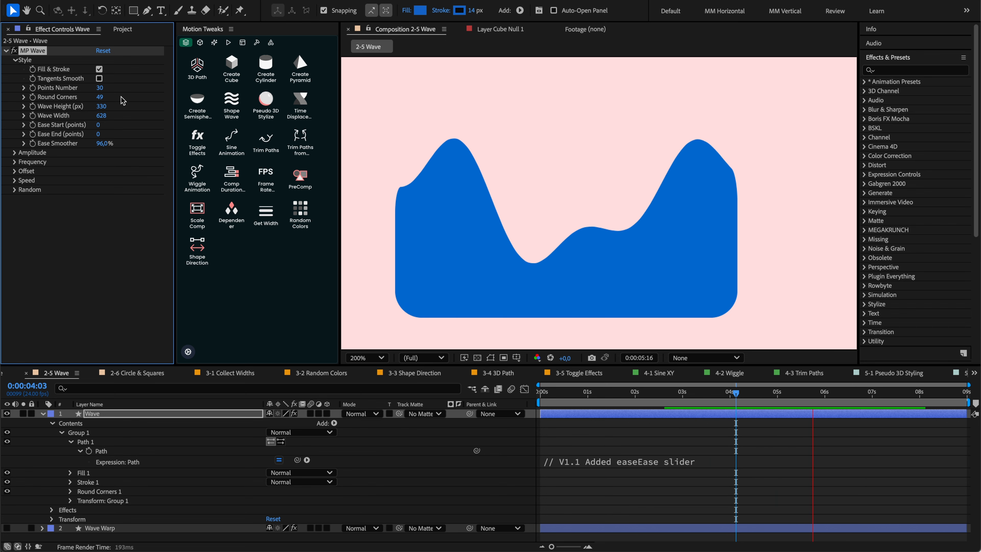
key("super+z")
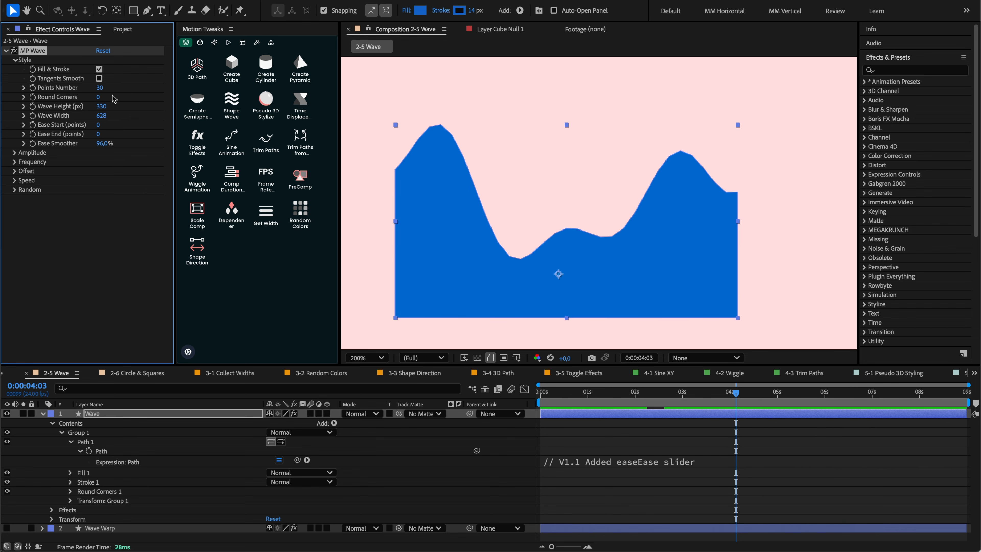
left_click(99, 491)
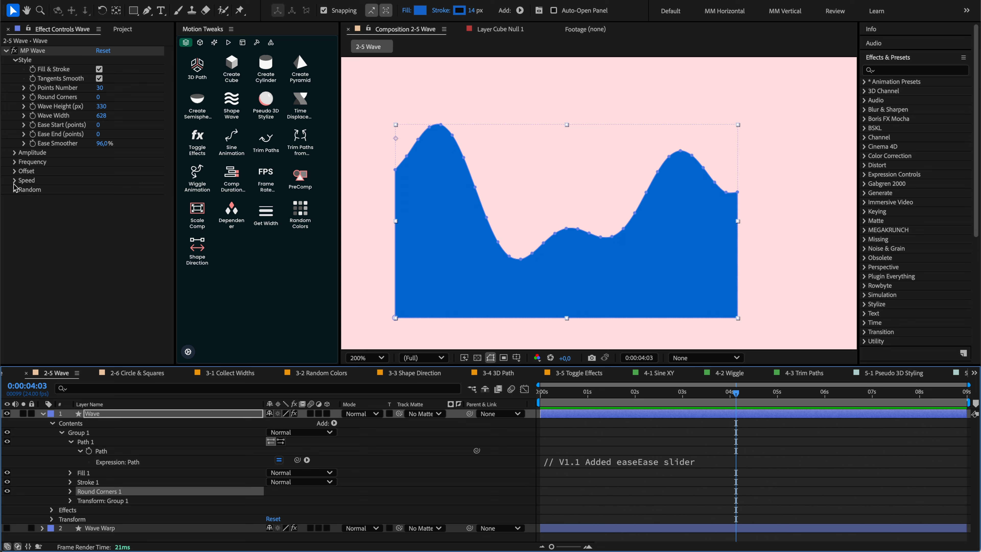
Step: Set both Ease Start and Ease End to 10 points in the MP Wave effect, and preview the flattened edges
left_click_drag(100, 131, 107, 130)
left_click(101, 126)
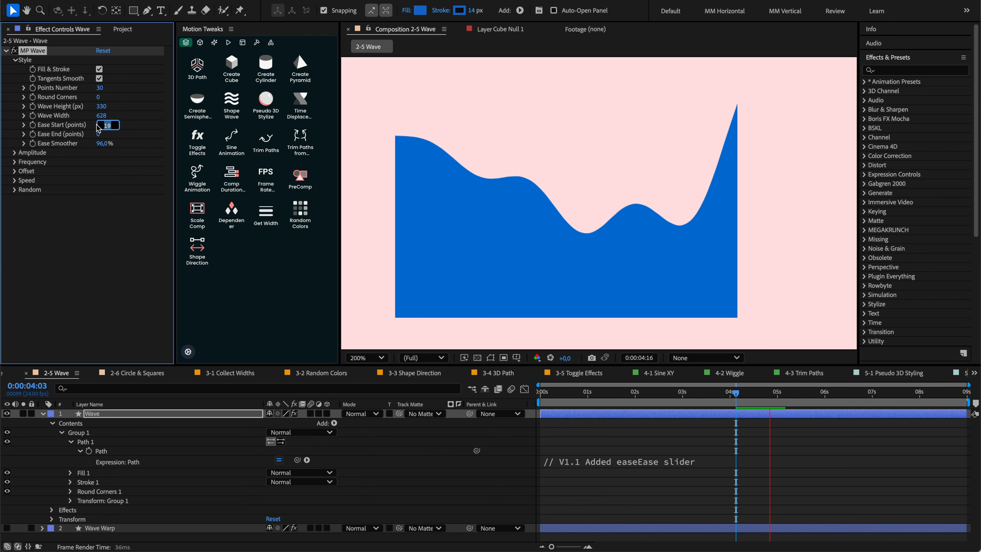
type("10")
key("Return")
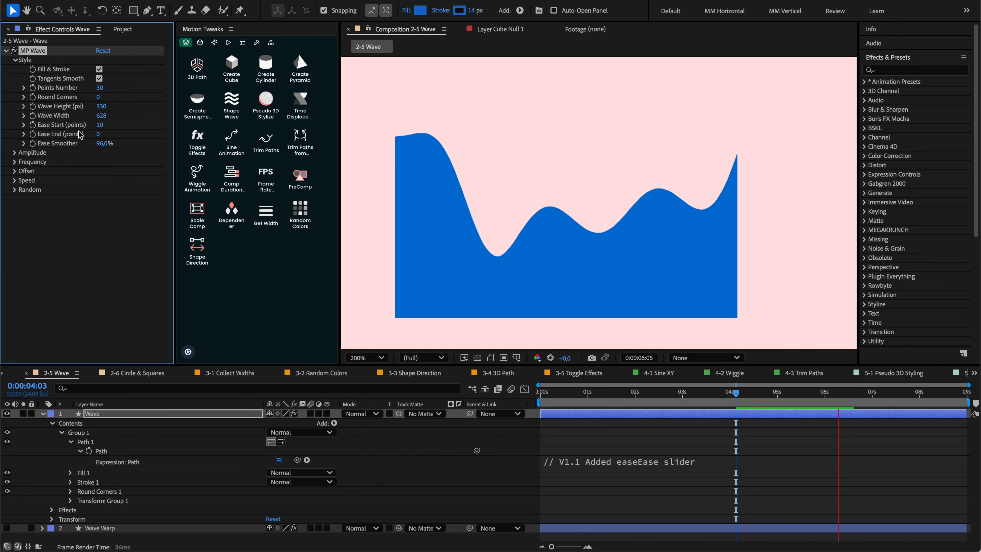
left_click(98, 134)
type("10")
key("Return")
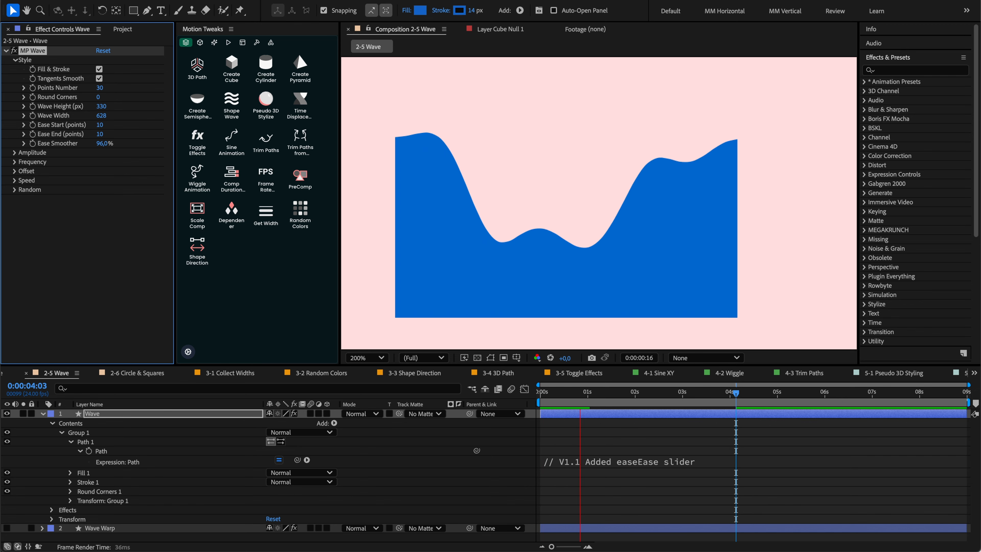
key("space")
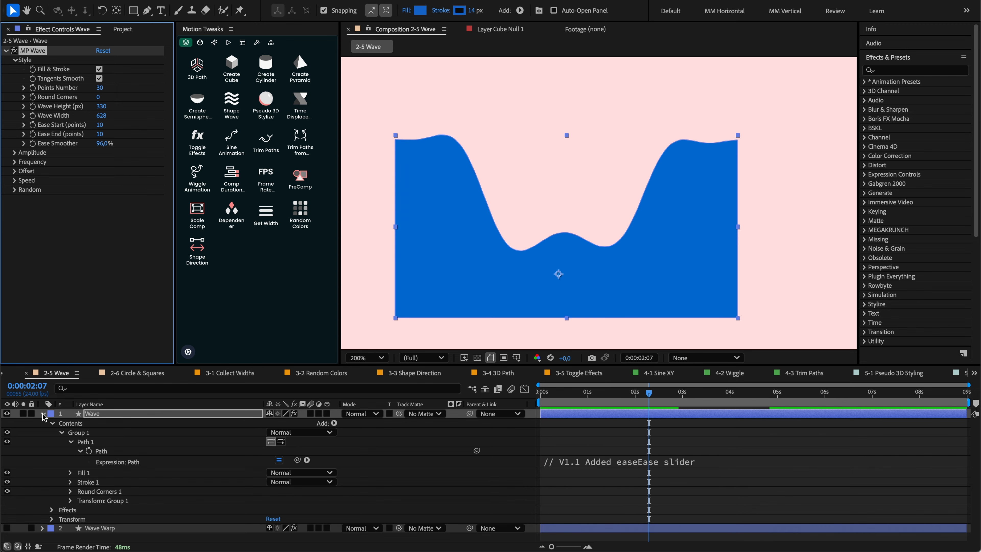
Step: Collapse the Wave layer, and select and solo the Wave Warp layer
left_click(42, 413)
left_click(92, 423)
left_click(23, 423)
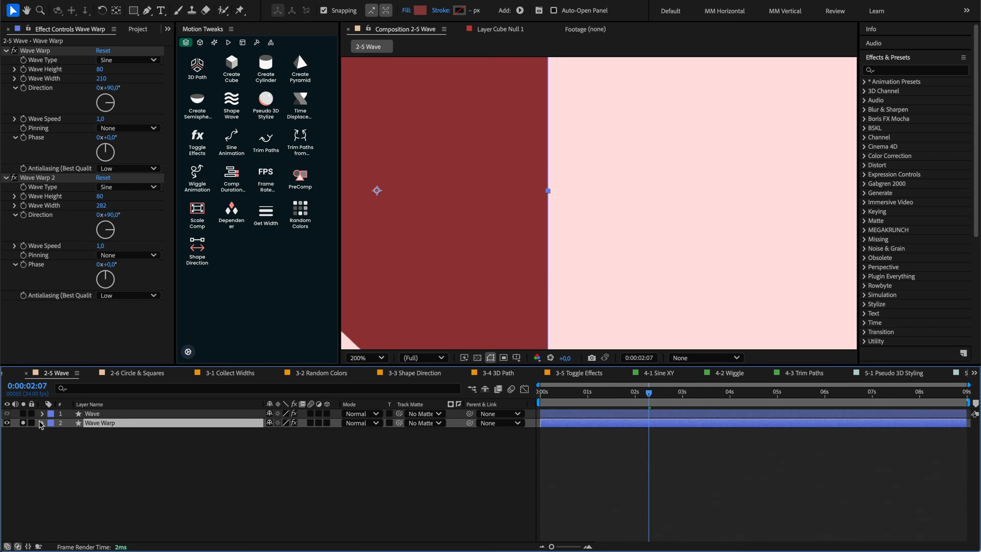
scroll(464, 222, "down", 3)
Step: Set Pinning to All Edges in both Wave Warp effects, and preview with the shape shifted past the composition's left edge
left_click(133, 127)
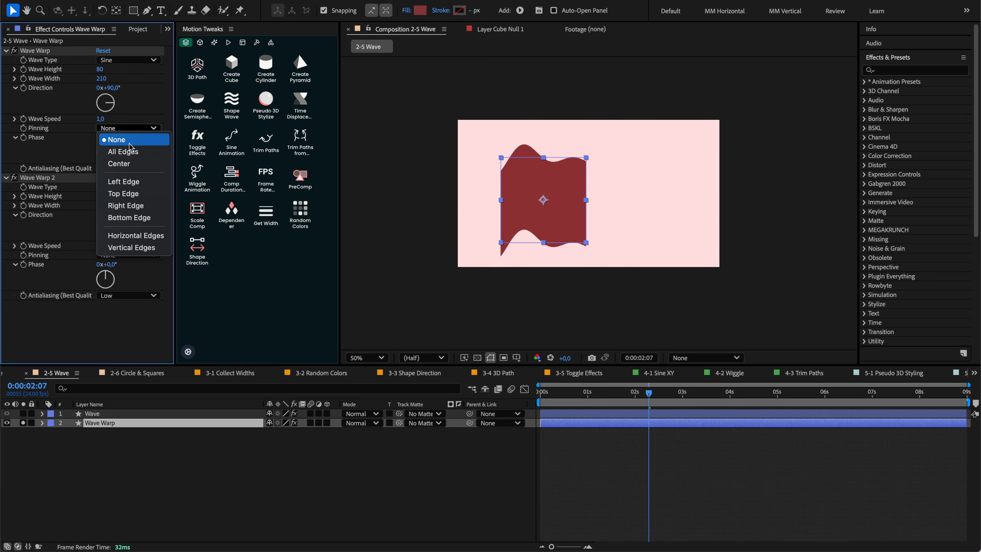
left_click(122, 154)
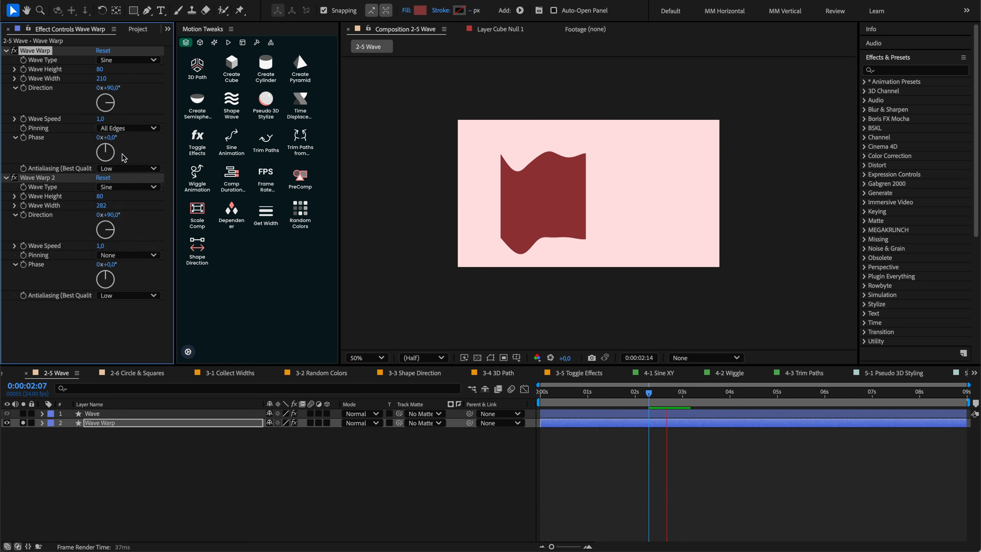
left_click(552, 205)
key("space")
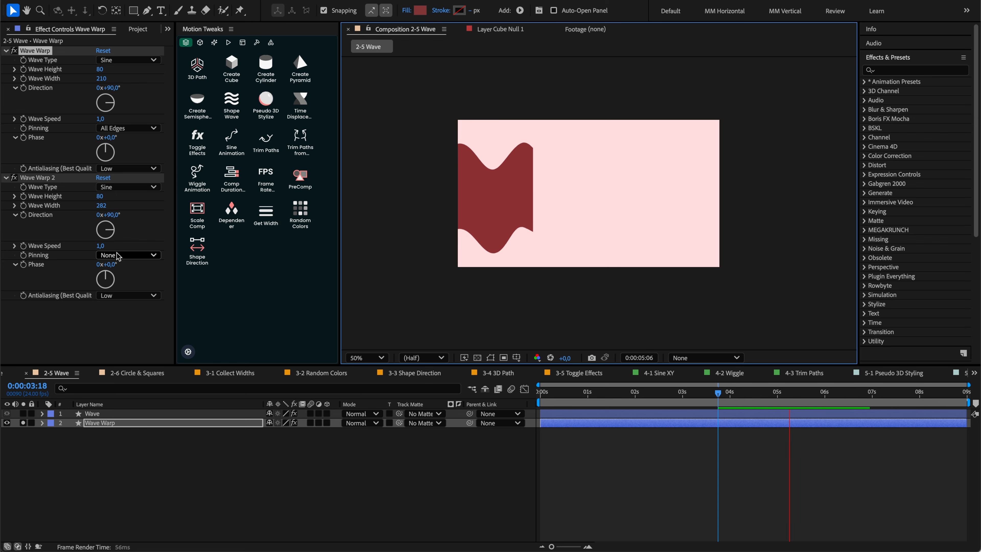
left_click(127, 255)
left_click(118, 279)
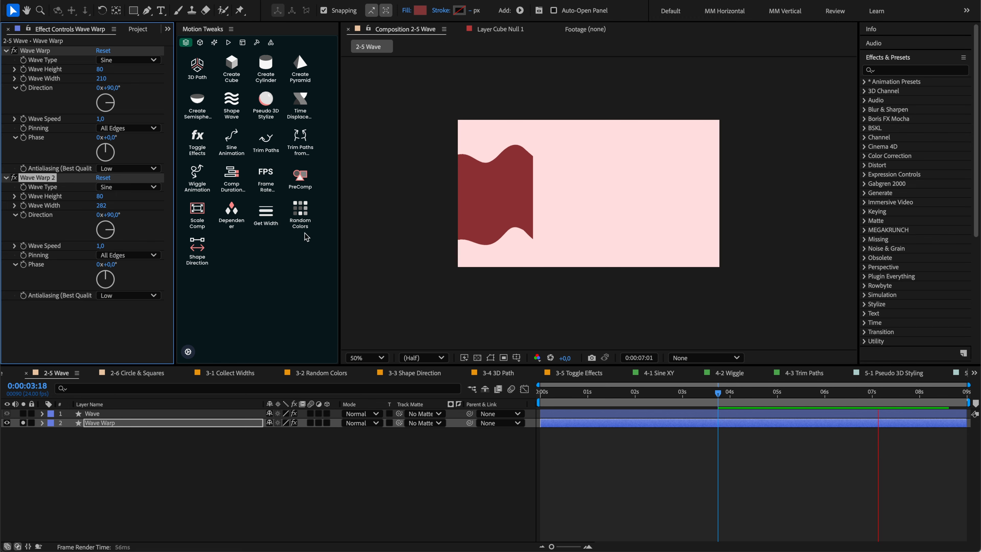
Step: Solo the Wave layer instead of Wave Warp, select it, and restart the preview
key("space")
left_click(23, 421)
left_click(23, 413)
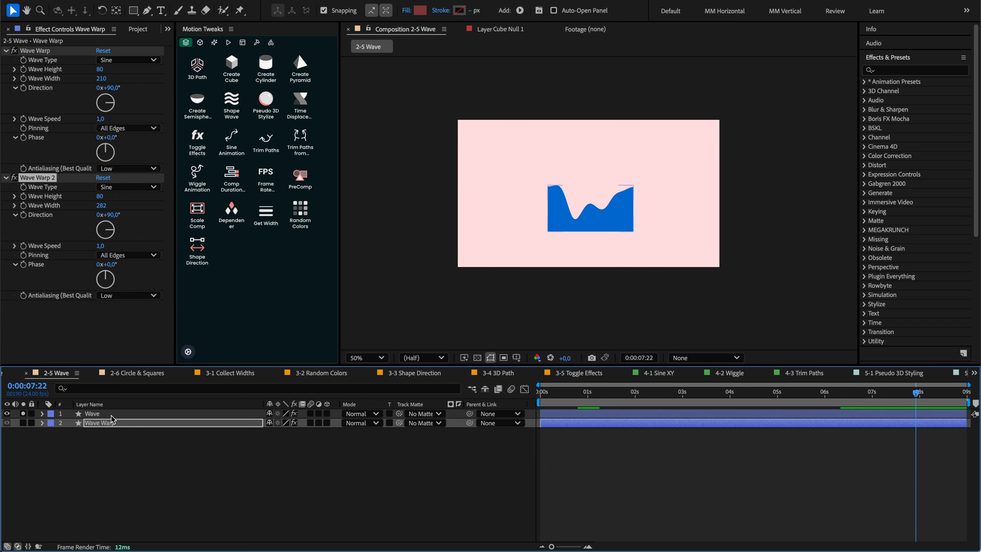
left_click(108, 414)
scroll(499, 203, "up", 1)
key("space")
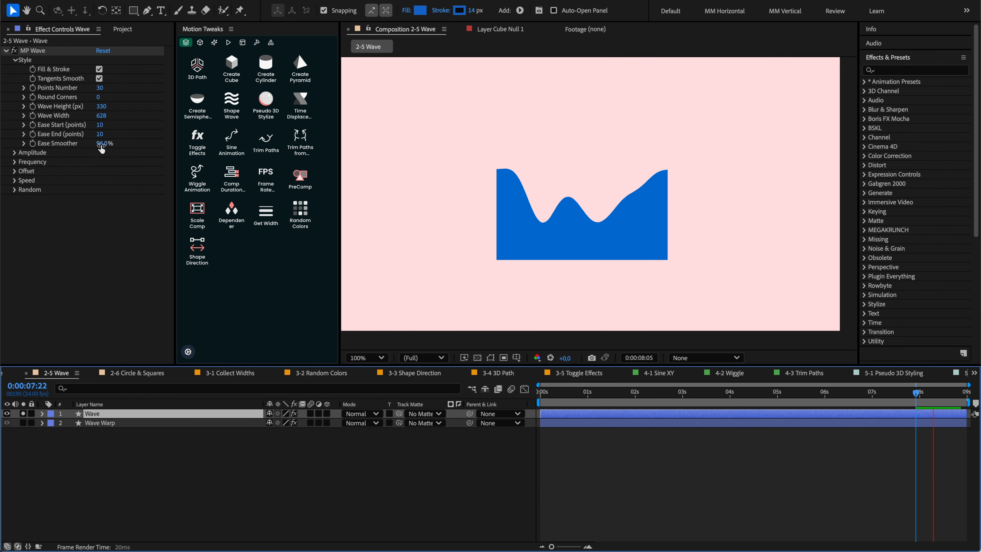
Step: Set the Ease Smoother to 20% in the MP Wave effect
left_click(102, 144)
type("20")
key("Return")
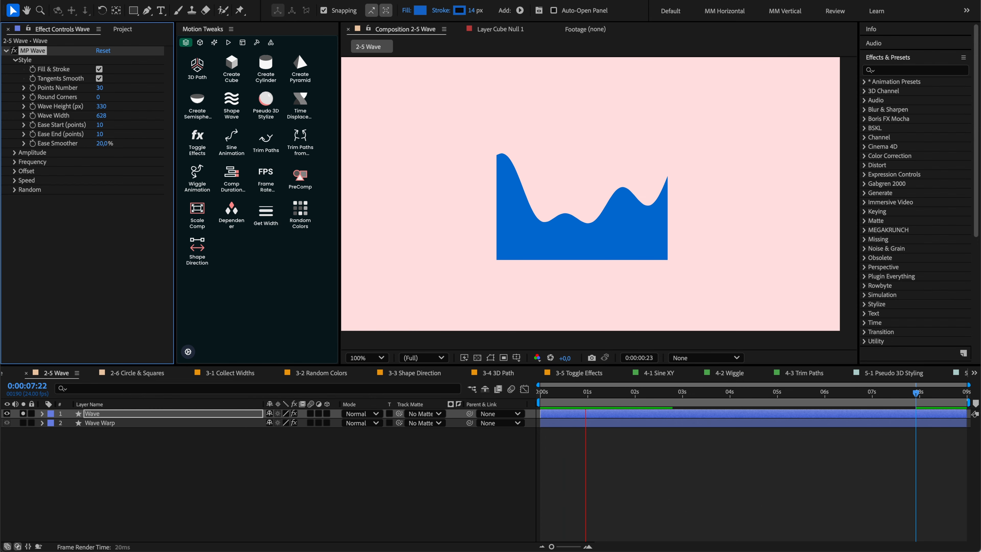
Step: Set both Ease Start and Ease End to 0 points in the MP Wave effect, and preview the wave
left_click(101, 126)
type("0")
key("Return")
left_click(100, 135)
type("0")
key("Return")
key("space")
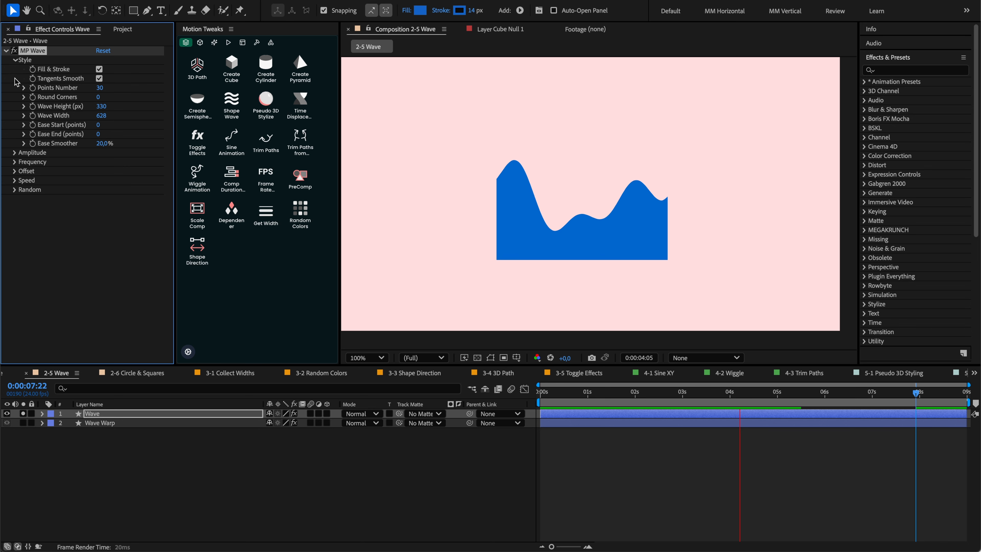
Step: Expand the Amplitude, Frequency, Offset, Speed and Random groups of the MP Wave effect, and stop the preview
left_click(15, 152)
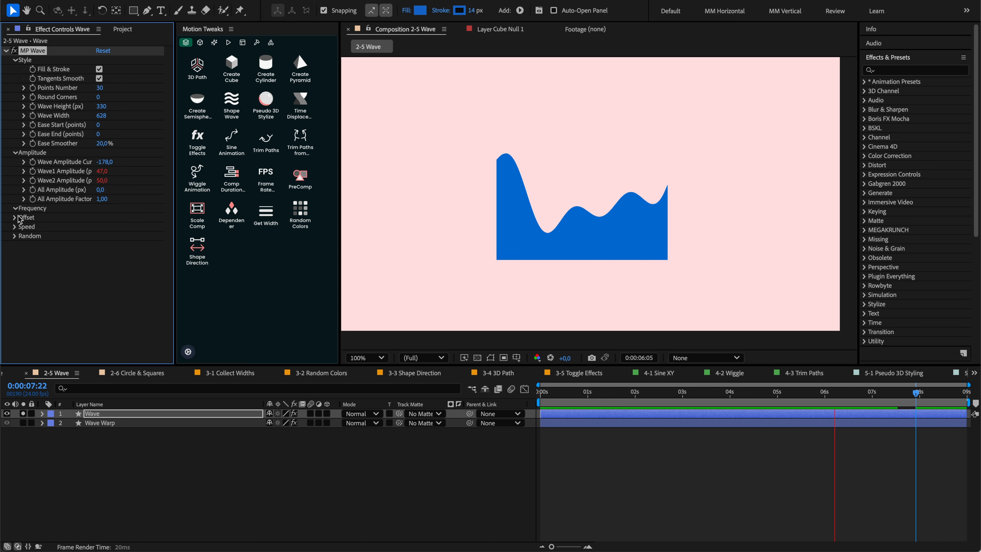
left_click(15, 208)
left_click(15, 254)
left_click(15, 292)
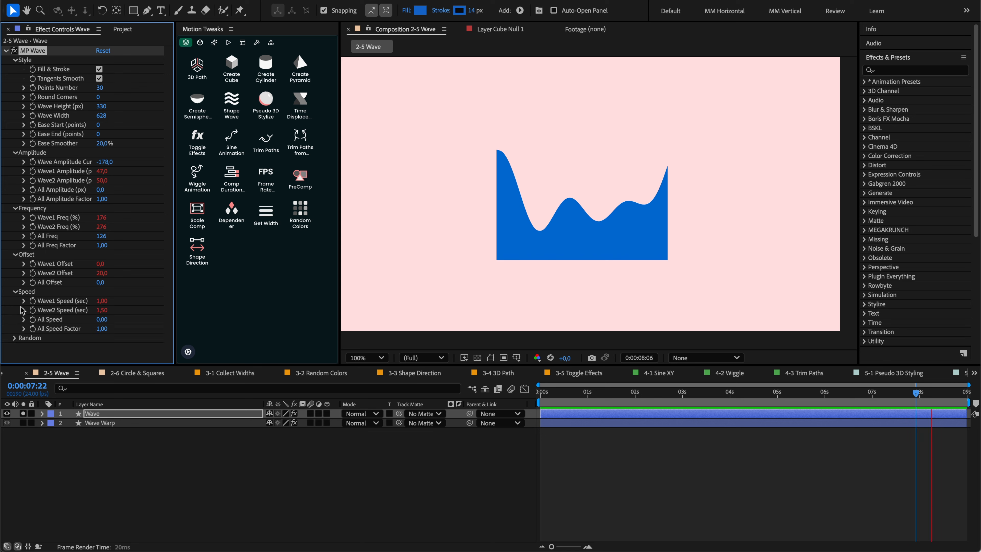
left_click(15, 337)
key("space")
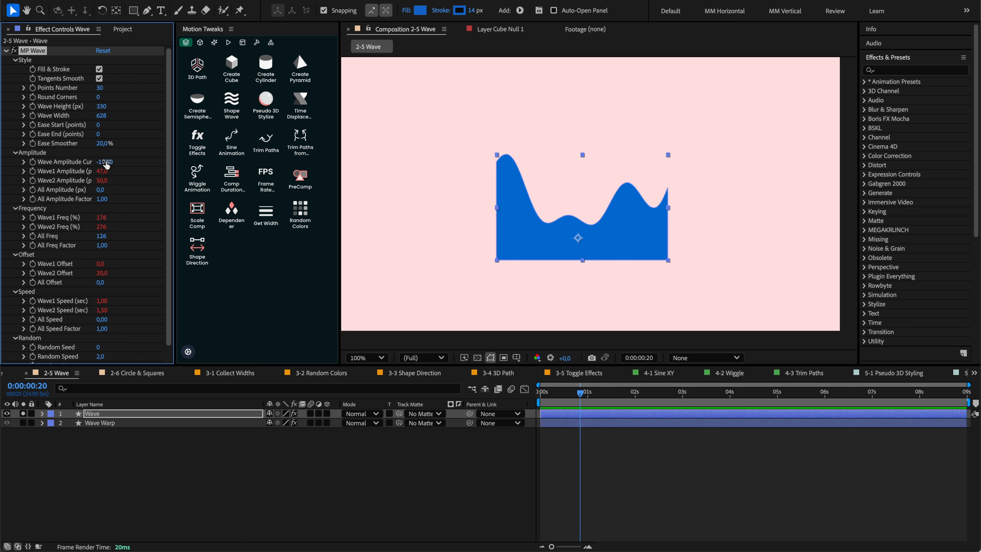
Step: Set the Wave Amplitude Curve to 0 in the MP Wave effect, and preview the wave
left_click(106, 162)
type("0")
key("Return")
key("space")
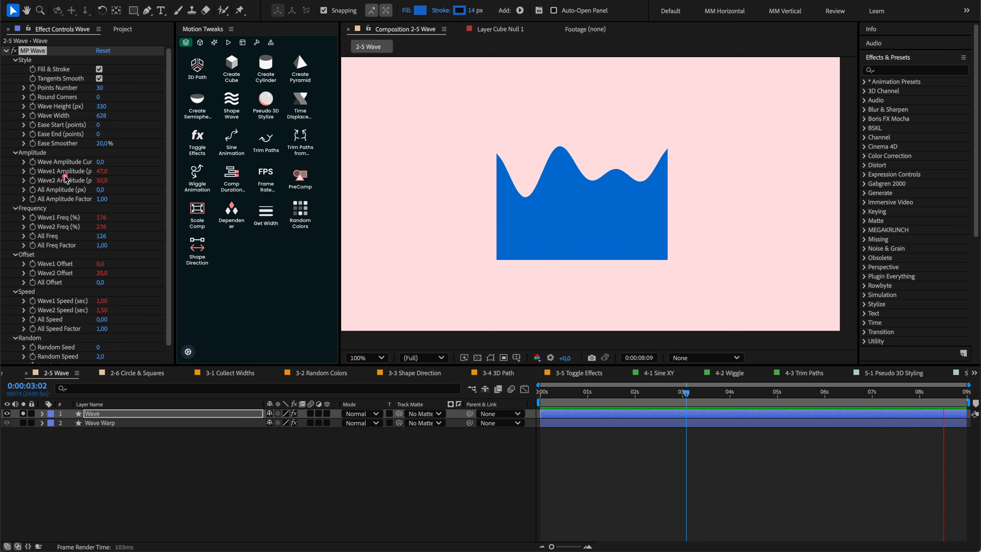
Step: Try a Wave1 Amplitude of 72 and a Wave1 Freq of 943%, preview the wave, and undo the frequency change
left_click(18, 179)
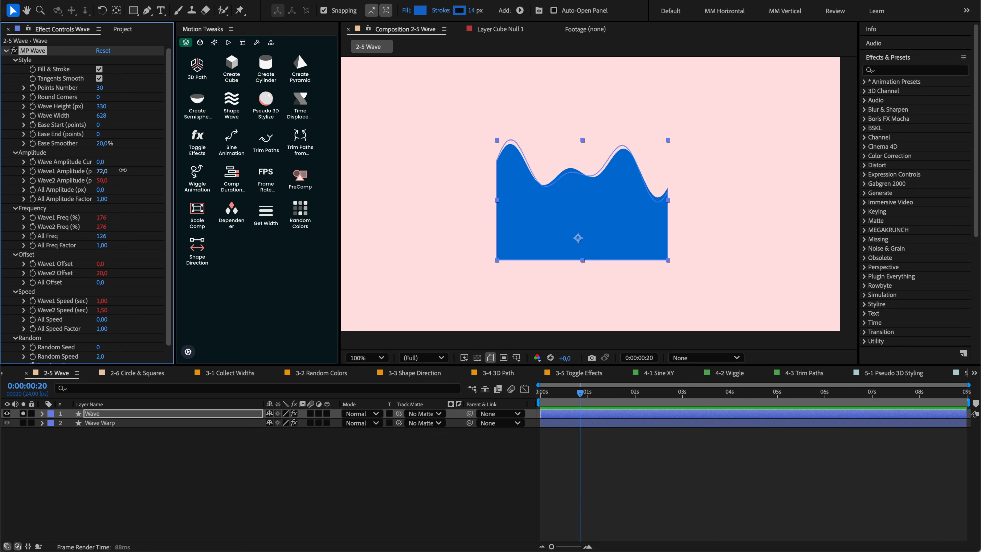
left_click_drag(122, 170, 83, 173)
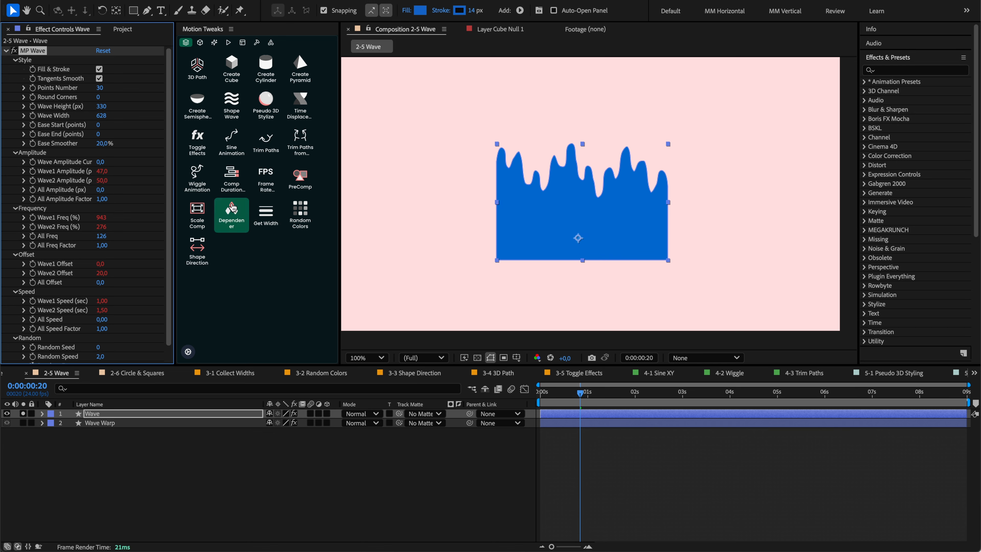
key("space")
key("super+z")
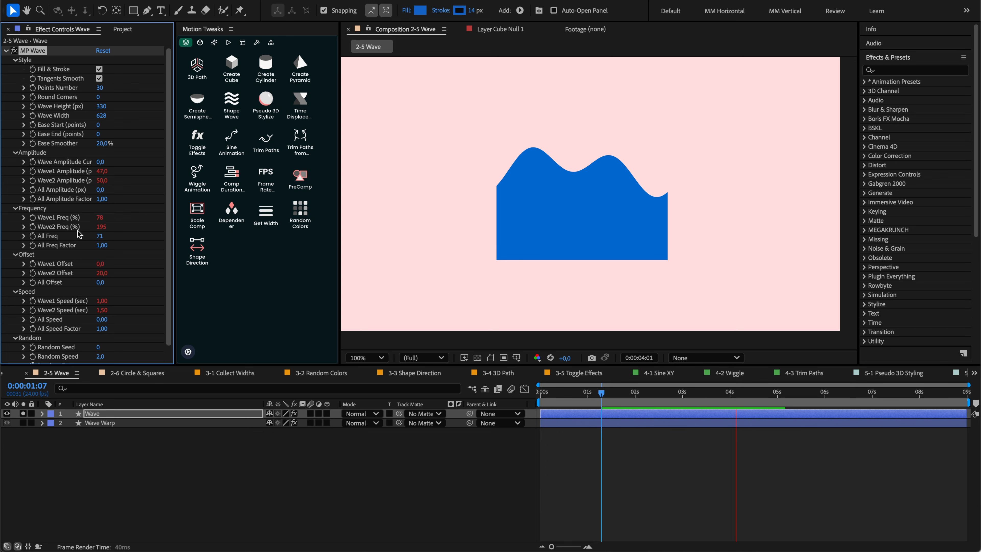
Step: Set Wave1 Amplitude to 122, and try a Wave1 Speed of 0.50 seconds before undoing the speed change
left_click_drag(104, 172, 78, 171)
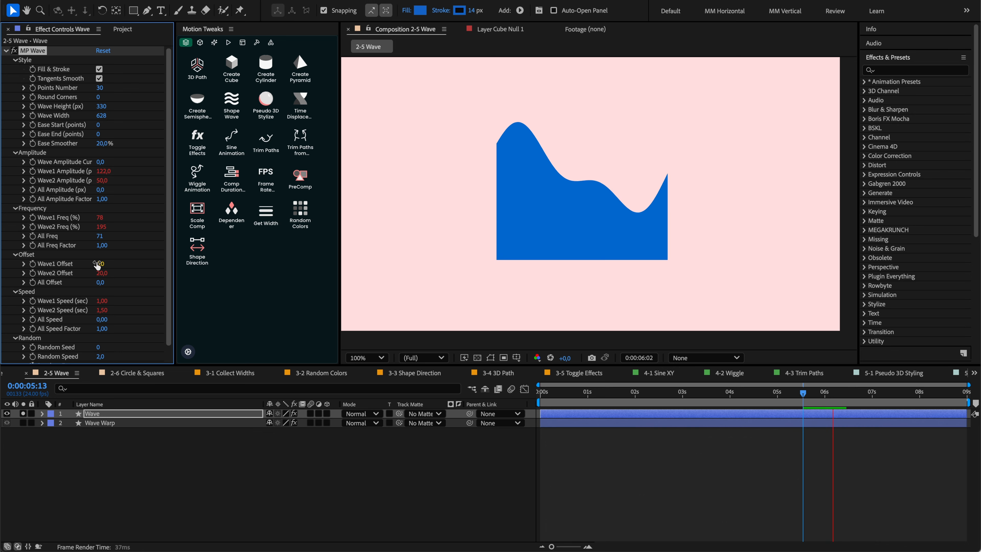
left_click(103, 301)
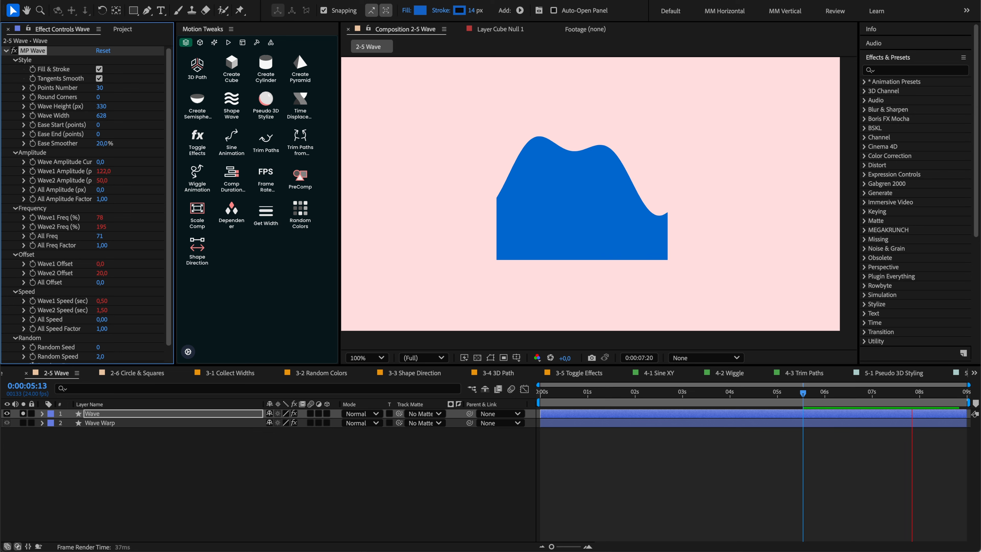
key("super+z")
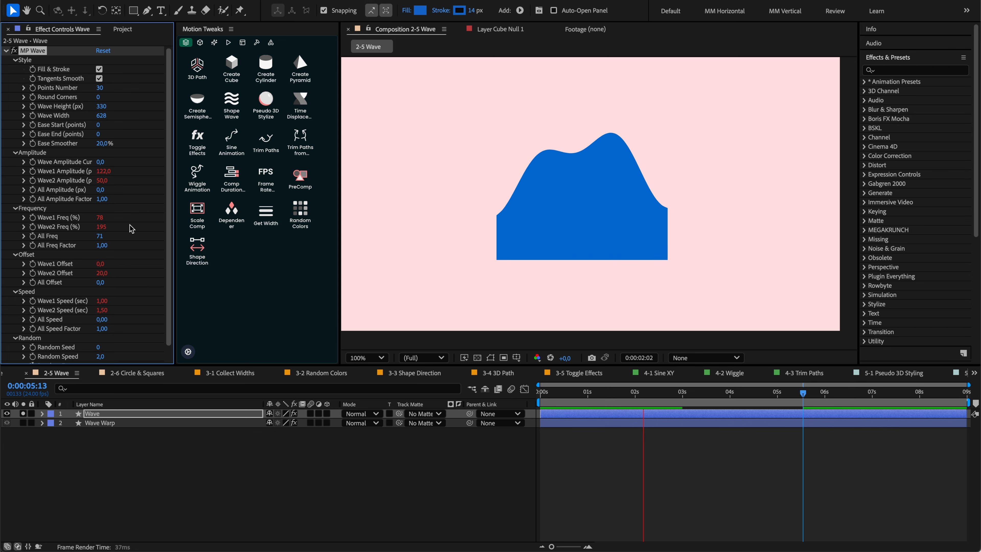
Step: Pause the preview, try adjusting All Amplitude and All Amplitude Factor, and undo both changes
key("space")
mouse_move(111, 190)
left_mouse_down()
mouse_move(125, 192)
mouse_move(89, 191)
mouse_move(109, 199)
left_mouse_up()
key("super+z")
key("super+z")
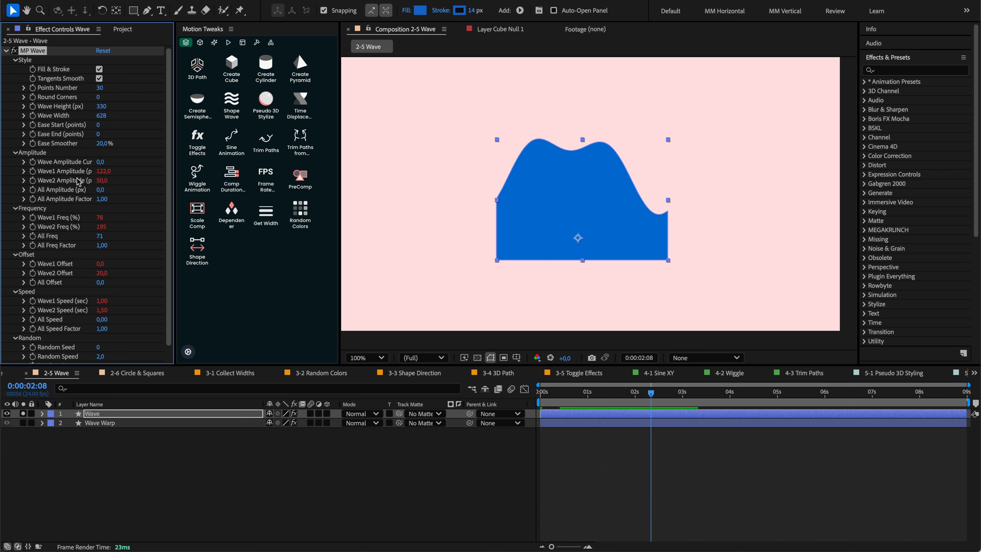
Step: Set the Wave Amplitude Curve to -259 in the MP Wave effect, and preview the wave without layer controls
key("ctrl+a")
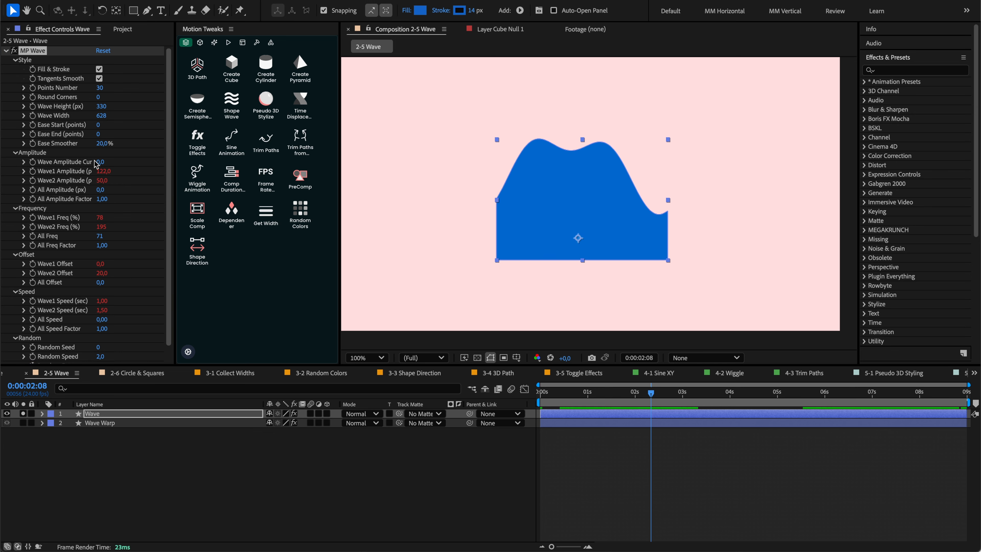
left_click_drag(95, 164, 2, 203)
key("super+shift+h")
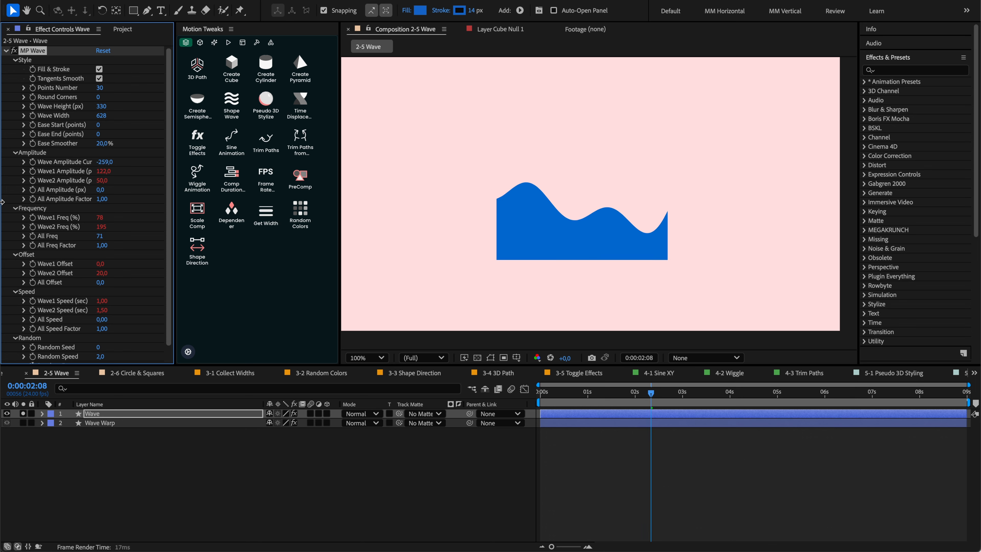
key("space")
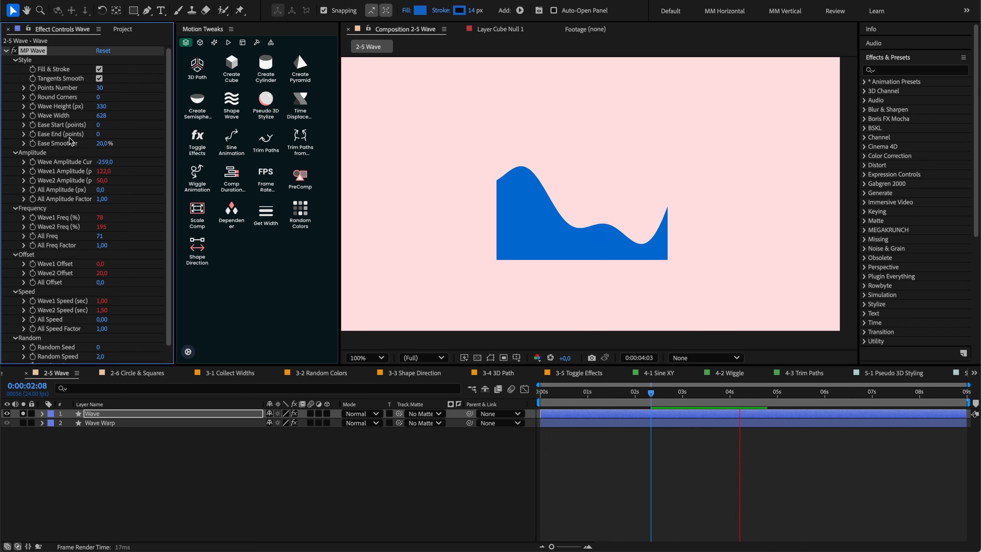
key("space")
scroll(74, 305, "down", 1)
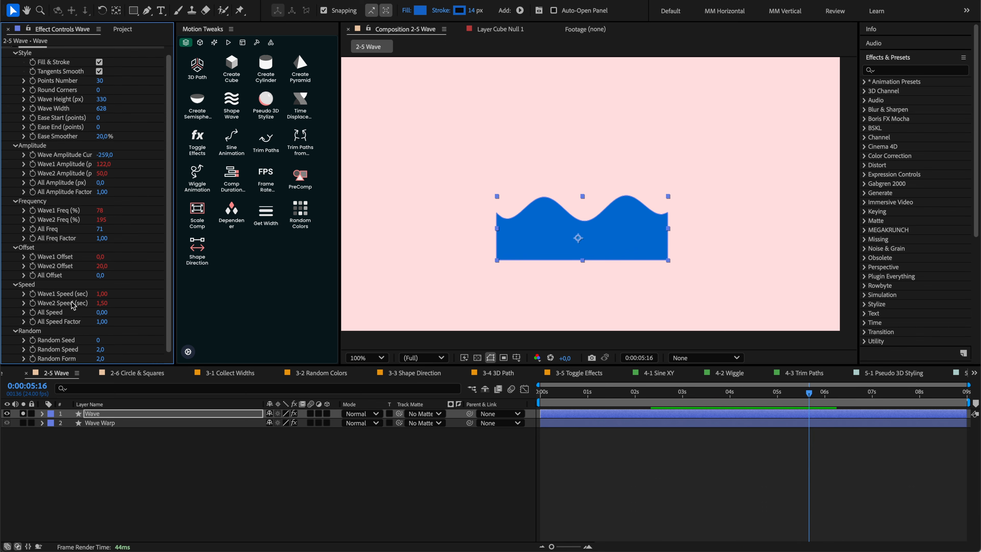
Step: Set the wave's Random Seed to 3, preview it, and set the Wave Amplitude Curve to -75
left_click_drag(100, 341, 101, 339)
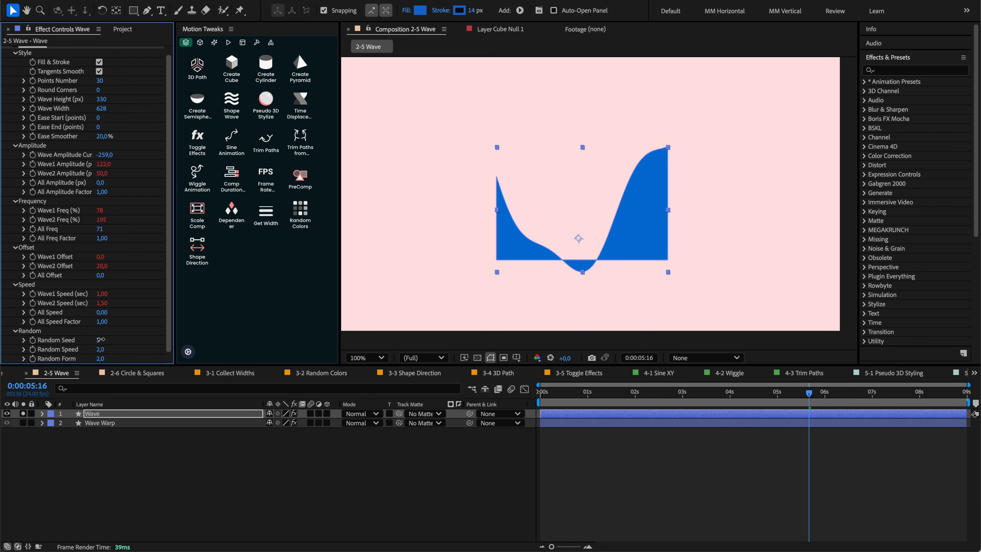
key("space")
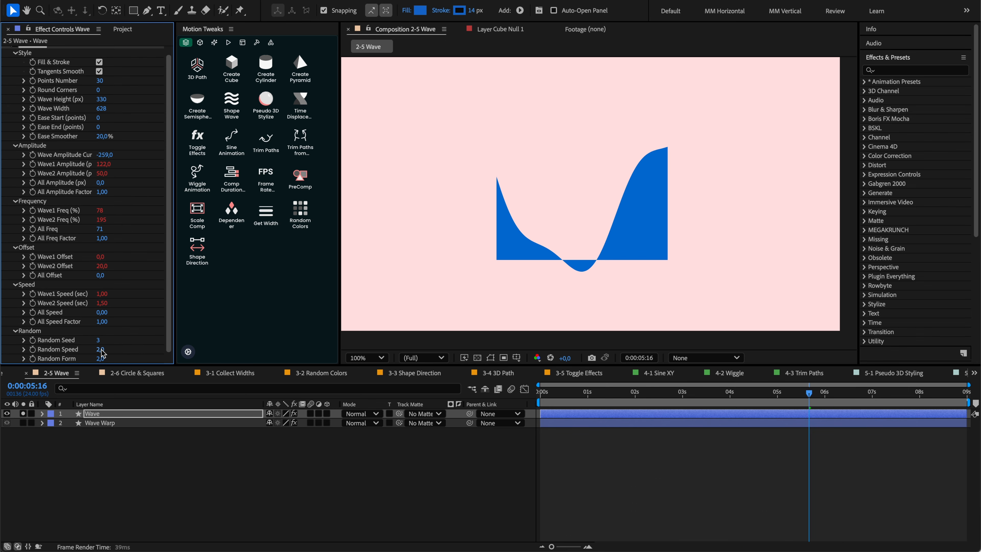
key("space")
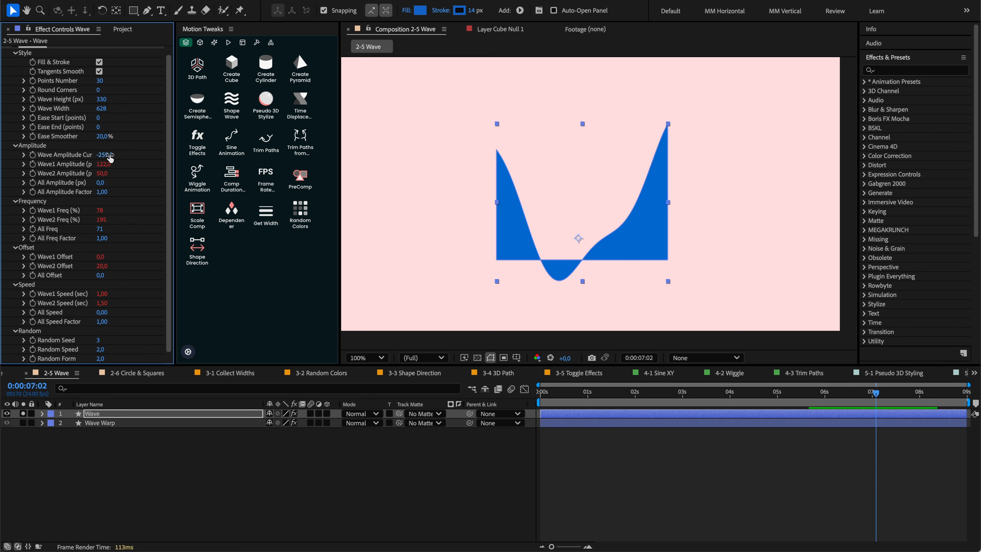
left_click_drag(110, 157, 197, 188)
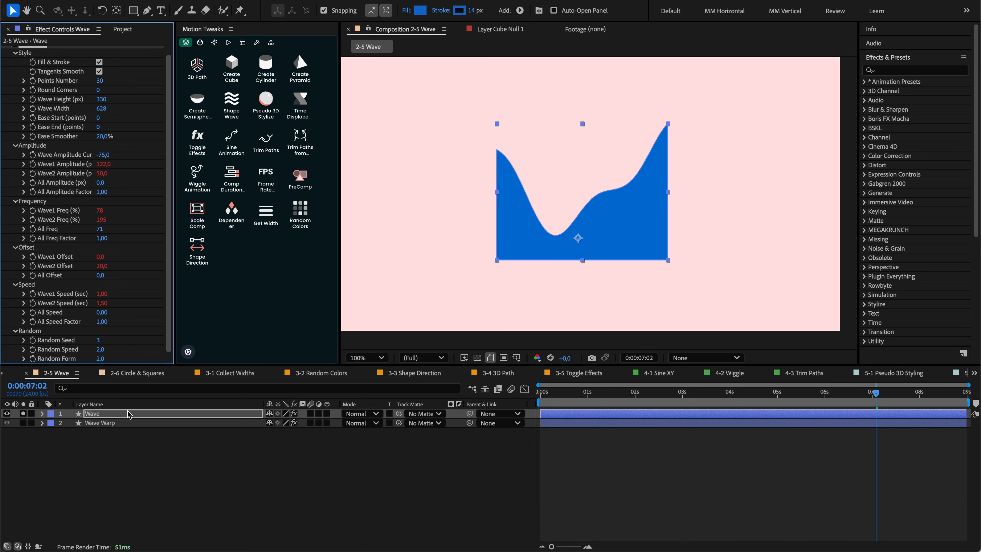
Step: Try duplicating the Wave layer and repositioning the copy in the composition, and delete the duplicates
key("ctrl+d")
left_click_drag(596, 220, 800, 193)
key("ctrl+d")
key("Delete")
left_click(489, 278)
key("Delete")
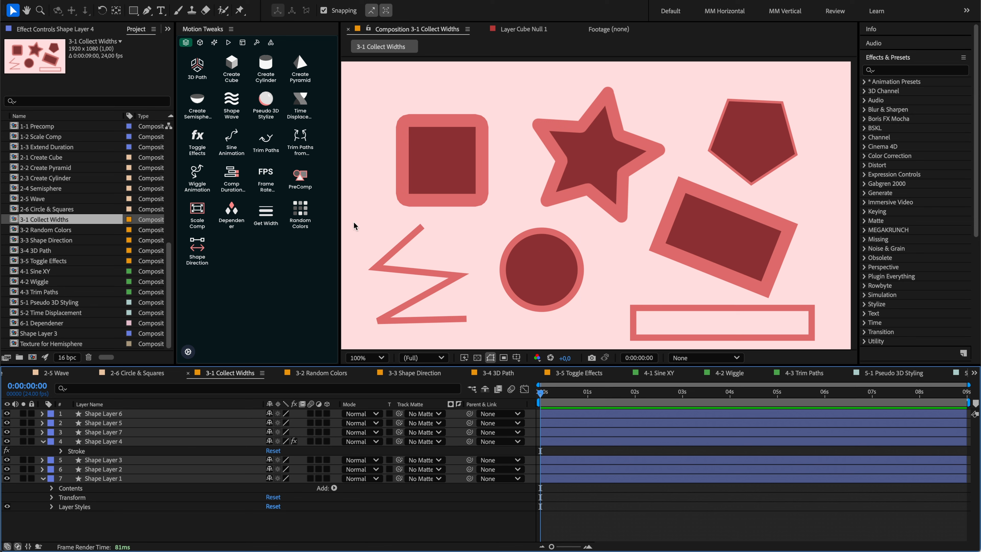
Step: Select all seven shape layers in 3-1 Collect Widths and gather their stroke widths with Get Width
left_click(268, 210)
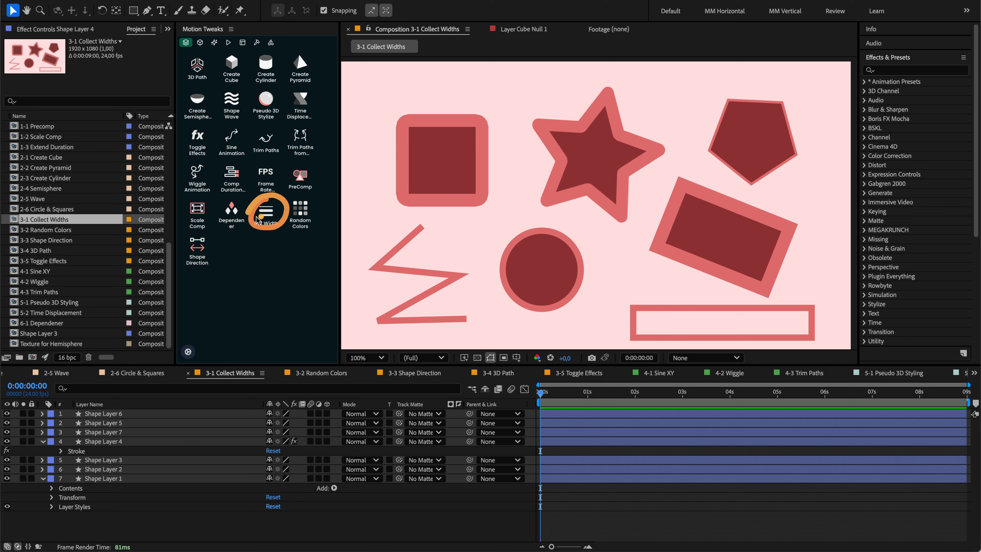
left_click(266, 216)
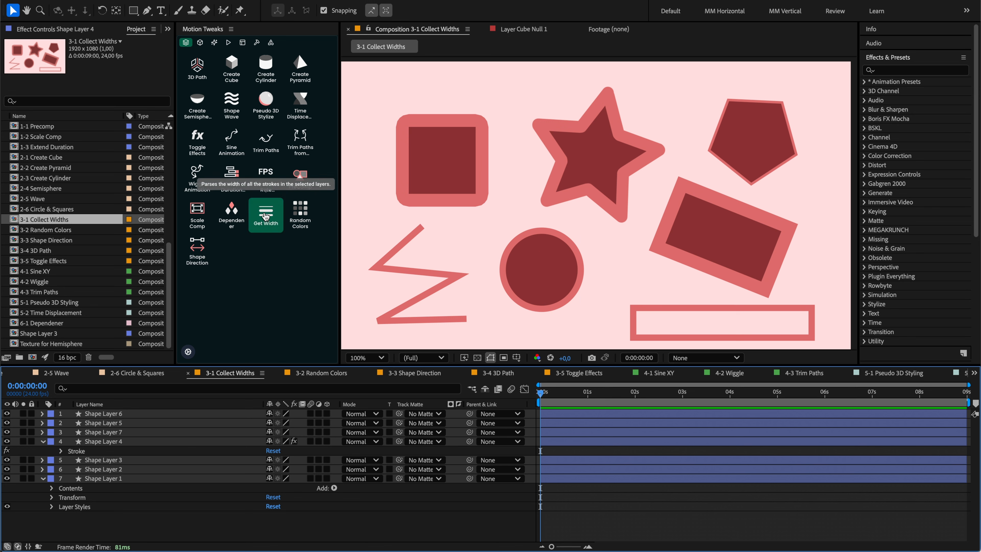
left_click(130, 431)
key("ctrl+a")
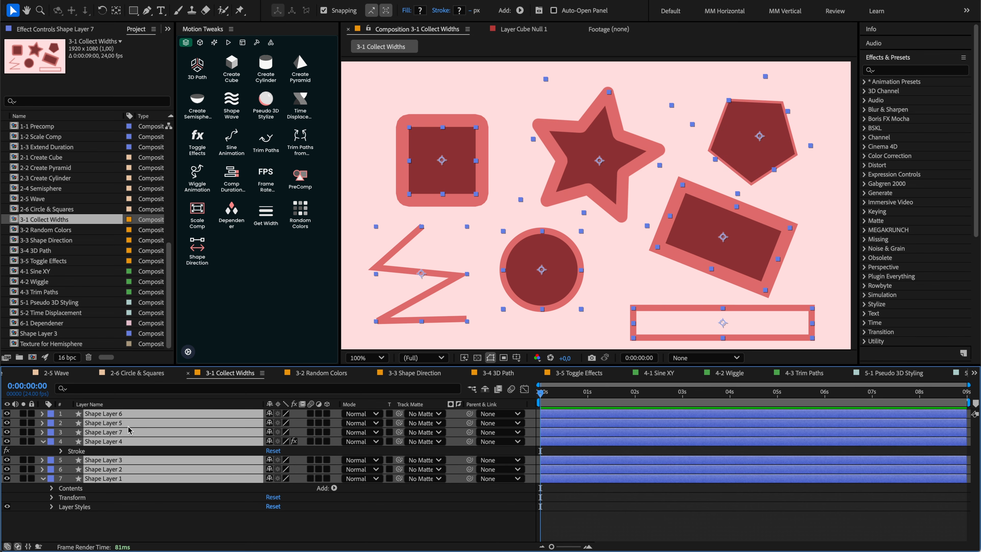
left_click(263, 226)
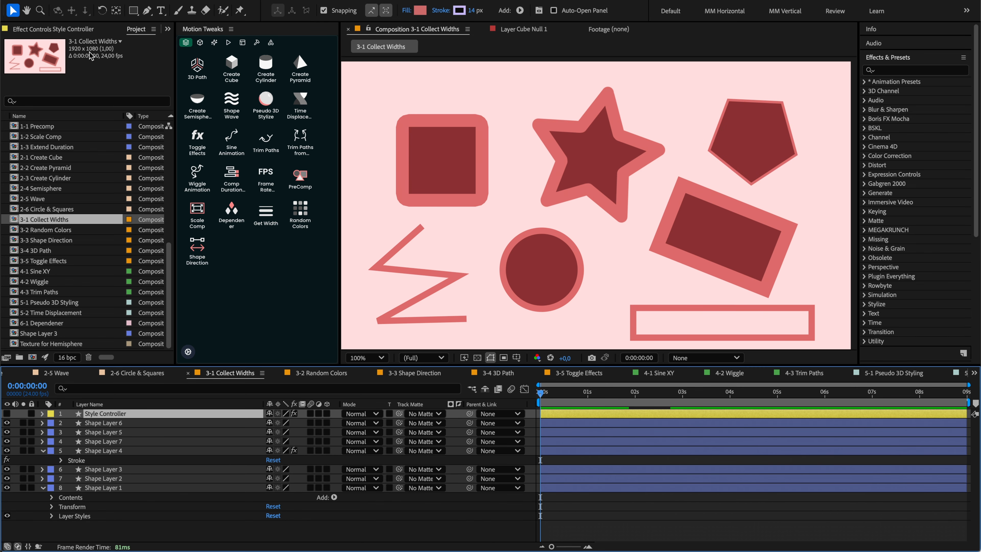
Step: Examine the Style Controller's stroke width sliders, the star's Stroke effect, and the square's layer-style Stroke settings
left_click(84, 31)
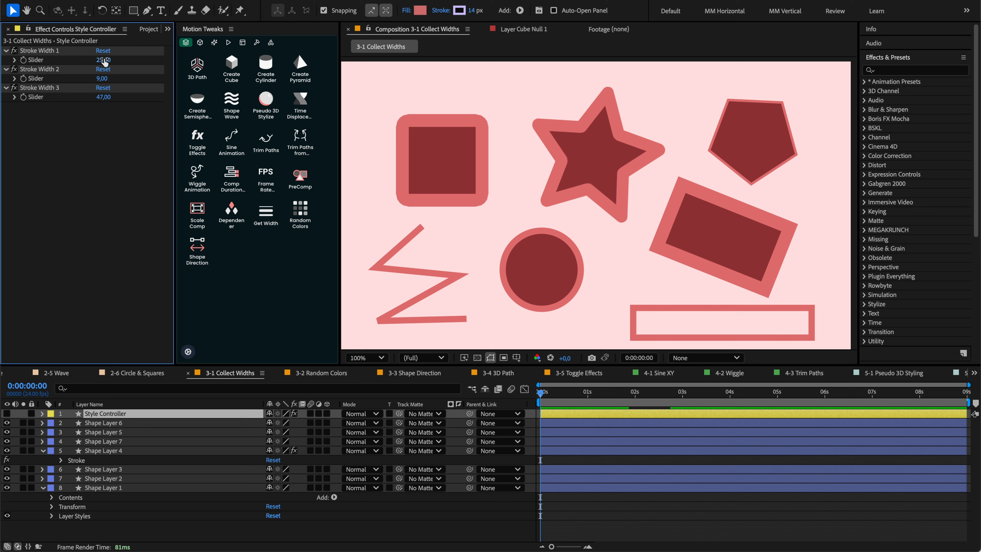
mouse_move(104, 60)
left_mouse_down()
mouse_move(116, 78)
mouse_move(133, 77)
mouse_move(102, 79)
mouse_move(95, 97)
mouse_move(121, 92)
mouse_move(109, 92)
left_mouse_up()
left_click(576, 154)
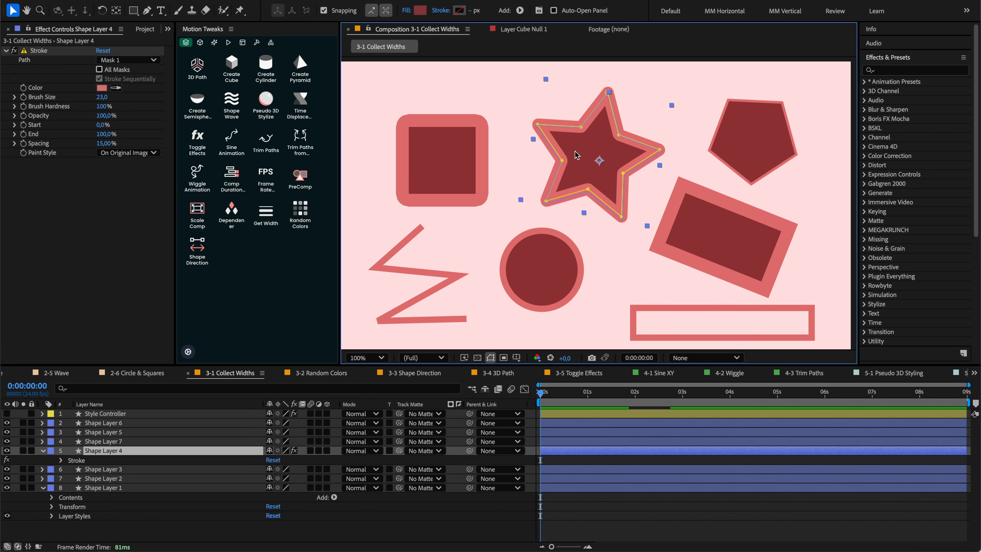
left_click(39, 52)
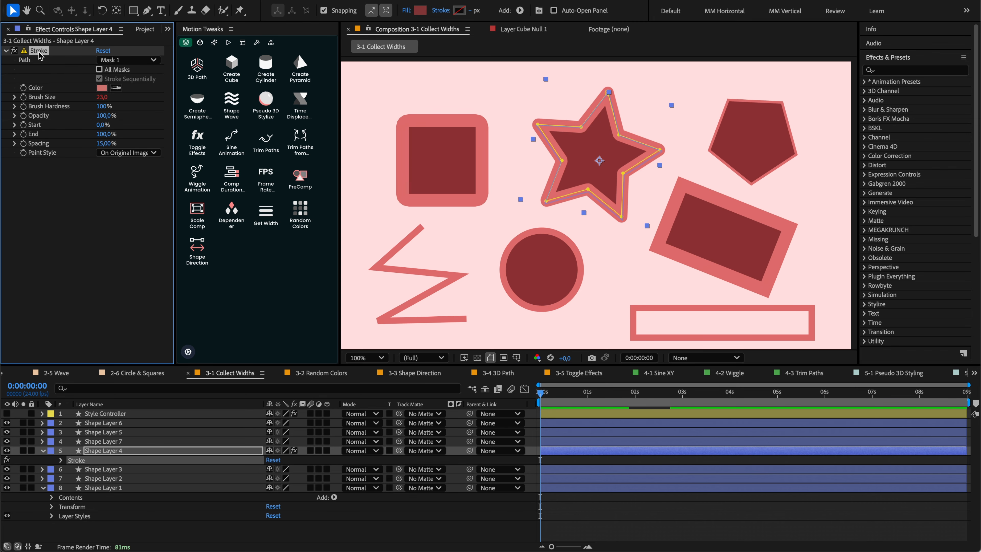
left_click(52, 516)
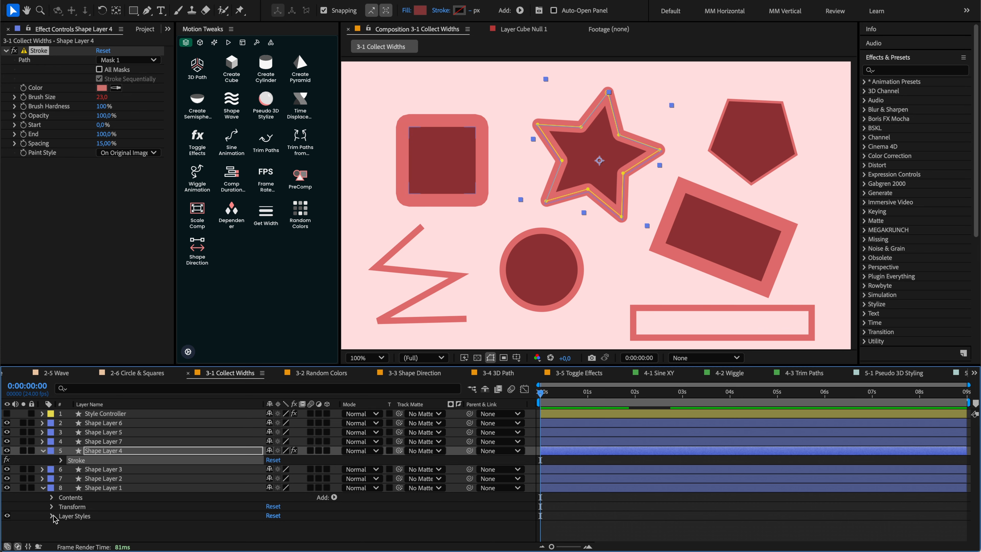
left_click(61, 534)
scroll(77, 503, "down", 2)
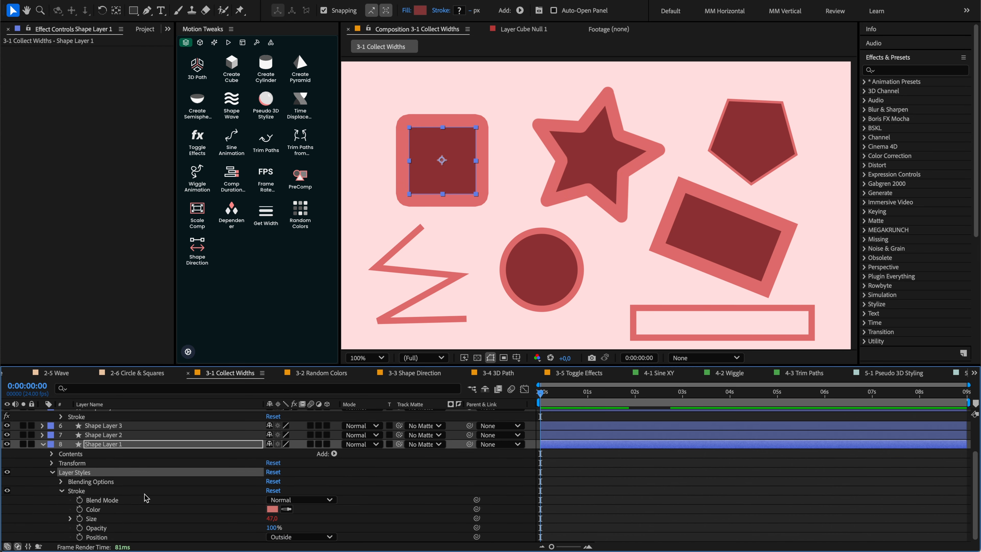
Step: Try a Stroke Width 1 value of 21 on the Style Controller, and delete the controller layer
scroll(116, 444, "up", 2)
left_click(120, 413)
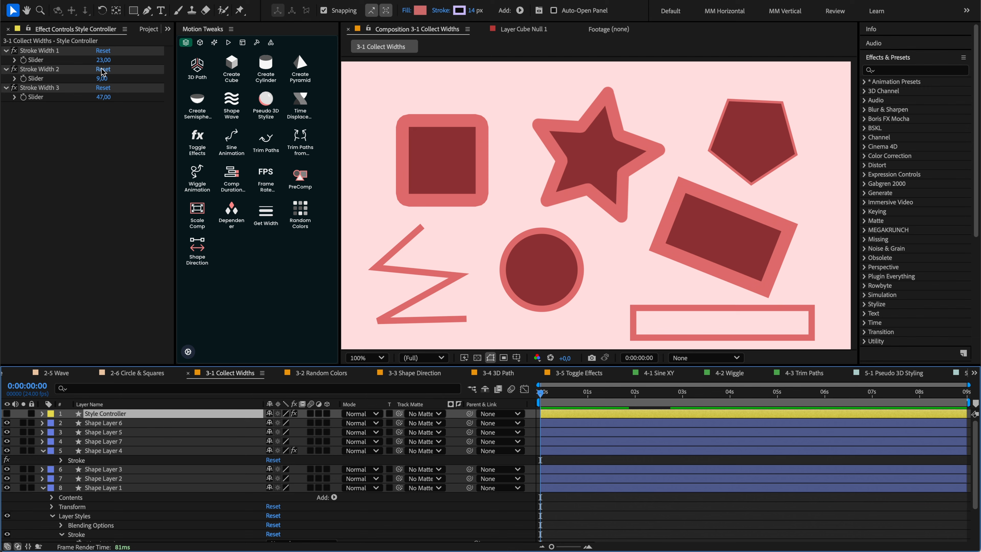
mouse_move(103, 61)
left_mouse_down()
mouse_move(127, 60)
mouse_move(102, 60)
left_mouse_up()
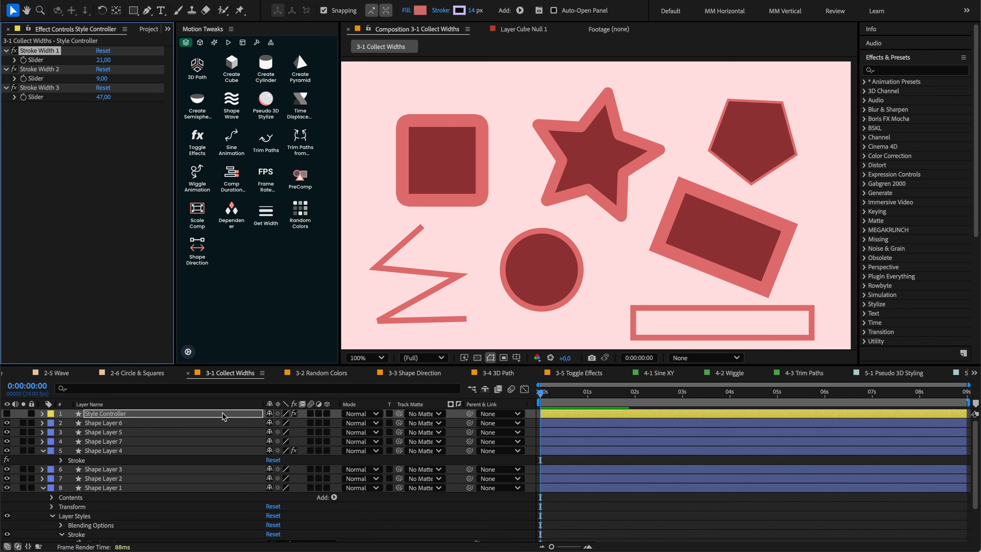
key("Delete")
Step: Precompose all seven shape layers individually, and use Get Width to collect the stroke widths from the nested comps
key("ctrl+a")
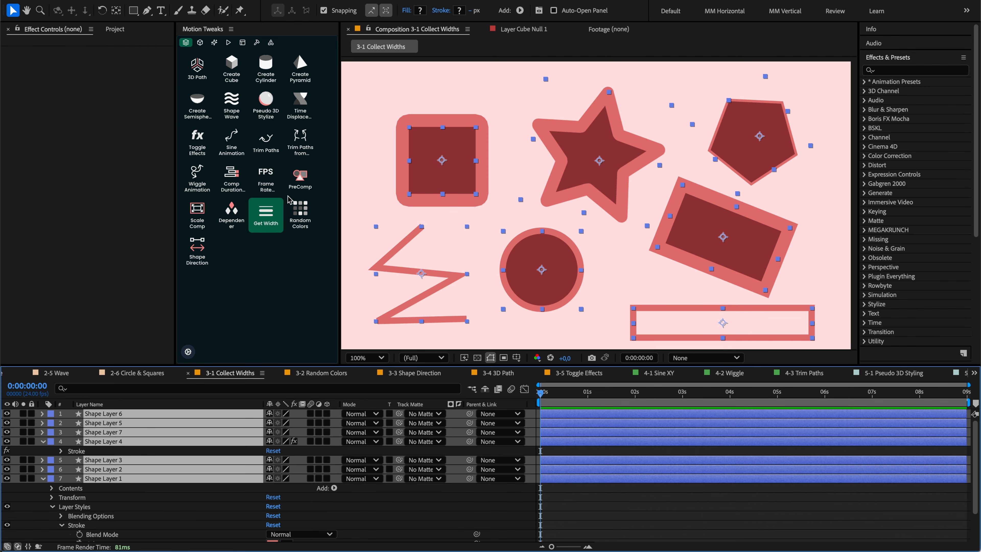
left_click(300, 178, "alt")
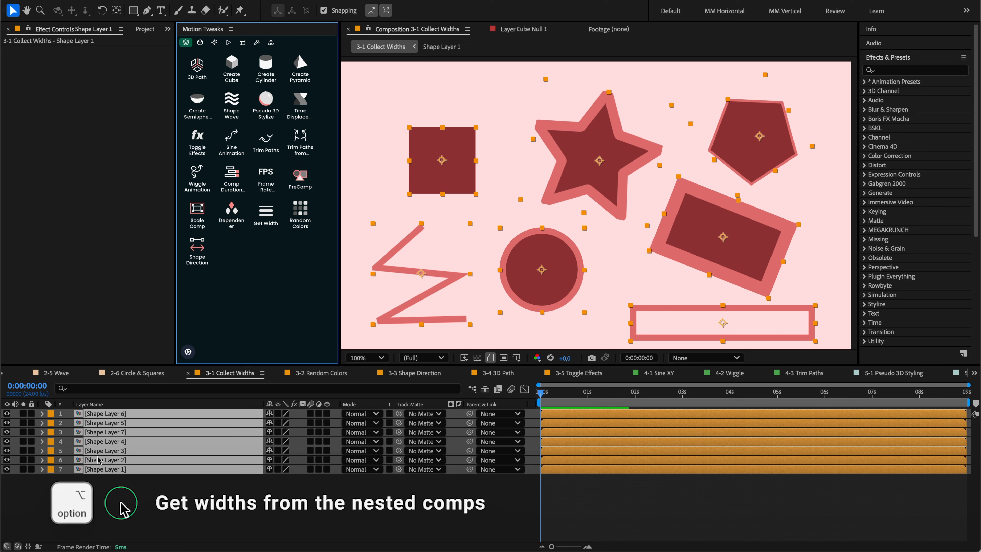
left_click(264, 213, "alt")
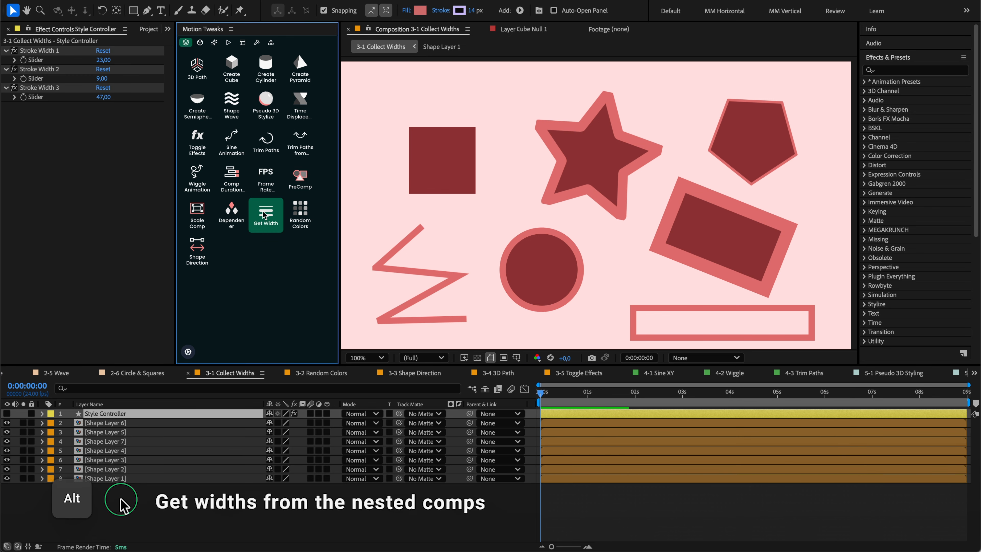
mouse_move(102, 61)
left_mouse_down()
mouse_move(92, 60)
mouse_move(107, 60)
mouse_move(100, 79)
mouse_move(112, 96)
mouse_move(104, 96)
left_mouse_up()
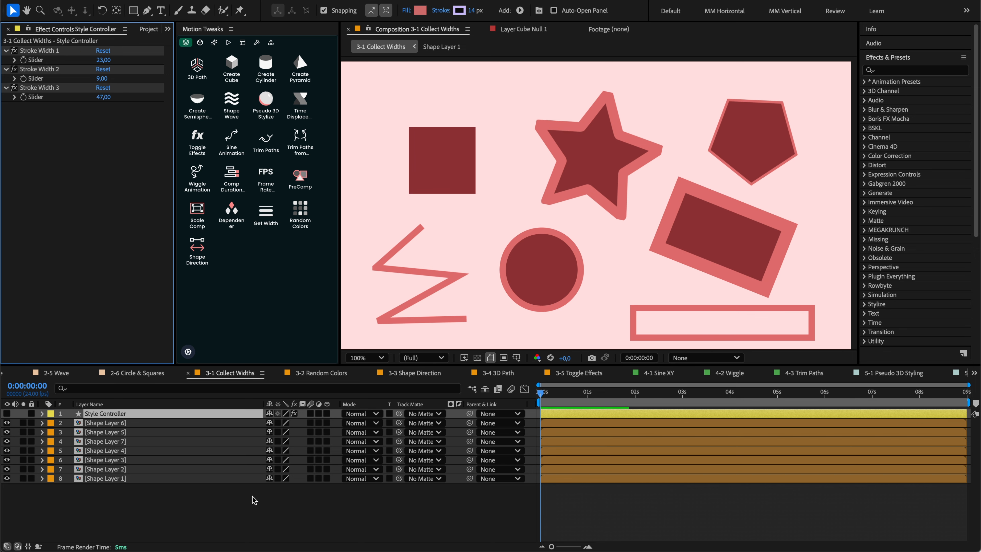
Step: Enable collapse transformations on the seven precomps, and look inside the Shape Layer 6 and Shape Layer 5 comps
left_click_drag(277, 423, 281, 487)
left_click(146, 443)
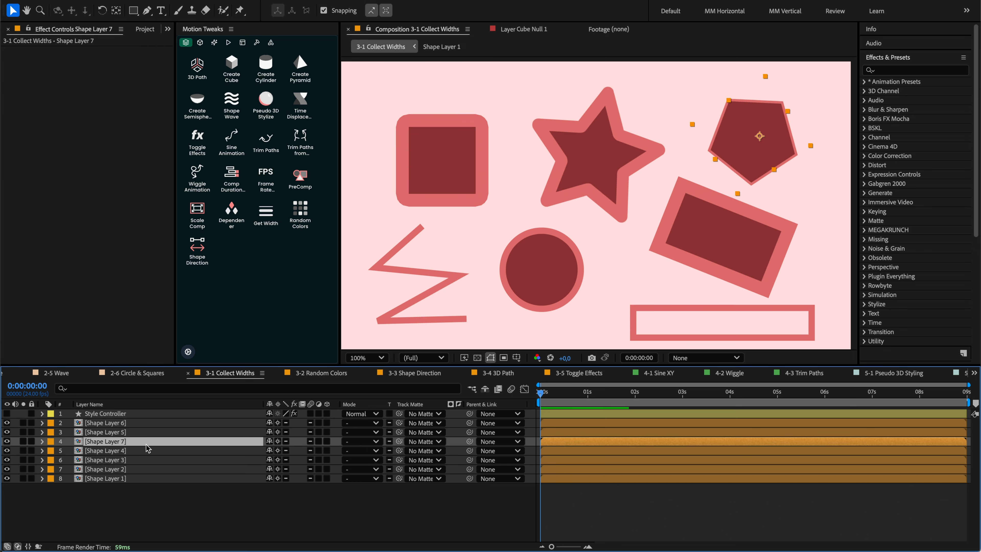
left_click(122, 424)
double_click(119, 423)
key("shift+Escape")
double_click(118, 432)
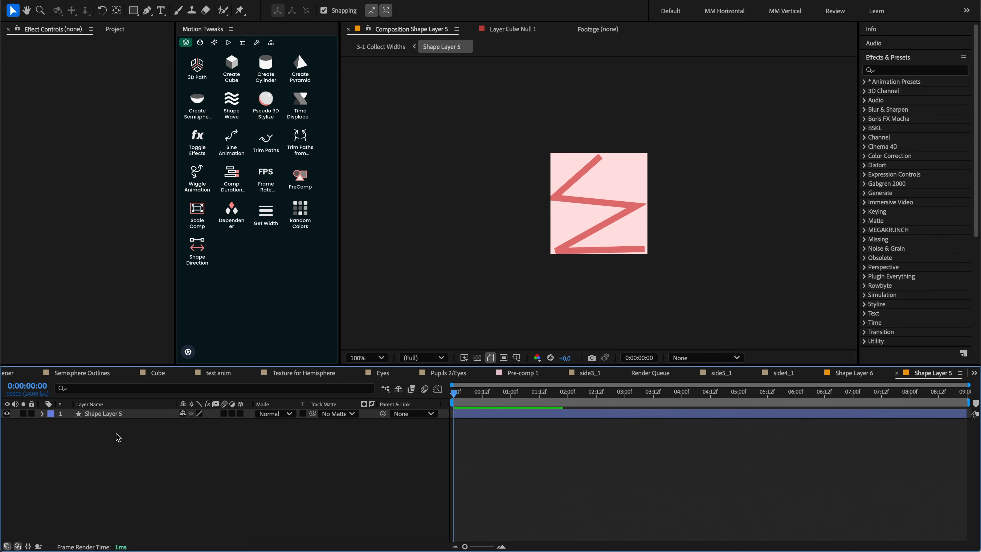
key("shift+Escape")
Step: Try adjusting the Style Controller's stroke width sliders, and undo everything back to the original shape layers
left_click(119, 415)
mouse_move(104, 96)
left_mouse_down()
mouse_move(86, 97)
mouse_move(103, 79)
mouse_move(97, 62)
mouse_move(107, 66)
left_mouse_up()
key("super+z")
key("super+z")
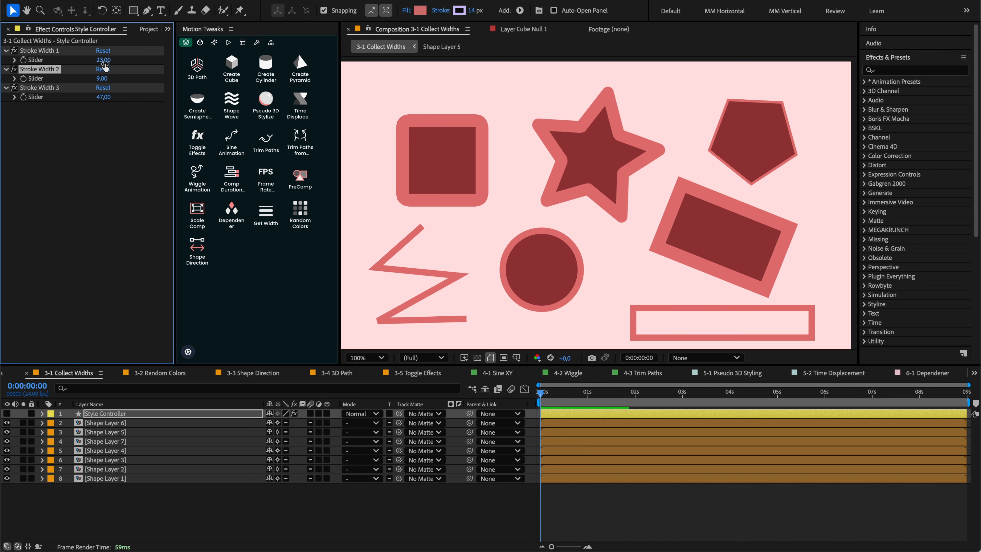
key("super+z")
key("super+z")
key("super+z")
key("super+z")
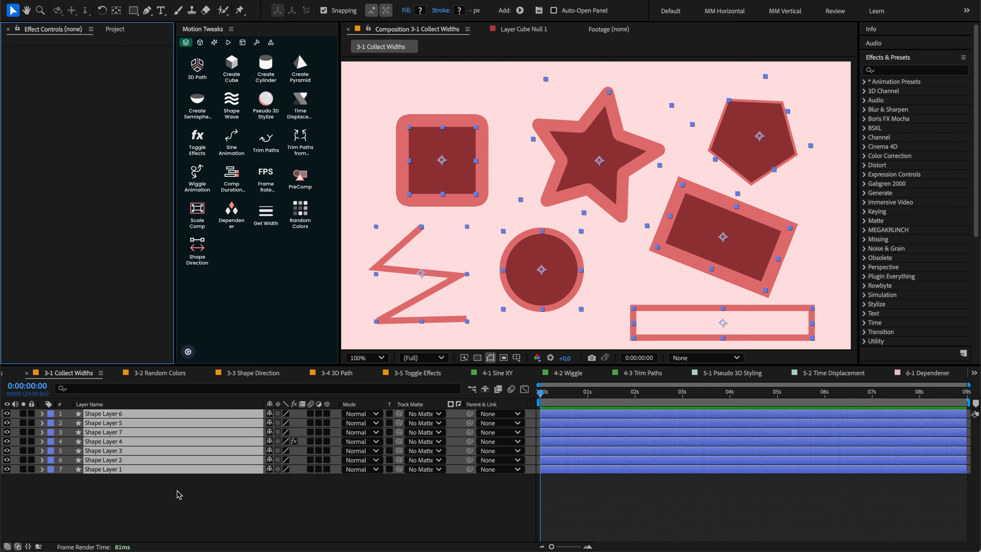
Step: Reveal the circle's Stroke Width keyframes, run Get Width on its layer, and check the animated width at 0:00:02:14
left_click(610, 491)
key("u")
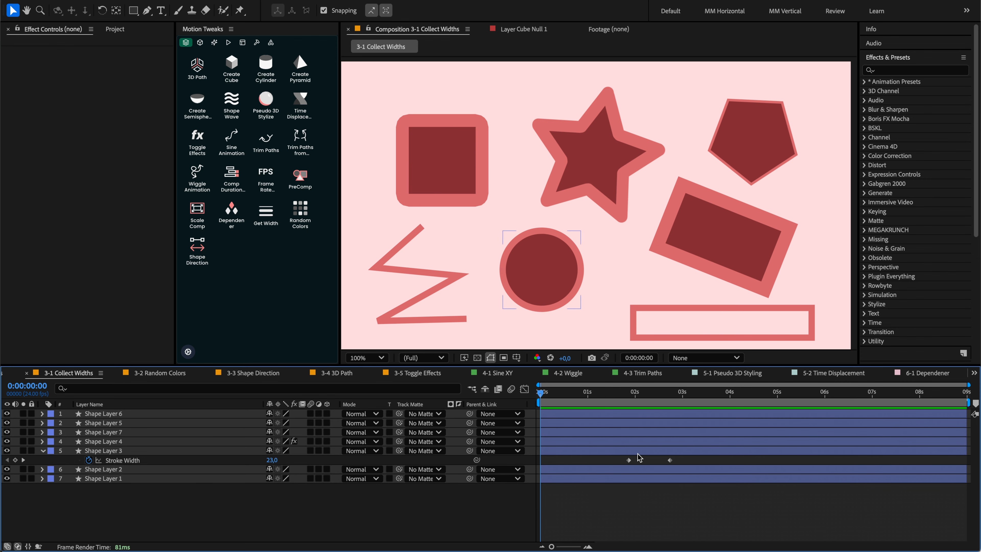
left_click(629, 460)
left_click(576, 460)
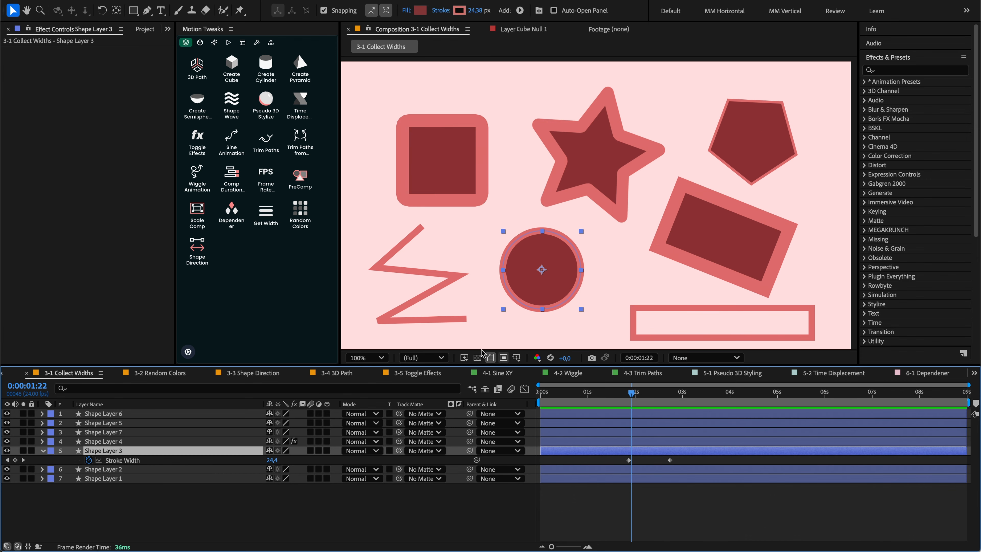
left_click(265, 222)
left_click_drag(658, 394, 664, 394)
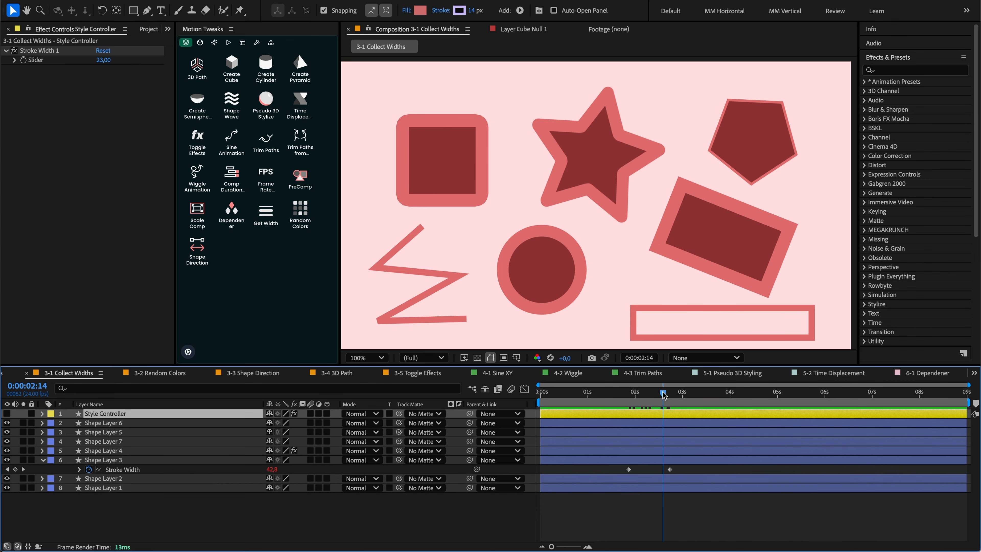
left_click(272, 469)
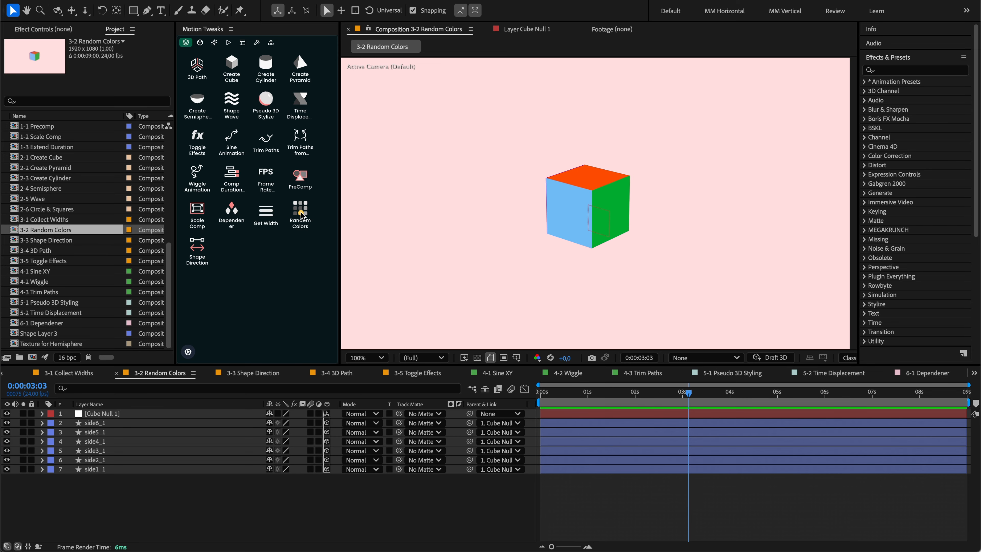
Step: Apply Random Colors repeatedly to all the cube's layers in 3-2 Random Colors
left_click(301, 216)
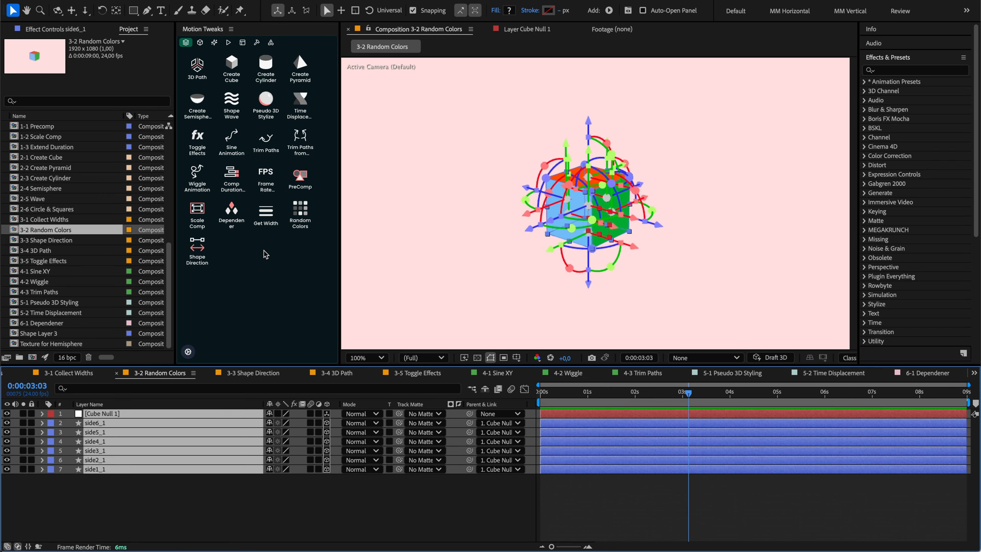
left_click(302, 221)
left_click(302, 221)
left_click(301, 221)
left_click(302, 221)
left_click(302, 221)
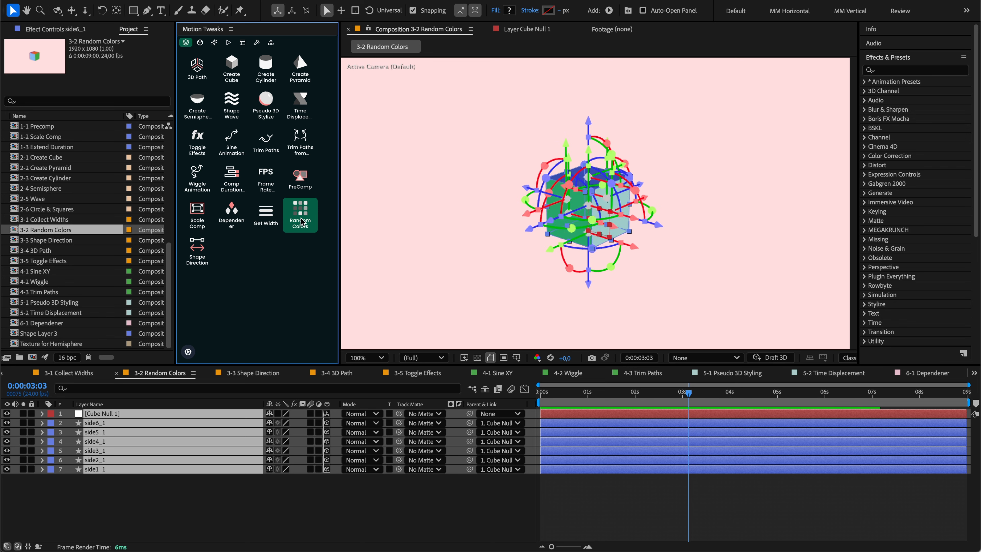
left_click(302, 221)
Step: Try rotating Cube Null 1 around the Y axis to view the colored sides, and undo the rotation
left_click(128, 485)
left_click(127, 414)
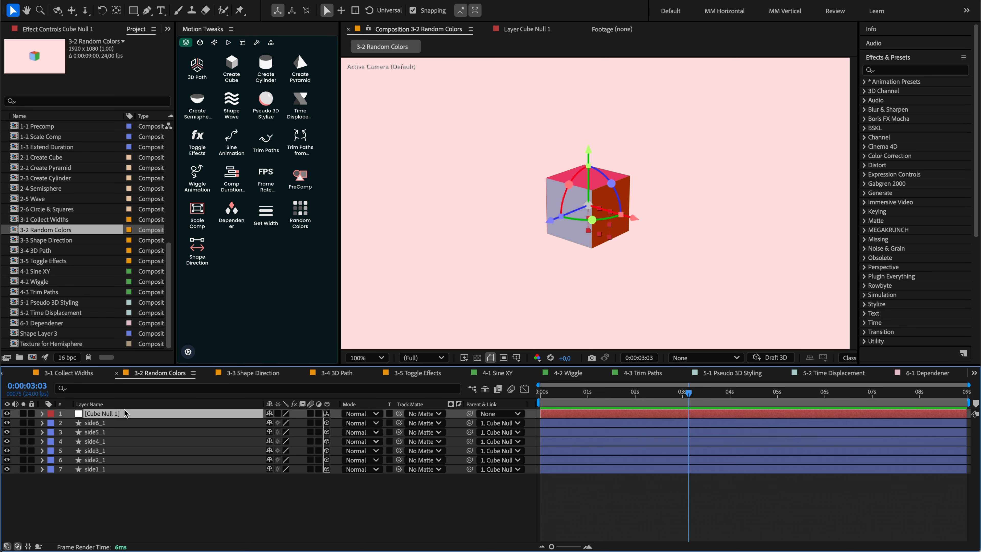
key("r")
left_click_drag(281, 442, 310, 438)
key("super+z")
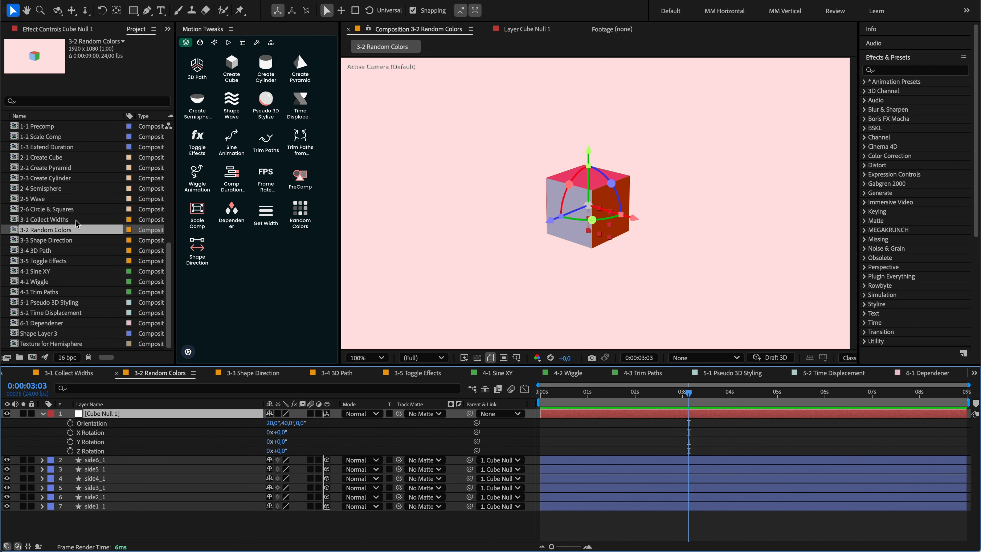
Step: Open 3-1 Collect Widths, apply Random Colors repeatedly to all shape layers, and collect their stroke widths with Get Width
double_click(76, 219)
key("super+a")
left_click(303, 222)
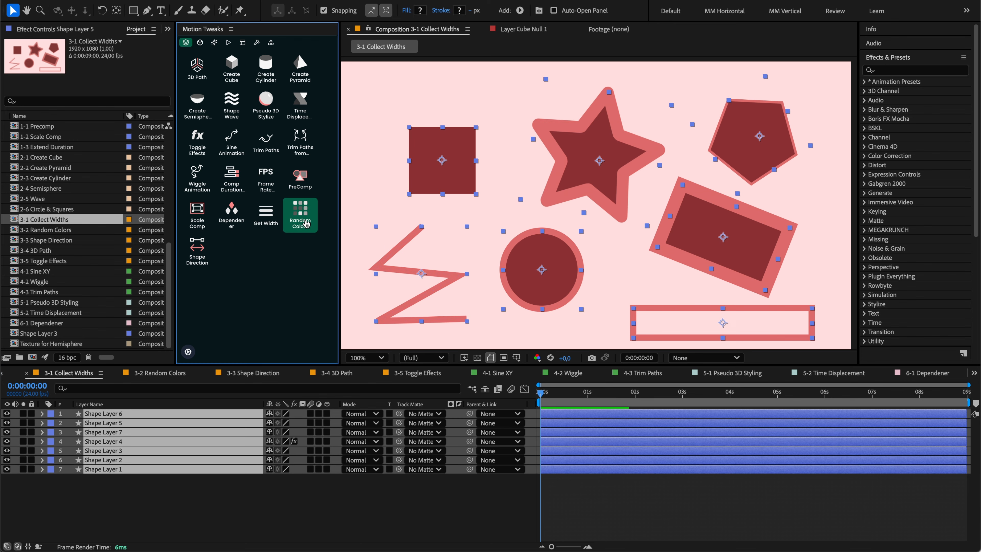
left_click(304, 221)
left_click(303, 222)
left_click(303, 221)
left_click(303, 221)
left_click(303, 222)
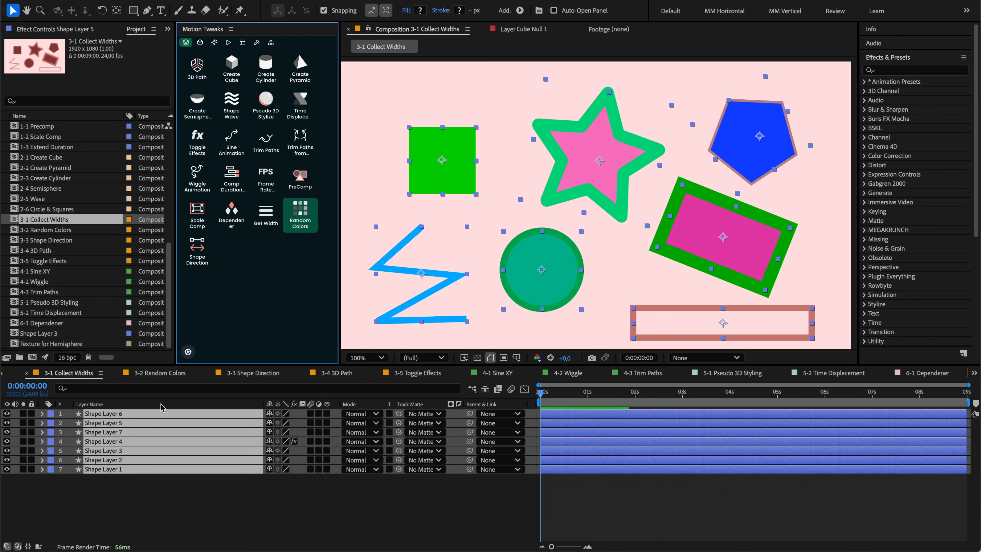
left_click(270, 226)
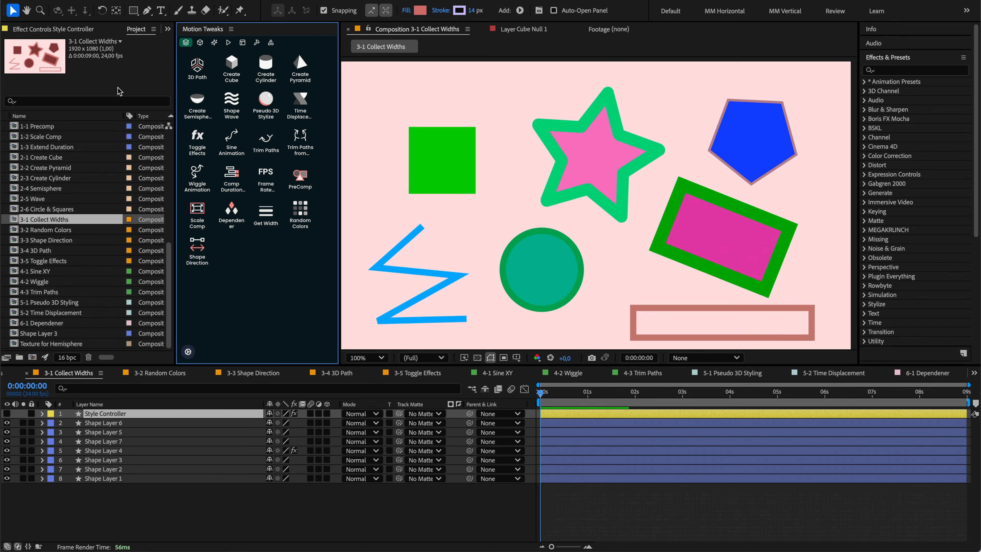
Step: Increase the pentagon's stroke width through the Style Controller, and apply Random Colors to all layers of 3-1 Collect Widths
left_click(107, 31)
left_click_drag(102, 81, 120, 81)
left_click(130, 423)
key("ctrl+a")
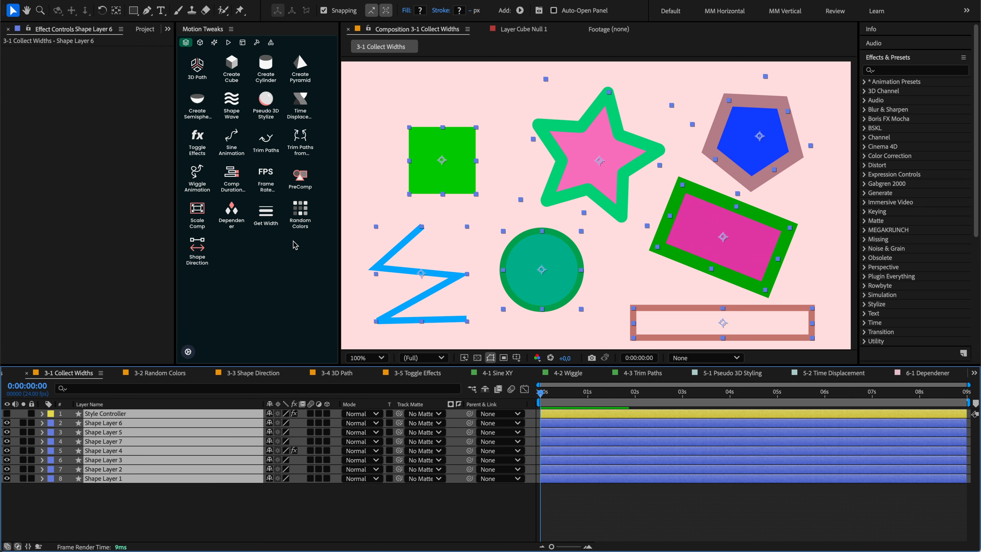
left_click(296, 227)
left_click(296, 228)
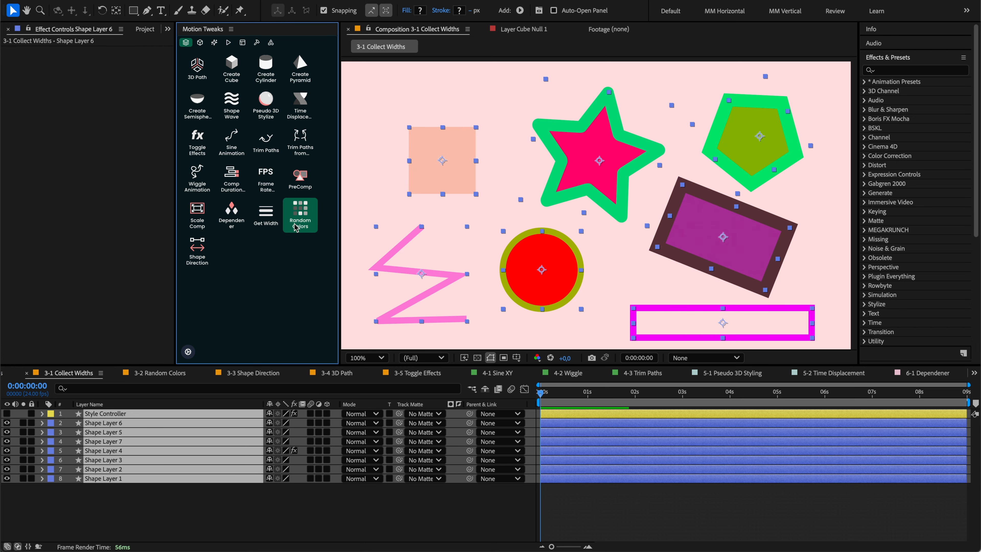
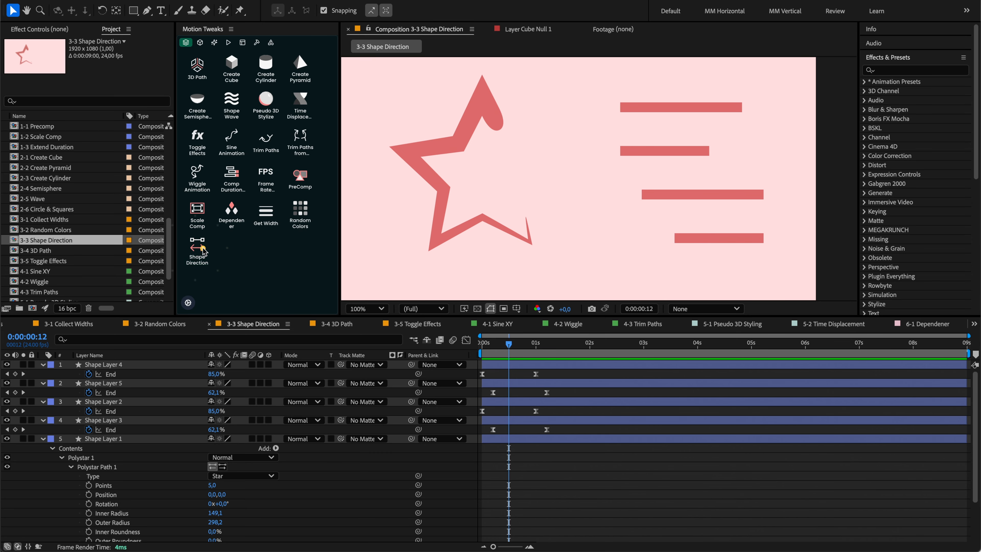
Step: Reverse the direction of the star's Polystar Path 1 in Shape Layer 1 and restore it
left_click(449, 176)
scroll(135, 391, "down", 1)
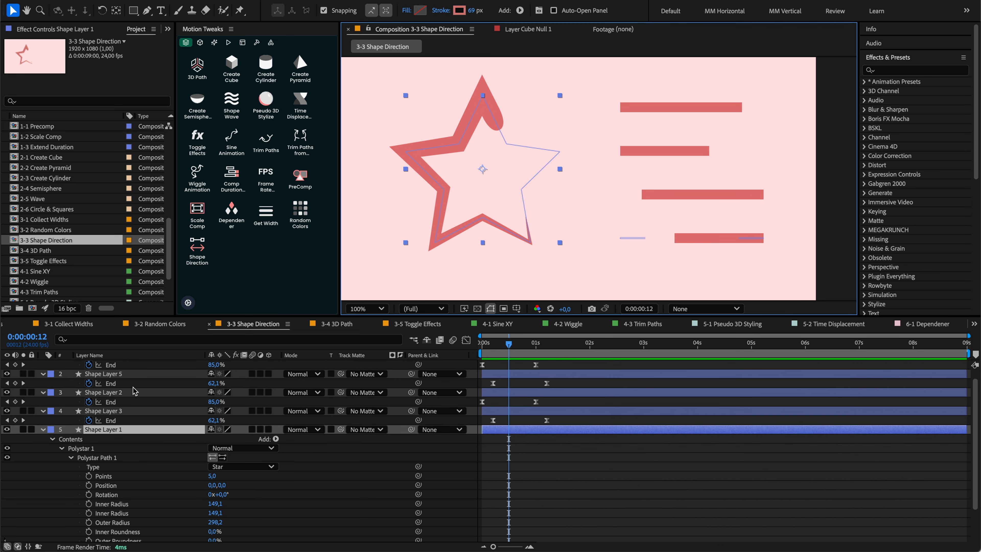
left_click(94, 459)
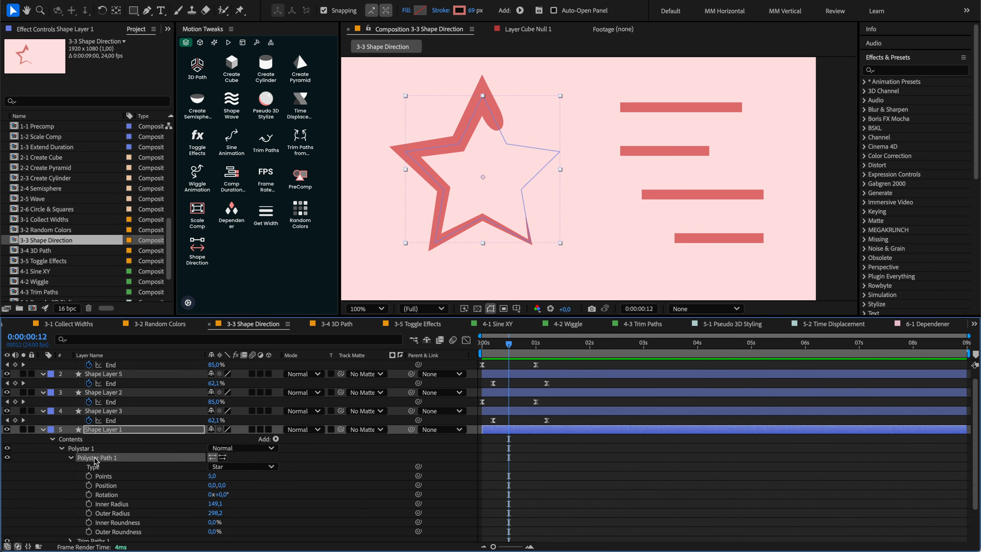
left_click(222, 457)
left_click(213, 459)
left_click(222, 458)
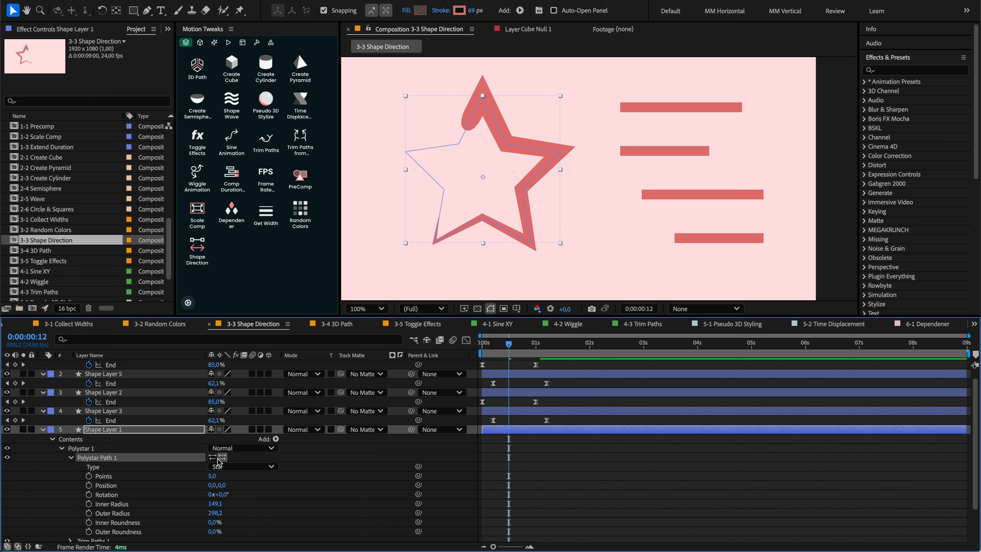
left_click(212, 458)
Step: Inspect the path contents of Shape Layer 3 and Shape Layer 2, and collapse both layers
scroll(211, 457, "up", 1)
left_click(97, 420)
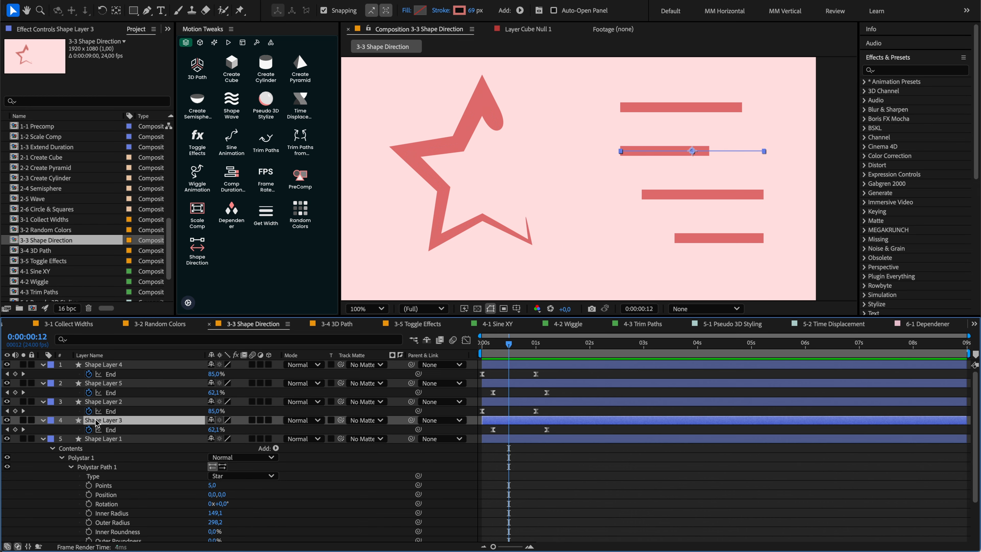
left_click(44, 420)
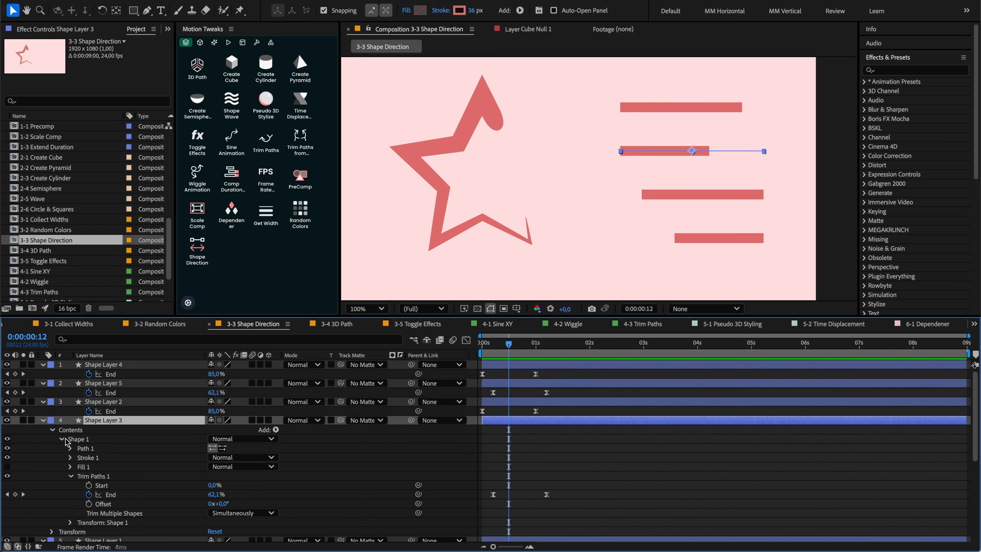
left_click(43, 402)
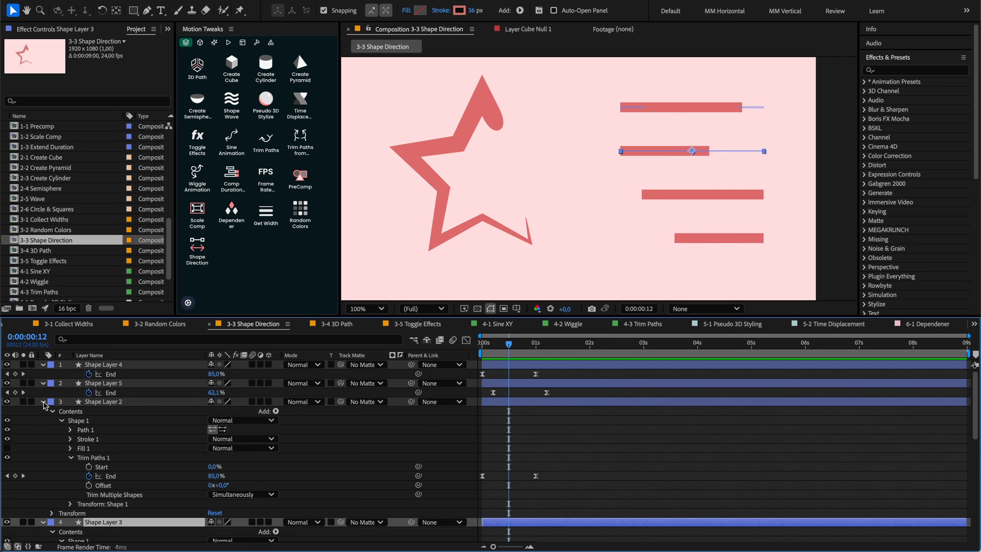
left_click(43, 401)
left_click(43, 411)
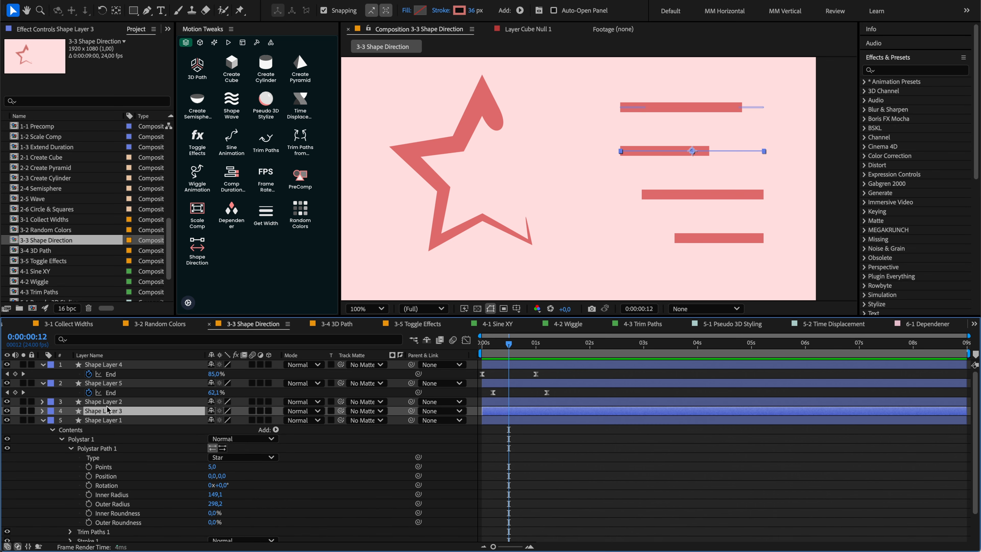
Step: Apply Shape Direction repeatedly to the star's Shape Layer 1 to flip its path back and forth
left_click(106, 420)
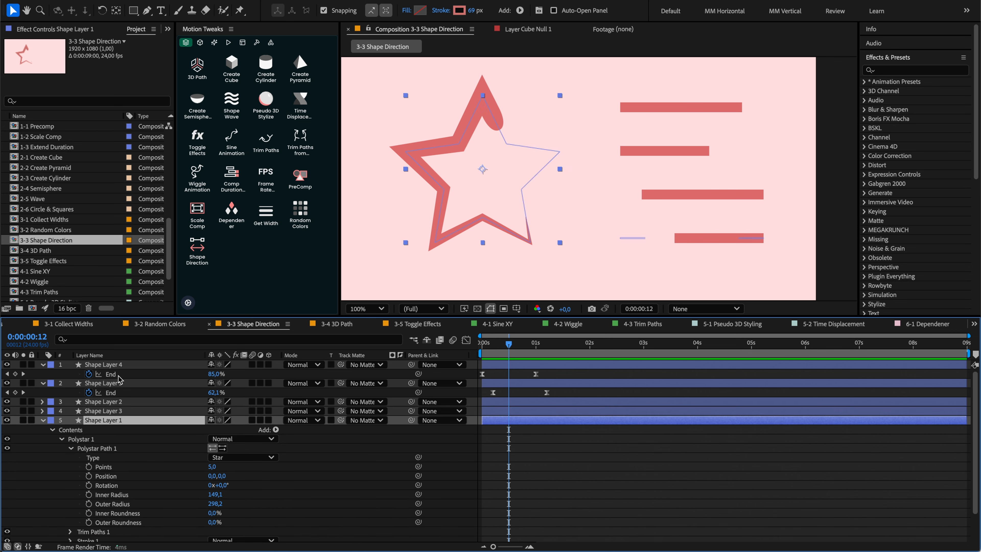
left_click(191, 261)
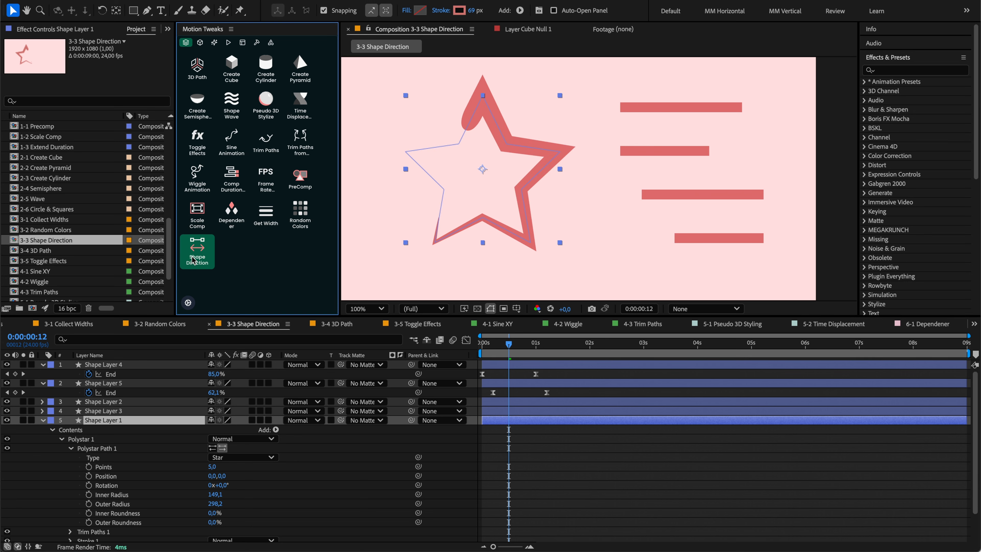
left_click(194, 258)
left_click(193, 258)
left_click(193, 258)
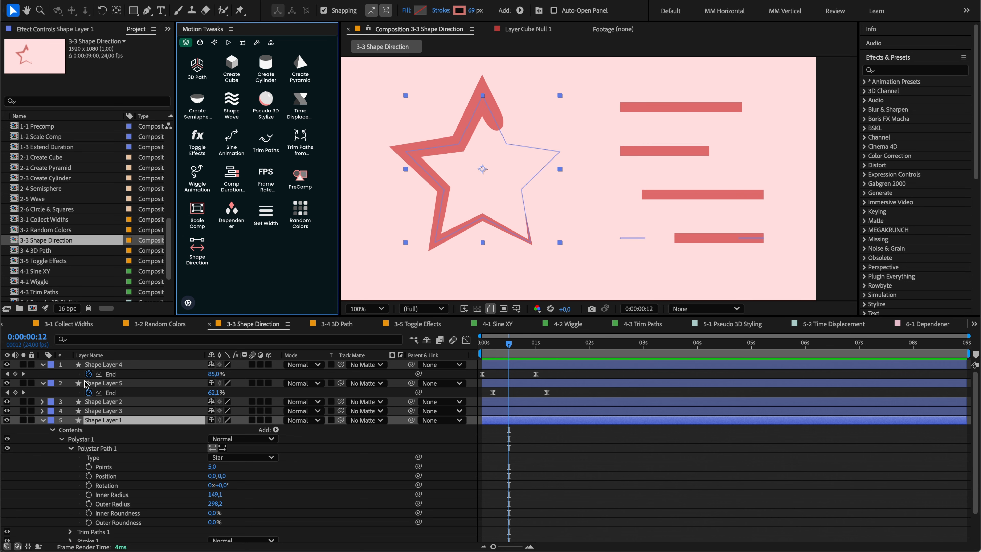
Step: Apply Shape Direction repeatedly to the four line layers, Shape Layer 3 through Shape Layer 4, to flip their drawing direction
left_click(96, 410)
left_click(104, 366, "shift")
left_click(197, 253)
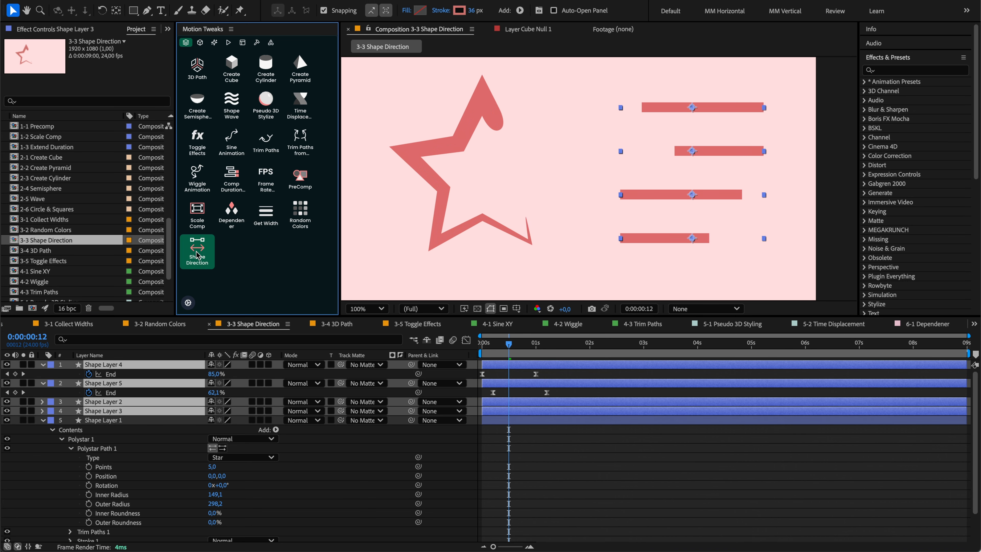
left_click(196, 255)
left_click(104, 402)
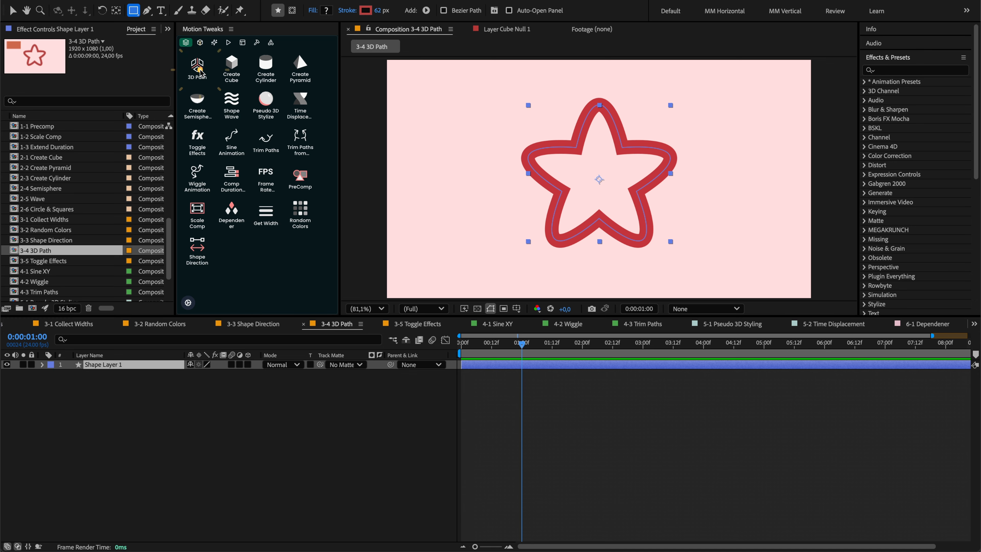
Step: Run 3D Path on the star's Shape Layer 1 in 3-4 3D Path and activate the Selection tool
left_click(199, 72)
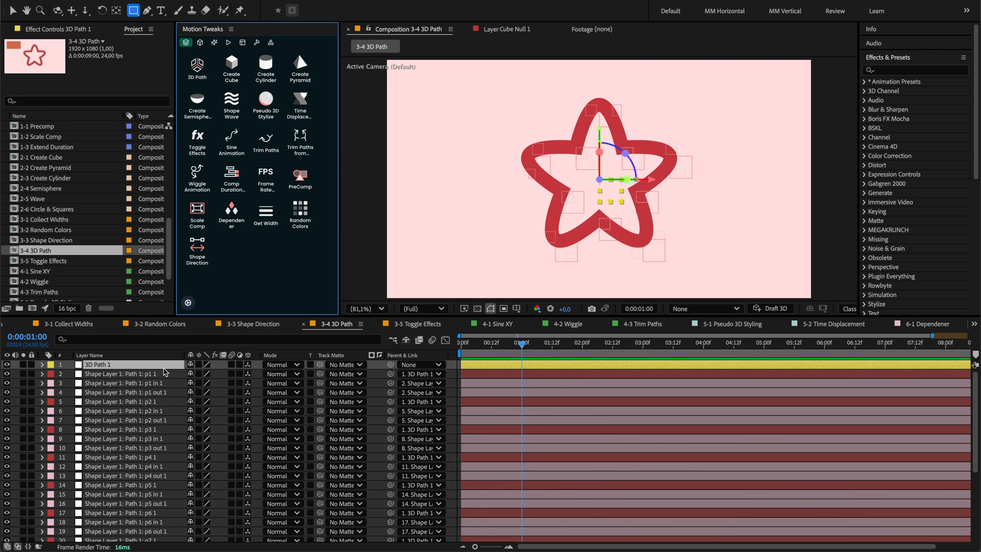
key("v")
Step: Try moving the star's p1 and p3 point nulls in the composition, and undo each move
left_click(622, 123)
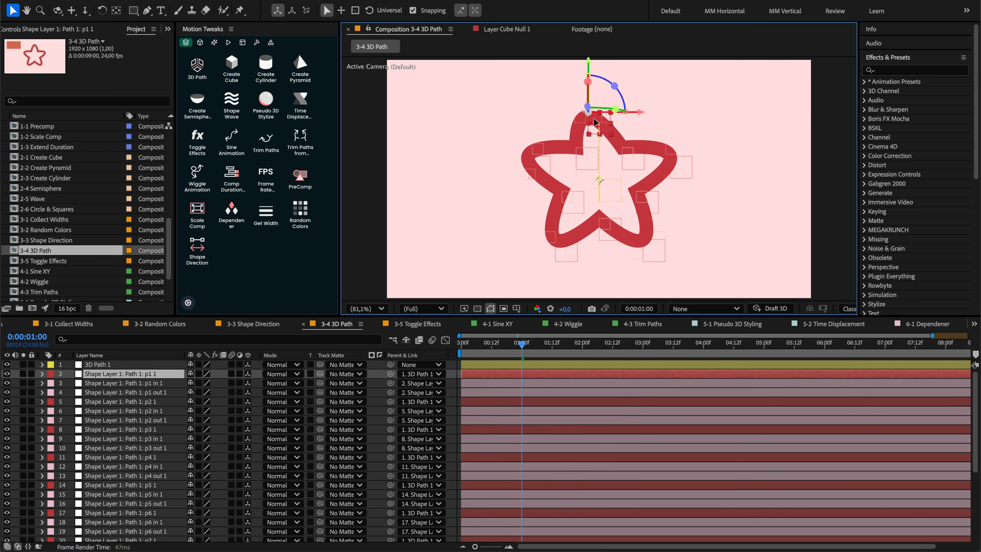
left_click_drag(622, 121, 625, 120)
key("super+z")
mouse_move(684, 171)
left_mouse_down()
mouse_move(710, 179)
mouse_move(682, 168)
left_mouse_up()
key("super+z")
scroll(634, 128, "up", 1)
left_click_drag(615, 114, 611, 154)
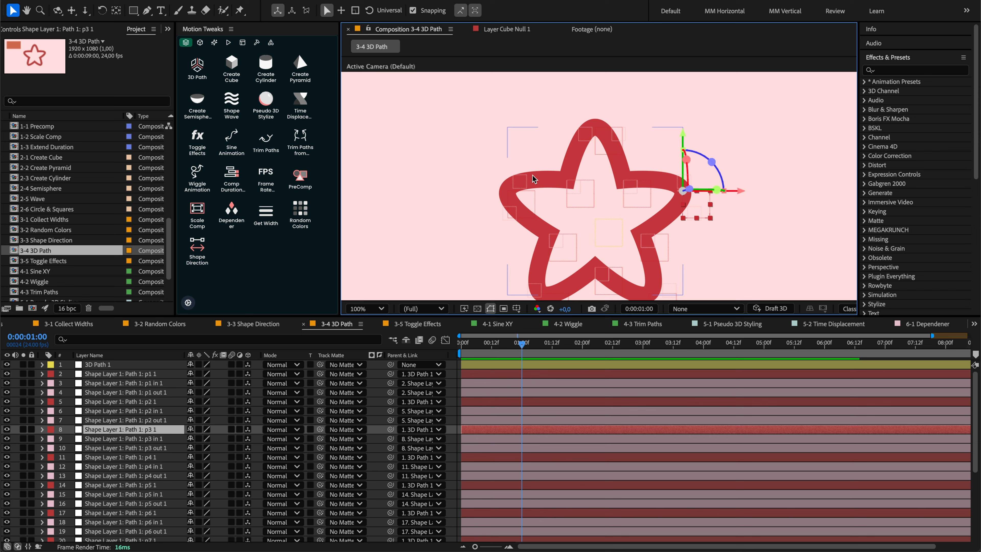
Step: Try pulling a handle null and the p9 point null of the star's left tip outward, undoing each move
left_click(525, 182)
left_click_drag(520, 185, 471, 156)
key("super+z")
left_click(510, 219)
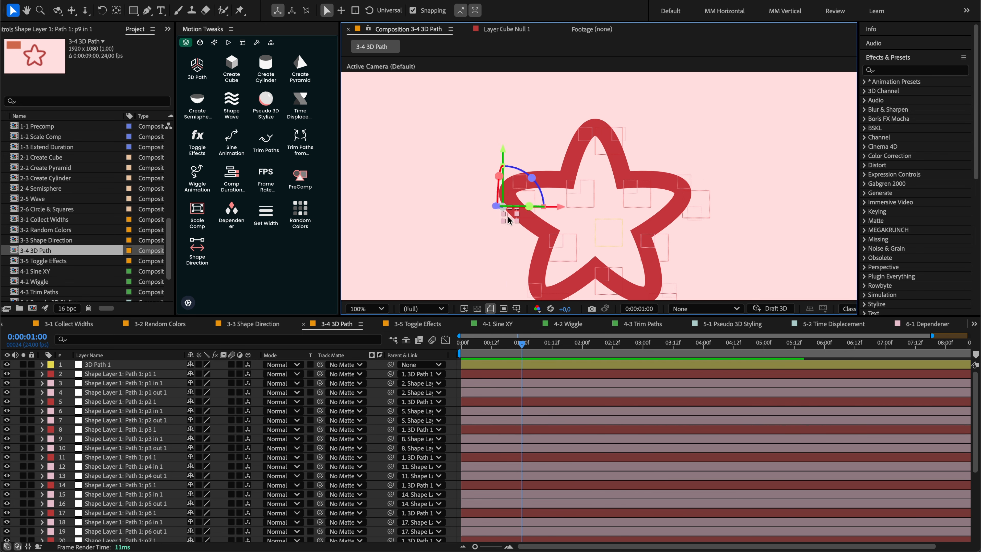
left_click(527, 200)
left_click_drag(529, 202, 454, 193)
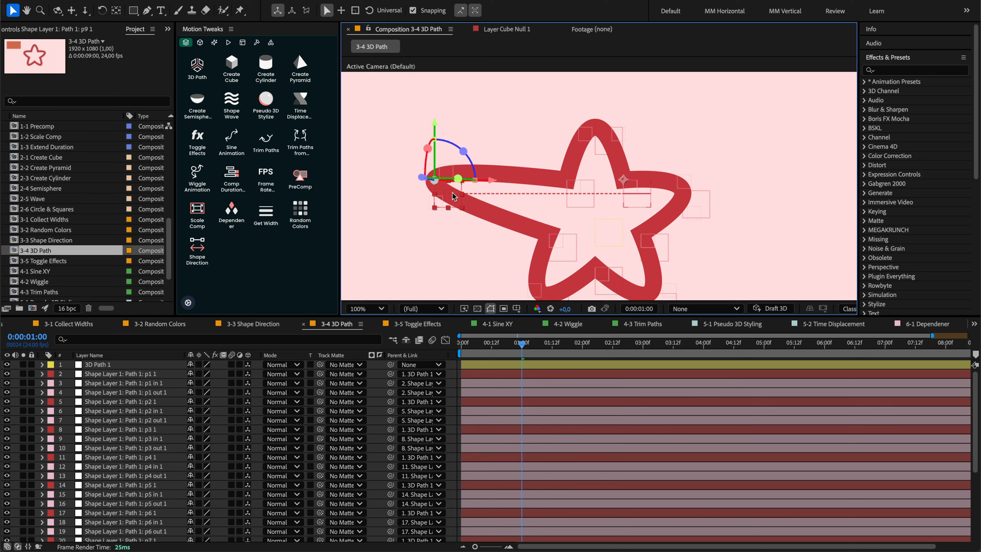
key("super+z")
Step: Try moving the star's inner p10 point null toward the right, and undo the move
left_click_drag(585, 198, 629, 214)
key("super+z")
key("super+z")
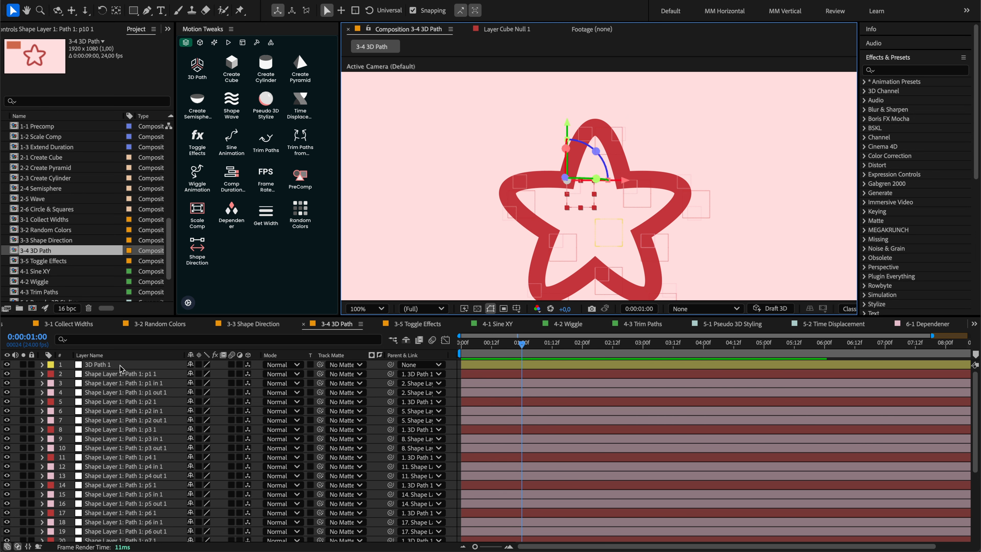
Step: Reveal the rotation properties of the 3D Path 1 null, try rotating it around the Y axis, and undo the rotation
left_click(123, 365)
key("r")
left_click_drag(199, 393, 319, 390)
key("super+z")
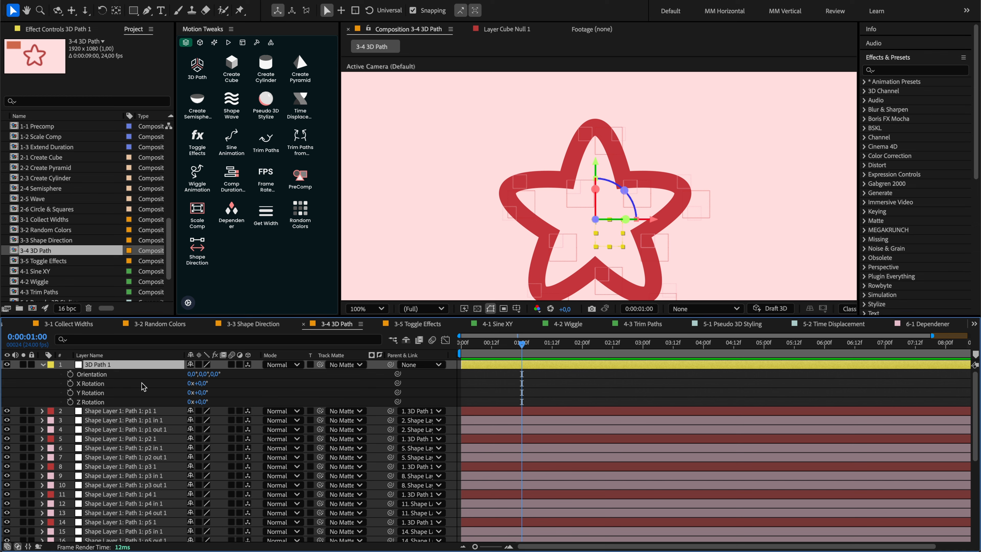
Step: Try rotating the 3D Path 1 null about its X axis to 1x+187°, and undo the rotation
left_click_drag(198, 393, 242, 383)
key("super+z")
key("super+z")
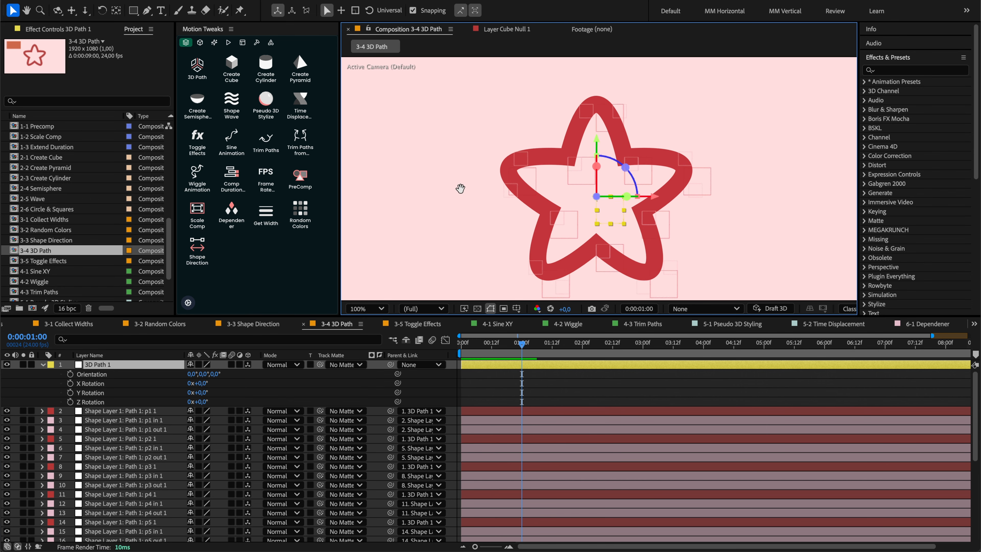
key("space")
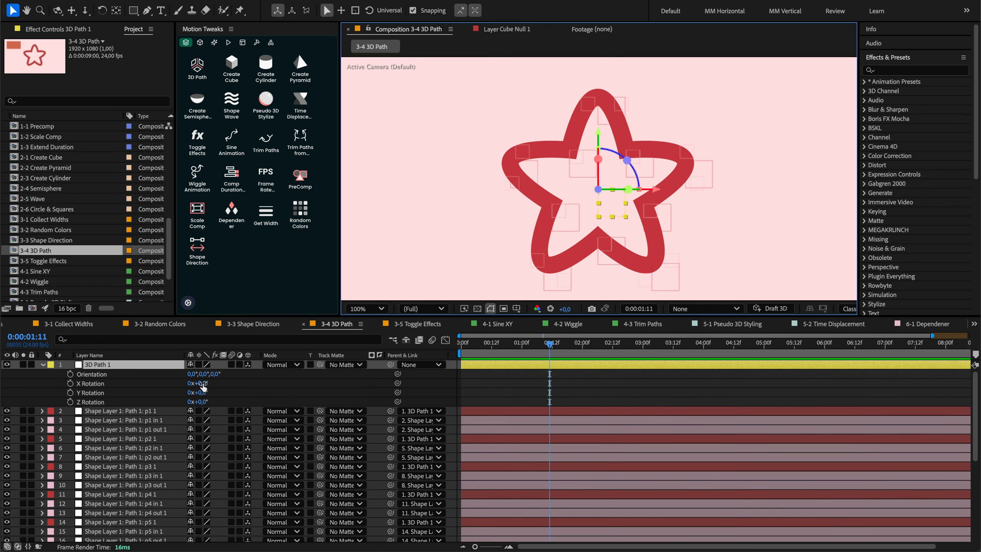
left_click_drag(203, 386, 496, 374)
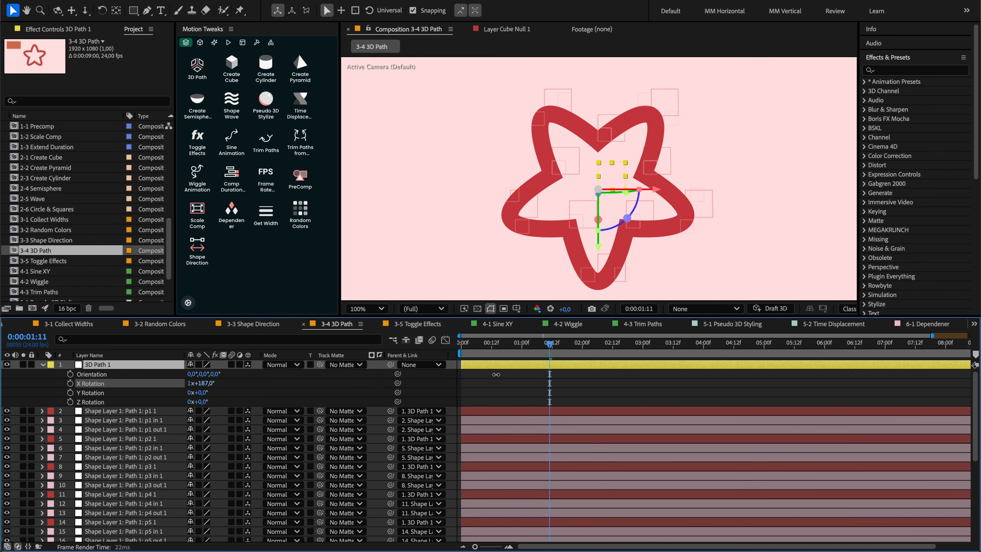
key("super+z")
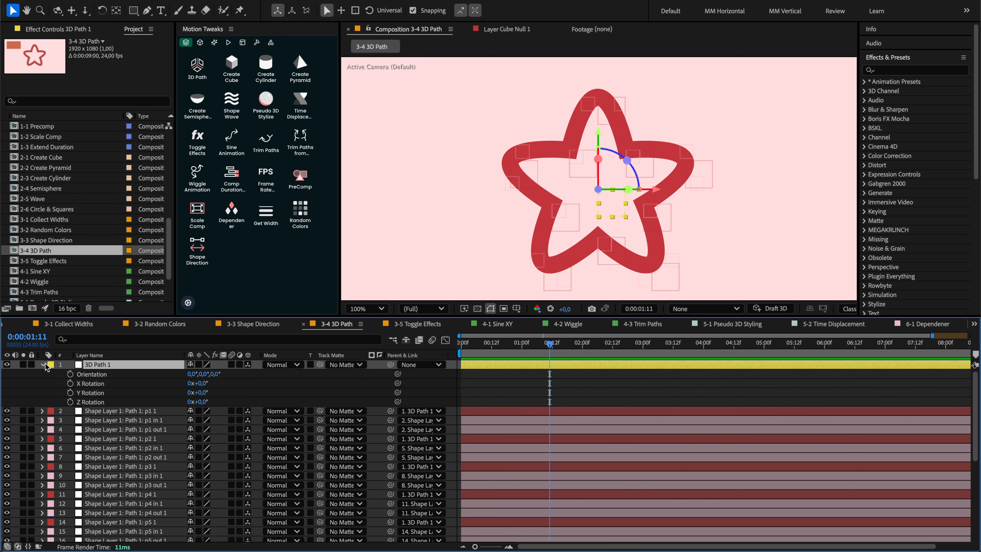
Step: Set the Y rotation of the 3D Path 1 null to 65° and try moving the null of the star's first point
left_click(42, 364)
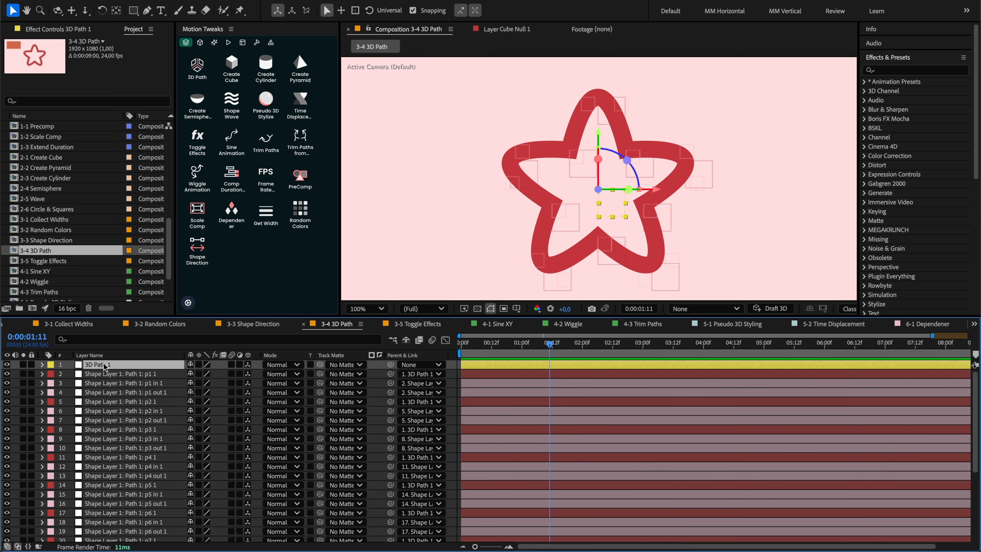
key("r")
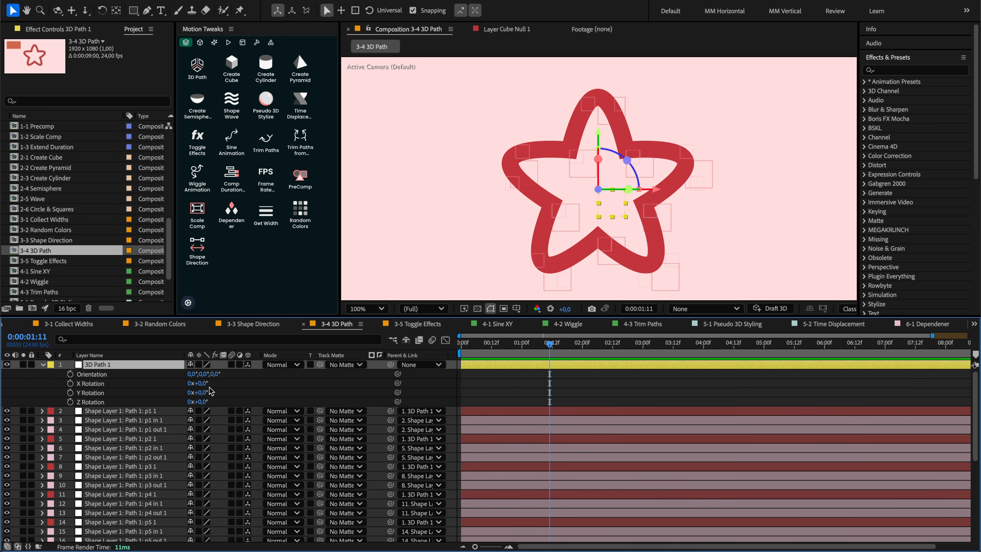
left_click_drag(212, 390, 235, 392)
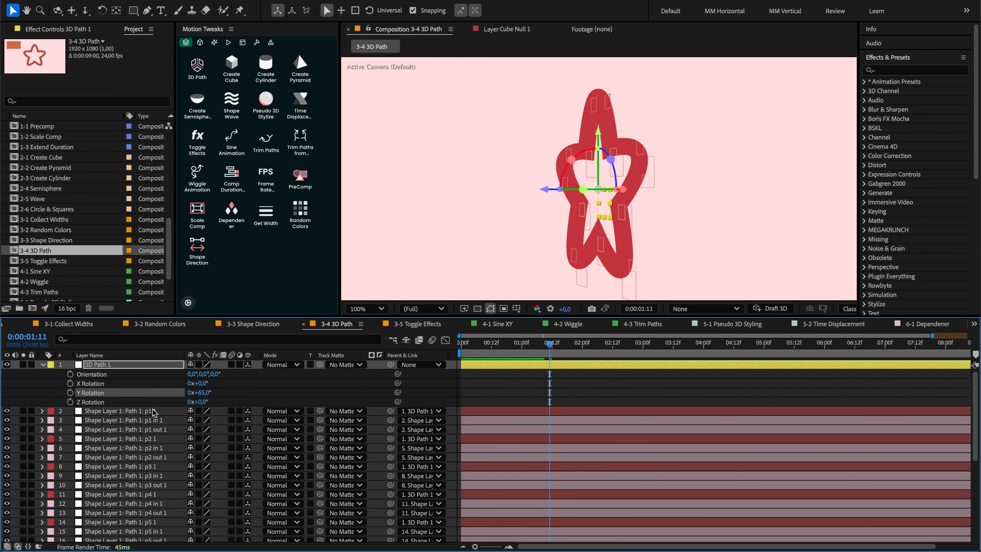
left_click(123, 412)
left_click_drag(544, 103, 555, 105)
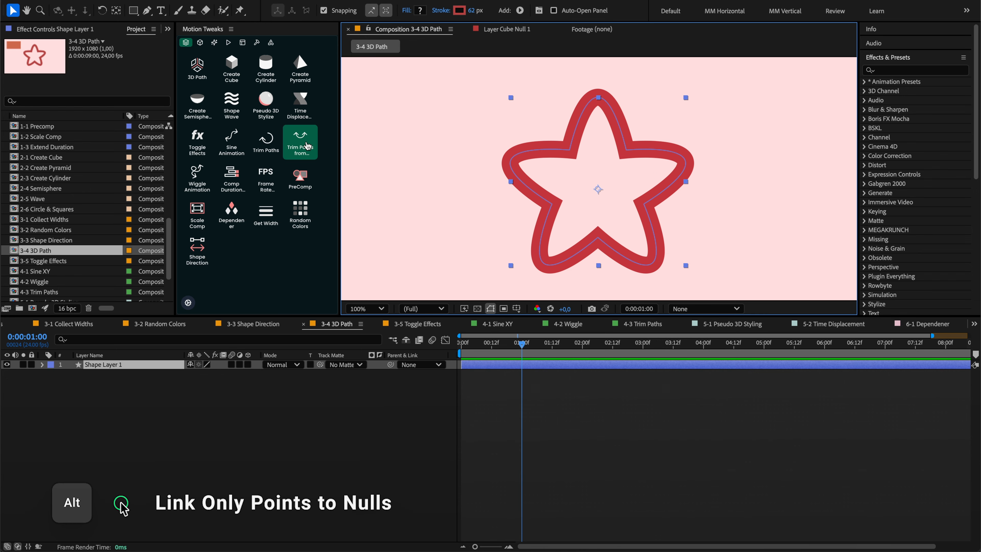
Step: Apply 3D Path to the star with only its points linked to nulls, and try moving the top point's null
left_click(198, 66, "alt")
left_click_drag(608, 107, 586, 111)
key("super+z")
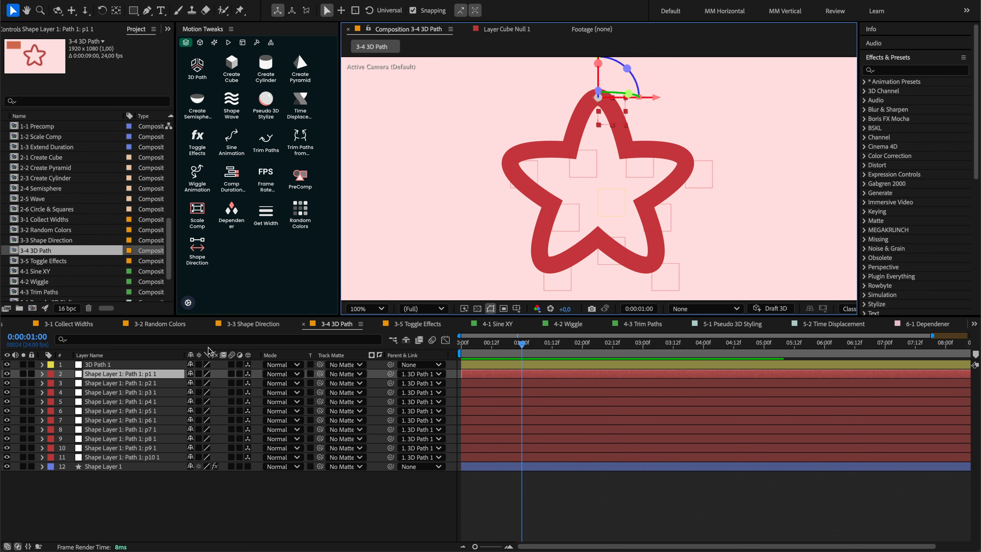
Step: Try rotating the 3D Path 1 controller null, and undo everything back to the plain star shape layer
left_click(98, 364)
key("r")
mouse_move(205, 393)
left_mouse_down()
mouse_move(236, 391)
mouse_move(142, 398)
mouse_move(230, 401)
mouse_move(195, 403)
left_mouse_up()
key("super+z")
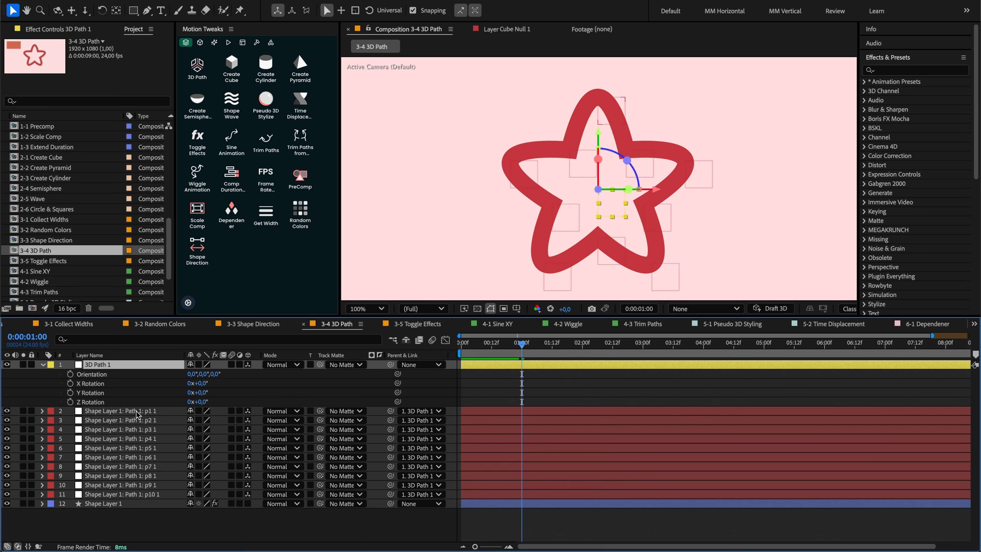
left_click(136, 411)
left_click(135, 430)
key("super+z")
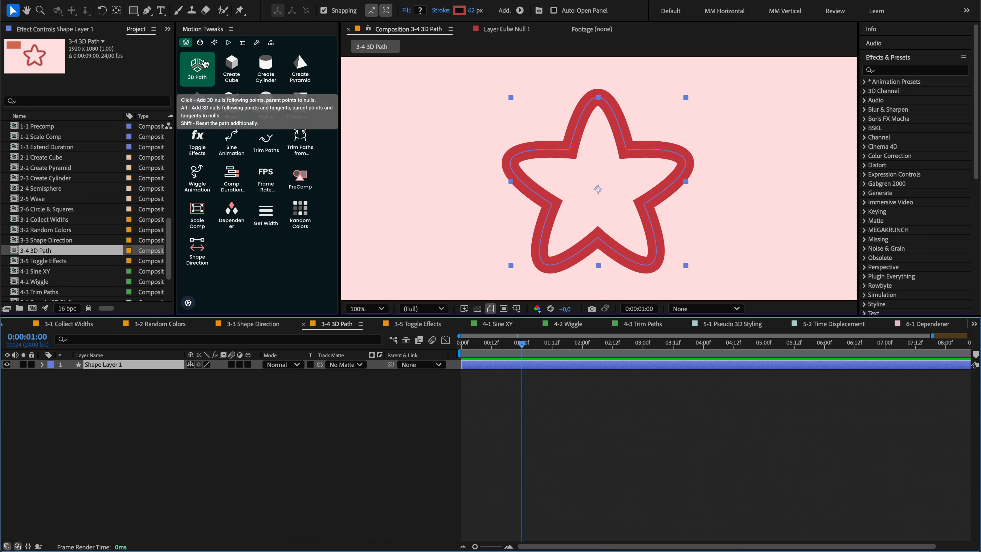
Step: Draw a rectangle of about 359 × 237 px as a new shape layer, up and to the left of the star
left_click(188, 432)
left_click(133, 11)
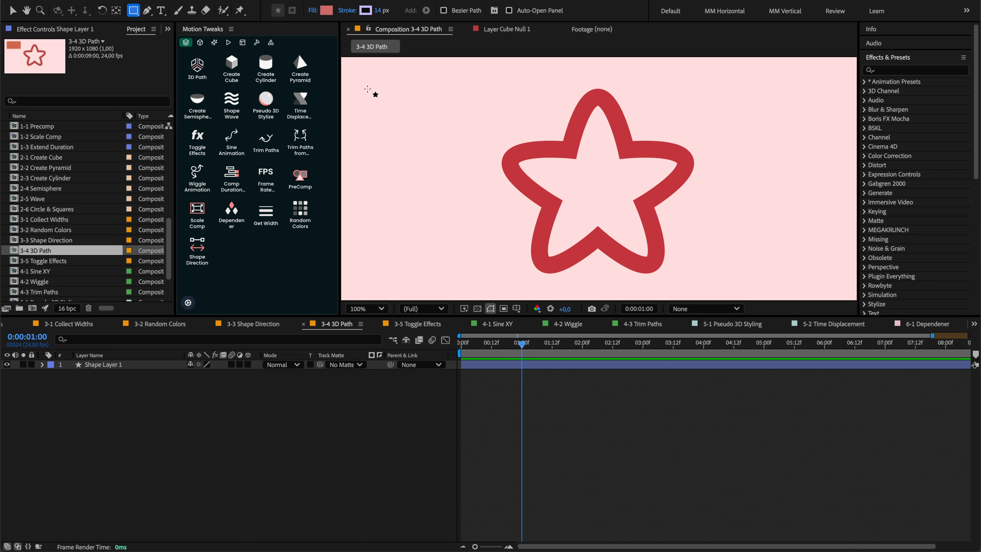
mouse_move(365, 78)
left_mouse_down()
mouse_move(438, 144)
mouse_move(463, 143)
left_mouse_up()
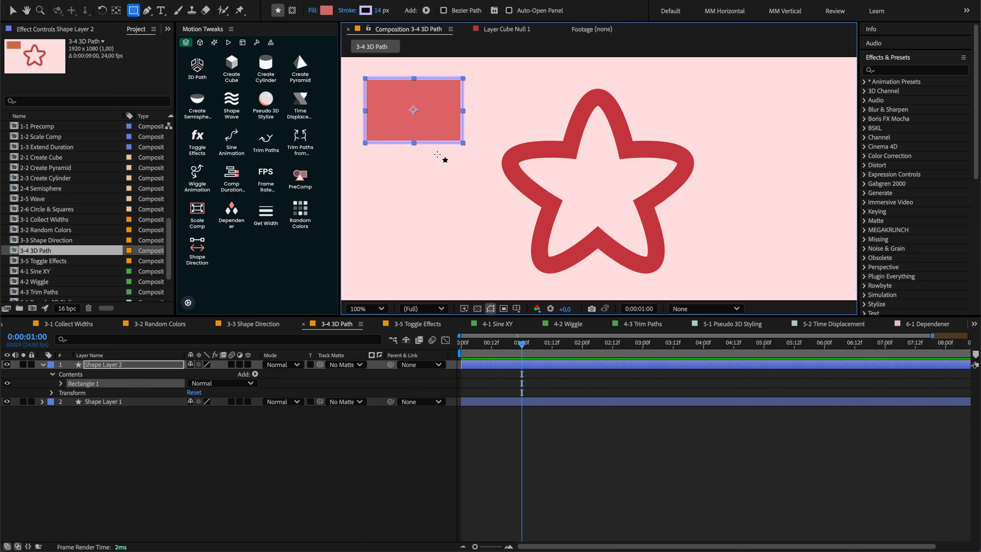
Step: Convert the new rectangle's parametric Rectangle Path 1 to a Bezier path
left_click(62, 384)
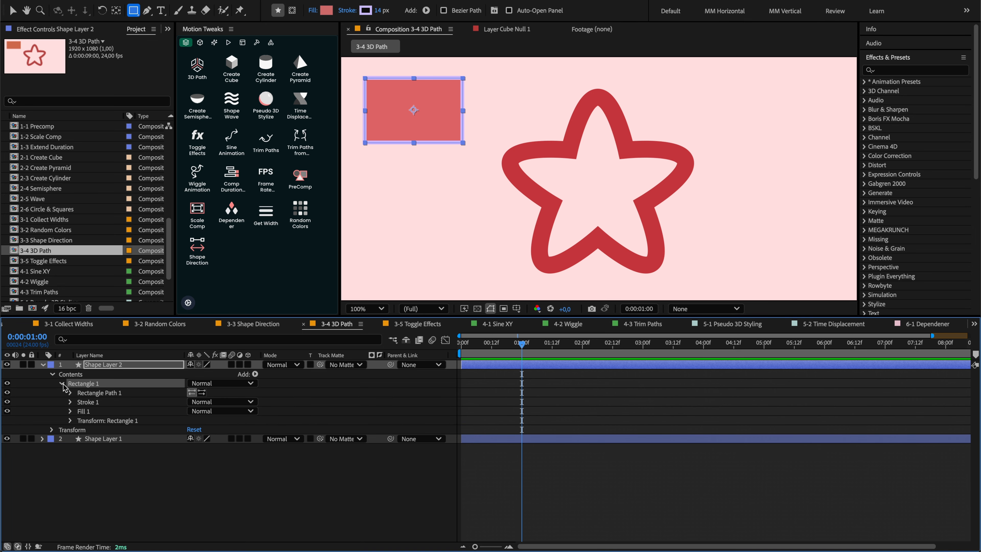
left_click(70, 393)
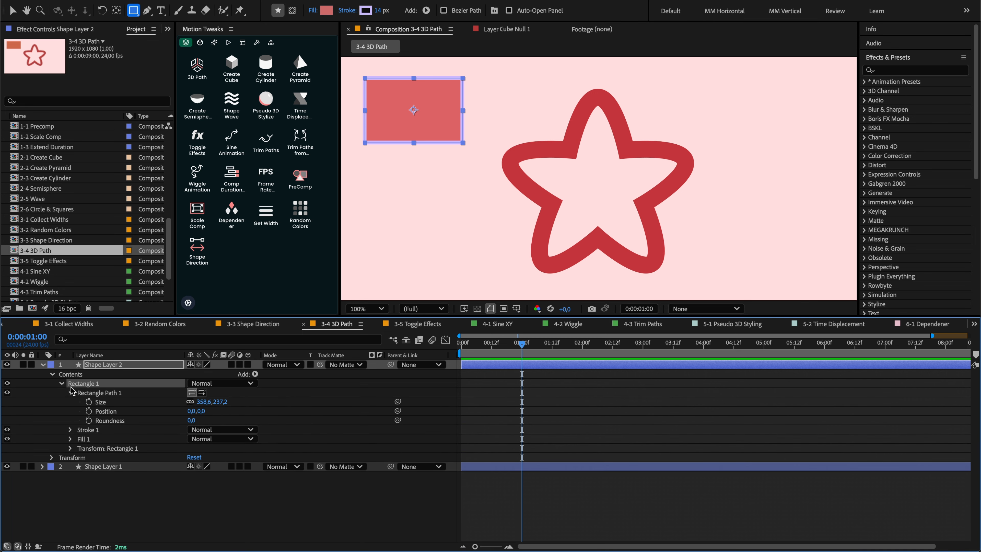
right_click(115, 392)
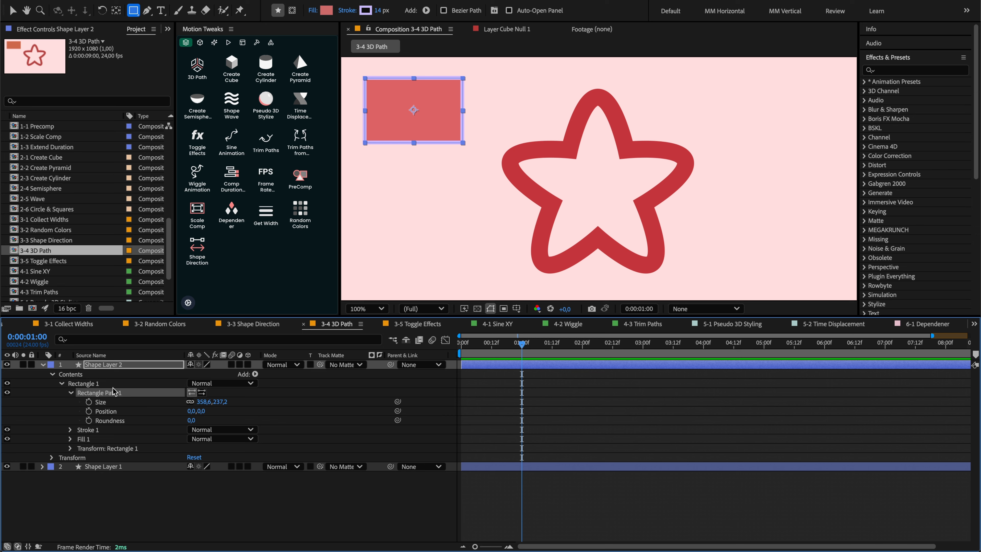
left_click(154, 427)
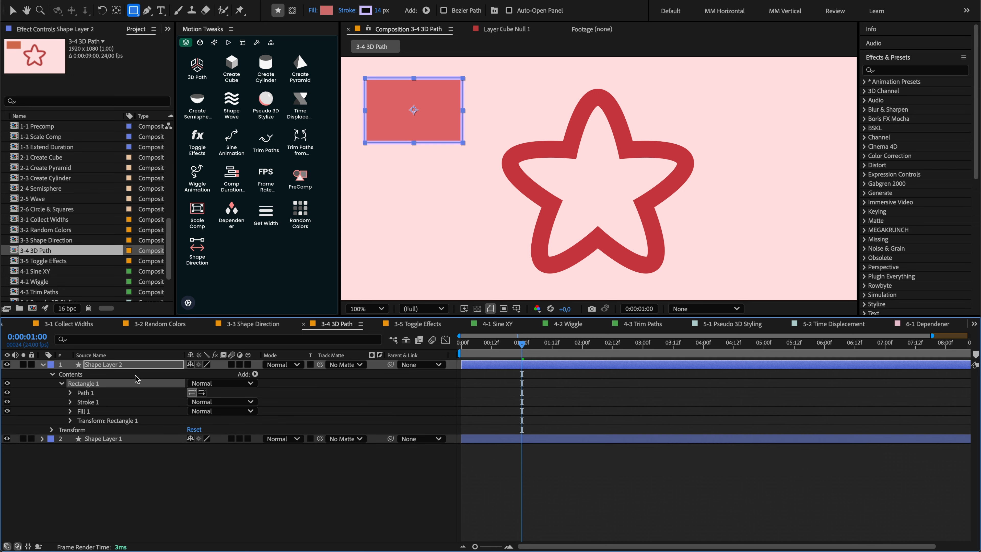
Step: Try linking the rectangle's path to 3D nulls with 3D Path and moving the controller null, and undo it
left_click(70, 392)
left_click(101, 402)
left_click(195, 69)
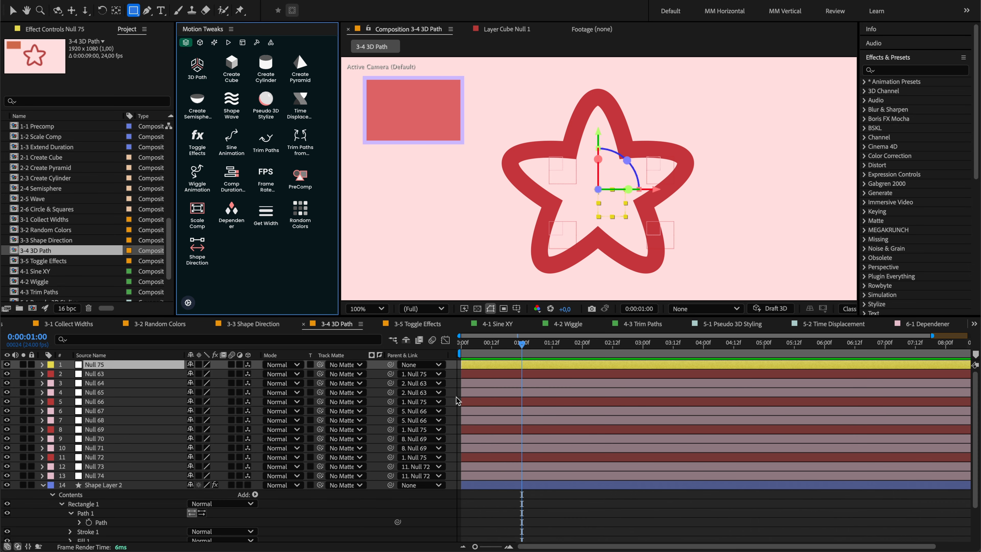
key("v")
left_click_drag(607, 208, 617, 220)
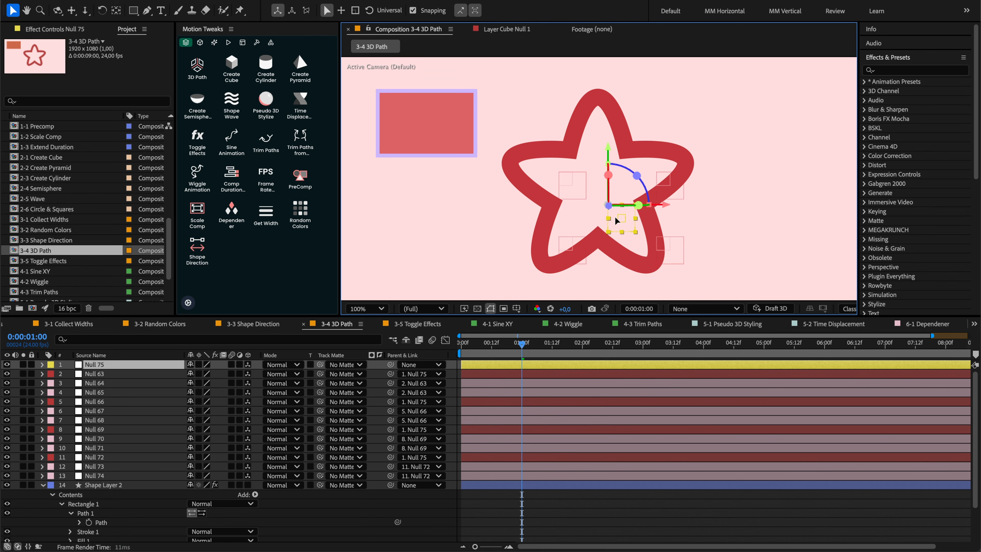
key("ctrl+z")
key("ctrl+z")
key("ctrl+z")
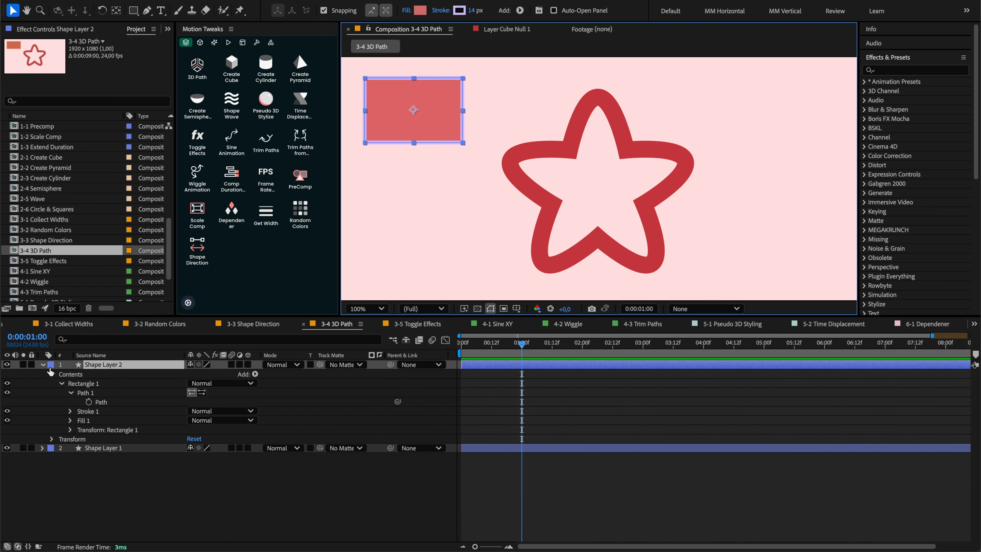
Step: Check the rectangle's group position, apply 3D Path to Shape Layer 2 with the path reset, and rotate the controller null about its Y axis
left_click(75, 423)
left_click(70, 430)
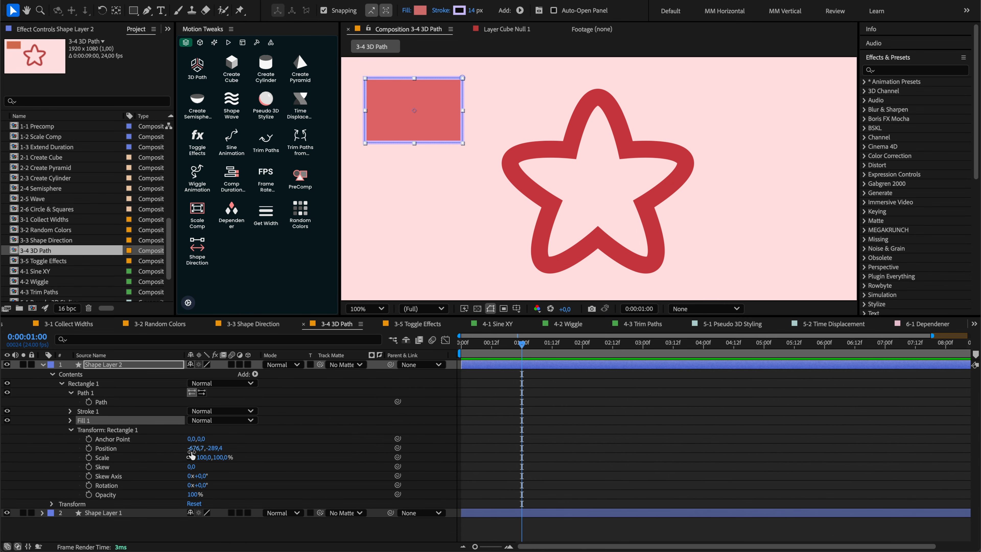
left_click_drag(182, 457, 244, 457)
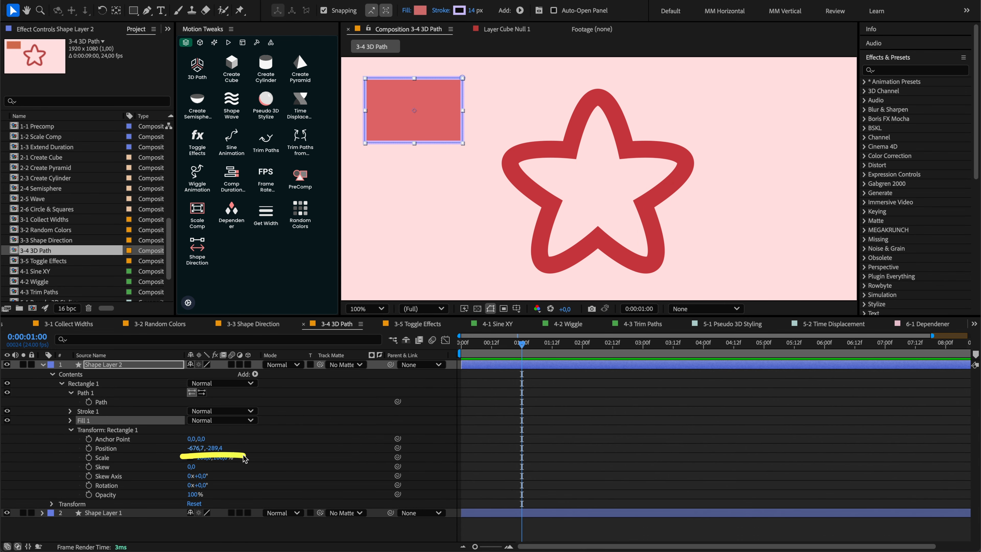
left_click(104, 365)
left_click(201, 93)
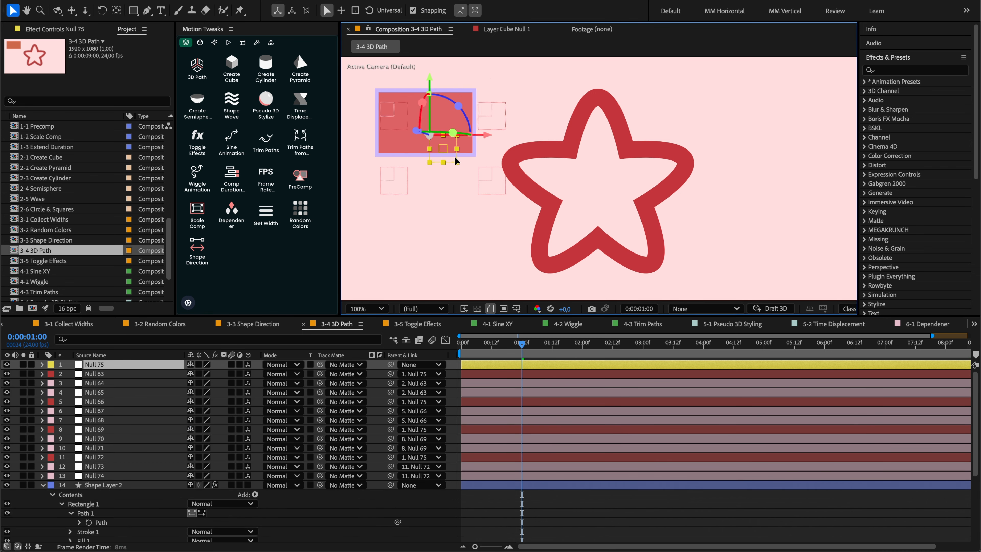
key("r")
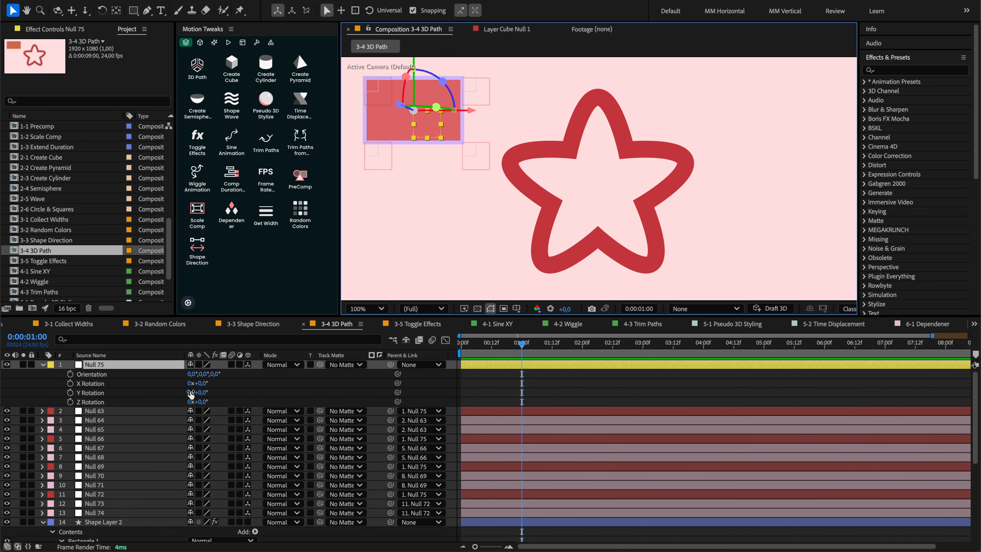
left_click_drag(191, 393, 290, 388)
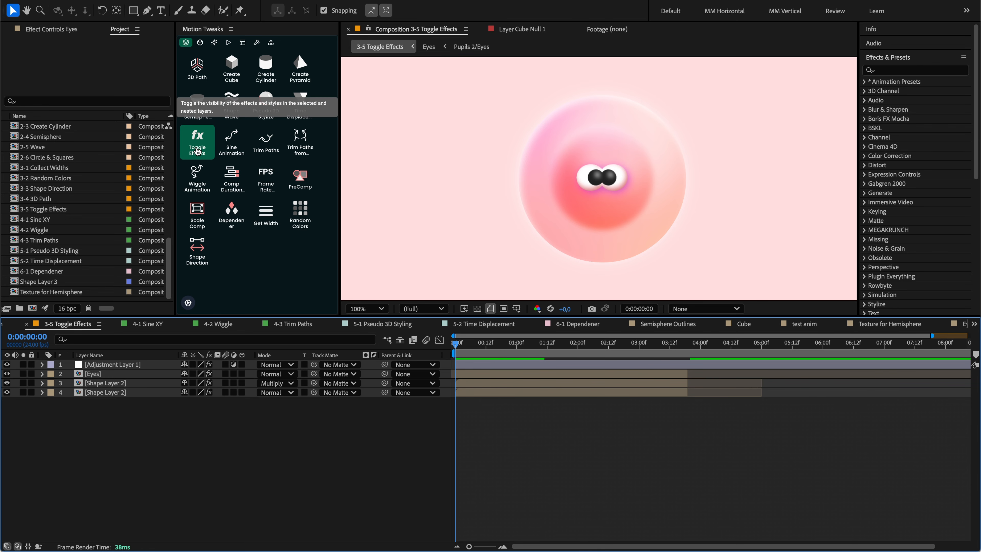
Step: Toggle the effects of all layers in the 3-5 Toggle Effects composition off and back on
left_click(103, 368)
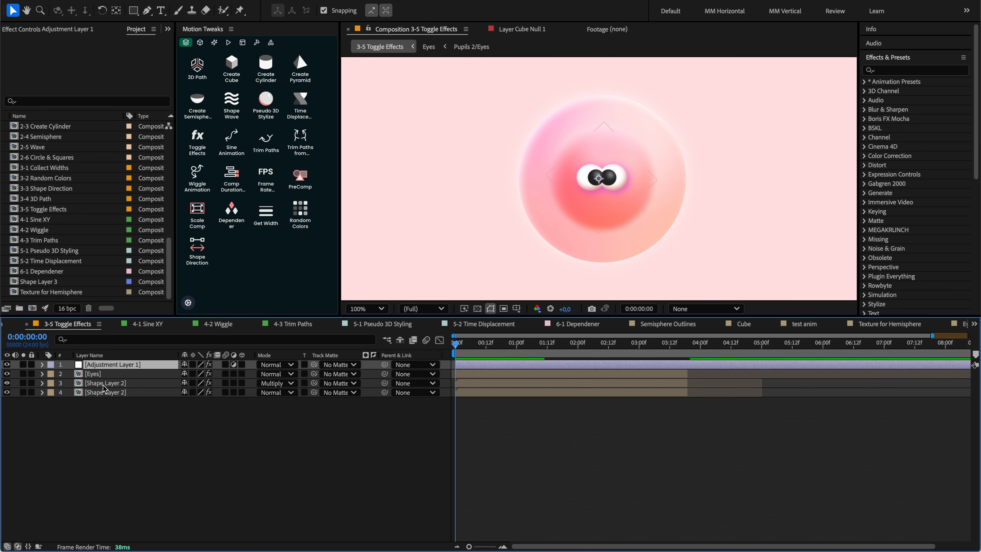
key("ctrl+a")
left_click(199, 152)
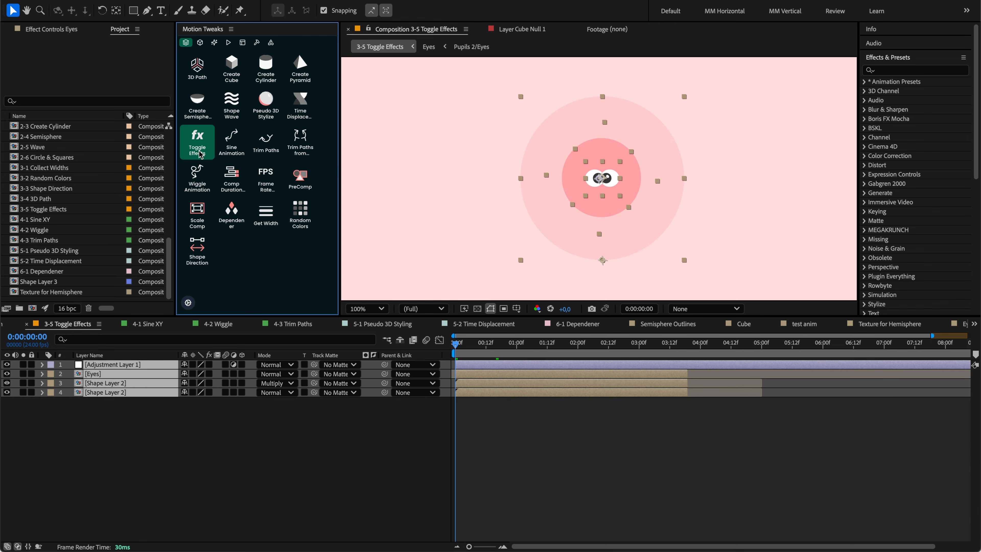
left_click(199, 152)
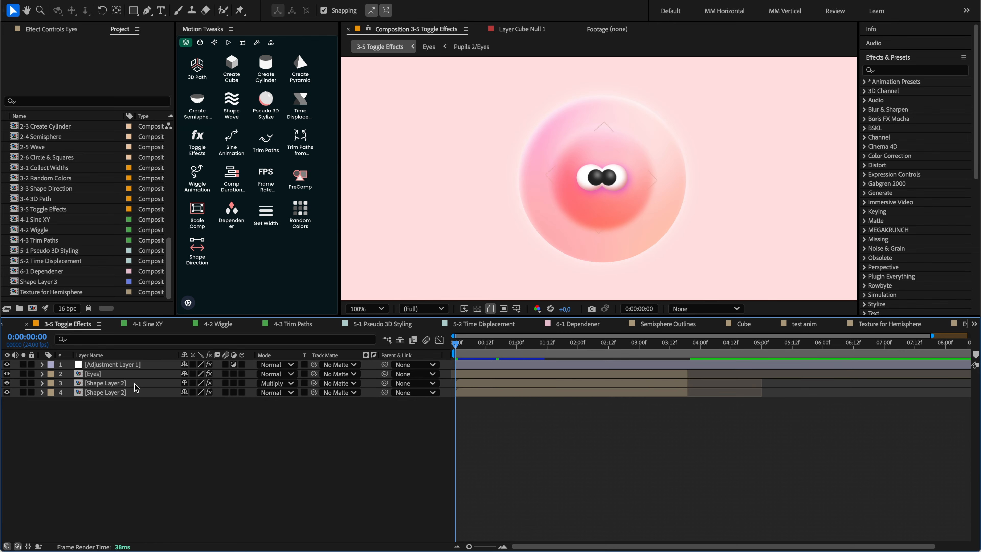
Step: Look inside the nested Eyes composition and try toggling the effects of only the Eyes layer
double_click(116, 374)
key("shift+Escape")
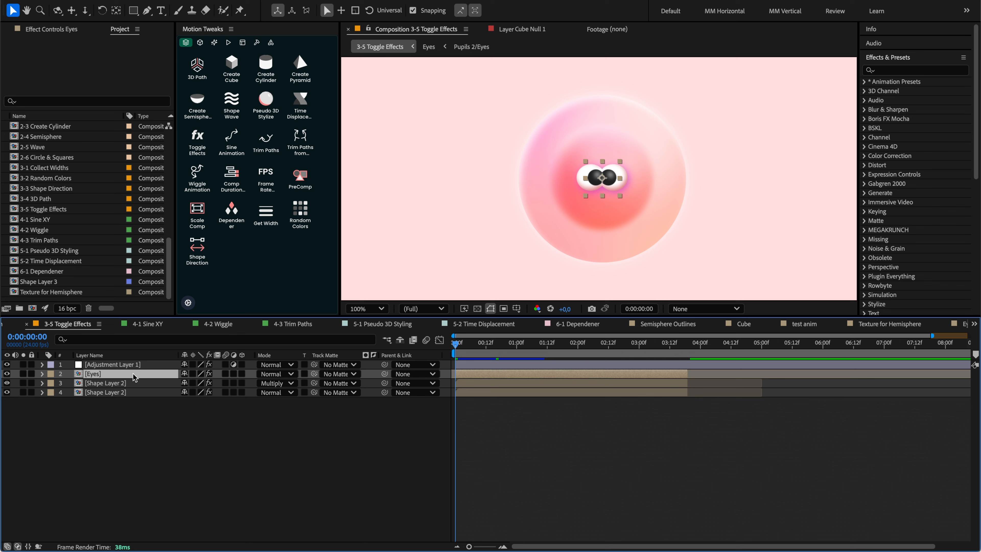
left_click(202, 153)
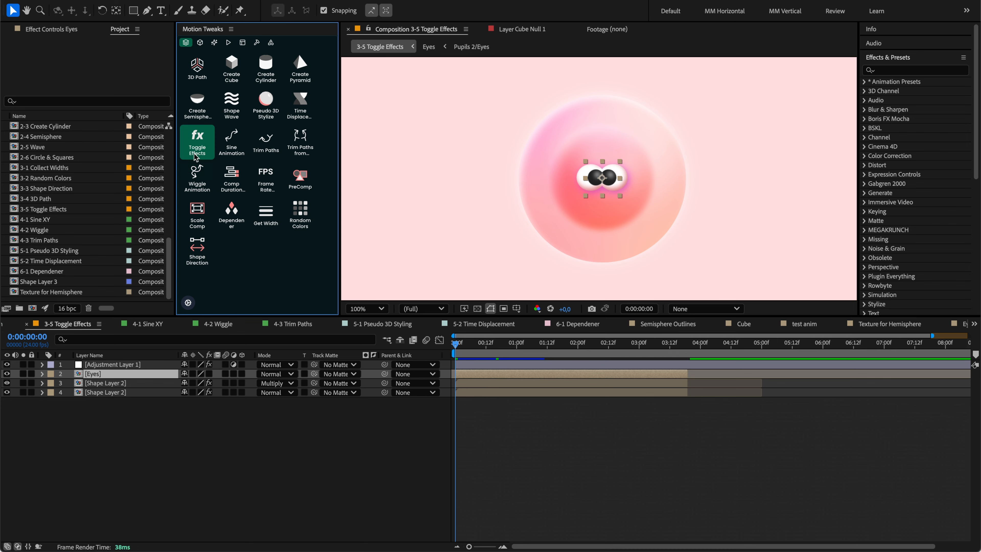
double_click(85, 374)
key("shift+Escape")
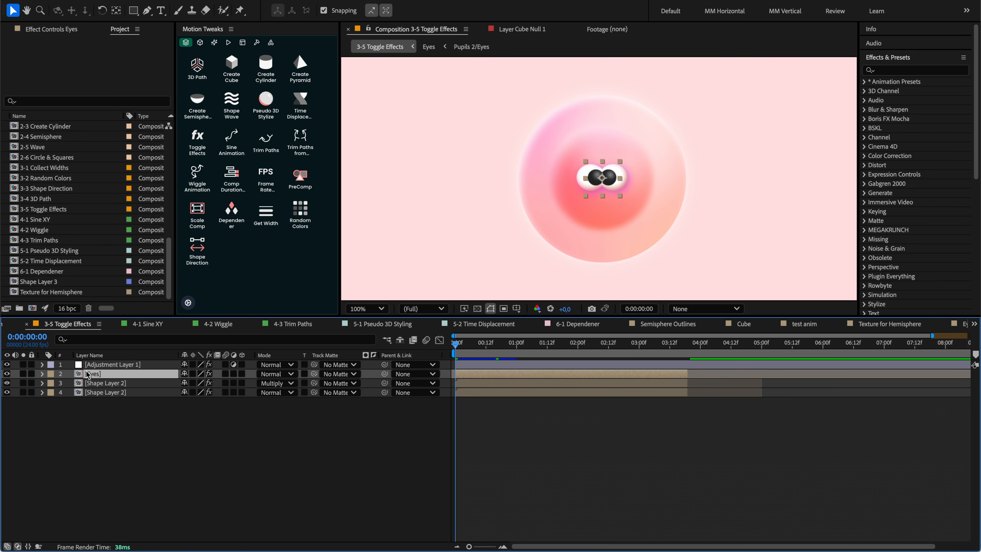
Step: Turn off the effects of the Eyes layer and both Shape Layer 2 layers together
left_click(102, 392, "shift")
left_click(197, 143)
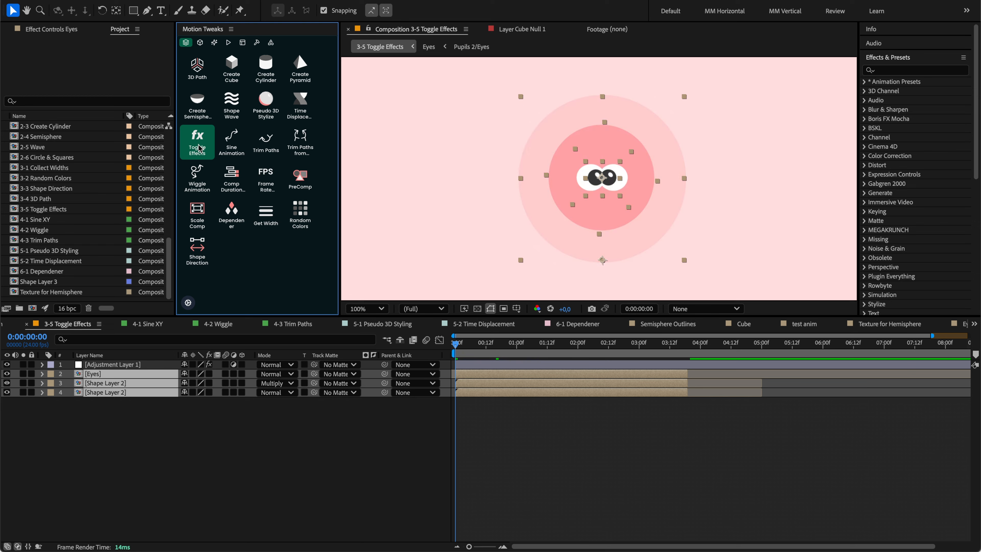
left_click(238, 443)
Step: Move the Eyes layer diagonally up and right to the edge of the inner circle
left_click(596, 181)
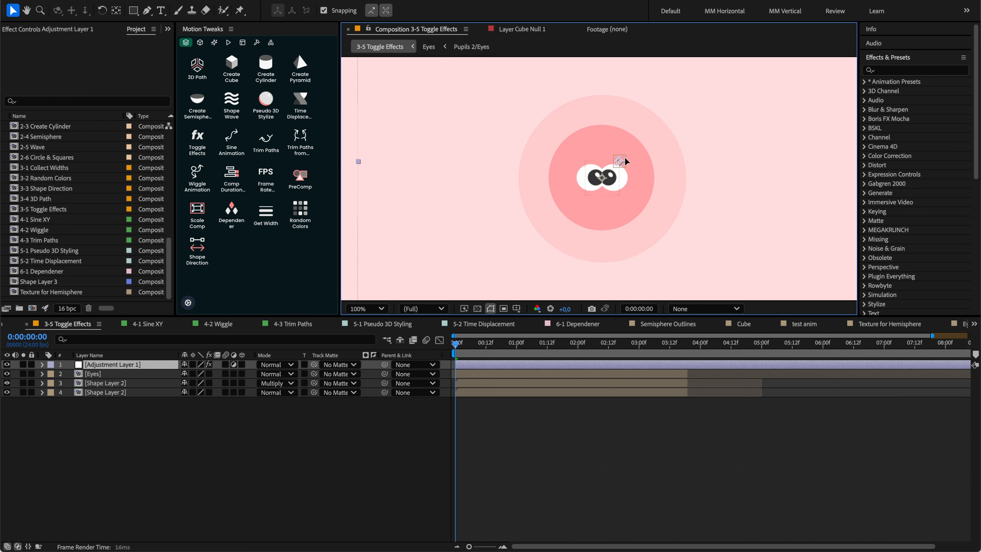
left_click(624, 159)
left_click(603, 181)
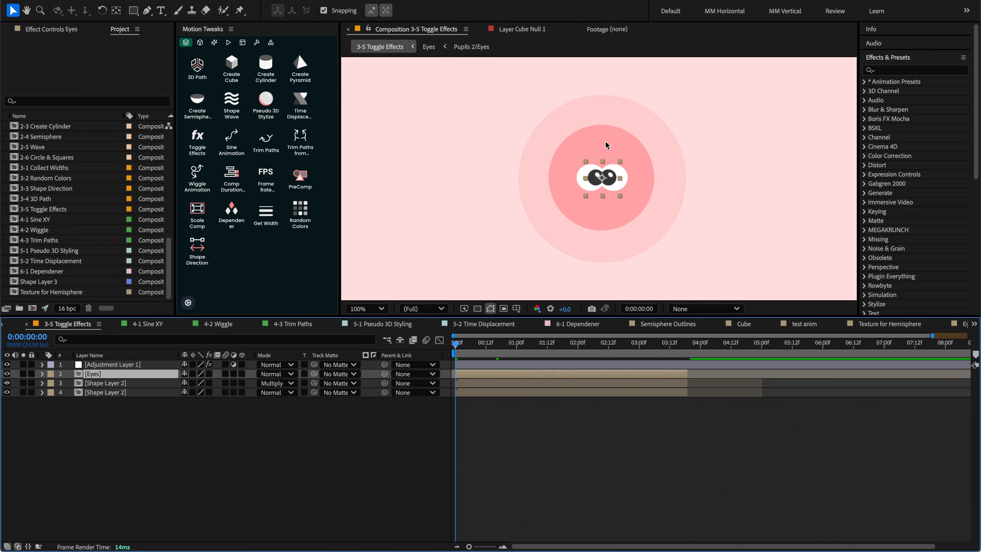
left_click_drag(605, 177, 636, 152)
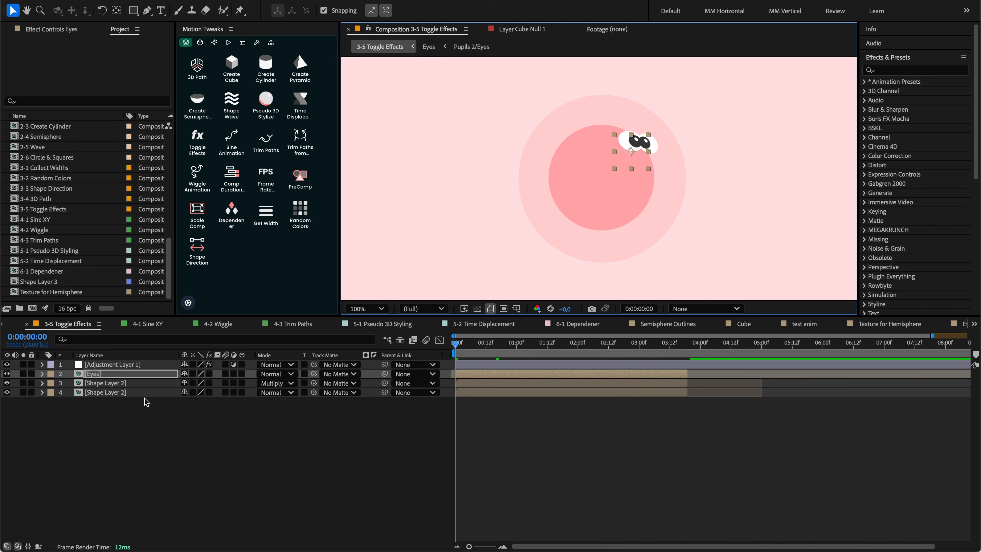
Step: Toggle the effects of all four layers in the 3-5 Toggle Effects composition together, and of Adjustment Layer 1 on its own
key("ctrl+a")
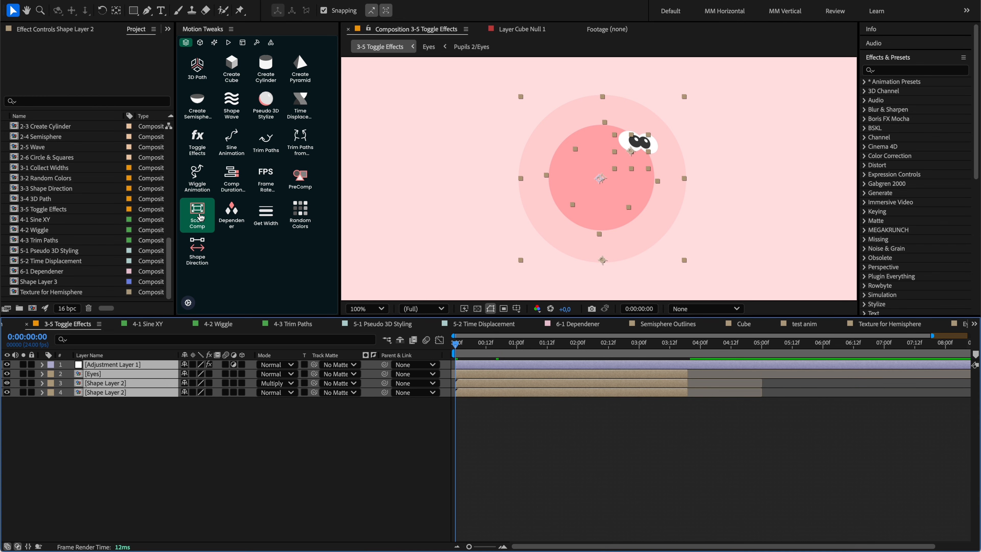
left_click(198, 152)
left_click(196, 148)
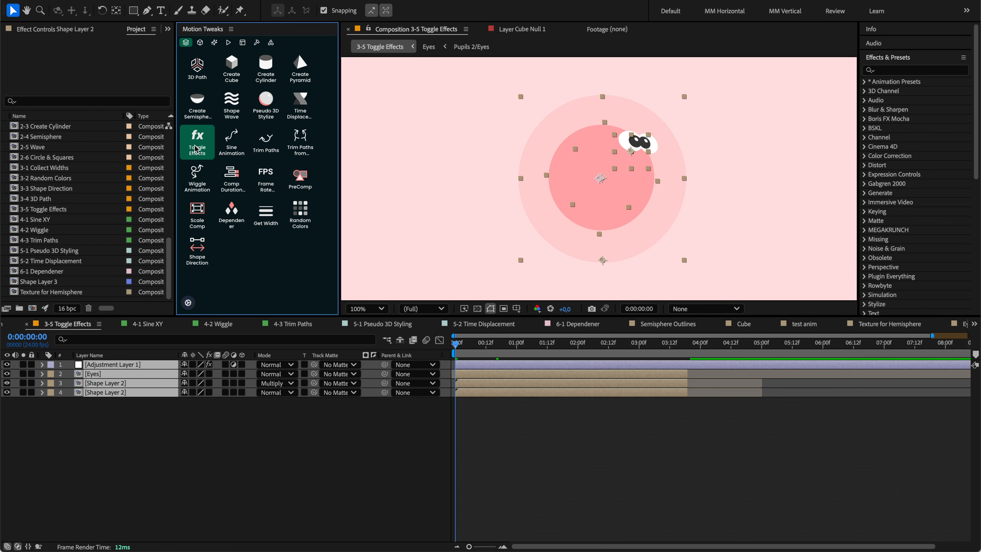
left_click(197, 150)
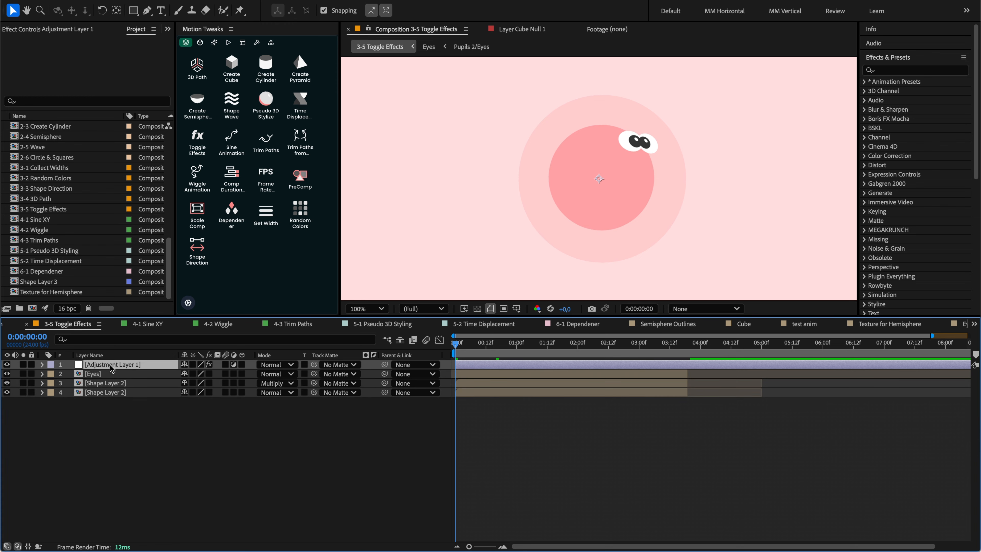
left_click(198, 148)
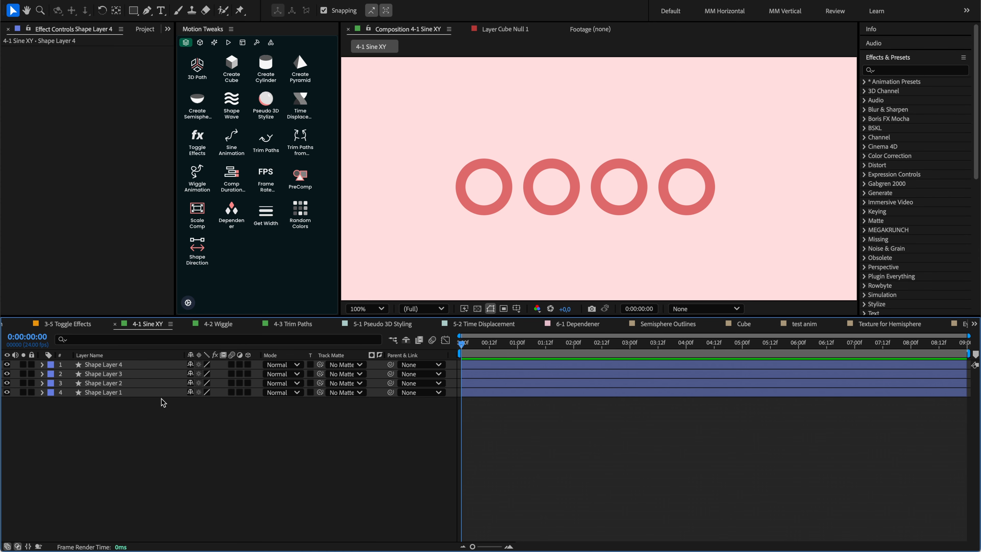
Step: Apply the XY Sine Animation tool to all four shape layers in the 4-1 Sine XY composition and reveal their Position properties
key("ctrl+a")
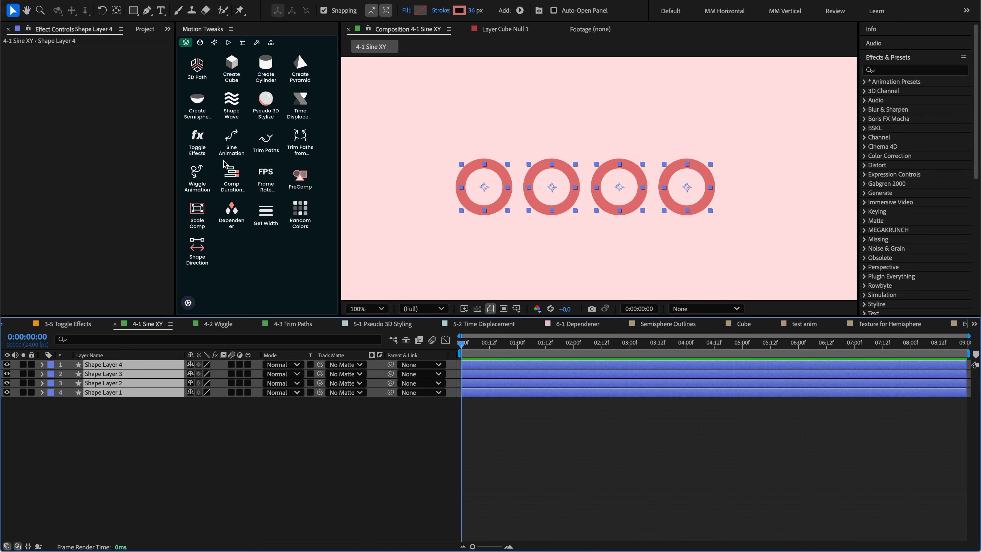
left_click(229, 150)
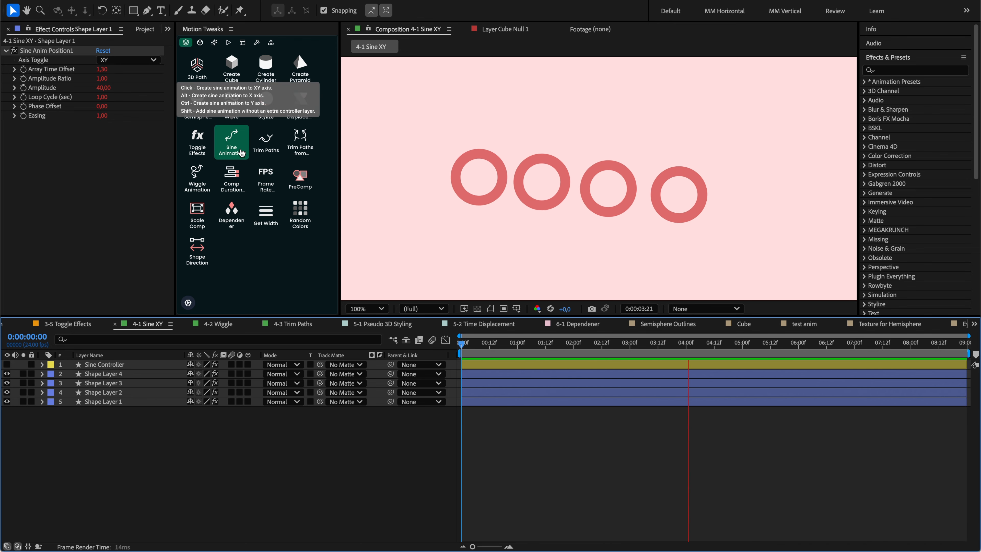
left_click(122, 384)
left_click(119, 373)
left_click(110, 402, "shift")
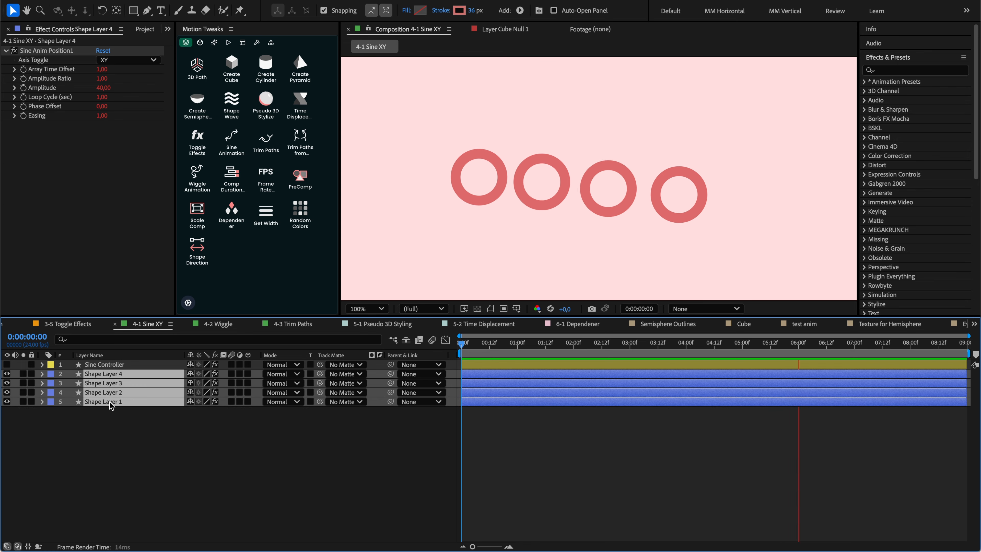
key("p")
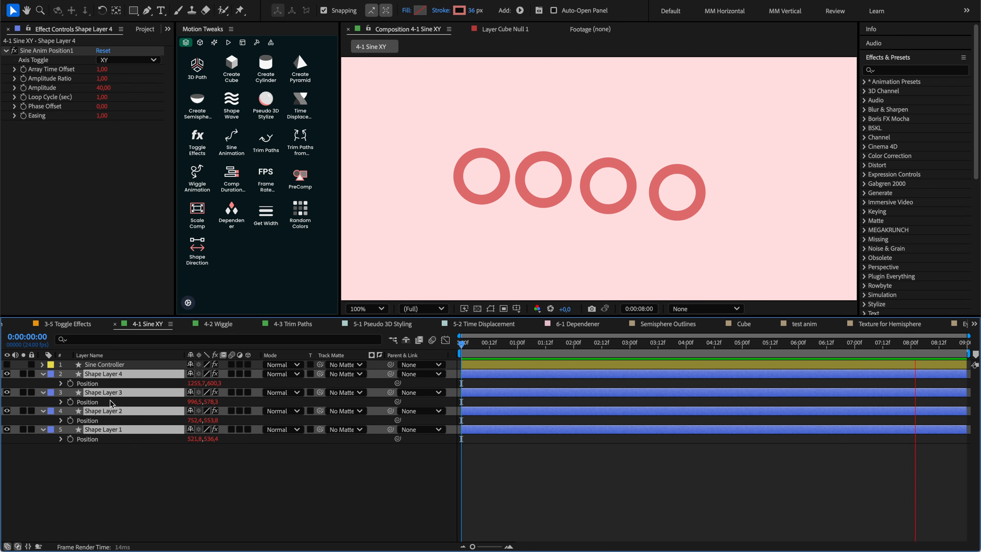
key("ctrl+z")
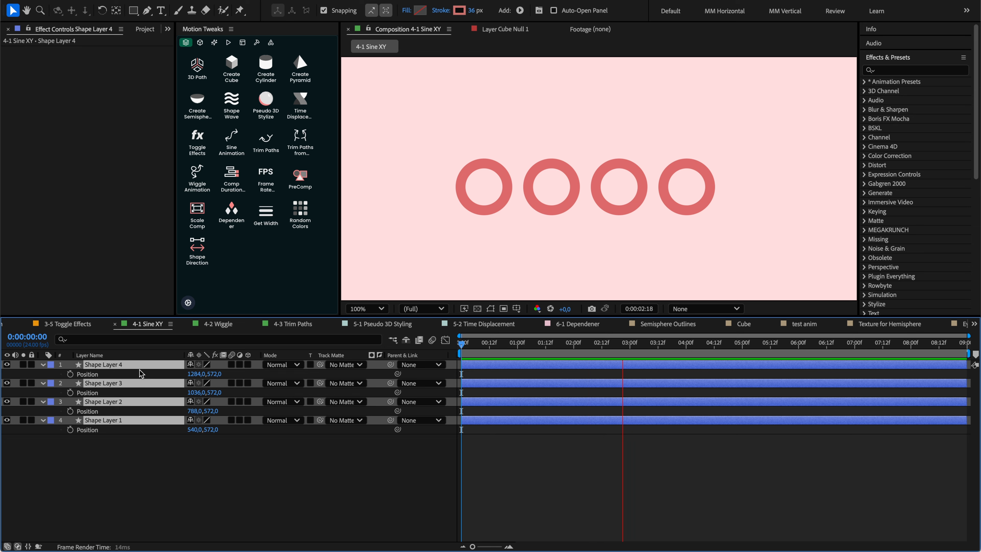
left_click(231, 145)
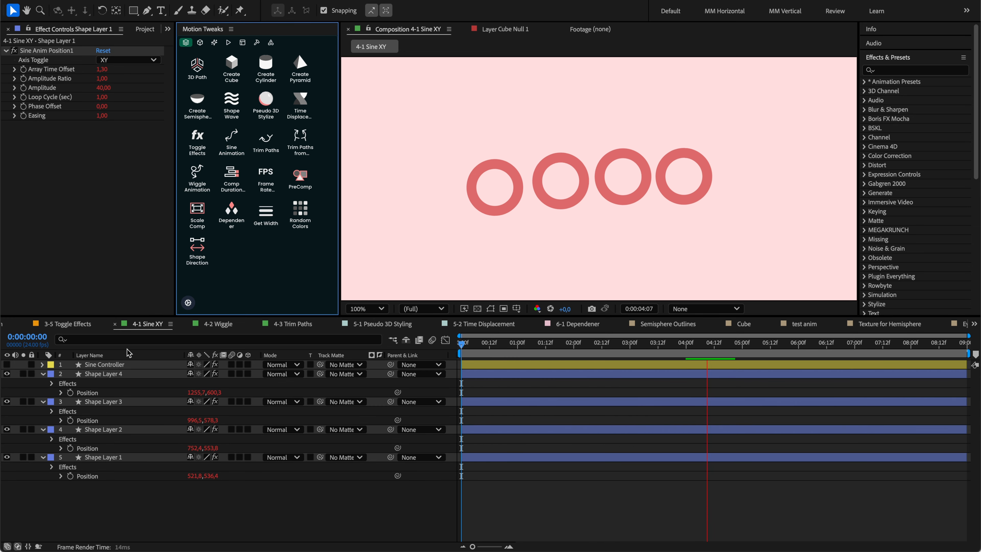
Step: Examine the sine effect settings on the Sine Controller layer and on each of the four shape layers
left_click(112, 374)
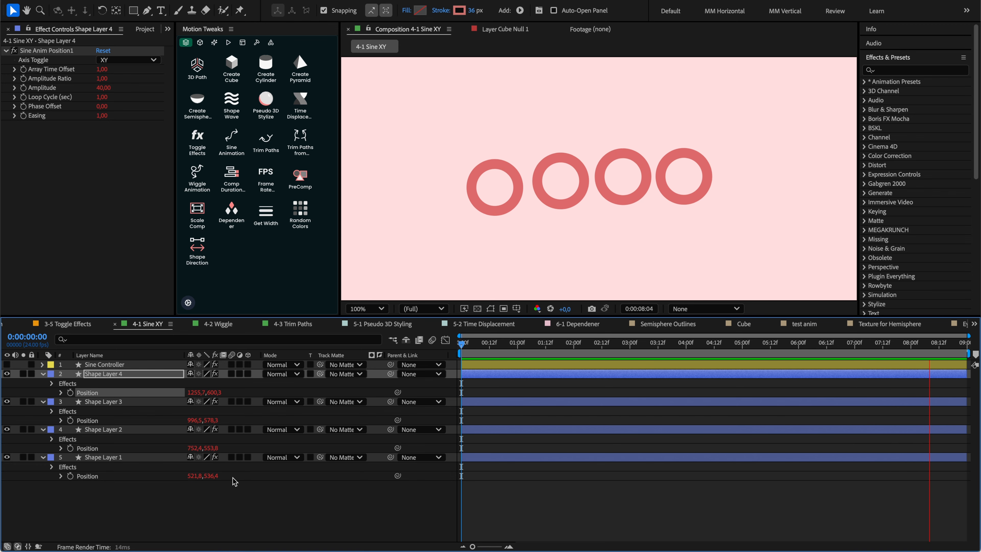
left_click(153, 373)
left_click(147, 368)
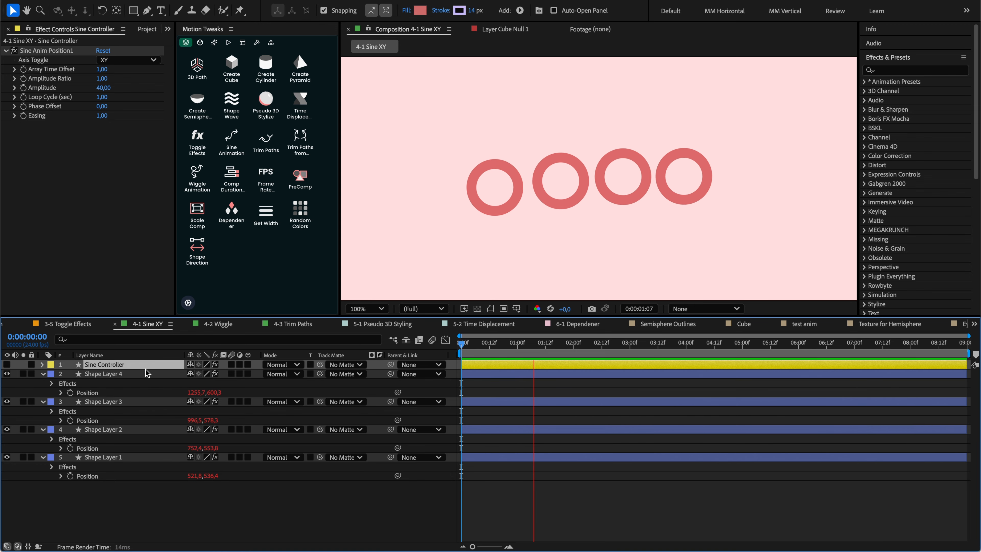
left_click(142, 371)
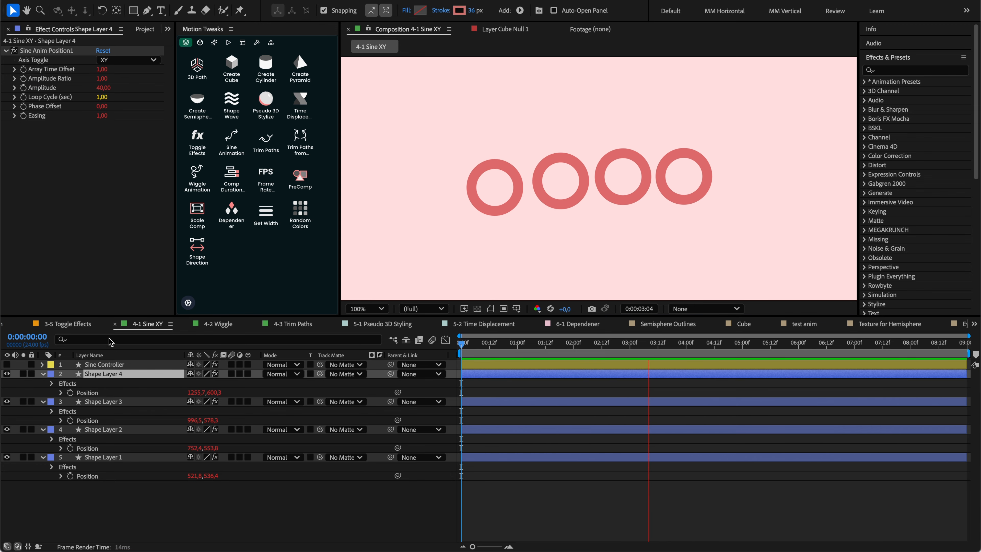
left_click(96, 402)
left_click(97, 430)
left_click(94, 459)
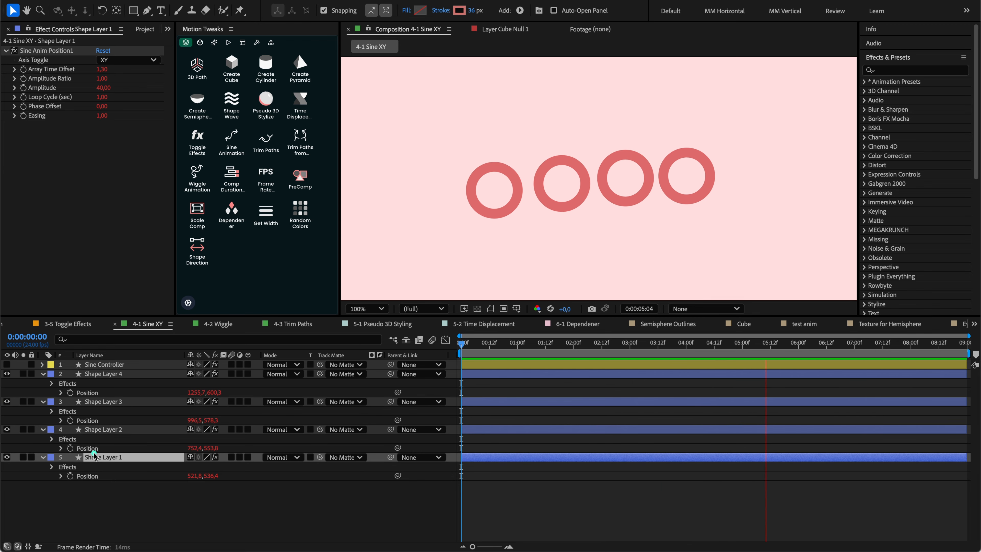
Step: Try raising the Sine Controller's Amplitude to 123 and undo the change
left_click(104, 365)
left_click_drag(111, 84, 146, 92)
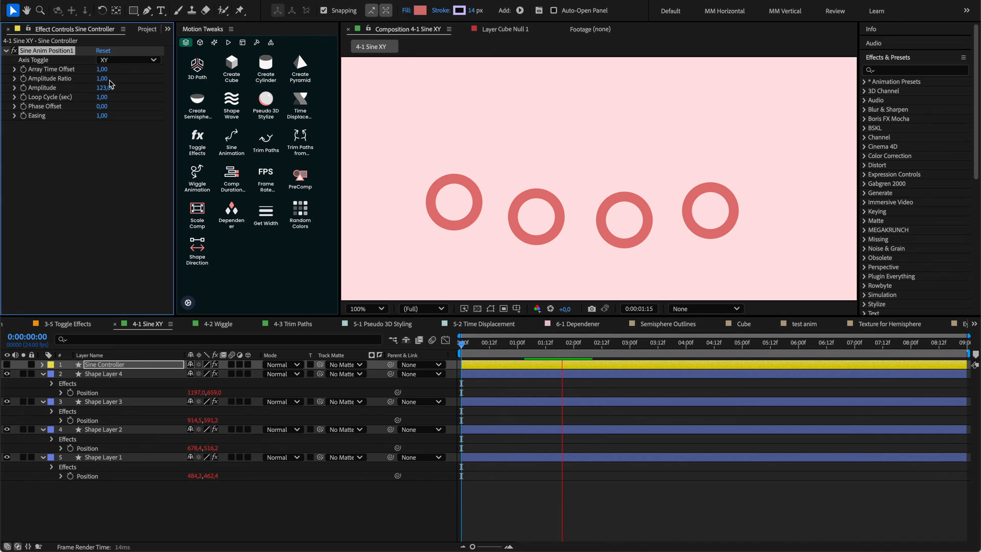
key("super+z")
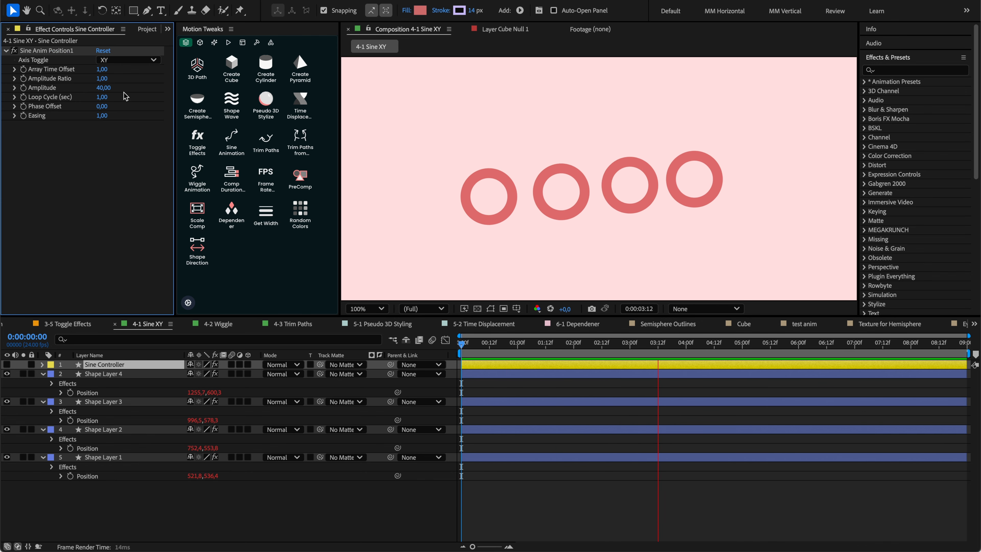
Step: Compare the Array Time Offset of the sine effect across Shape Layers 1 to 4
left_click(103, 374)
left_click(108, 402)
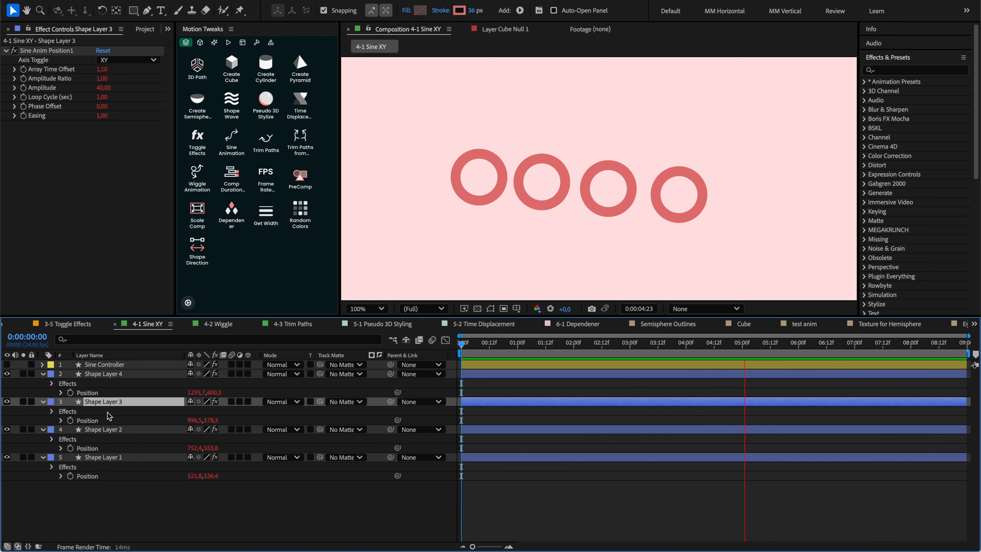
left_click(102, 429)
left_click(97, 430)
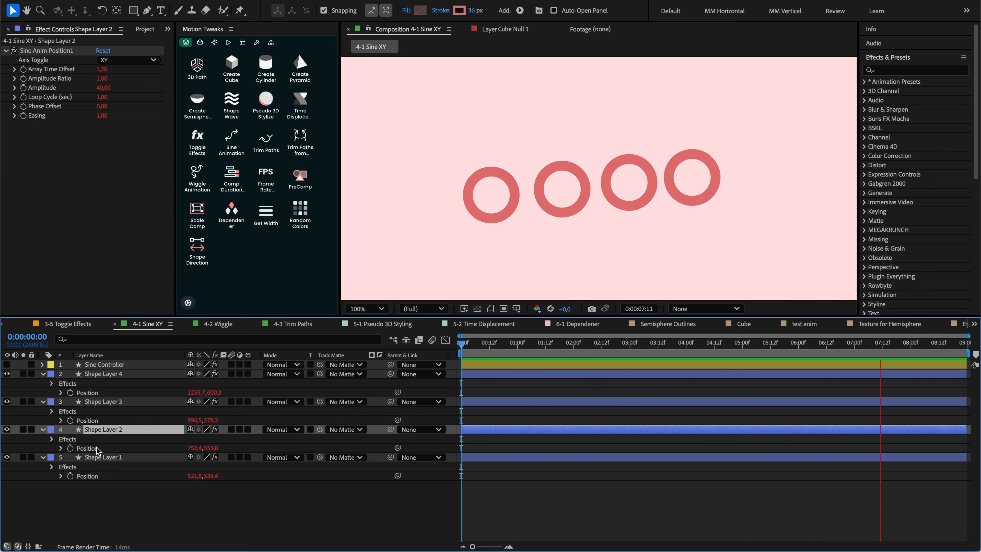
left_click(95, 457)
left_click(97, 429)
left_click(101, 402)
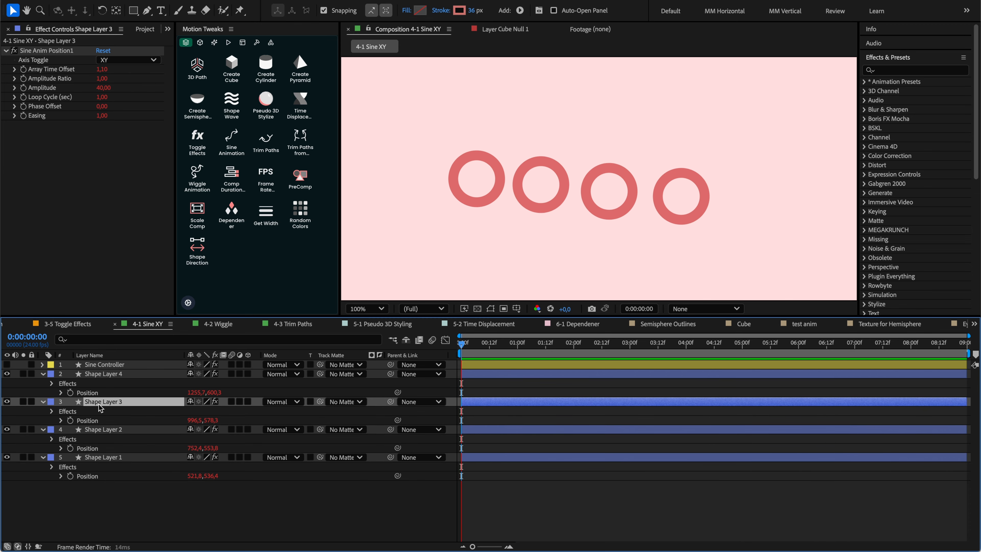
left_click(102, 374)
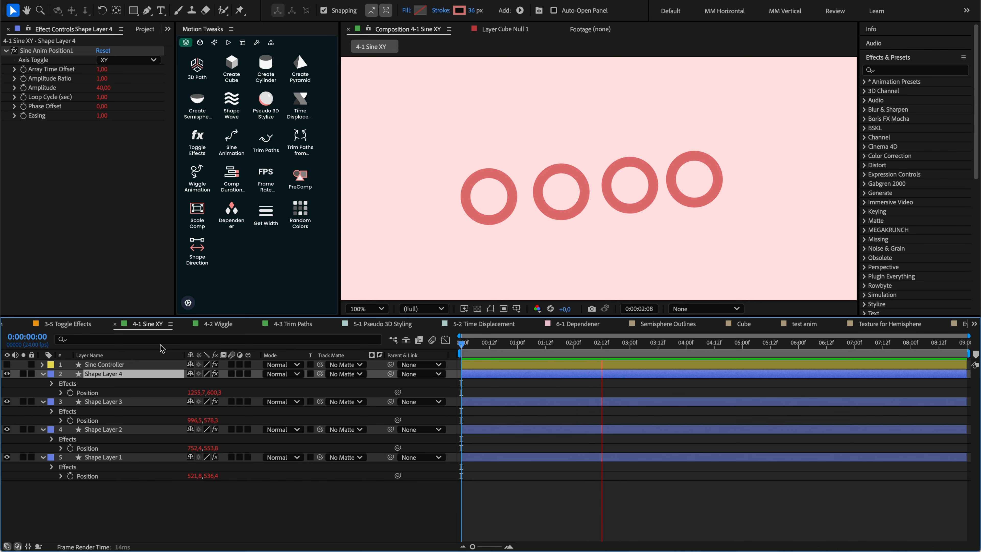
Step: Keep the Sine Controller's Axis Toggle on XY, set the current time to 0:00:00:19 and preview the animation
left_click(113, 364)
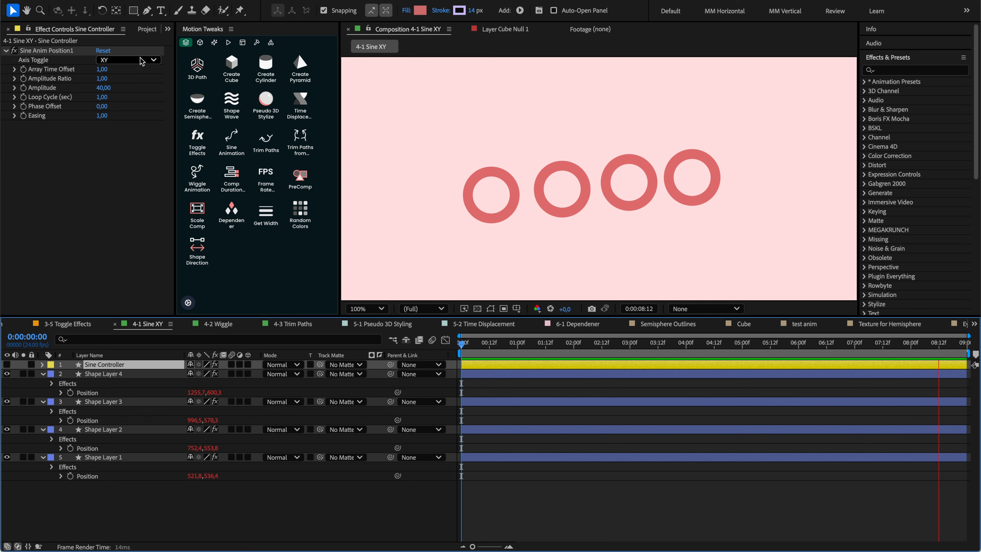
left_click(123, 60)
left_click(122, 71)
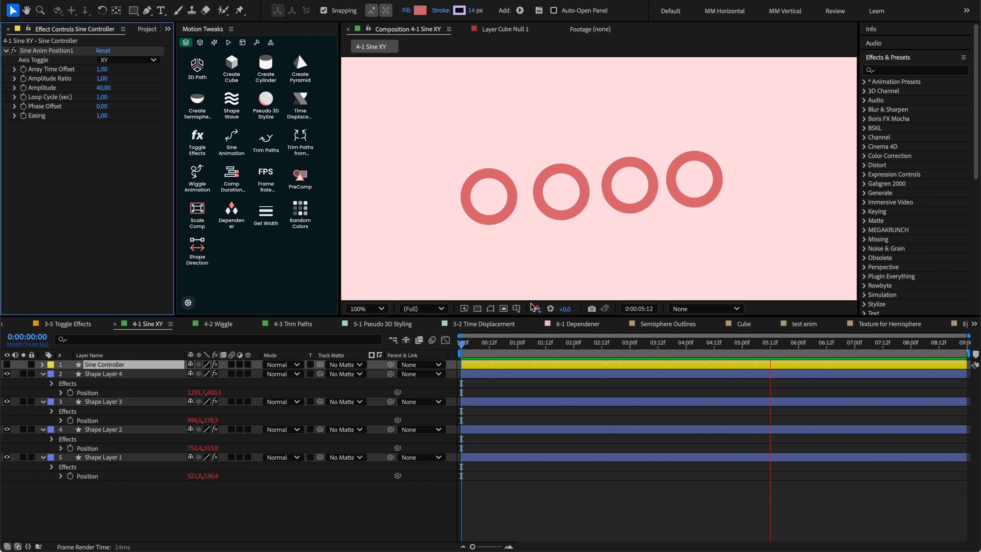
mouse_move(510, 343)
left_mouse_down()
mouse_move(550, 344)
mouse_move(466, 346)
mouse_move(505, 343)
left_mouse_up()
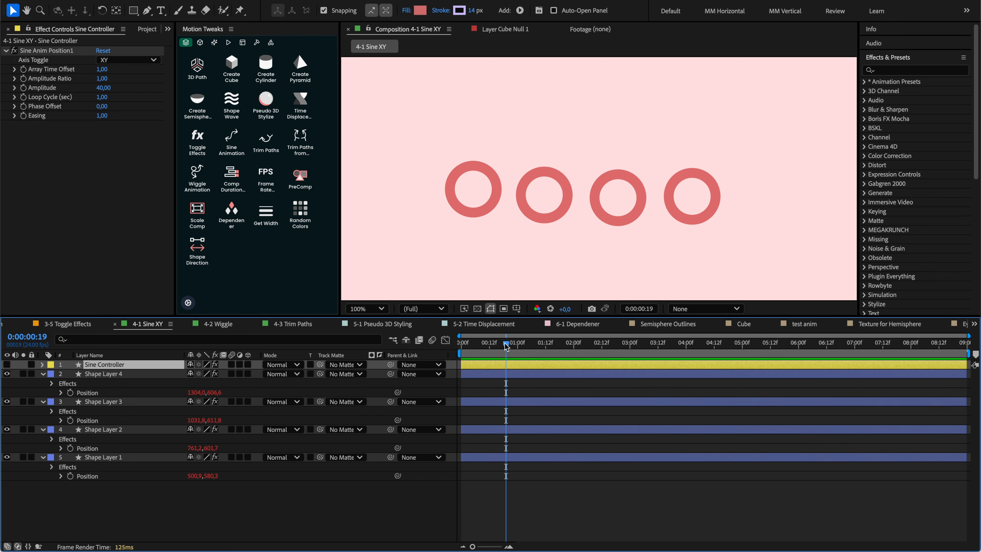
key("space")
Step: Try the X and Y options of the Sine Controller's Axis Toggle and return it to XY
left_click(109, 60)
left_click(110, 83)
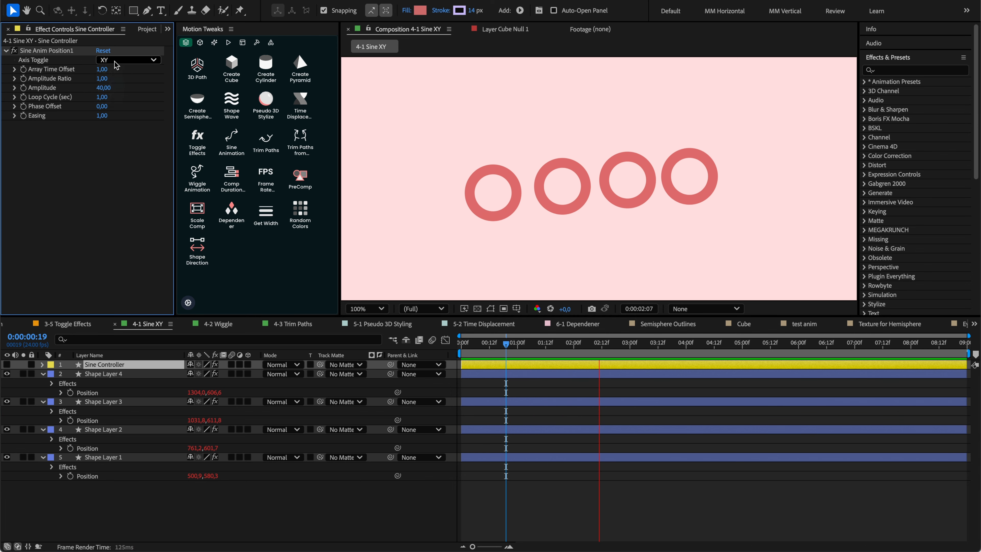
left_click(112, 60)
left_click(113, 95)
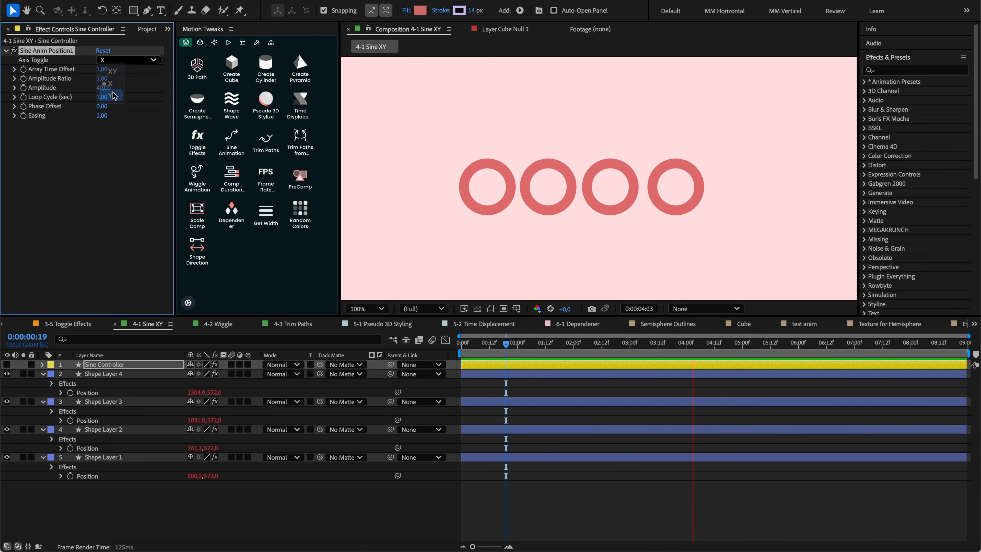
left_click(128, 62)
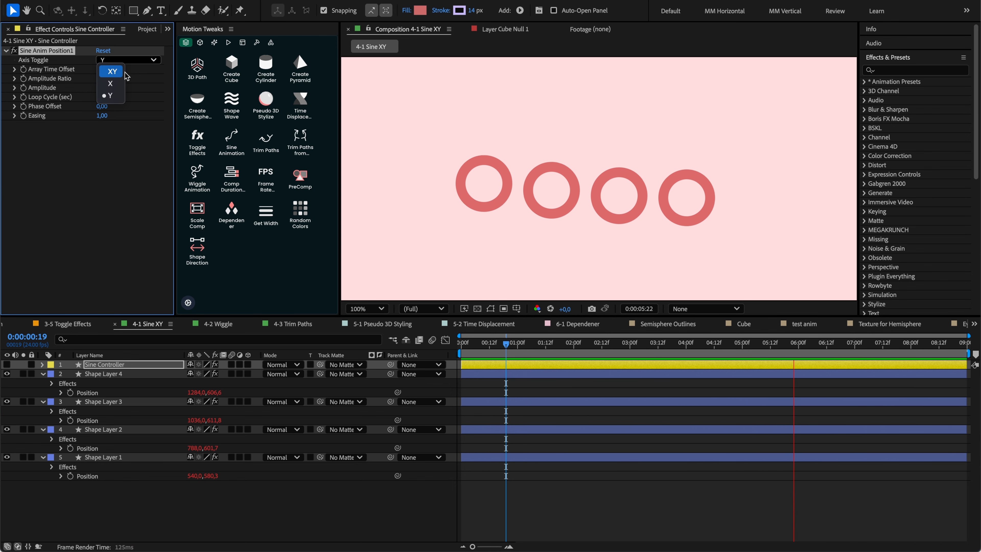
left_click(120, 81)
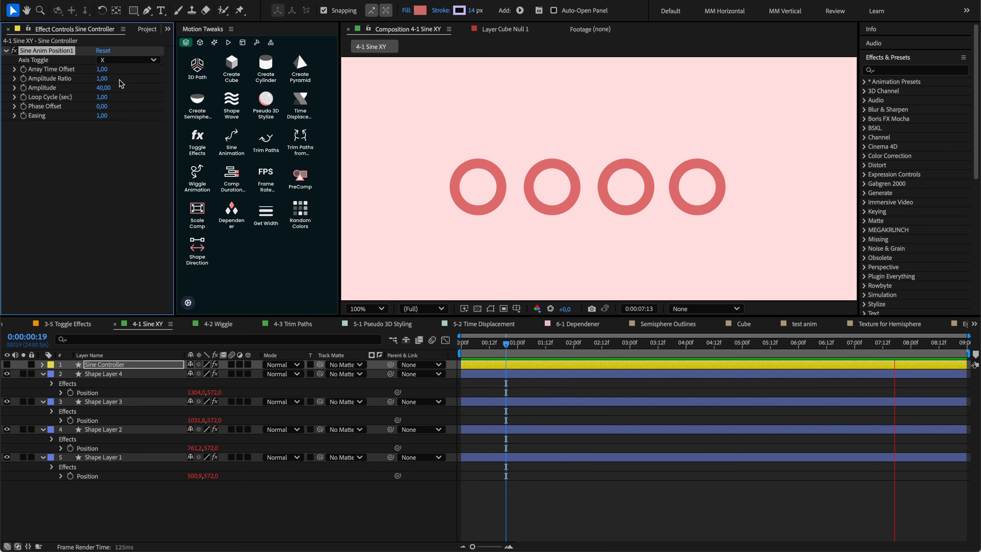
left_click(121, 61)
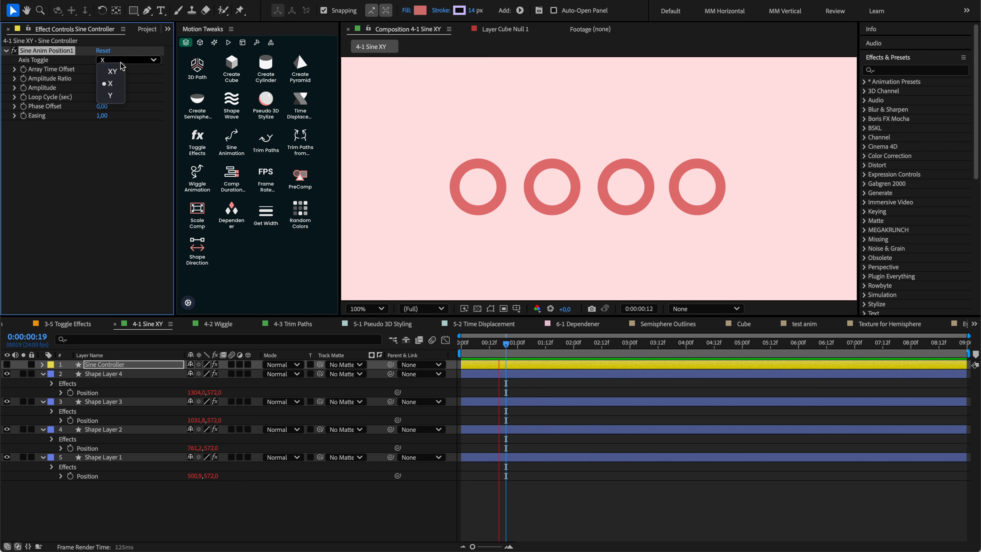
left_click(121, 71)
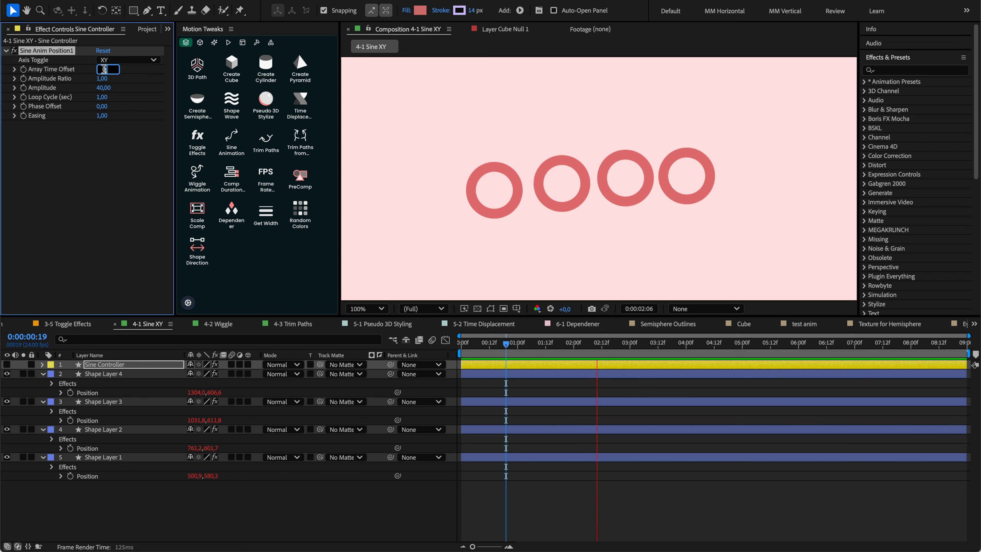
Step: Try Array Time Offset values of 1.08, 0 and 2 on the Sine Controller and restore it to 1
left_click(129, 84)
left_click_drag(104, 69, 110, 73)
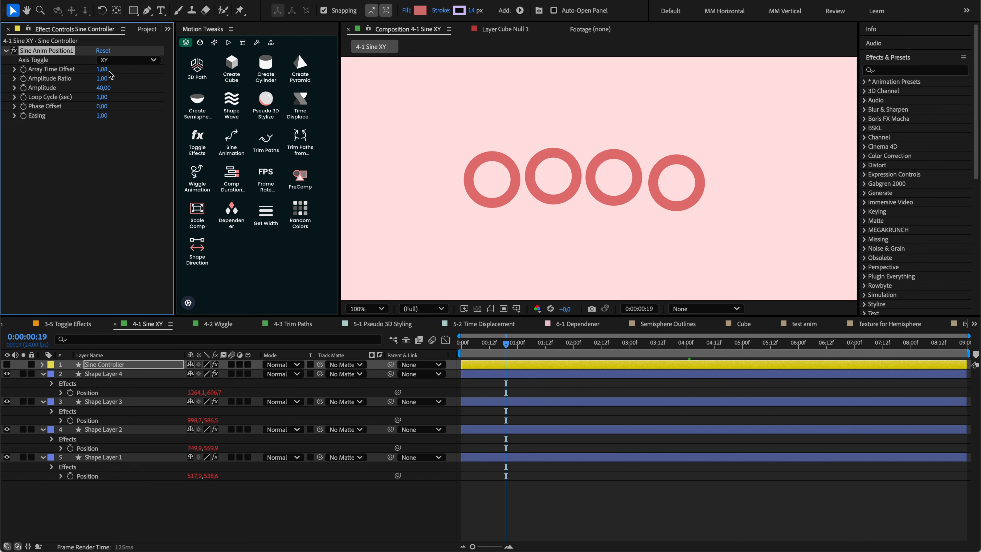
left_click(103, 69)
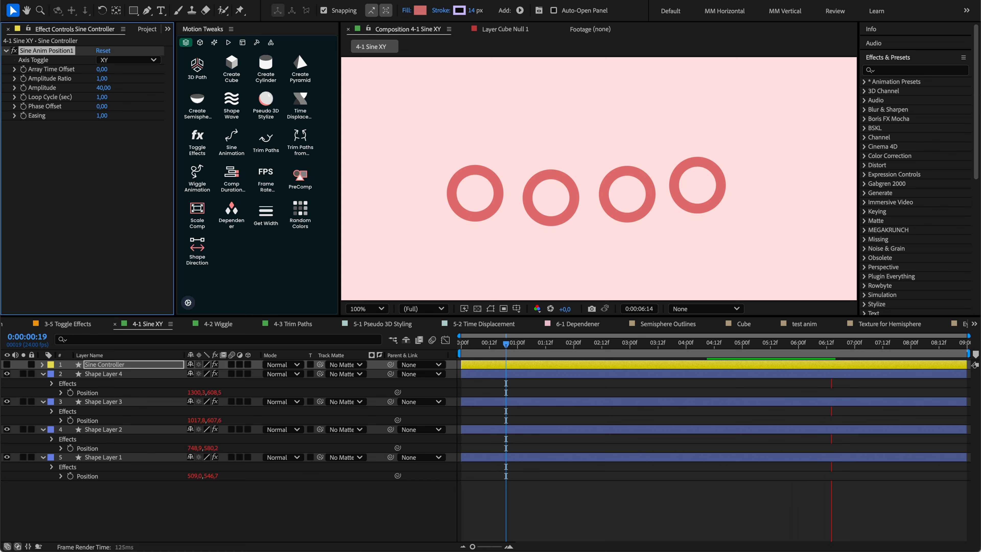
left_click(103, 72)
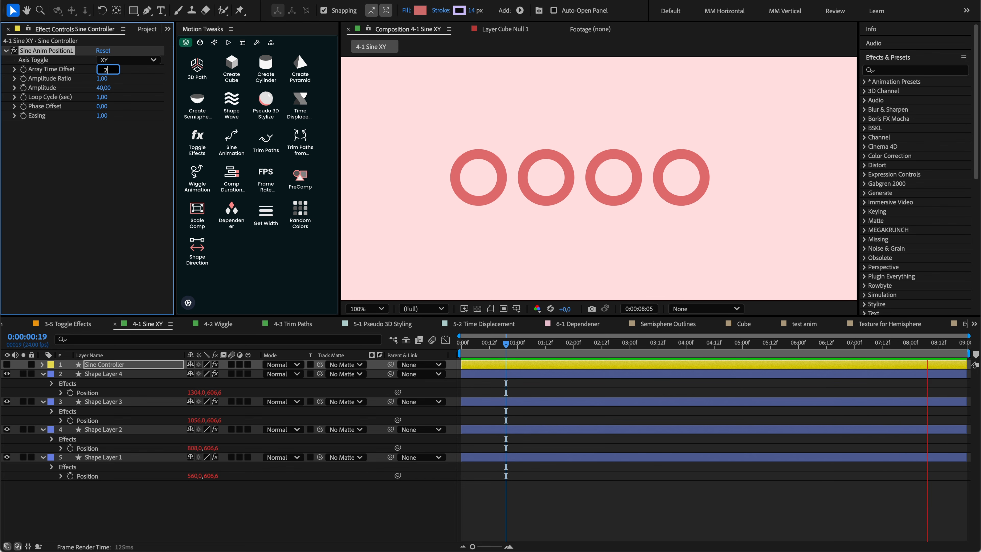
type("3")
key("Return")
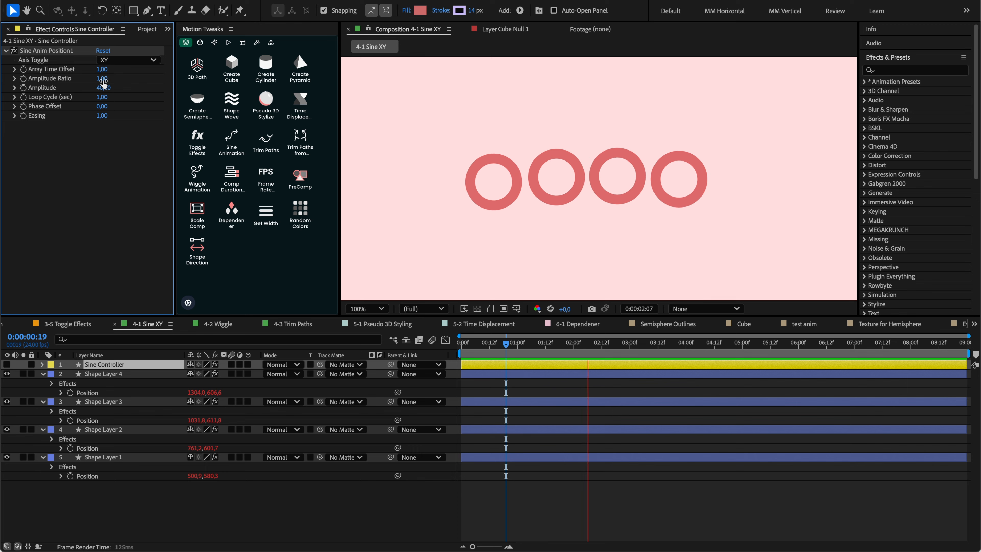
Step: Try an Amplitude Ratio of 0.4 on the Sine Controller and set it back to 1
mouse_move(103, 78)
left_mouse_down()
mouse_move(115, 84)
mouse_move(98, 85)
left_mouse_up()
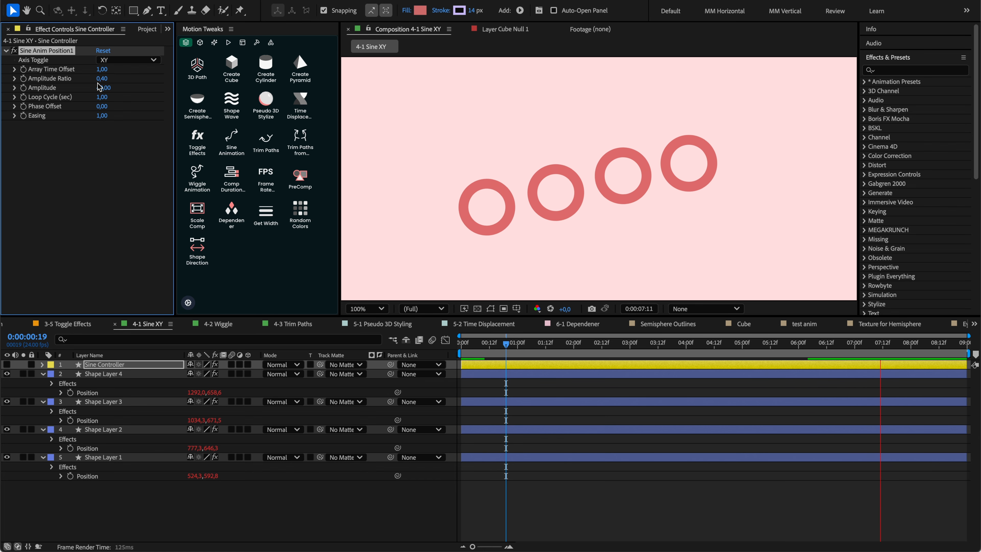
left_click(103, 79)
type("1")
left_click(124, 79)
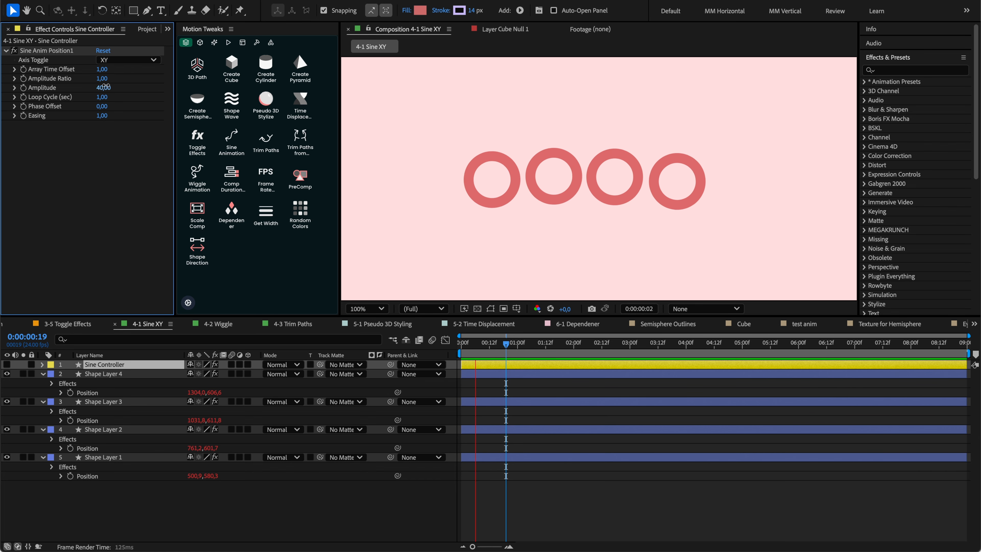
Step: Try Amplitude values of 5 and 111 on the Sine Controller and undo both changes
left_click_drag(106, 87, 111, 90)
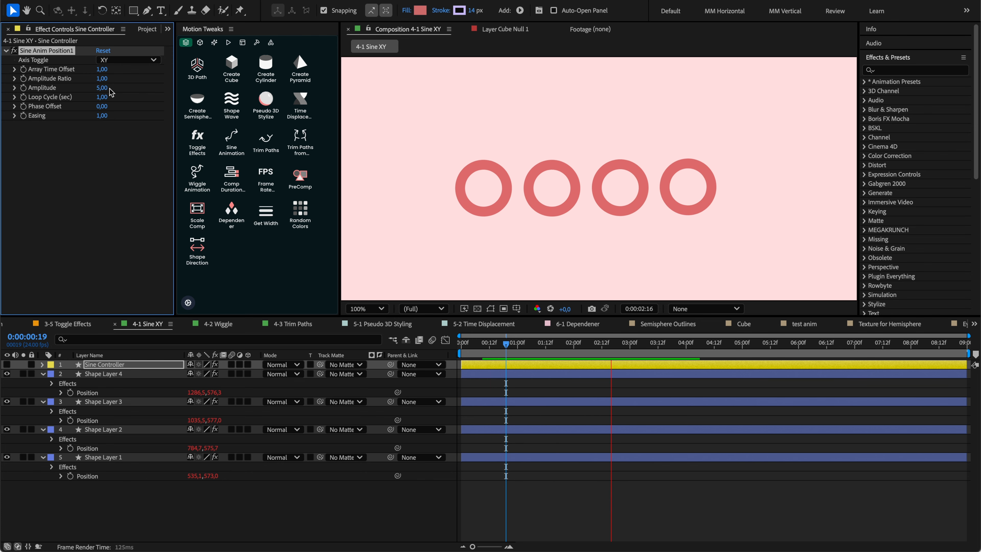
key("super+z")
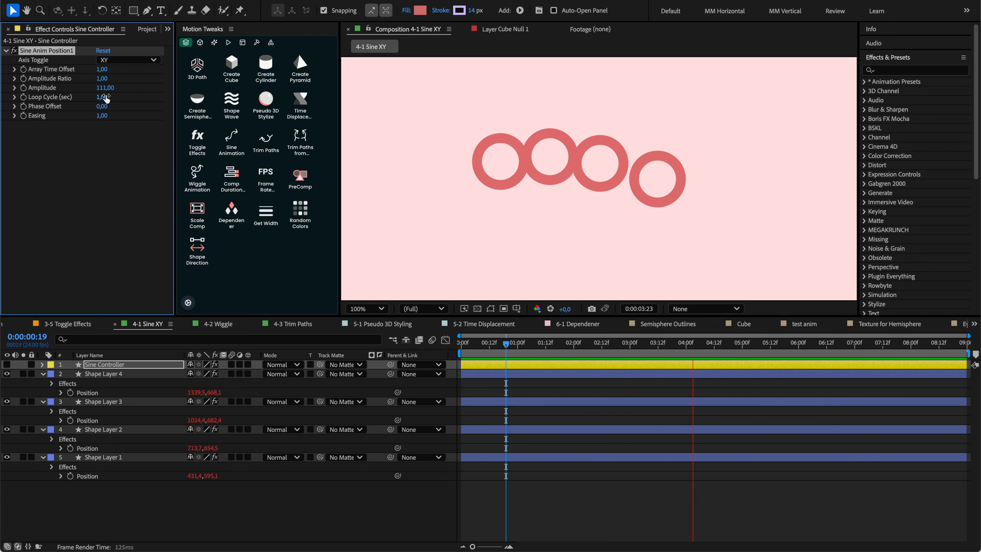
key("super+z")
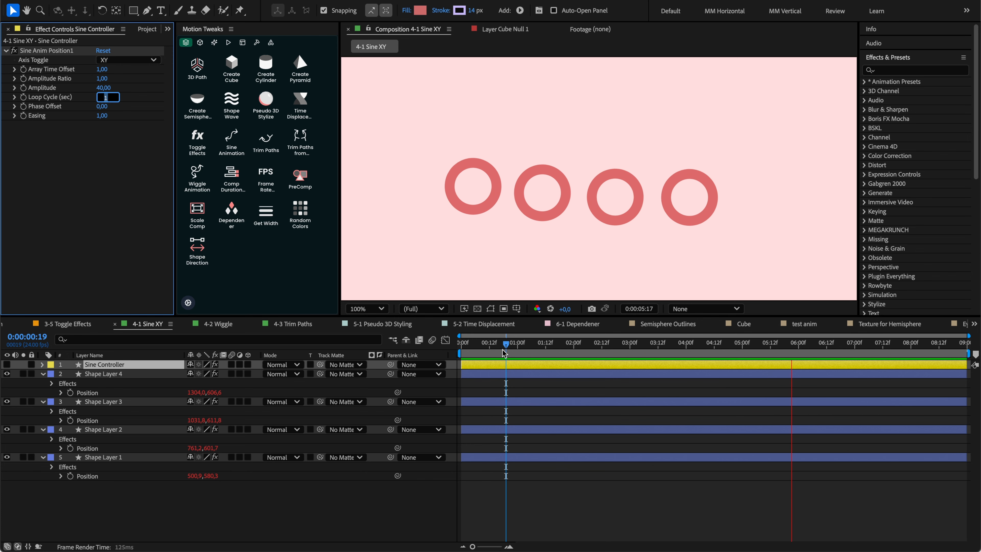
Step: Set the Sine Controller's Loop Cycle to 2 seconds, compare frames around 0:00:01:00 and 0:00:01:23, and preview from the start
left_click_drag(504, 350, 518, 342)
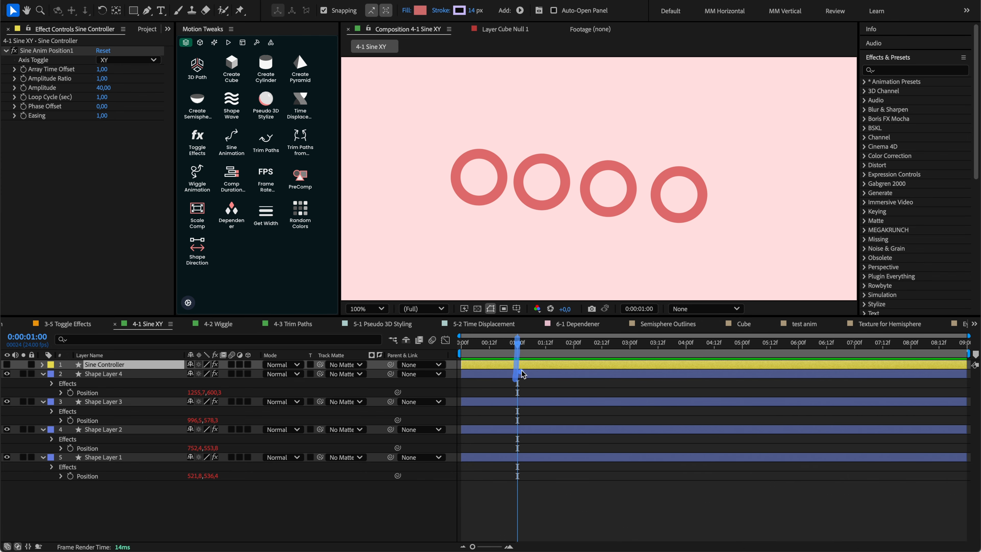
left_click_drag(519, 346, 518, 343)
left_click(572, 343)
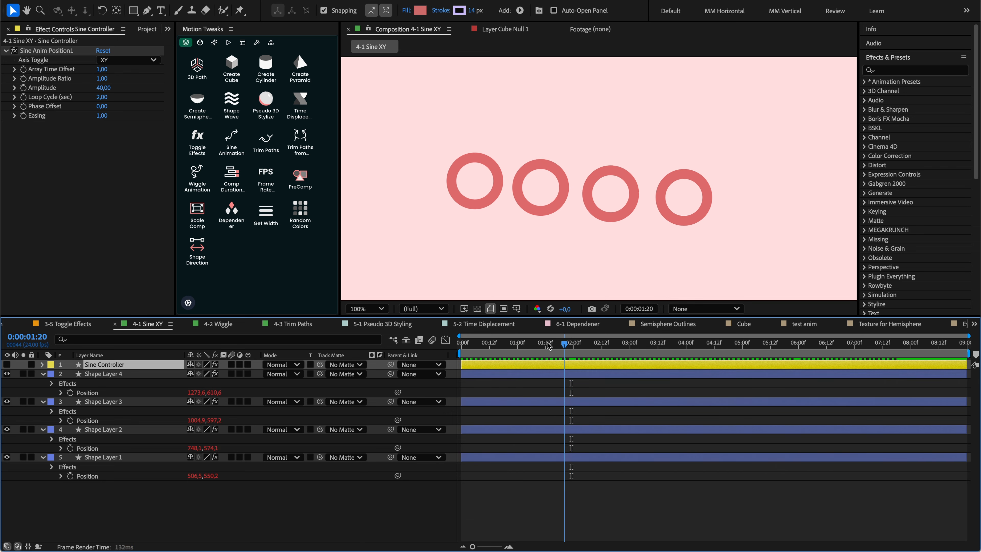
key("Home")
key("space")
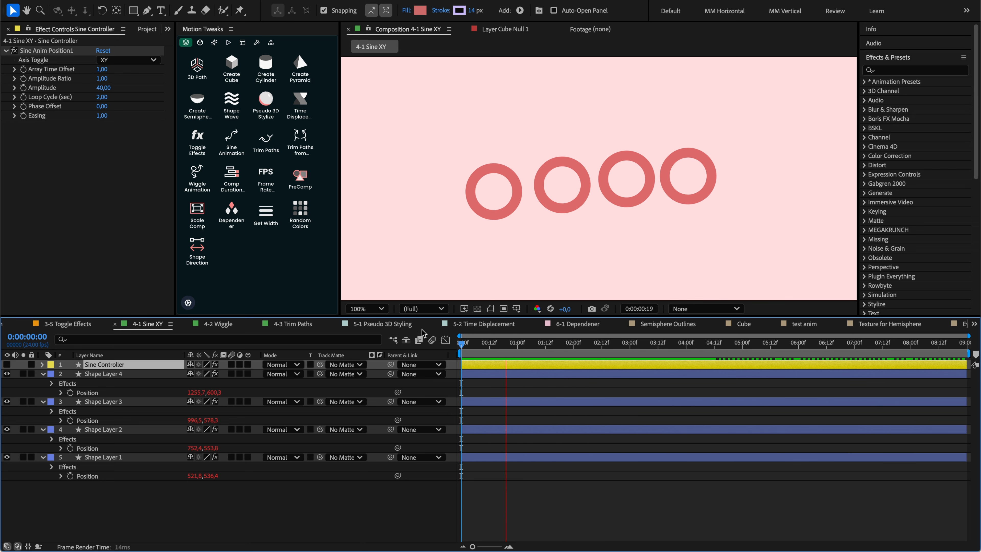
Step: Try a Loop Cycle of 4 seconds on the Sine Controller and restore it to 1
left_click(101, 98)
type("4")
key("Return")
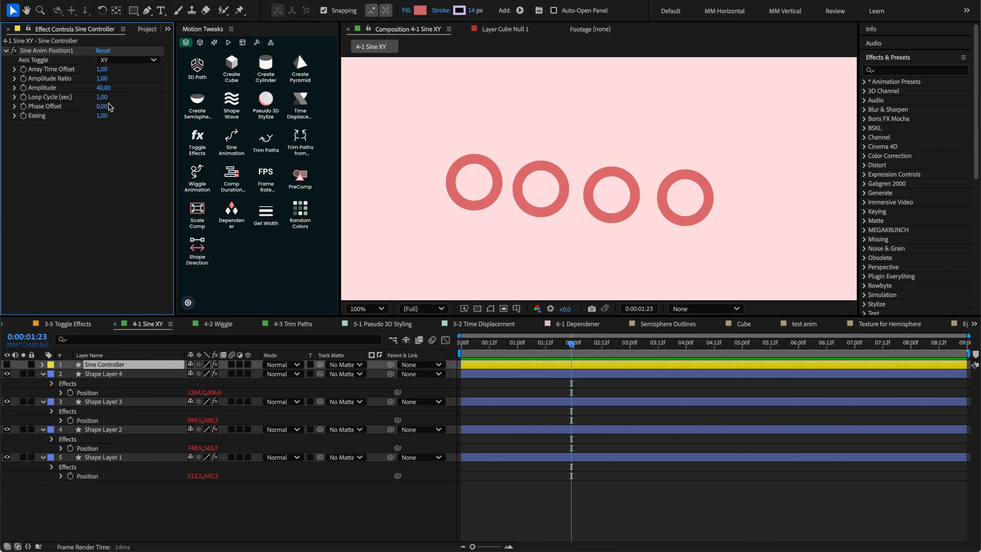
Step: Try Phase Offset values of 2 and 0.5 on the Sine Controller and restore it to 0
left_click_drag(104, 106, 111, 106)
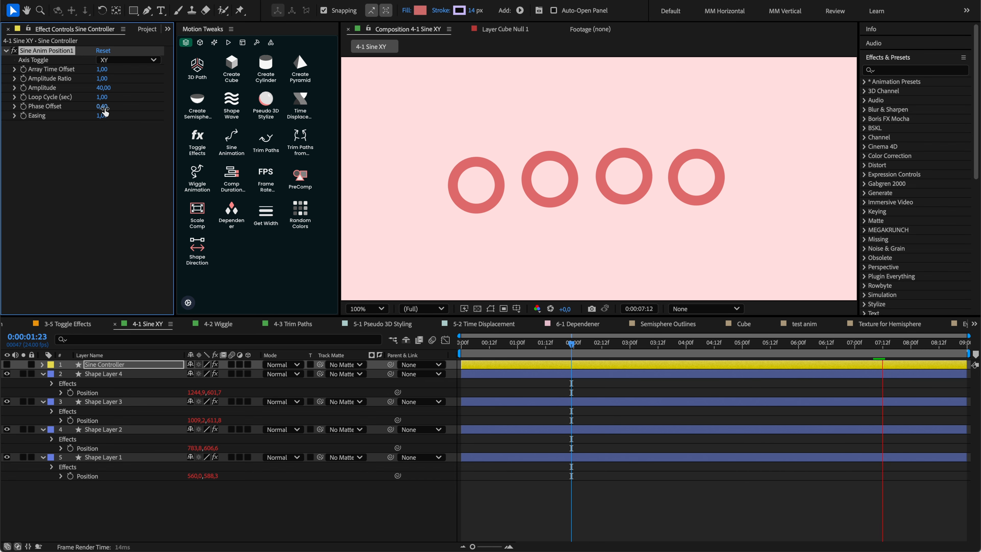
key("Return")
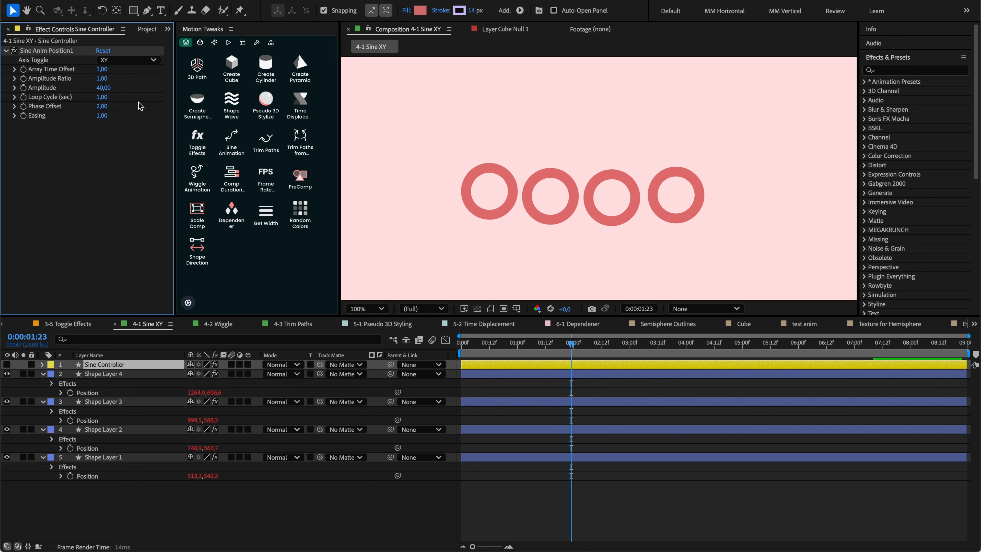
type("0,5")
key("Return")
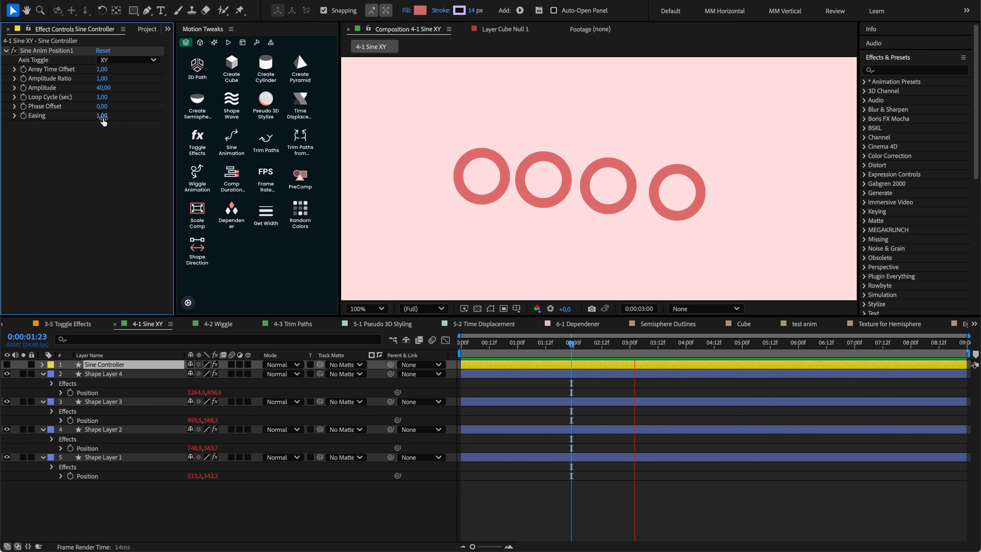
Step: Try the X option of the Sine Controller's Axis Toggle and switch it to Y
left_click(113, 61)
left_click(116, 82)
left_click(116, 61)
left_click(117, 86)
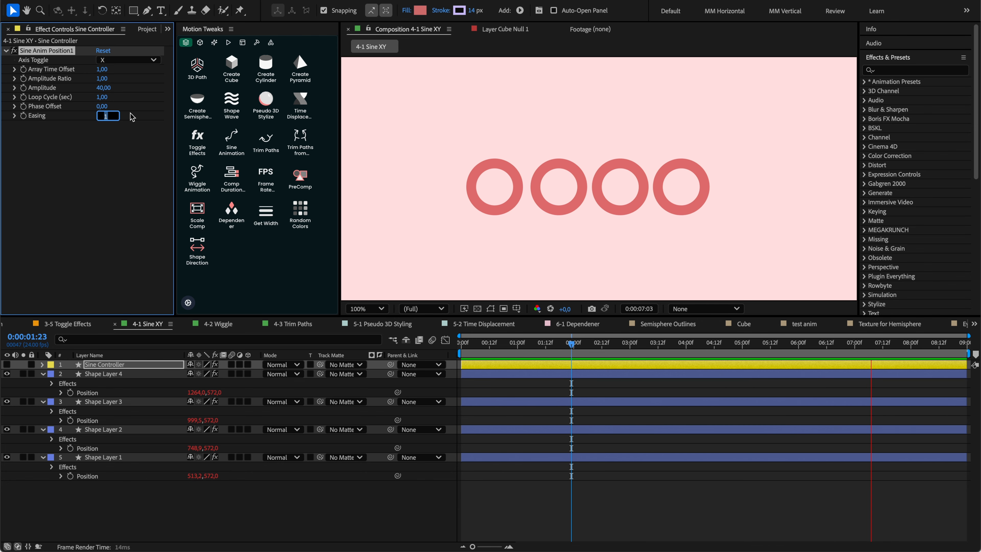
left_click(136, 58)
left_click(126, 75)
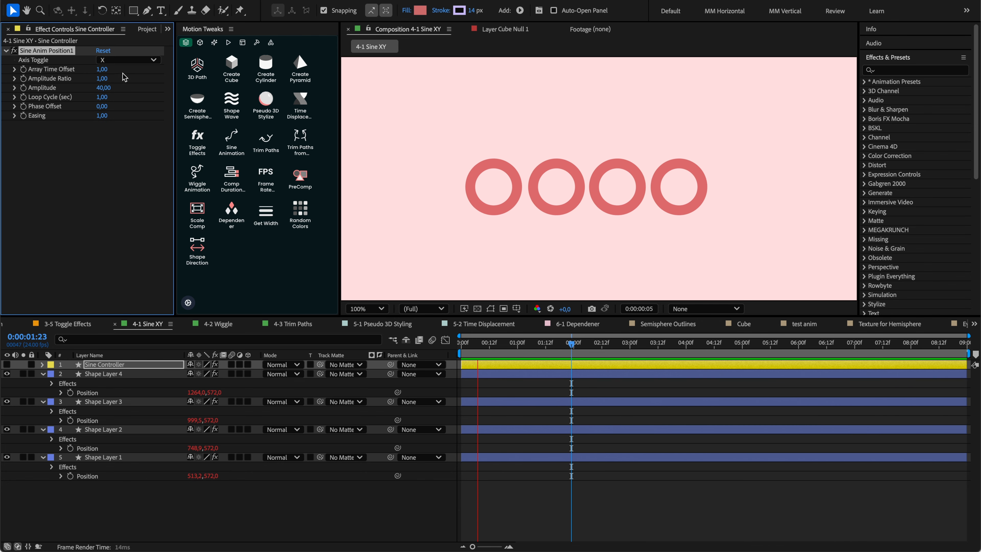
left_click(125, 62)
left_click(128, 94)
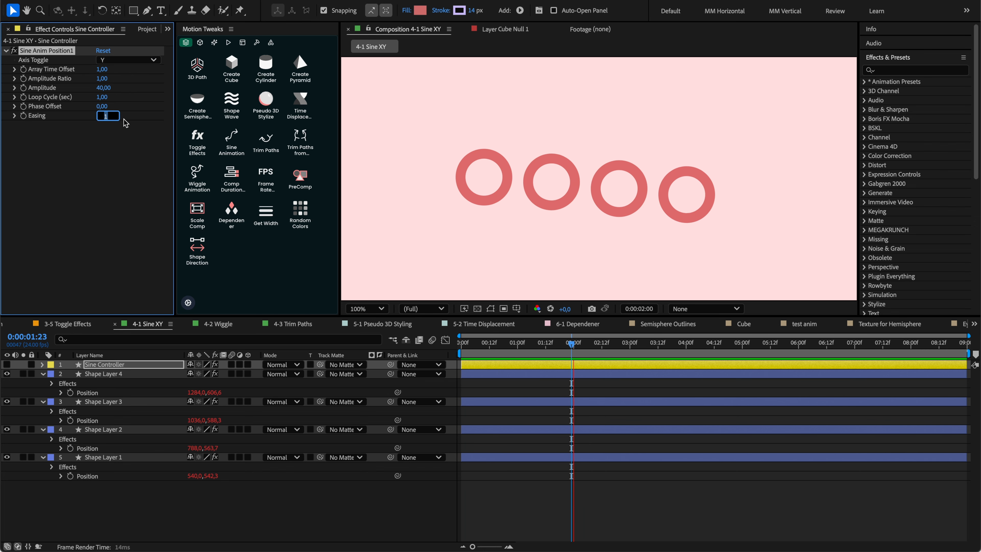
Step: Try Easing values of 3, 0.2, 4 and 5 on the Sine Controller and switch its Axis Toggle to X
type("2")
key("Return")
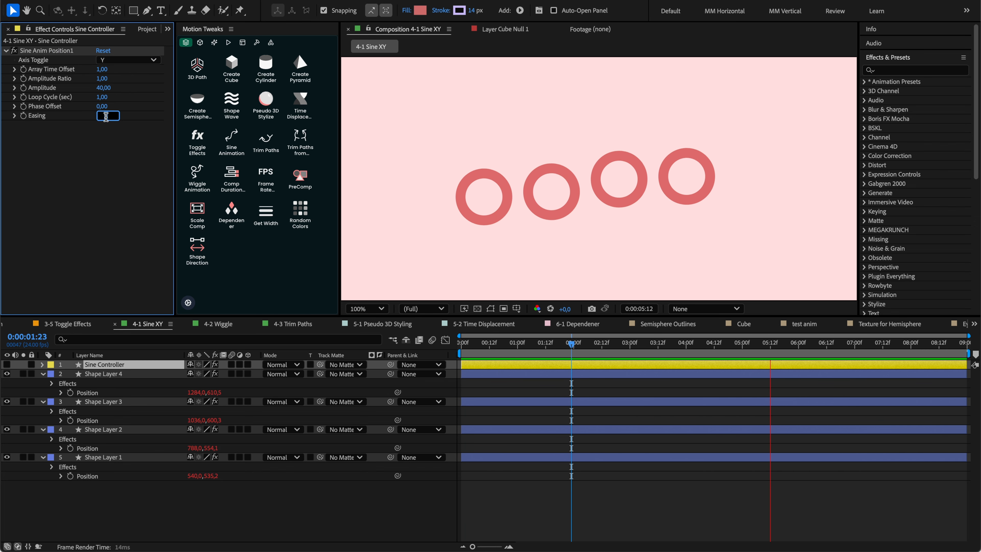
type("0.2")
key("Return")
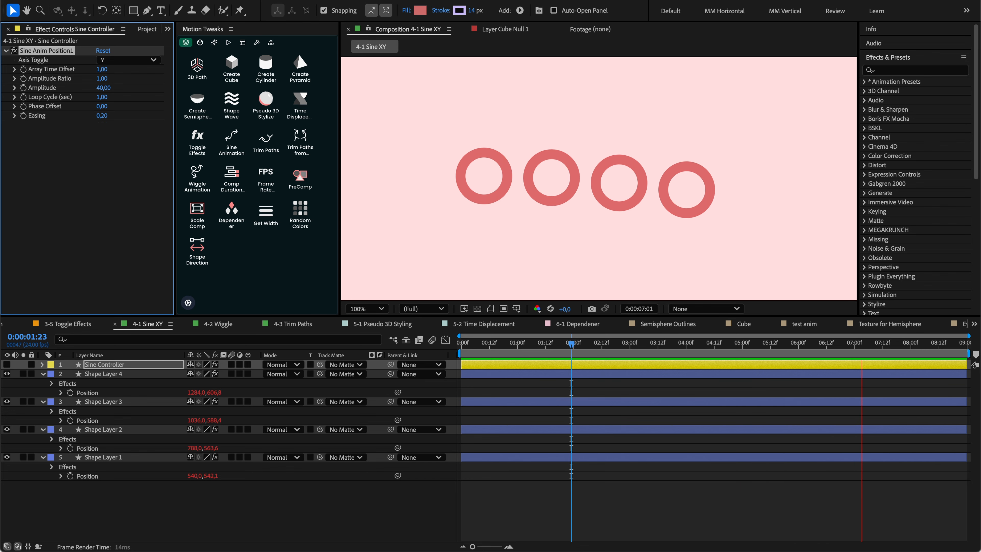
key("Return")
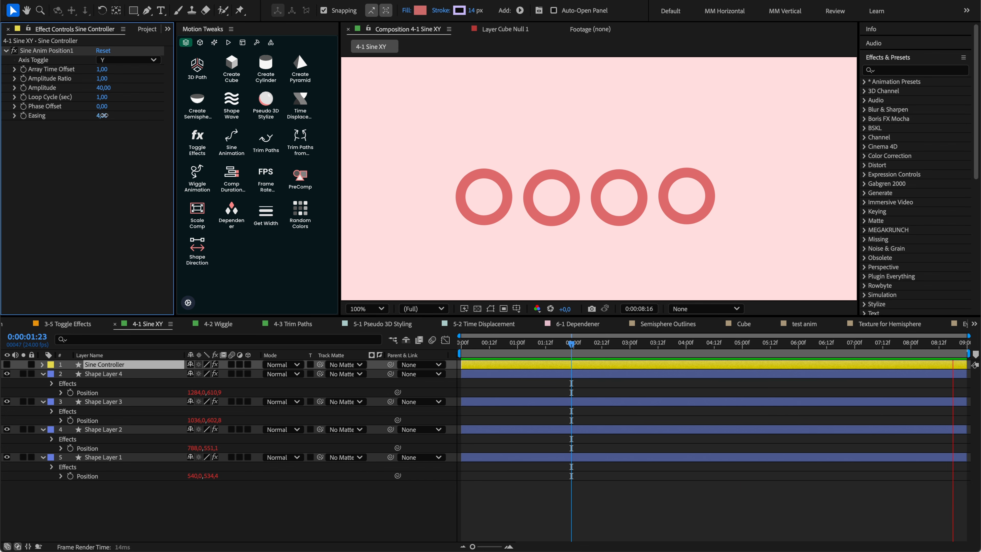
key("Return")
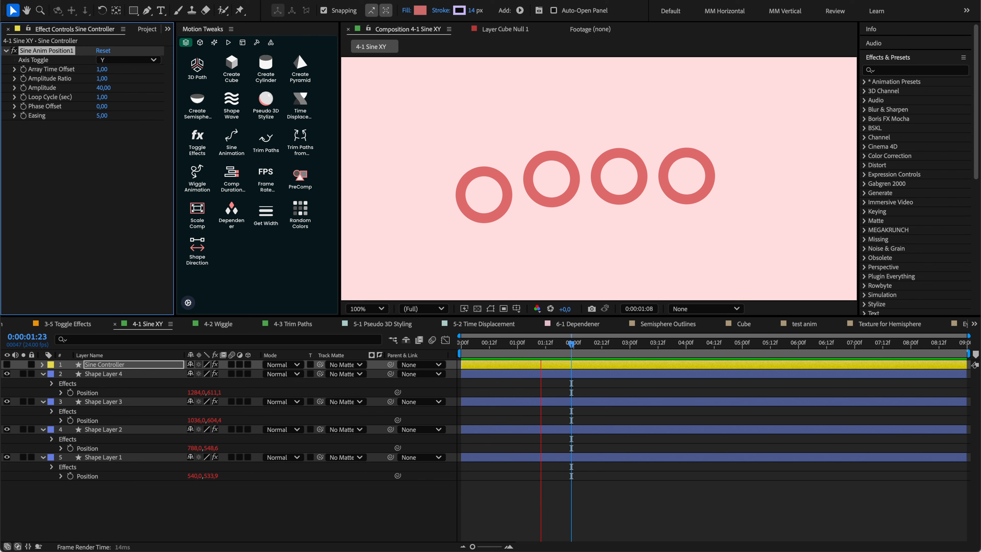
left_click(117, 62)
left_click(118, 63)
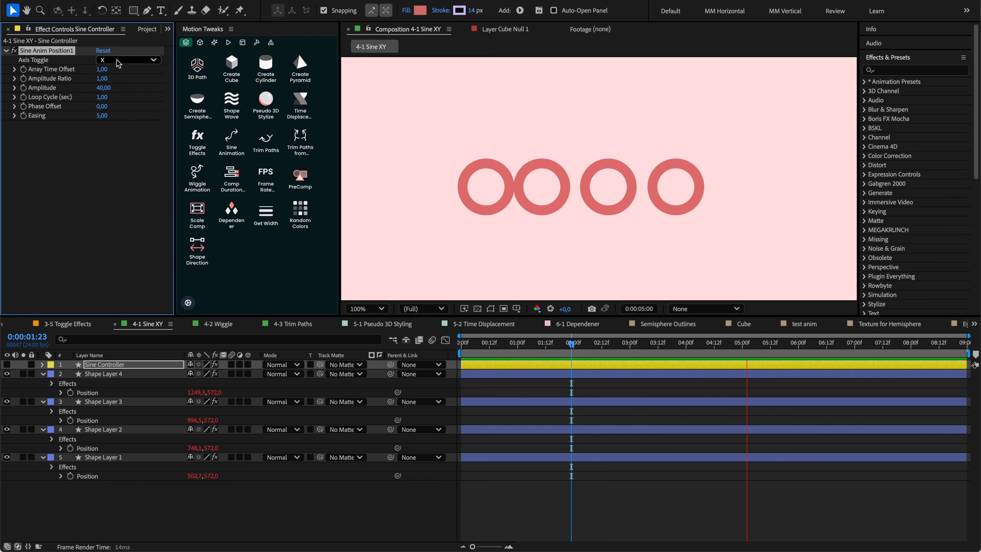
Step: Undo the Sine Controller changes back to before the position Sine Animation was applied to the four shape layers
left_click(128, 404)
key("super+z")
key("super+z")
key("super+z")
key("super+z")
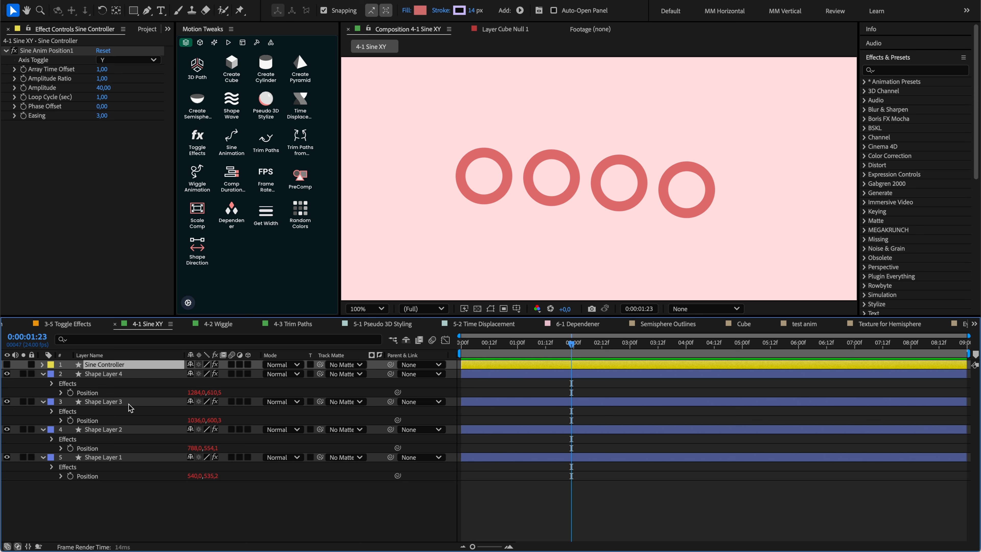
key("super+z")
key("super+z")
key("super+z")
key("super+z")
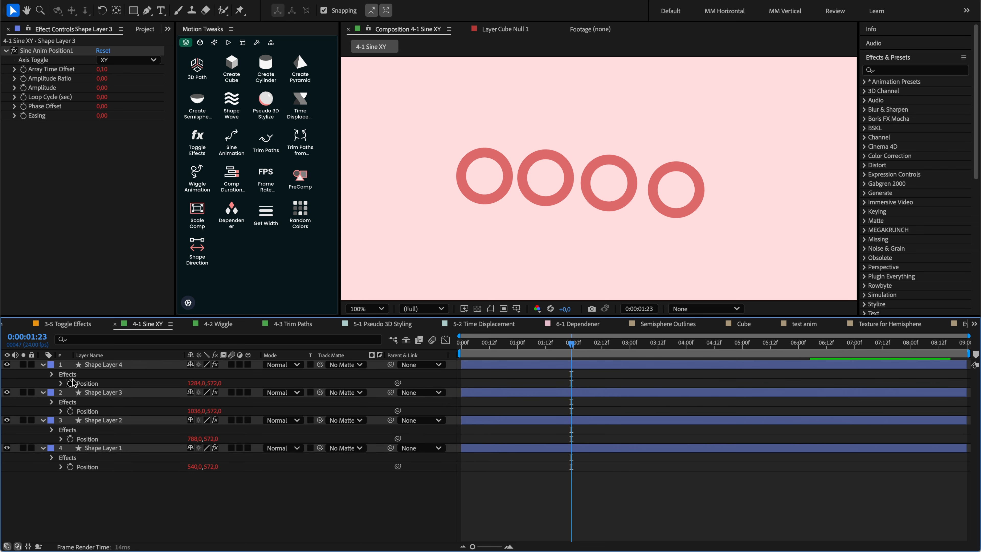
Step: Add Scale keyframes to all four shape layers, apply Sine Animation to them, and preview from 0:00:00:19
left_click(103, 365)
key("super+a")
key("alt+shift+s")
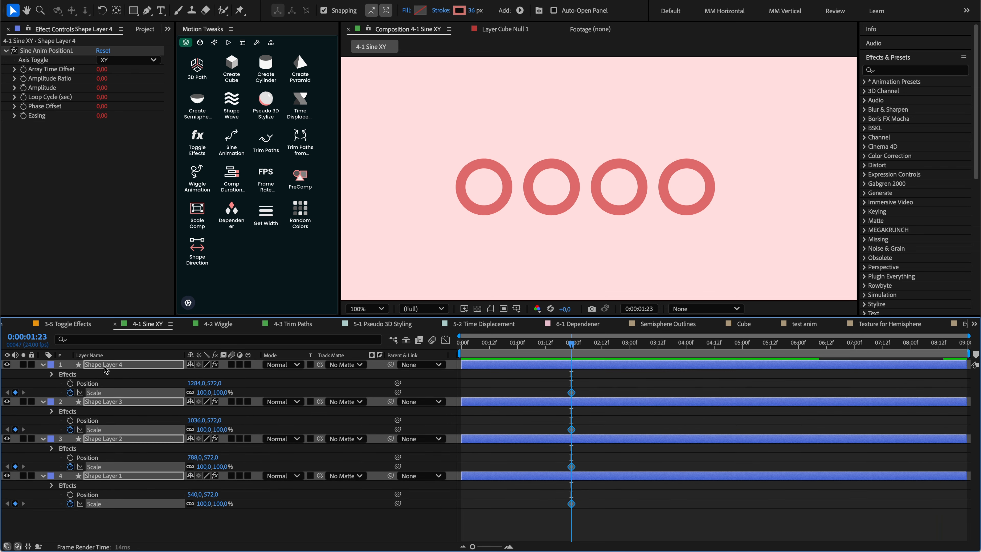
left_click(231, 142)
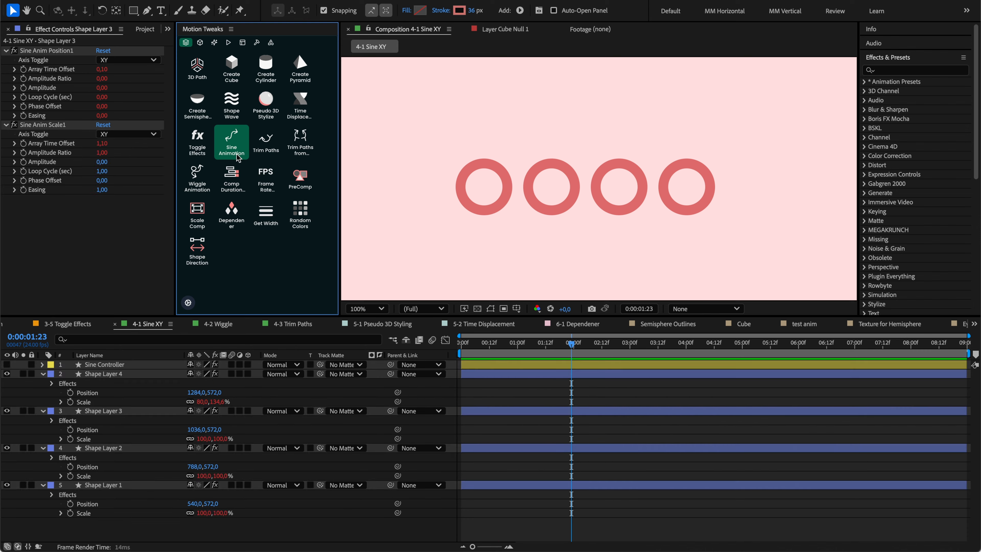
left_click(507, 342)
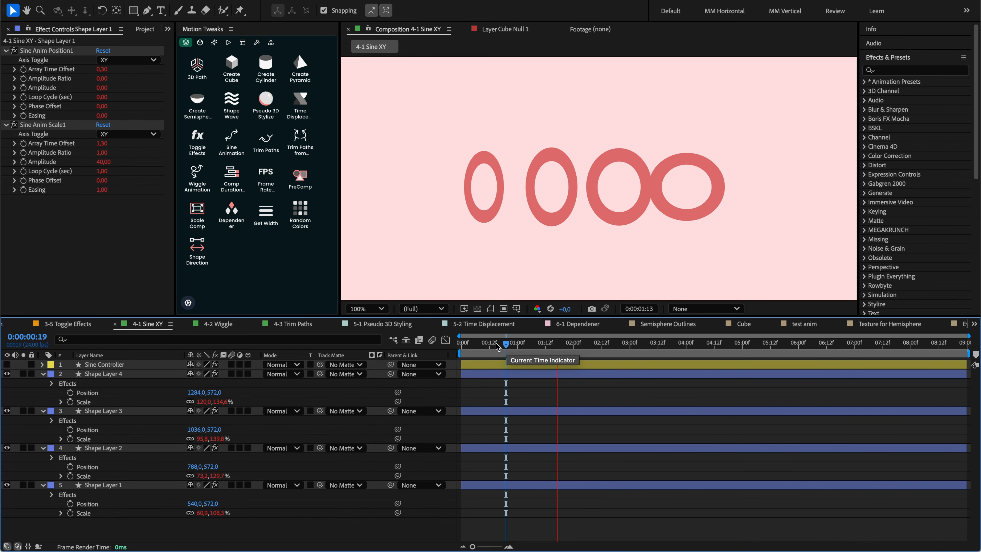
Step: Try a Phase Offset of 0.5 on the Sine Controller's scale animation and set it to 0.75
left_click(156, 365)
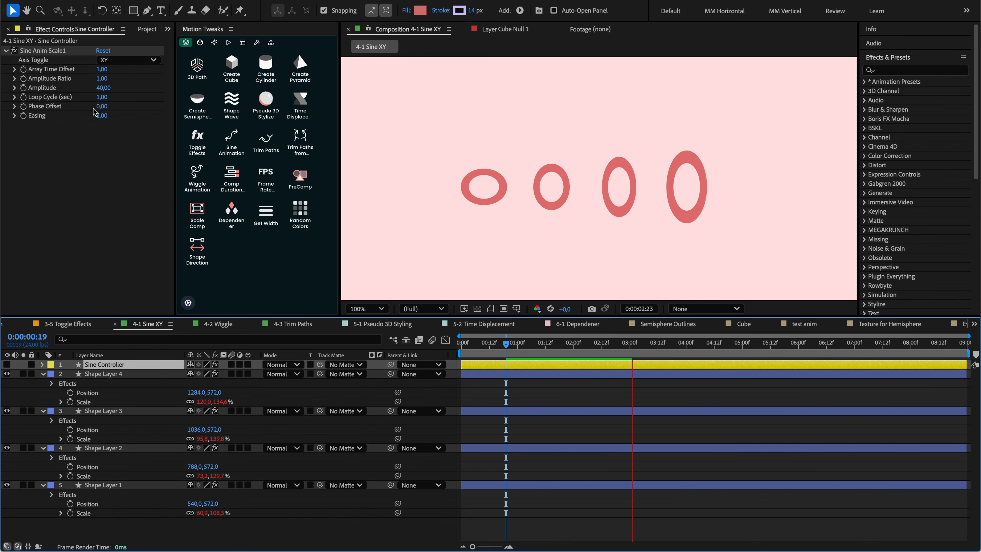
left_click(102, 106)
type("0.5")
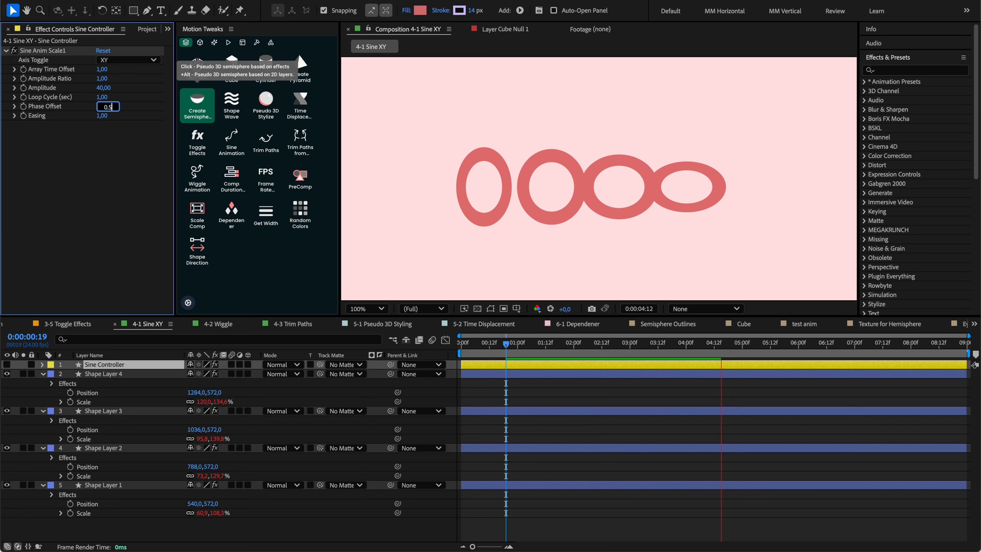
key("BackSpace")
key("BackSpace")
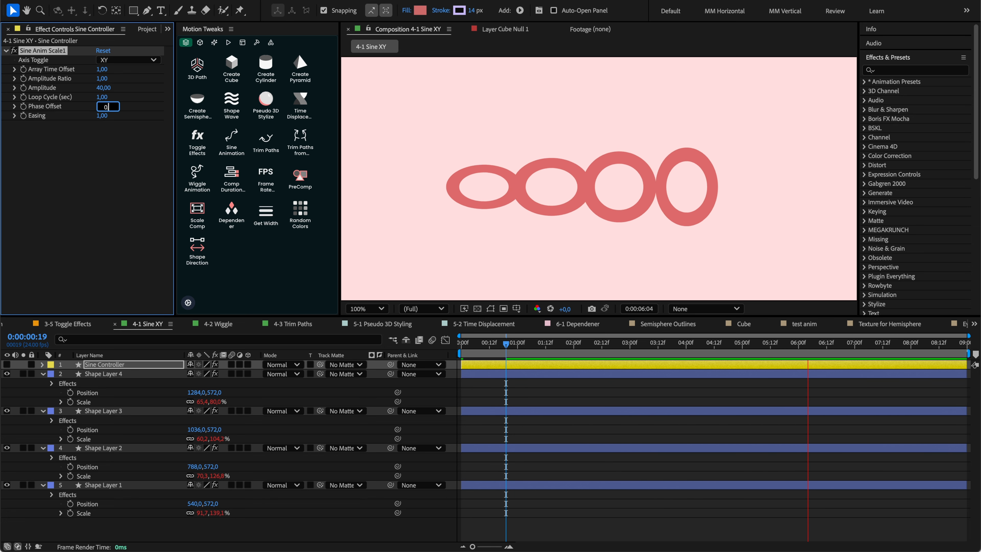
type(".75")
key("Return")
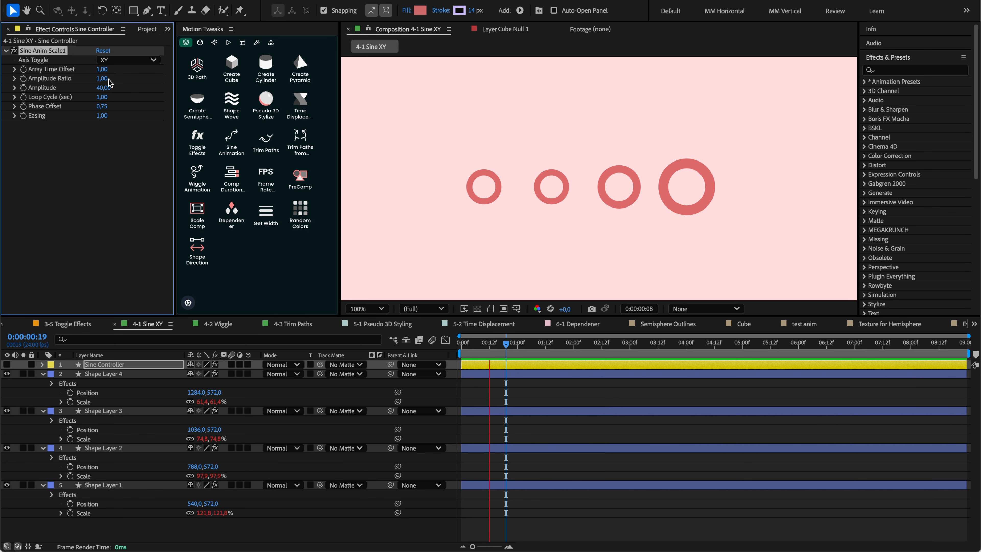
Step: Set the Amplitude of the Sine Controller's scale animation to 20
left_click(103, 87)
type("20")
key("Return")
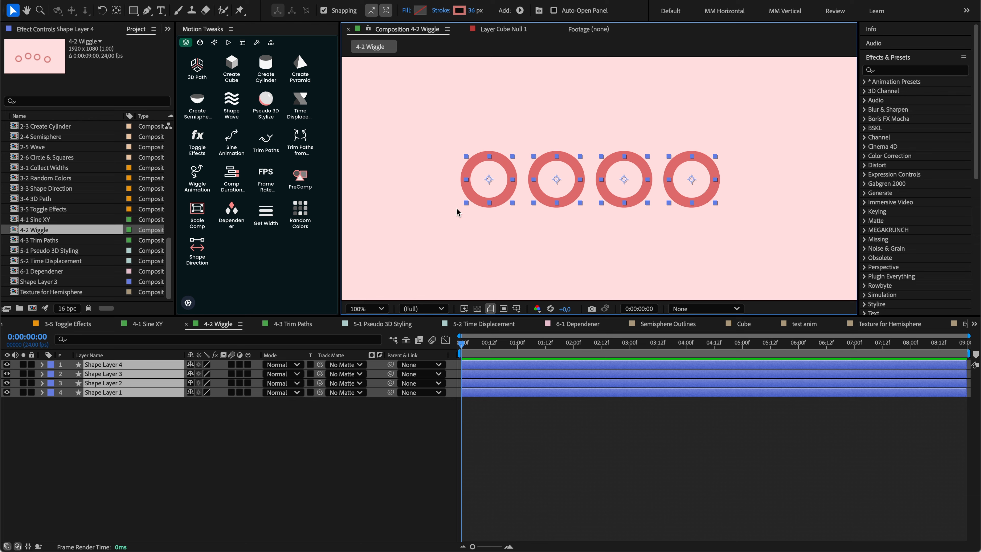
Step: Apply Wiggle Animation to the four selected shape layers in the 4-2 Wiggle composition and preview the motion
left_click(231, 145)
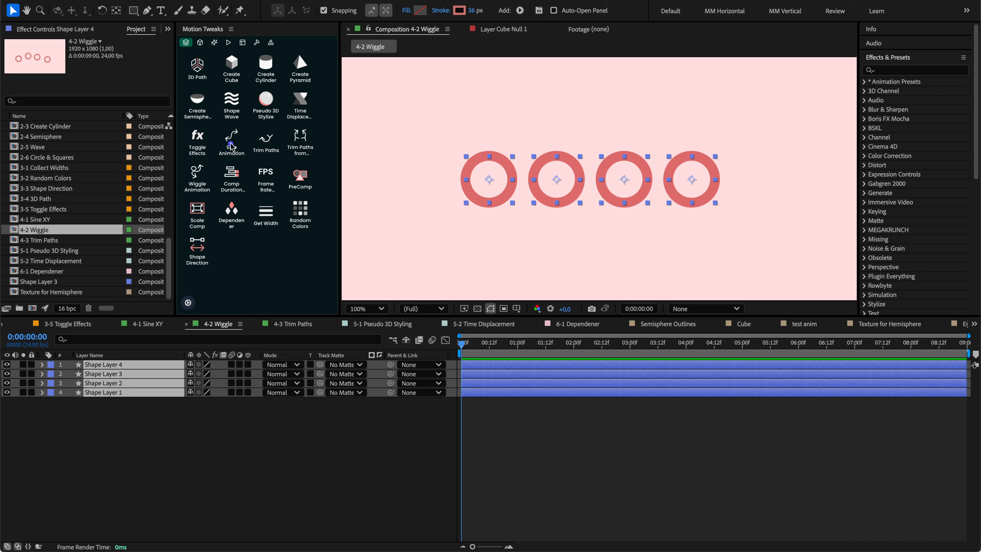
left_click(194, 188)
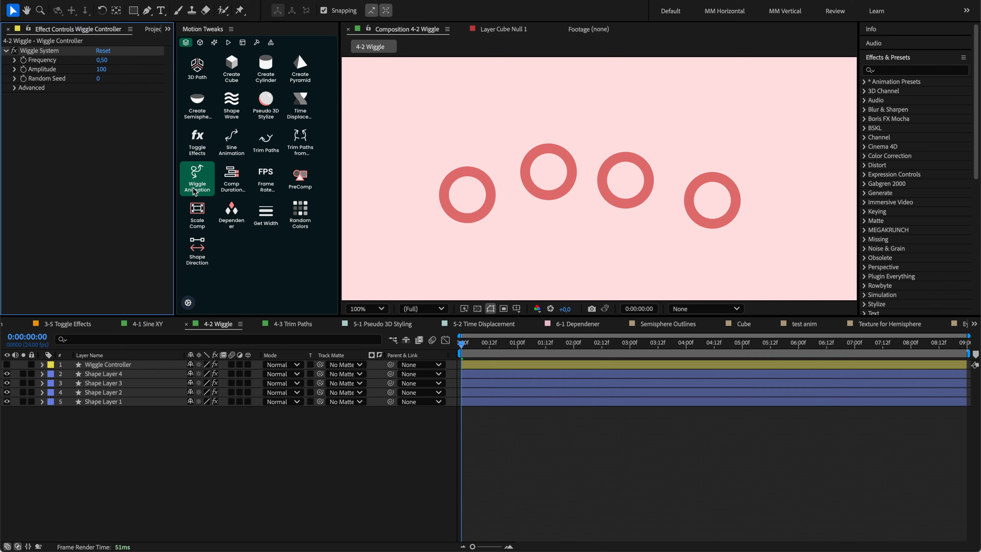
key("space")
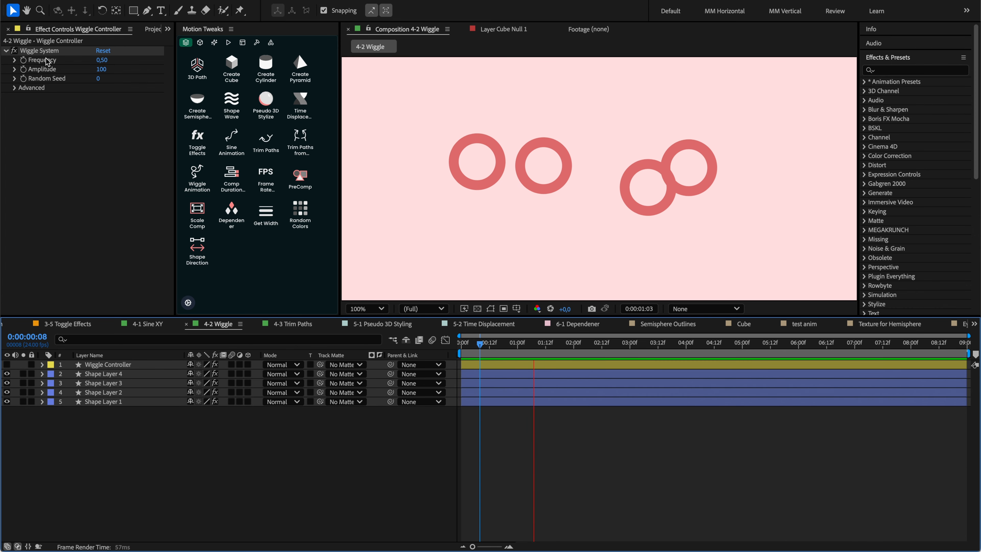
Step: Examine the wiggle effect settings of the Wiggle Controller and each of the four shape layers
left_click(112, 365)
left_click(111, 374)
left_click(106, 383)
left_click(106, 393)
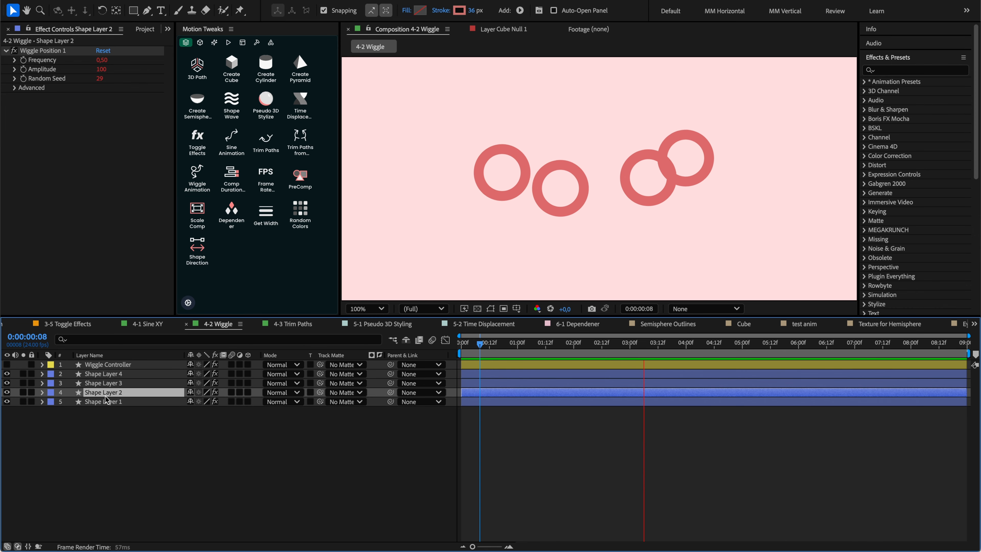
left_click(105, 401)
left_click(109, 384)
left_click(110, 374)
left_click(111, 365)
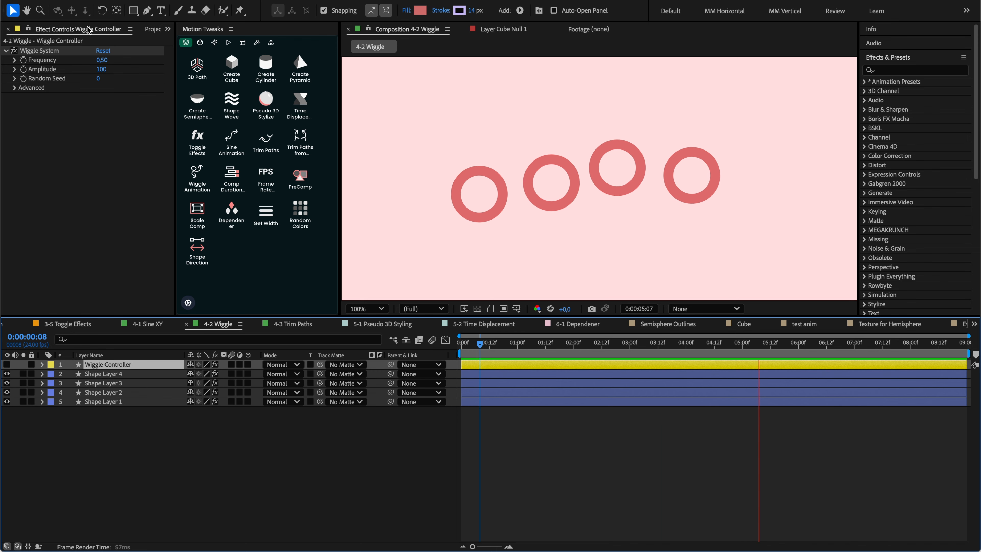
Step: Try a Frequency of 2 in the Wiggle Controller's Wiggle System and raise it to 10
left_click(32, 50)
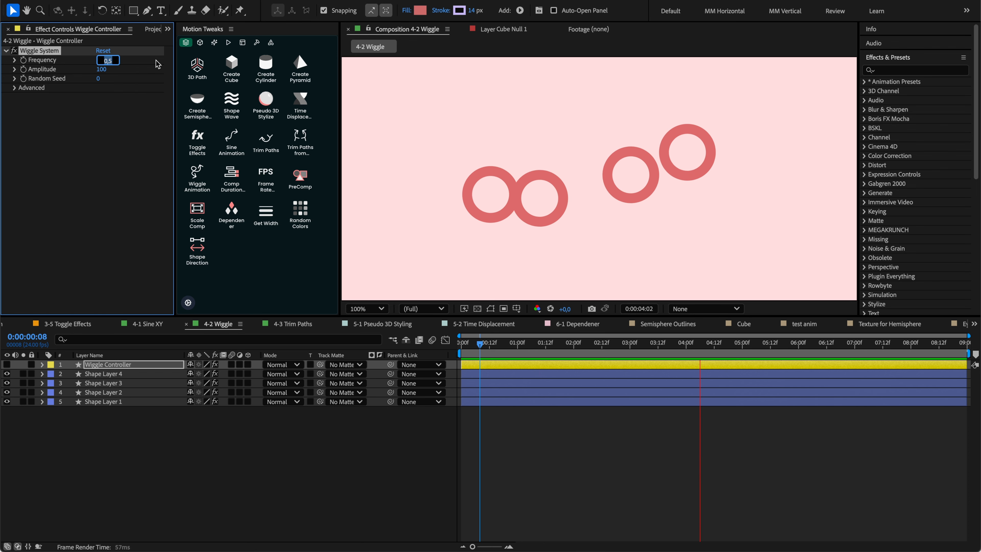
type("2")
key("Return")
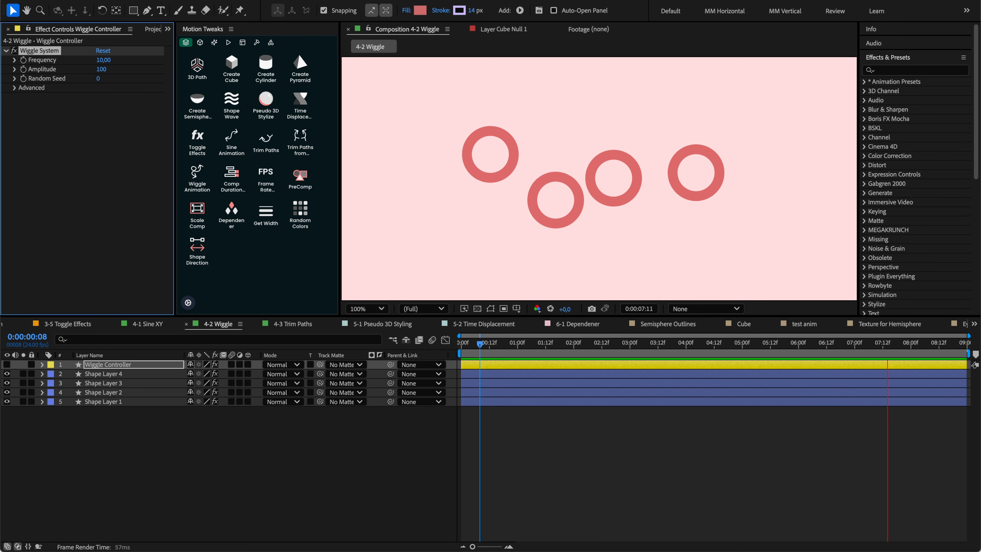
Step: Try a Random Seed of 10 in the Wiggle Controller's Wiggle System and raise it to 122 during playback
key("space")
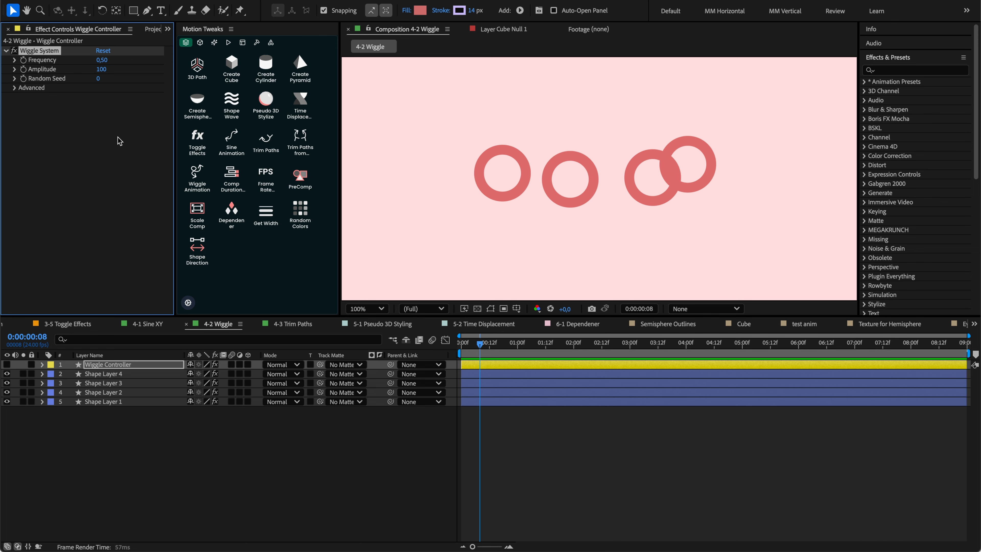
left_click(103, 71)
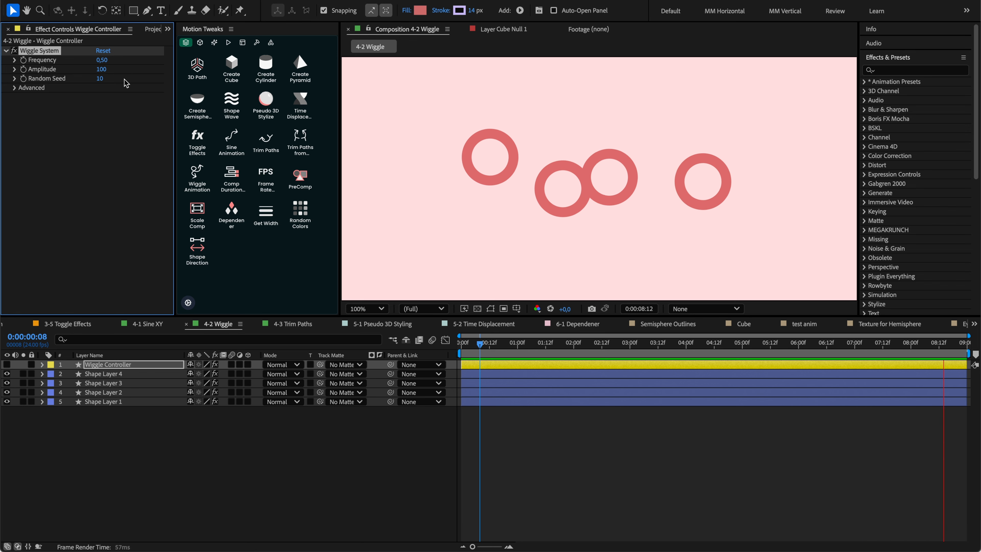
left_click(99, 79)
type("122")
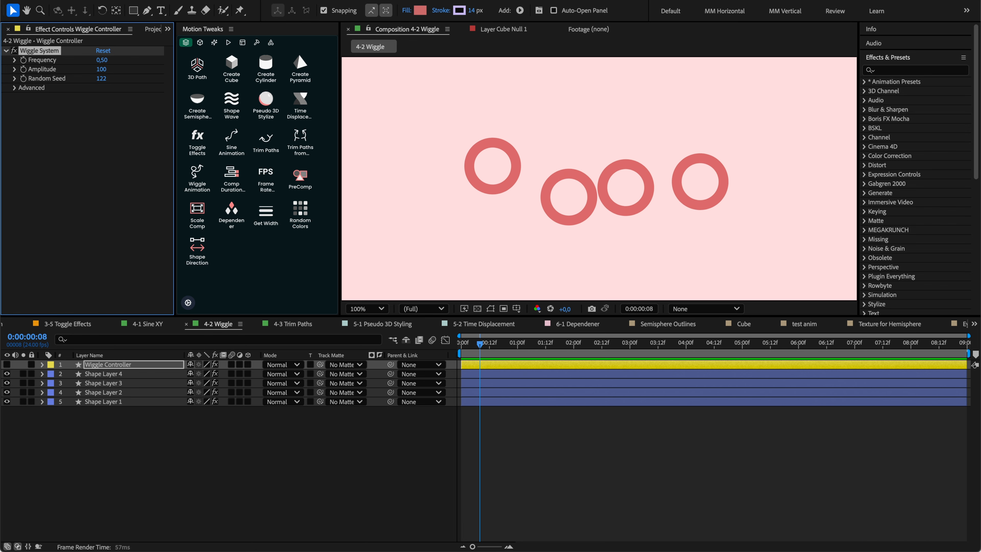
Step: Review the Advanced settings of the Wiggle System and undo the Wiggle Animation on the four shape layers
left_click(14, 88)
key("space")
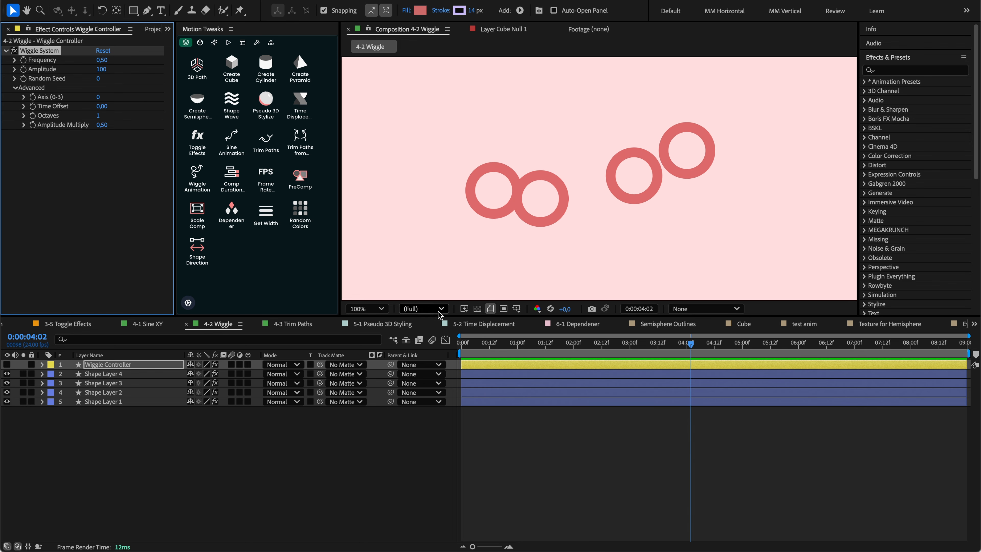
left_click_drag(473, 343, 595, 343)
key("ctrl+z")
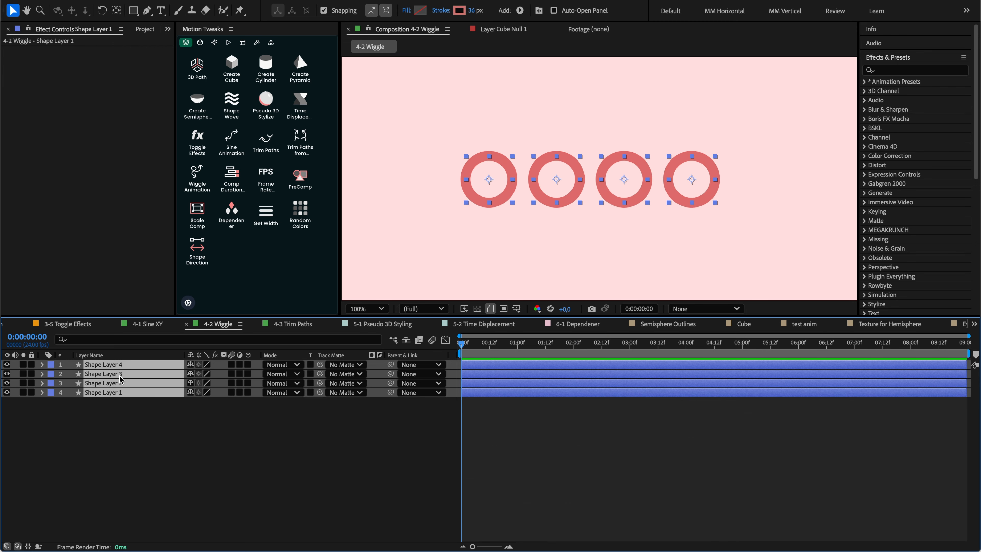
Step: Apply Wiggle Animation to the Scale property of the four shape layers and show the controller's Advanced settings
key("s")
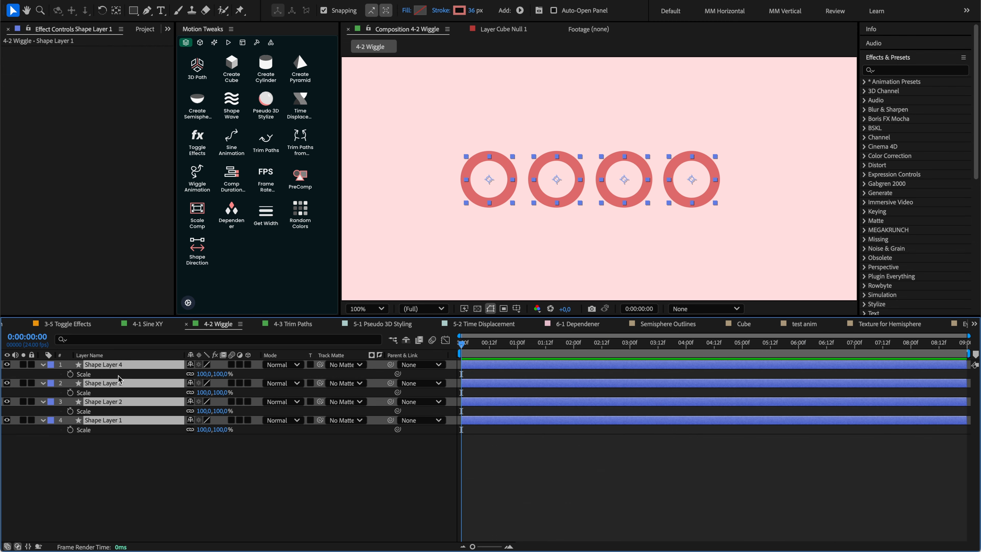
left_click(119, 374)
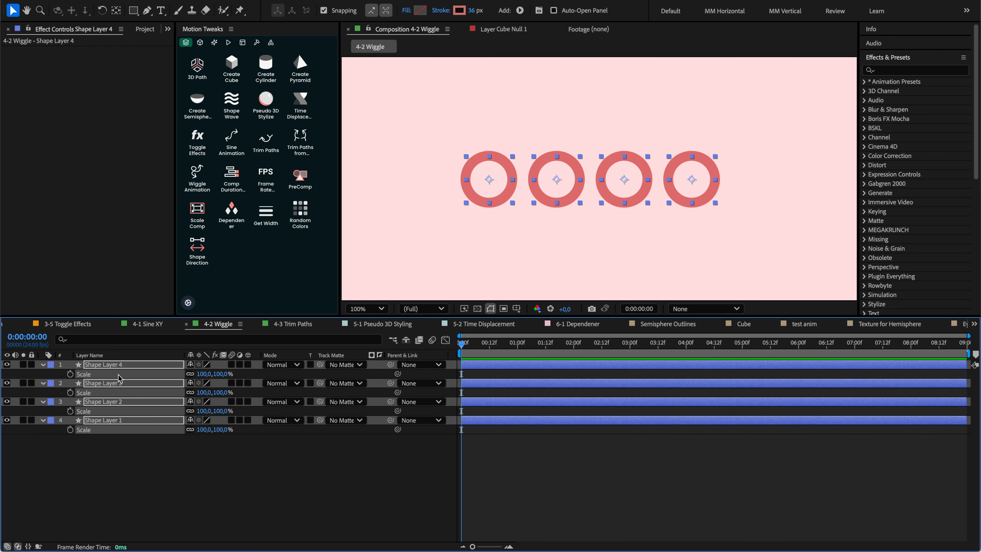
left_click(198, 185)
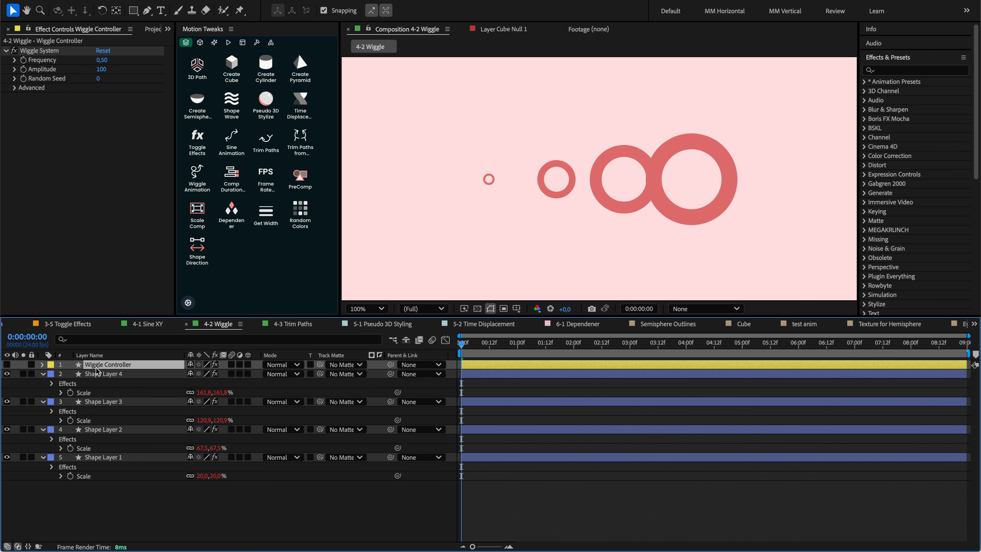
left_click(15, 88)
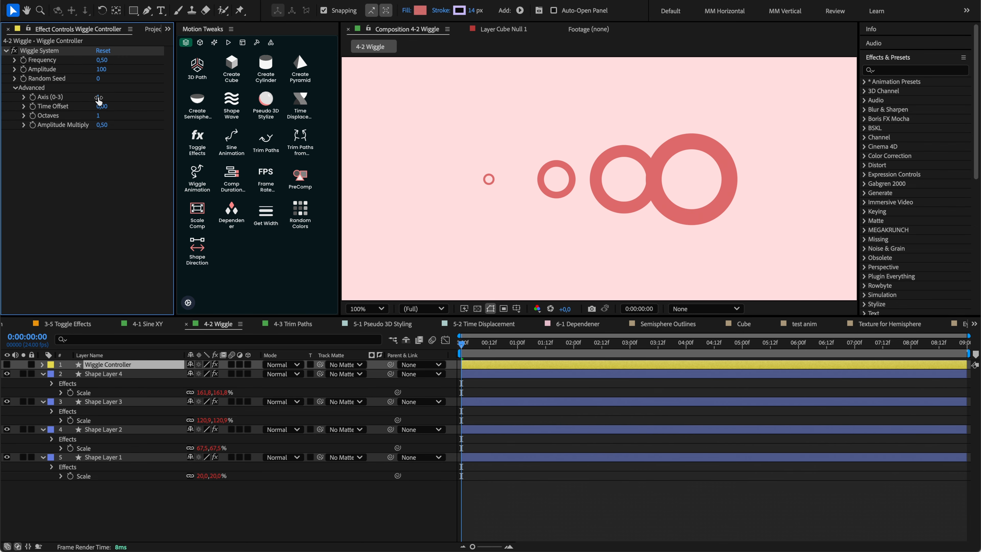
key("space")
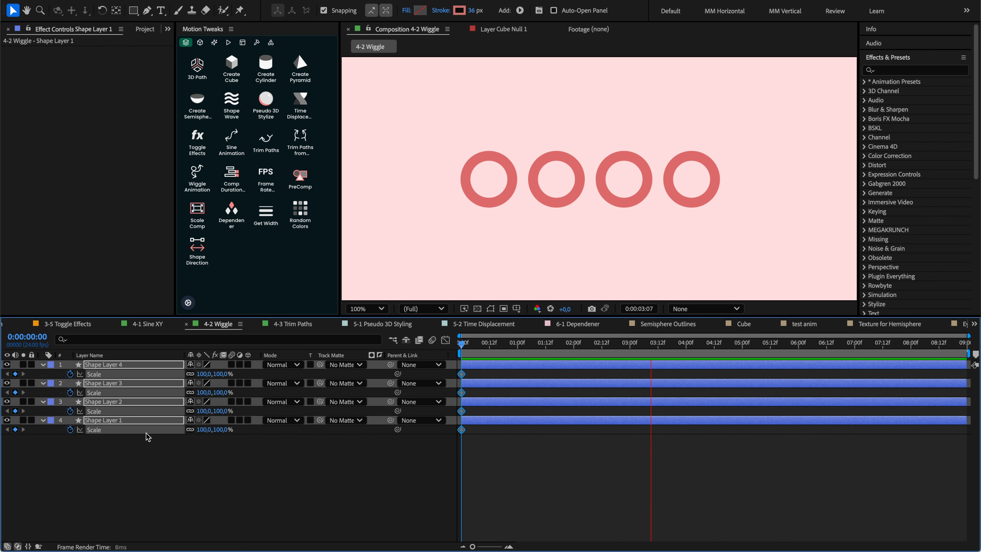
Step: Apply Wiggle Animation to the four shape layers as a whole and try Axis values of 3 and 4 in the Advanced settings
left_click(195, 259)
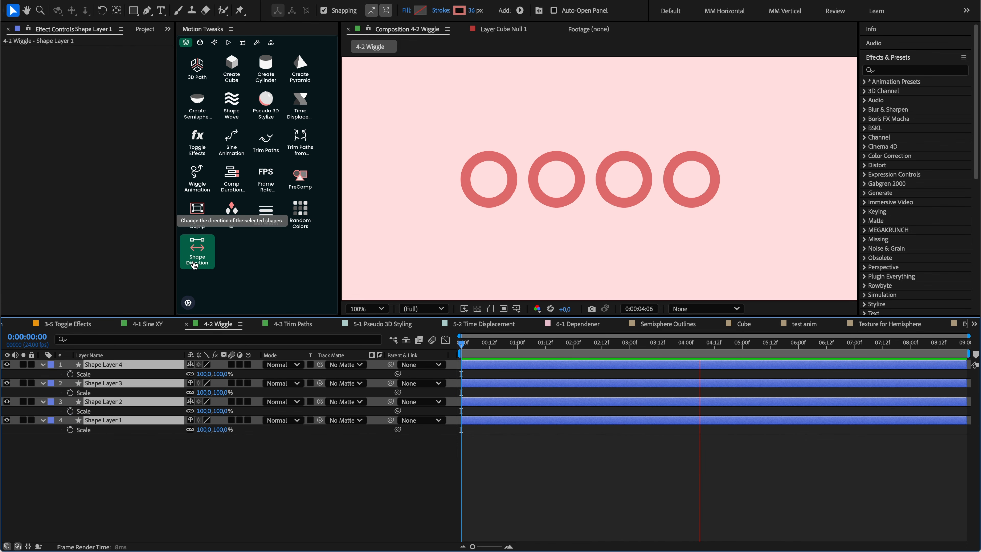
left_click(197, 179)
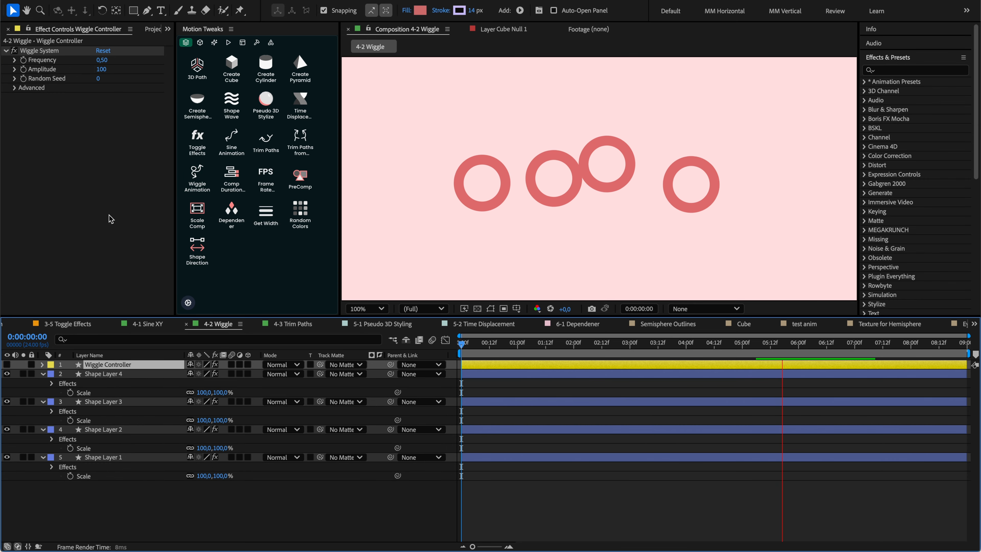
left_click(14, 88)
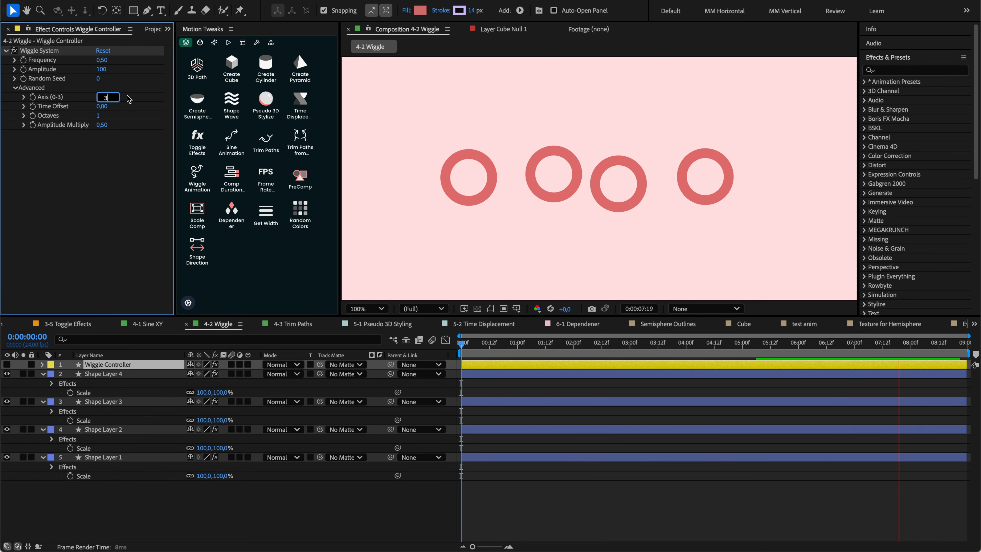
left_click_drag(107, 98, 136, 99)
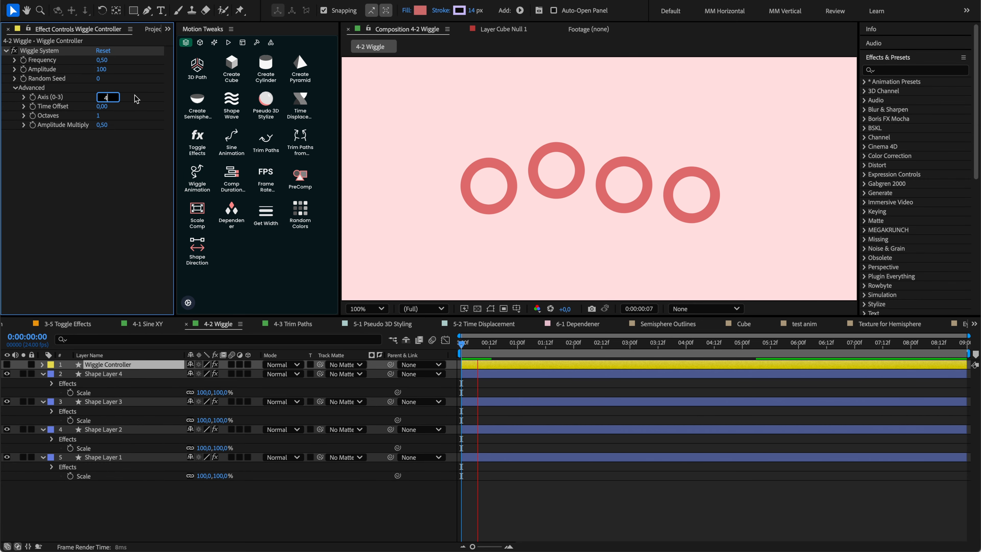
key("space")
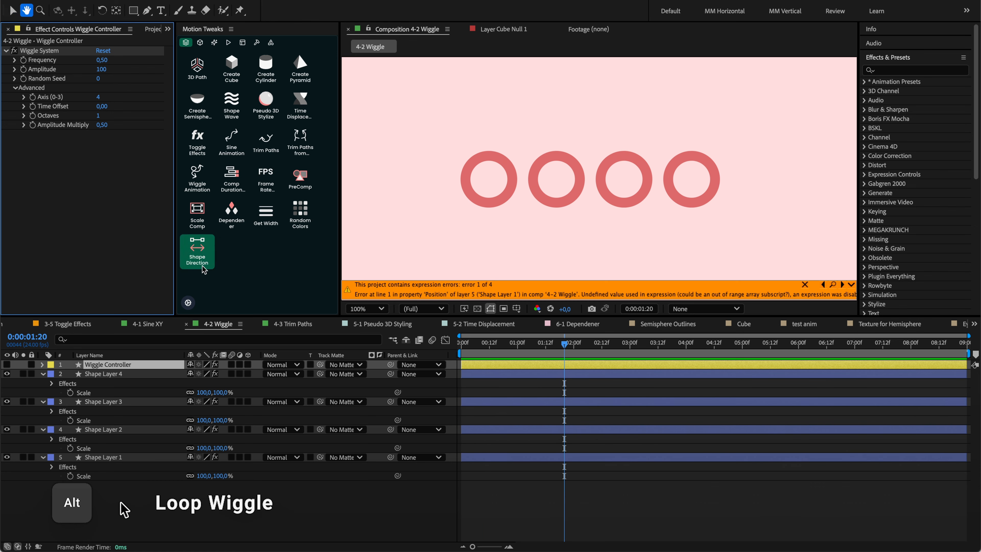
Step: Undo the wiggle, apply the looping variant of Wiggle Animation to the four shape layers, and preview it
key("super+z")
key("super+z")
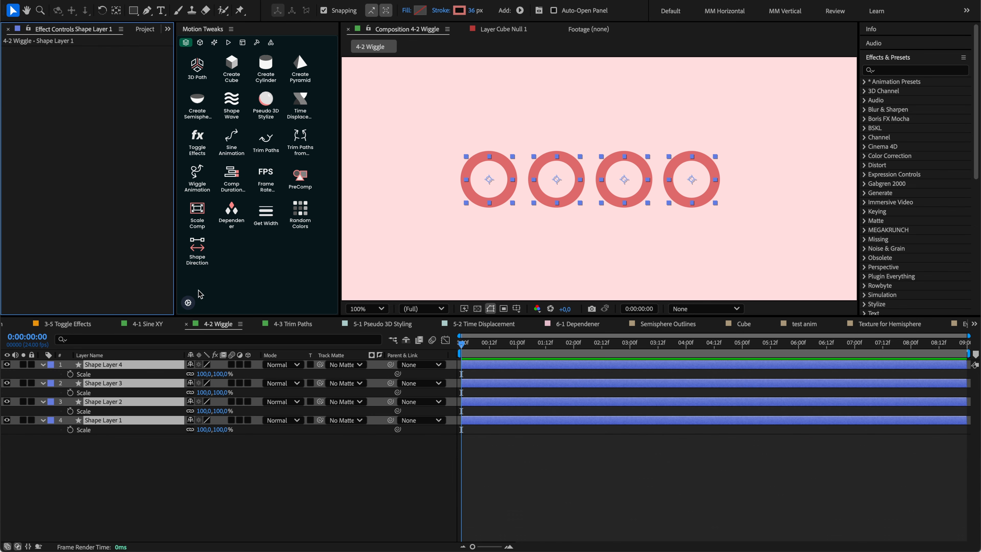
left_click(197, 177)
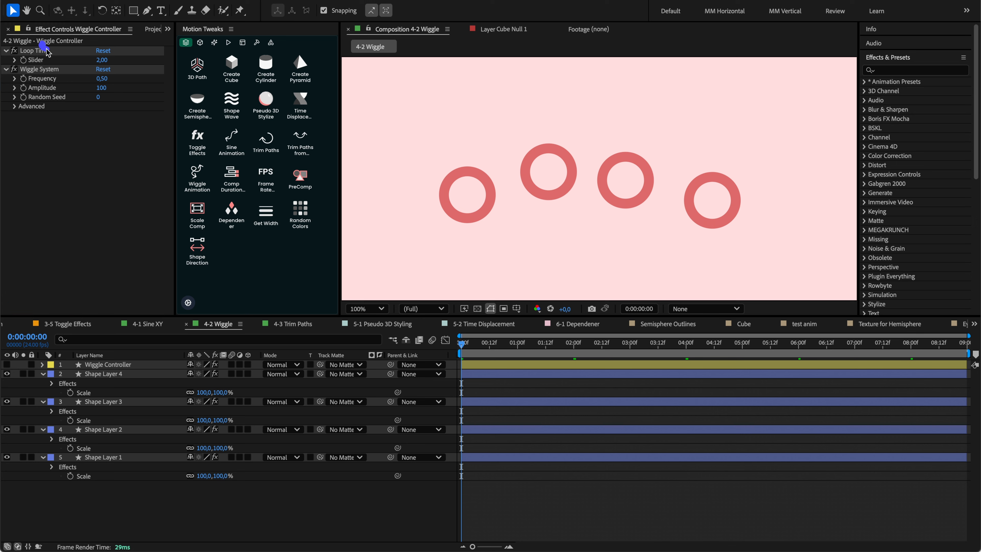
mouse_move(46, 49)
left_mouse_down()
mouse_move(133, 62)
mouse_move(40, 46)
left_mouse_up()
key("space")
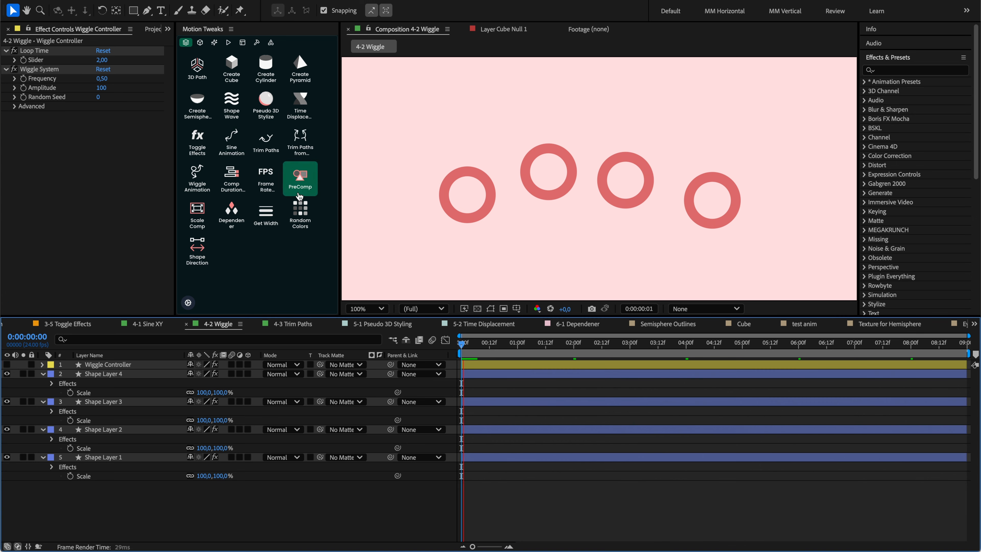
Step: Try a Loop Time of 1 on the Wiggle Controller, preview the loop, and undo the change
left_click(102, 60)
type("1")
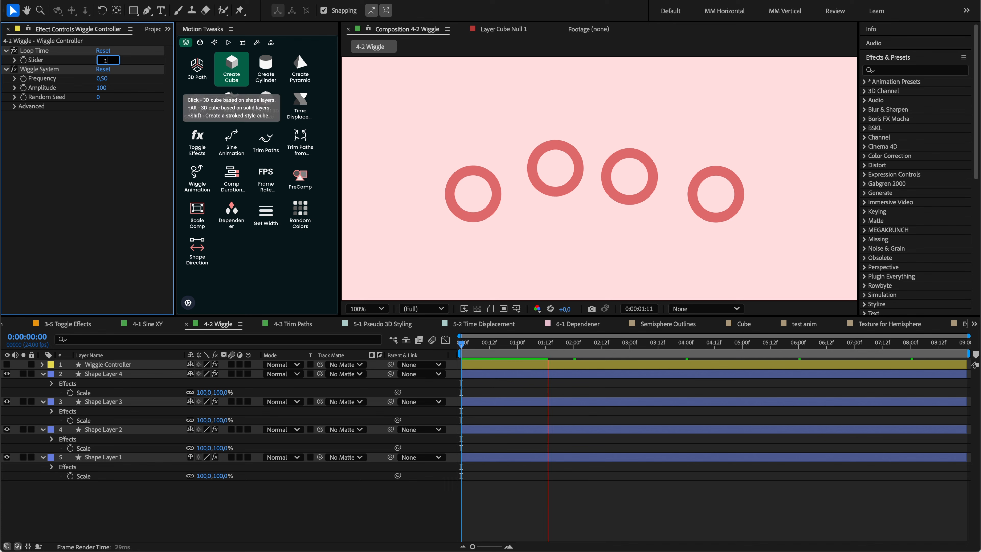
key("Return")
key("space")
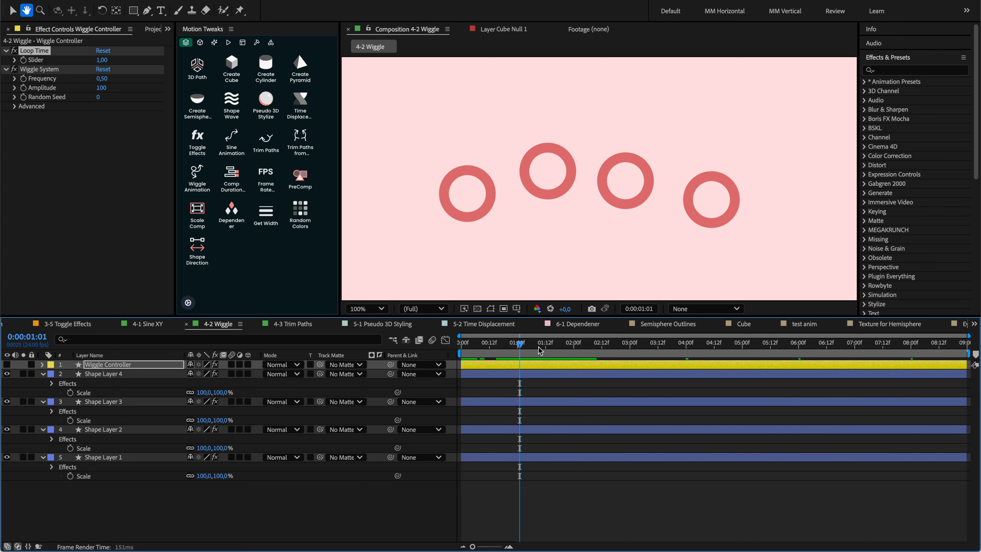
left_click_drag(538, 347, 464, 346)
key("space")
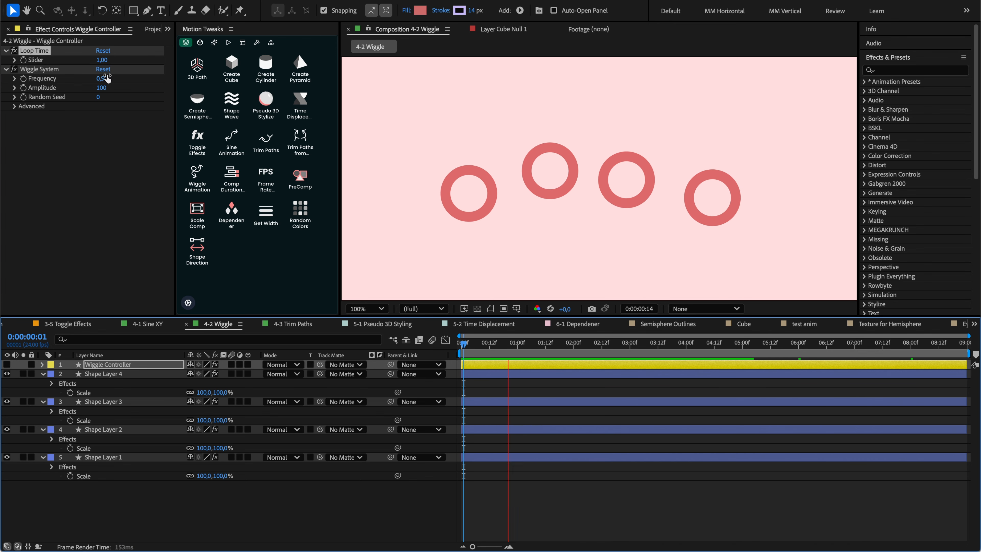
key("ctrl+z")
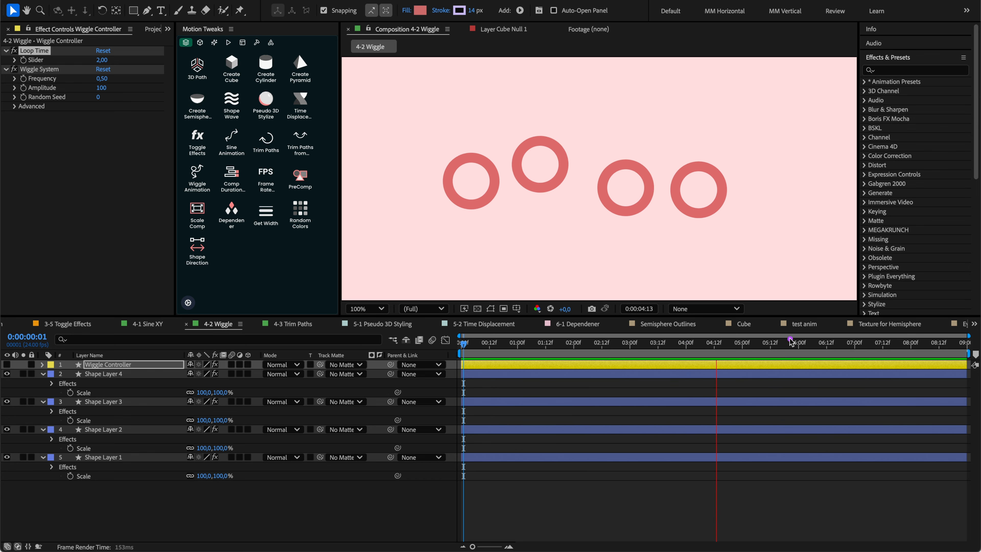
Step: Set the Time Offset to 0.39 and the Octaves to 3 in the Wiggle System's Advanced settings
left_click(14, 106)
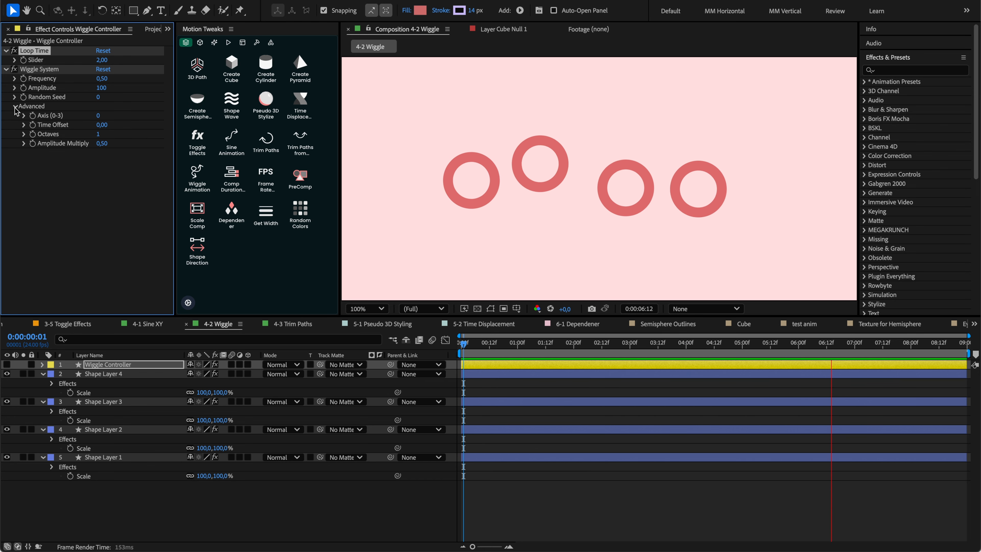
left_click_drag(102, 125, 125, 125)
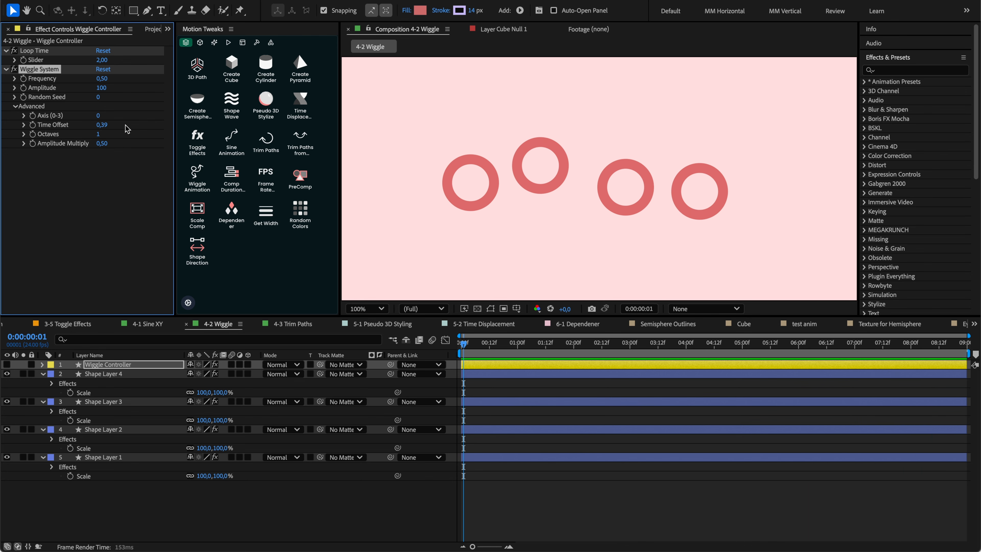
left_click(101, 135)
type("3")
left_click(122, 133)
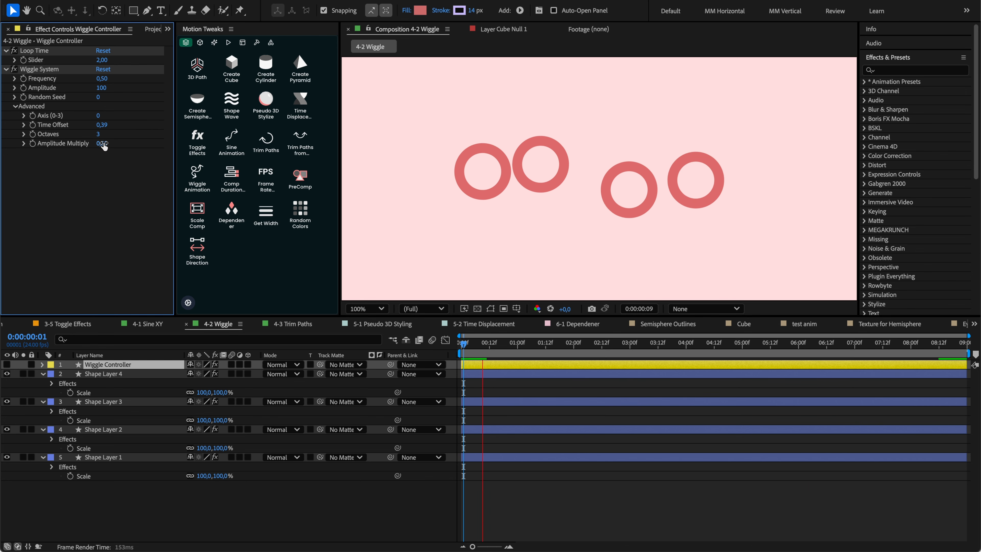
Step: Set the Wiggle System's Amplitude Multiply to 2 and then lower it to 1
left_click(102, 144)
type("2")
key("Return")
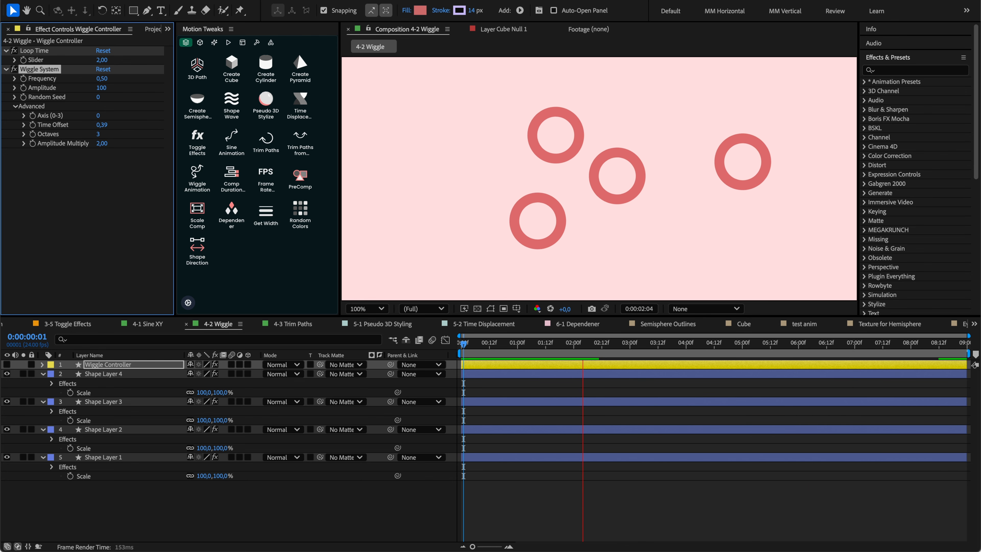
left_click(102, 144)
type("1")
left_click(120, 167)
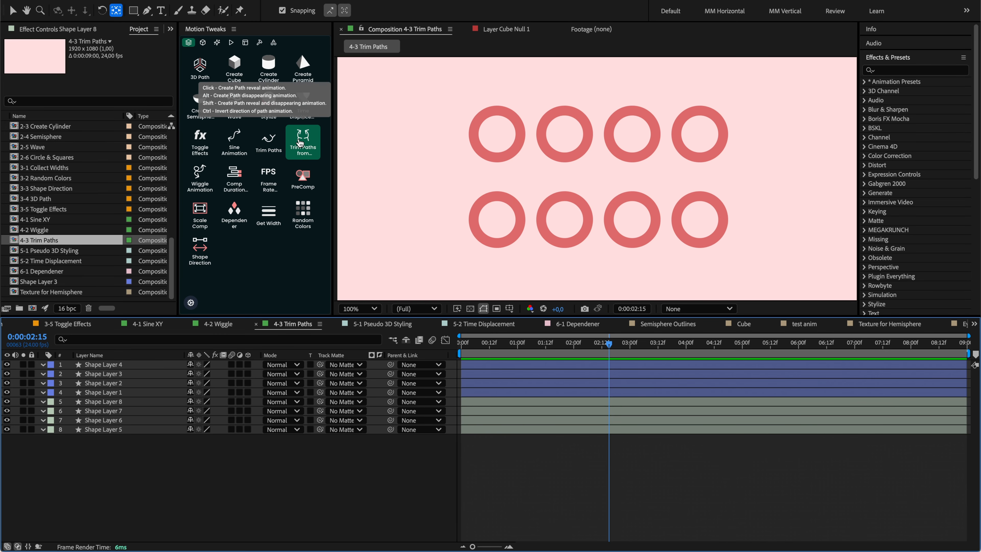
Step: Apply Trim Paths to Shape Layers 1 to 4 in the 4-3 Trim Paths composition at 2:00 and preview their End keyframes
left_click(112, 393)
left_click(117, 366, "shift")
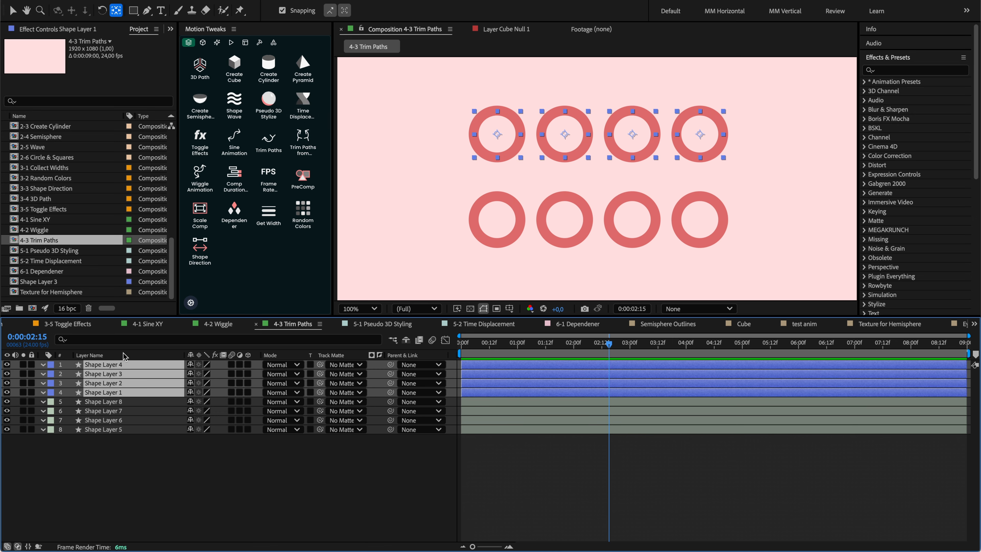
left_click(13, 10)
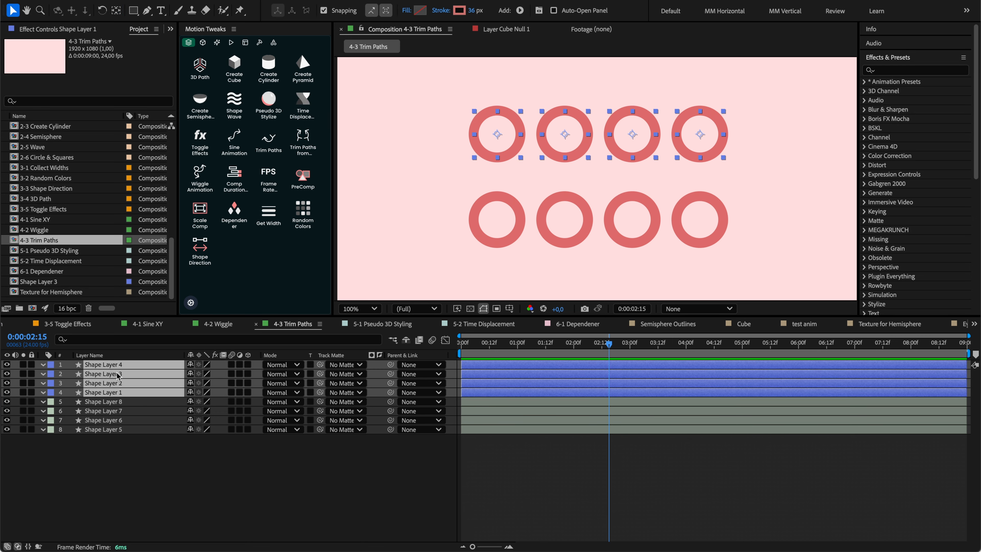
left_click(573, 345)
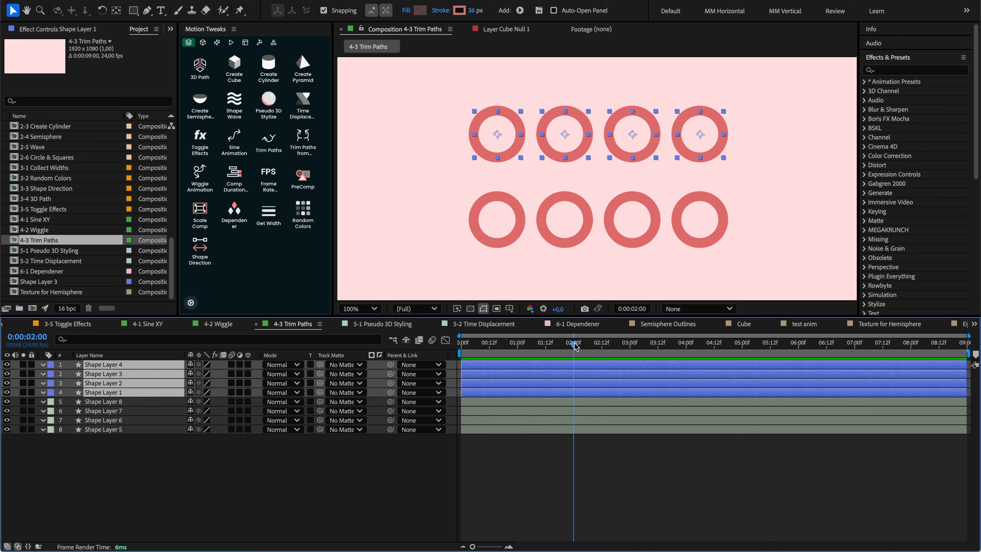
left_click(269, 142)
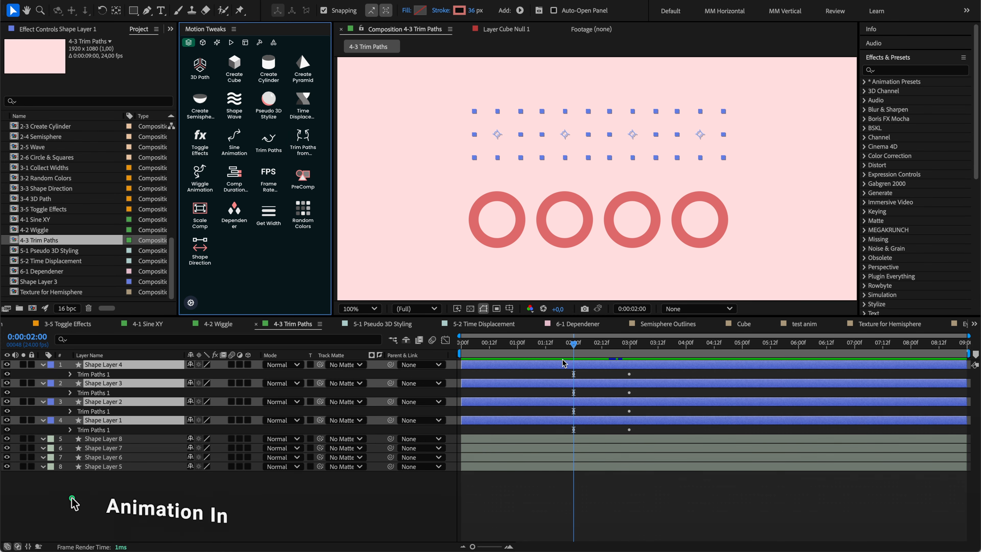
key("u")
left_click(565, 346)
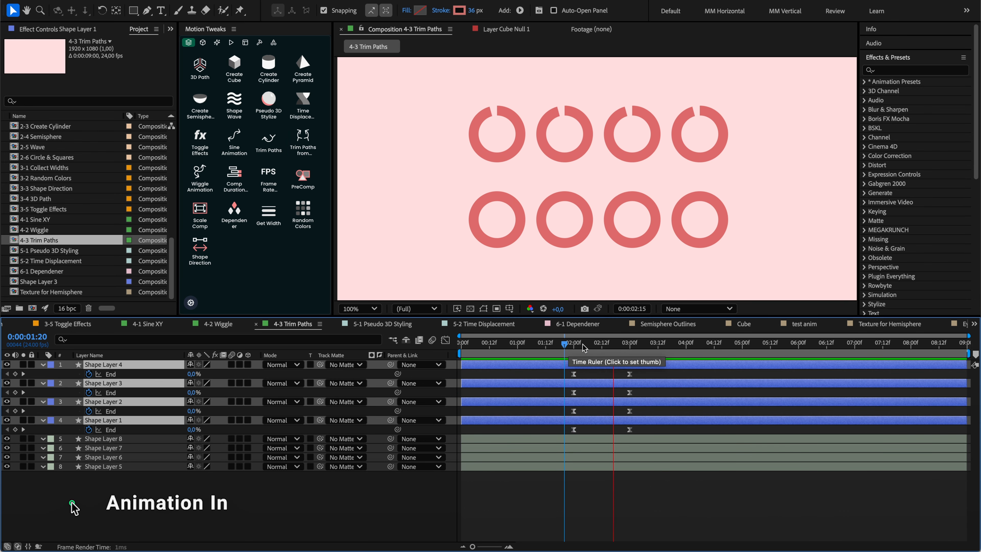
Step: Undo the trim animation, reapply Trim Paths to the four shape layers at 0:00:03:16, and preview the reveal
key("super+z")
left_click_drag(574, 346, 667, 346)
left_click(295, 153)
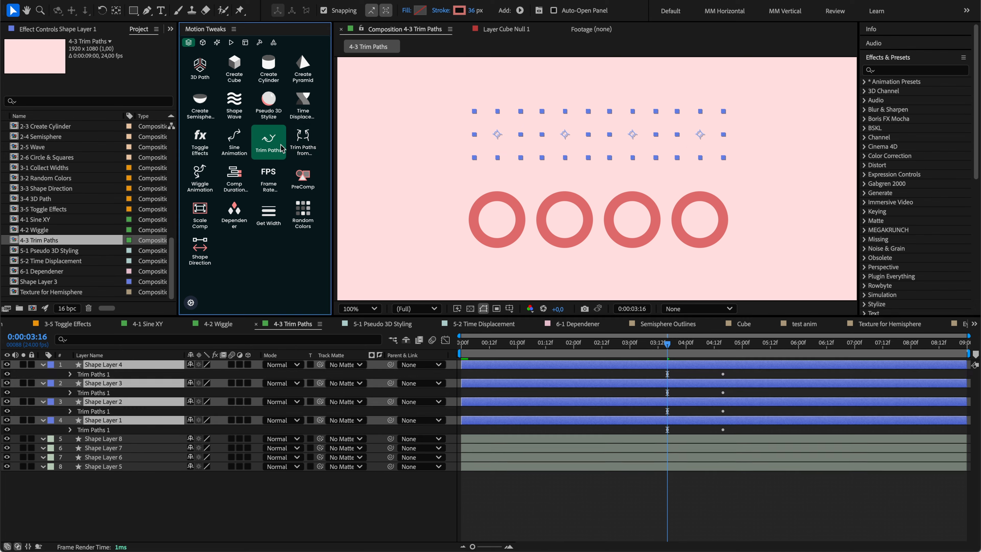
key("space")
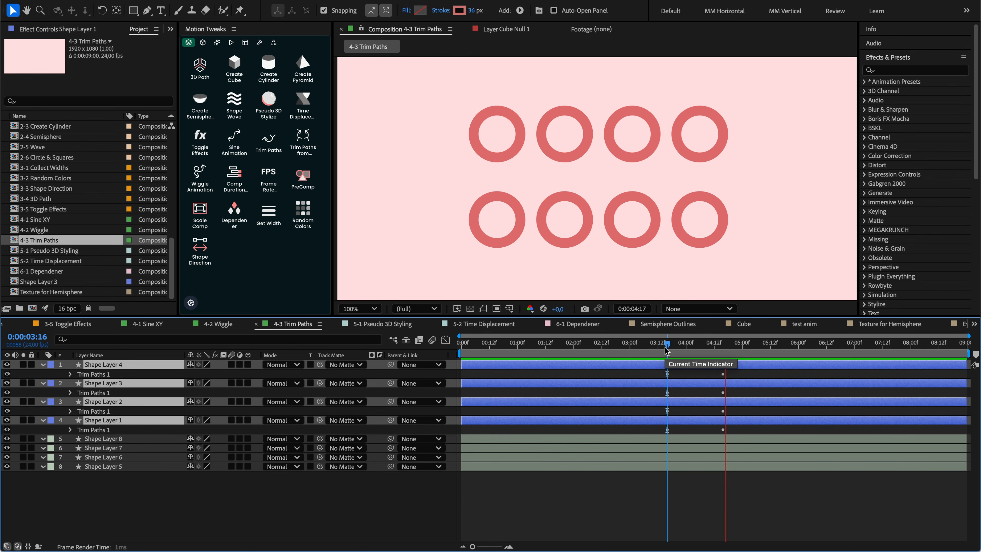
mouse_move(664, 347)
left_mouse_down()
mouse_move(697, 344)
mouse_move(675, 345)
left_mouse_up()
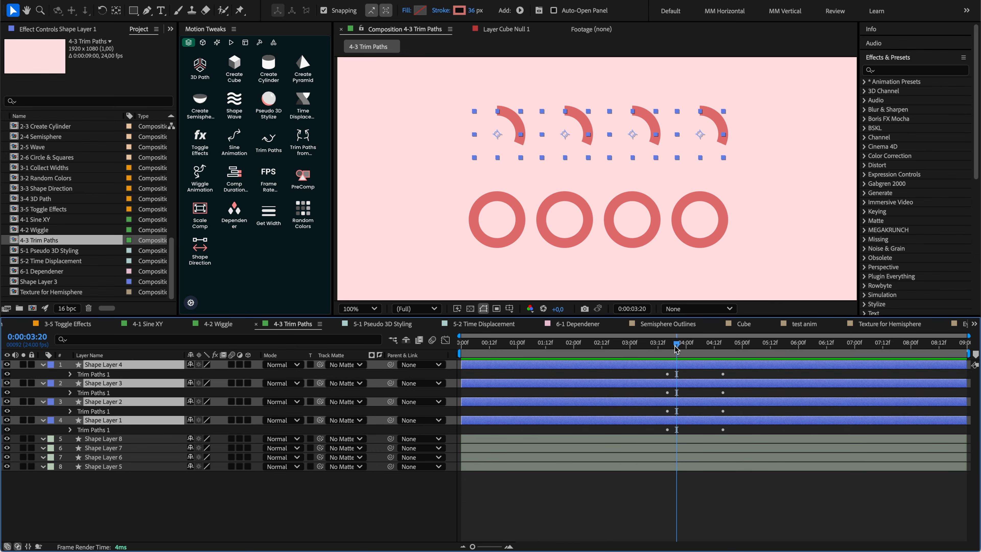
Step: Convert Ellipse Path 1 in the Contents of Shape Layer 4 to a Bezier path
left_click(95, 365)
left_click(43, 365)
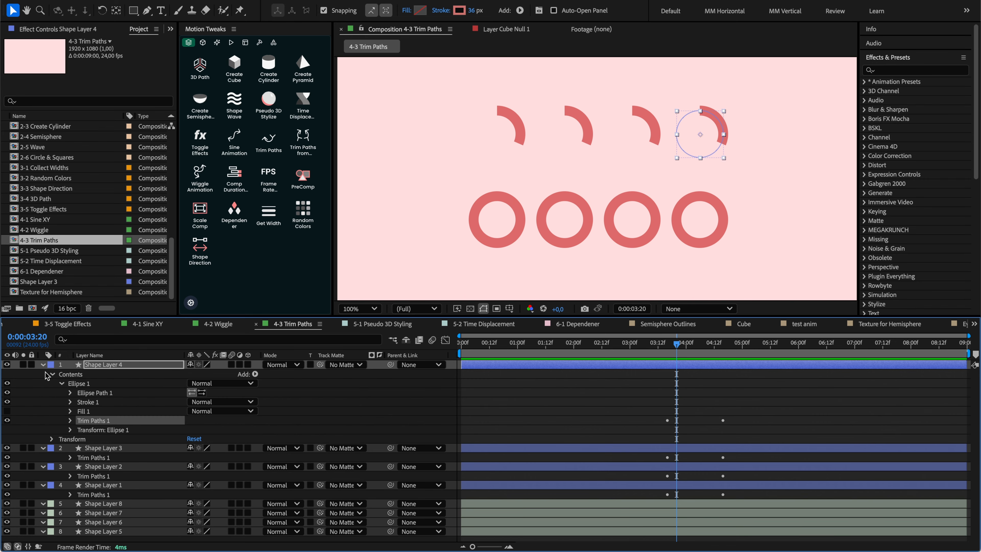
left_click(89, 385)
left_click(90, 394)
left_click(70, 393)
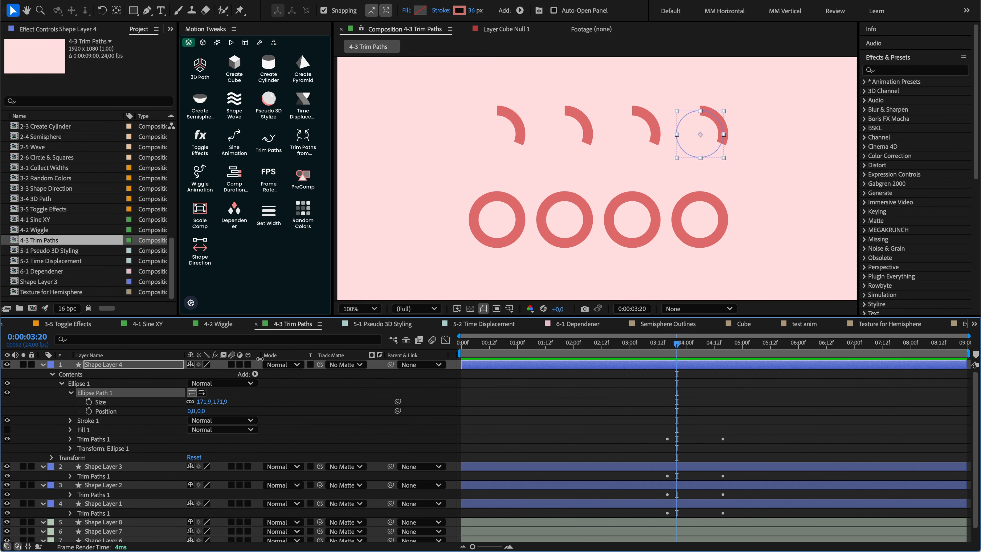
right_click(131, 394)
left_click(162, 428)
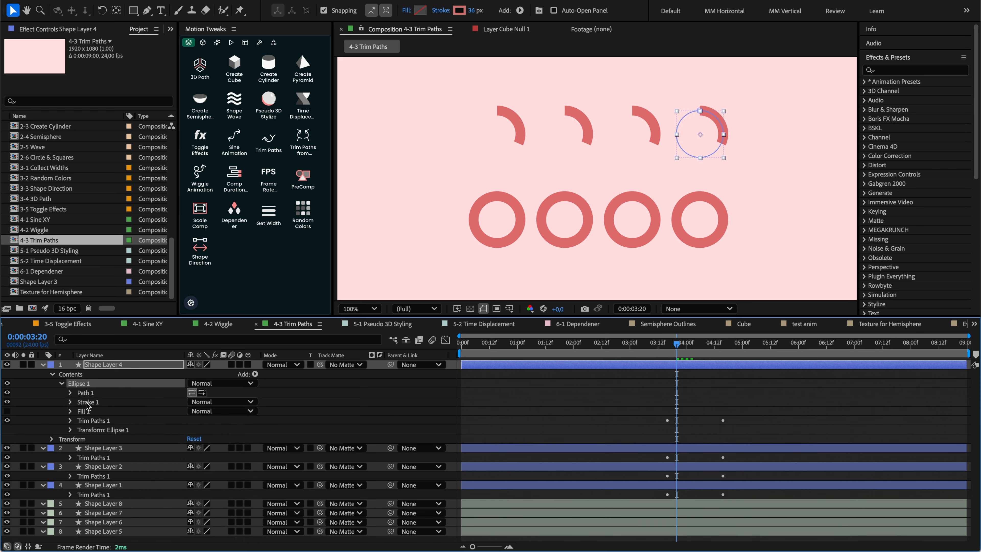
Step: Set the right-hand vertex of Shape Layer 4's path as its first vertex and preview the trim animation
left_click(70, 393)
left_click(723, 135)
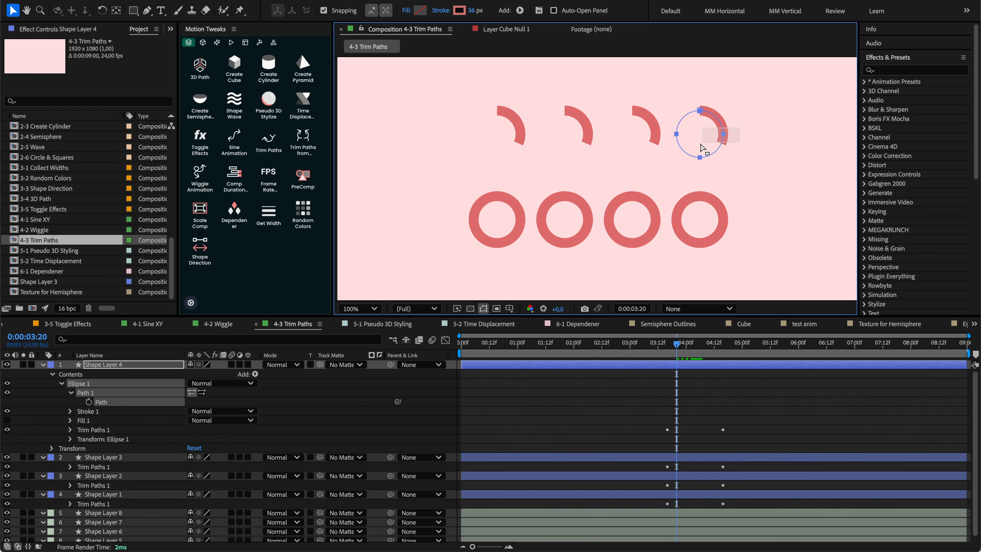
right_click(723, 135)
mouse_move(767, 92)
left_click(873, 233)
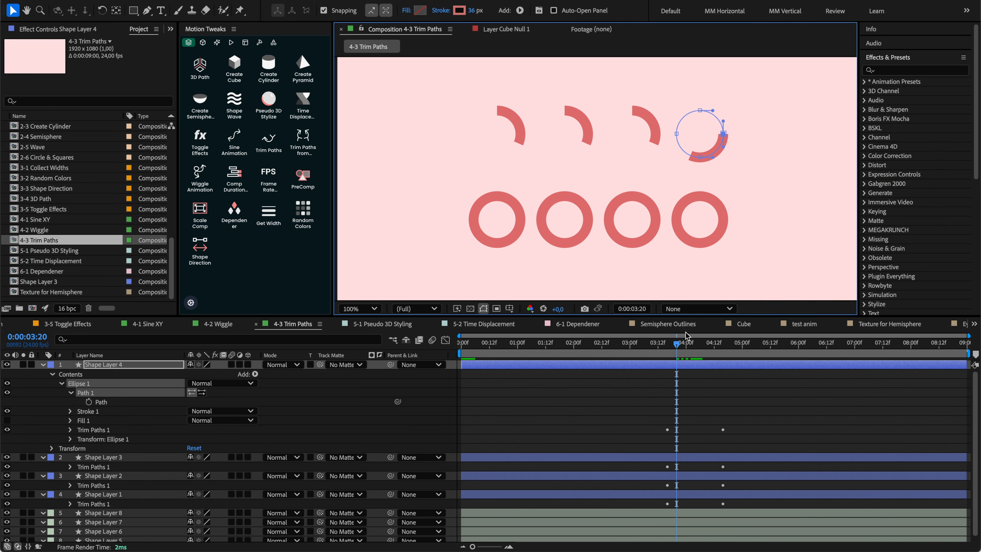
key("space")
key("space")
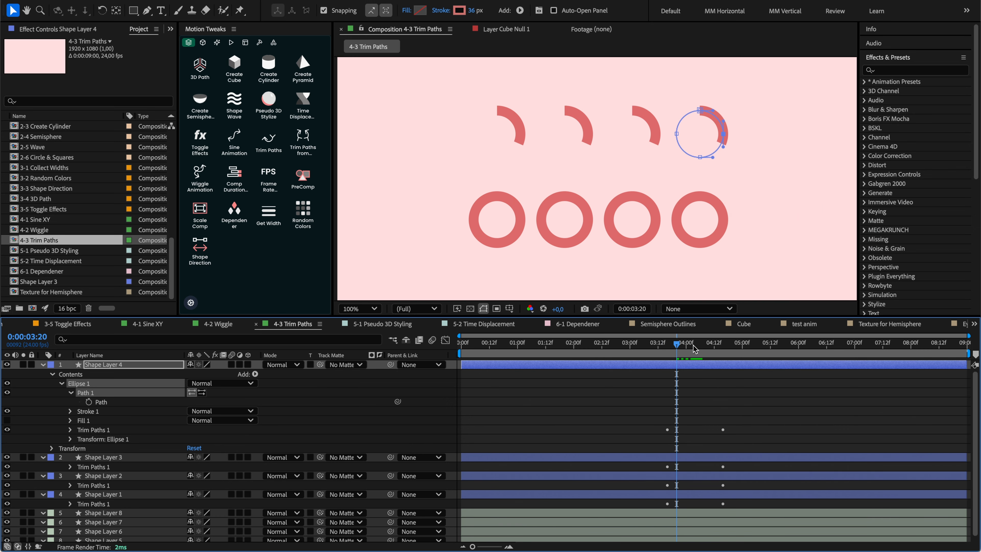
Step: Undo the first-vertex change and the Bezier conversion on Shape Layer 4, and reveal the keyframed End properties of Shape Layers 1 to 4
key("super+z")
key("super+z")
left_click_drag(680, 349, 672, 349)
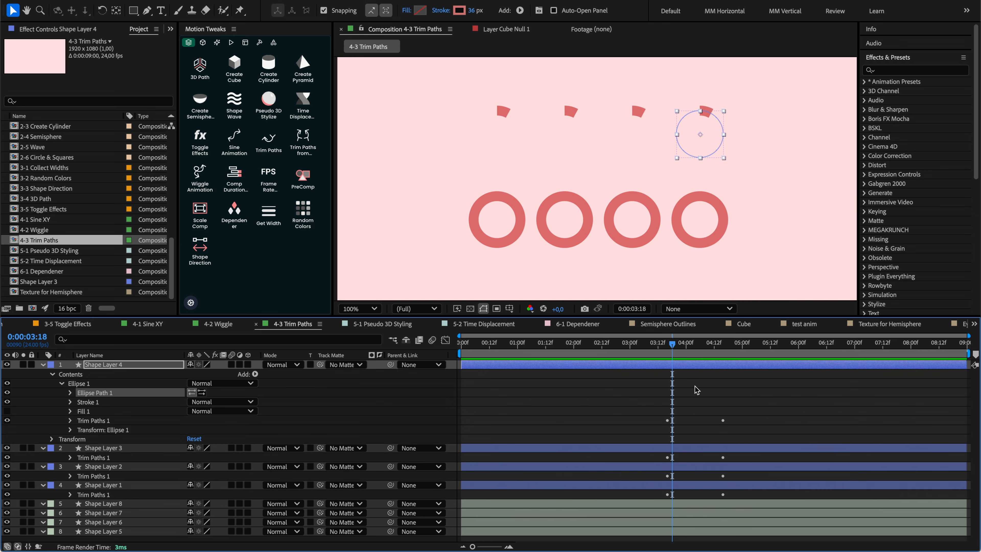
left_click(695, 385)
key("u")
Step: Apply the from-centre Trim Paths reveal to Shape Layers 5 to 8 at 0:00:03:18, preview it, and show its Start and End keyframes
left_click(673, 440)
left_click(673, 467, "shift")
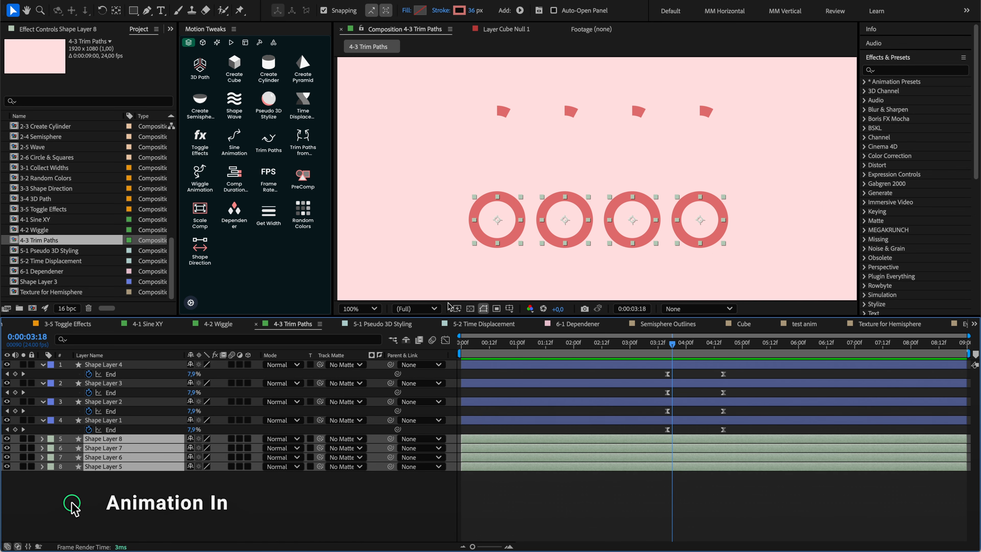
left_click(303, 141)
left_click(661, 343)
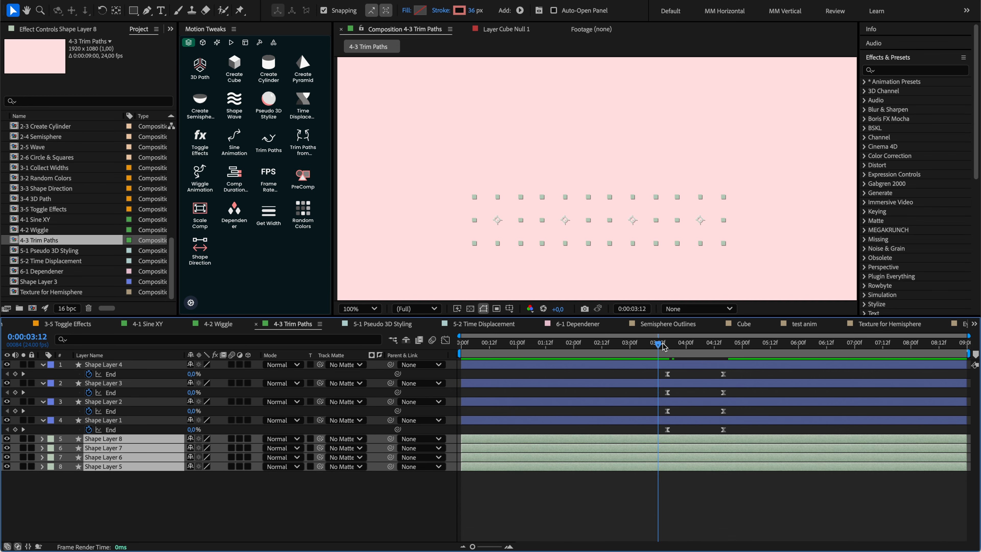
key("space")
left_click(663, 344)
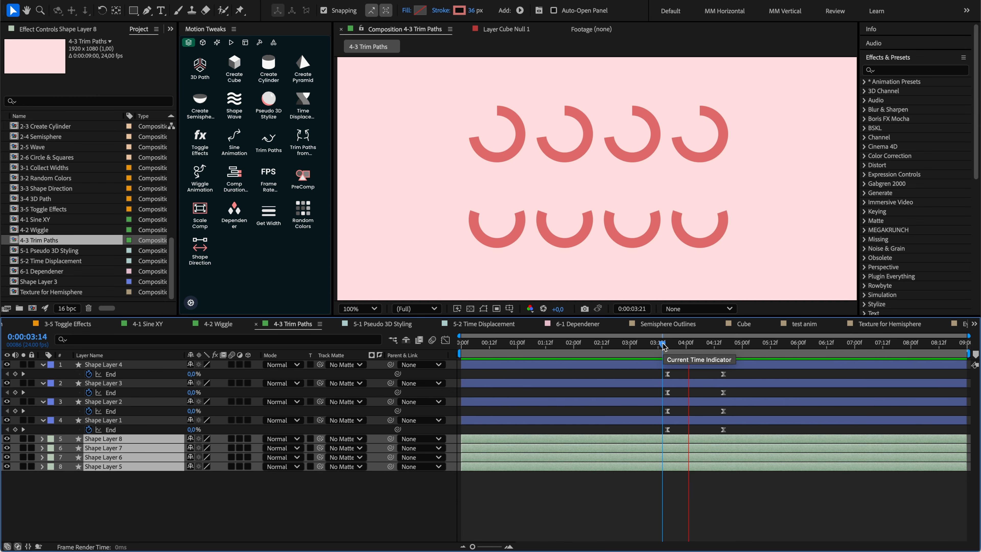
key("u")
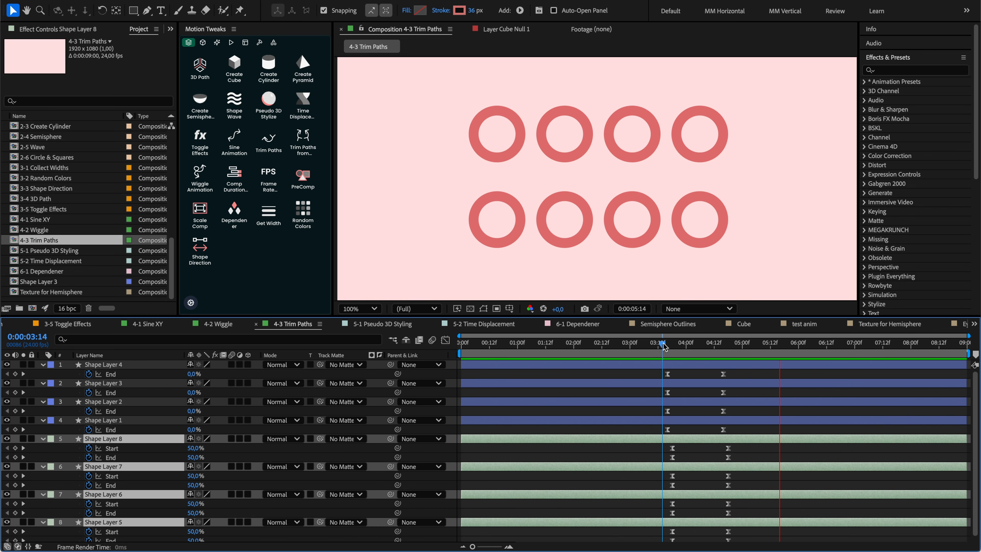
key("space")
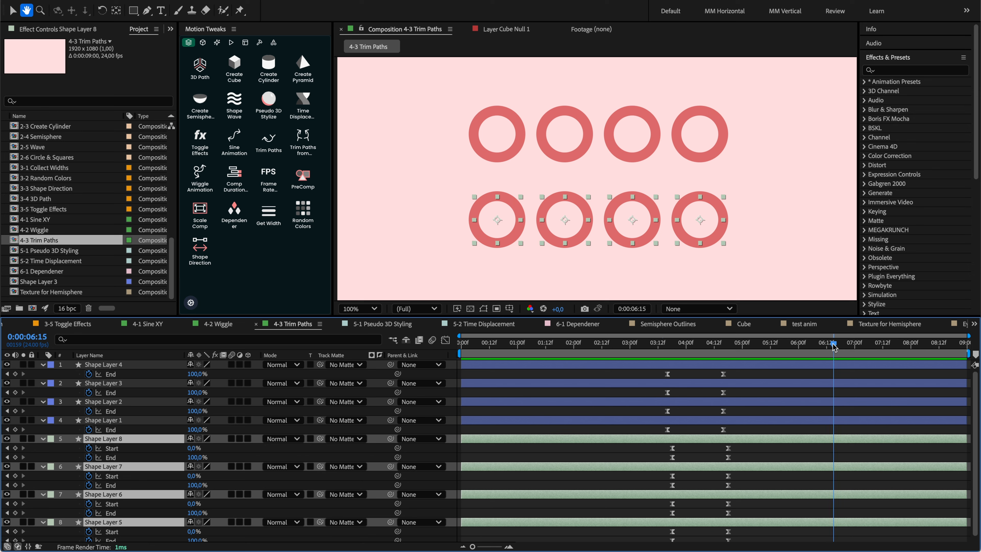
Step: Apply the disappearing Trim Paths animation to Shape Layers 1 to 4 at 0:00:06:13 and preview it
left_click(108, 364)
left_click(107, 422, "shift")
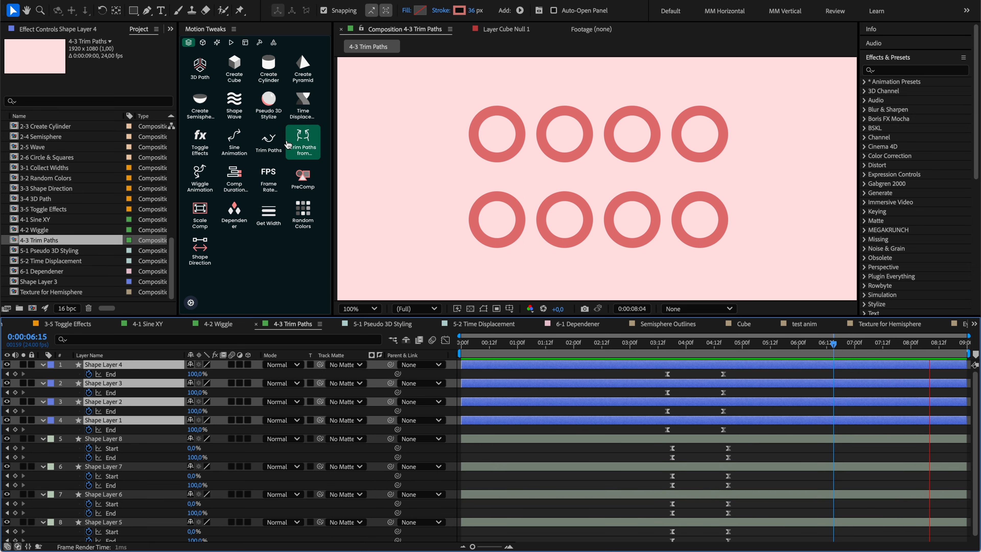
left_click(263, 154)
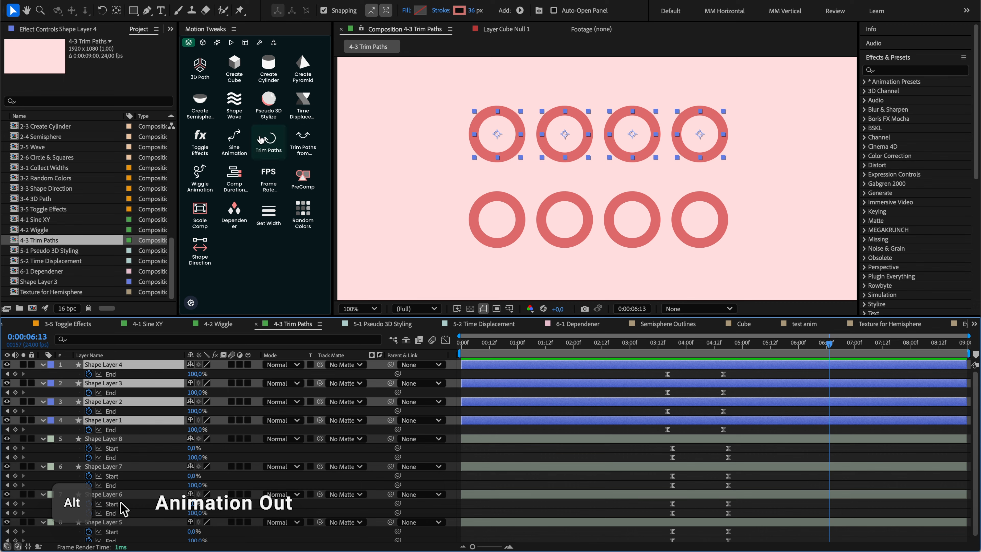
left_click(269, 141, "alt")
left_click(824, 344)
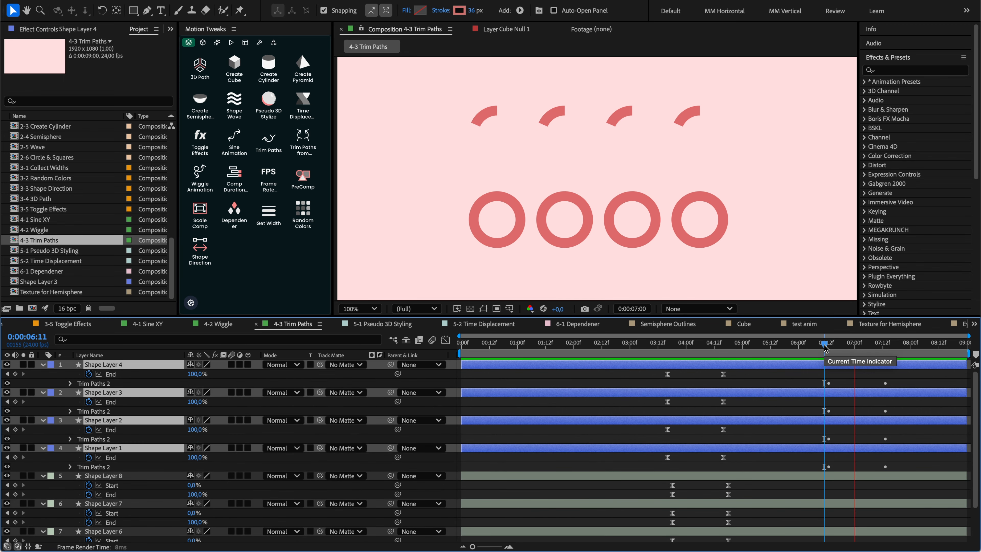
key("space")
Step: Apply the disappearing trim animation to Shape Layers 5 to 8 at 0:00:06:11 and preview the whole animation from 0:00:04:01
left_click(803, 476)
scroll(803, 477, "down", 3)
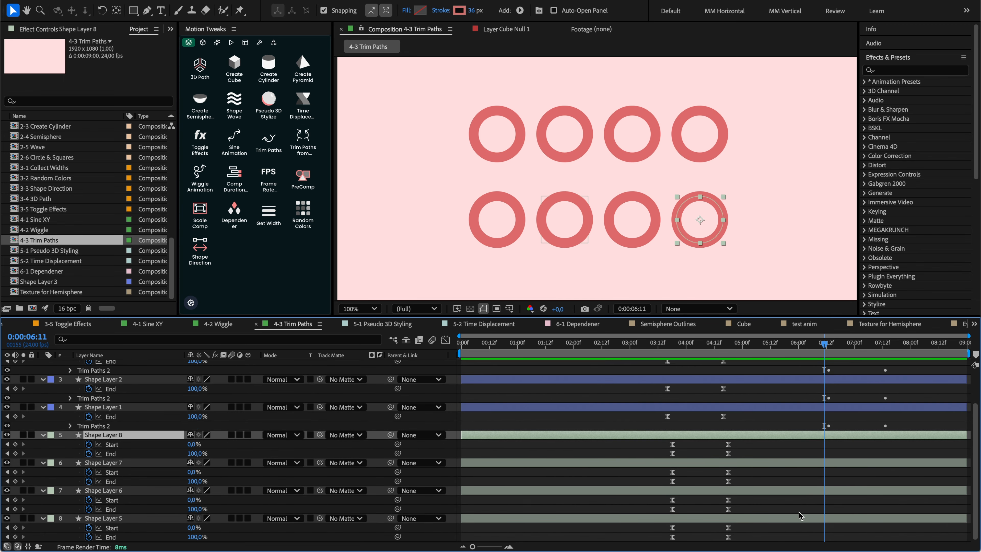
left_click(799, 518, "shift")
left_click(268, 142, "alt")
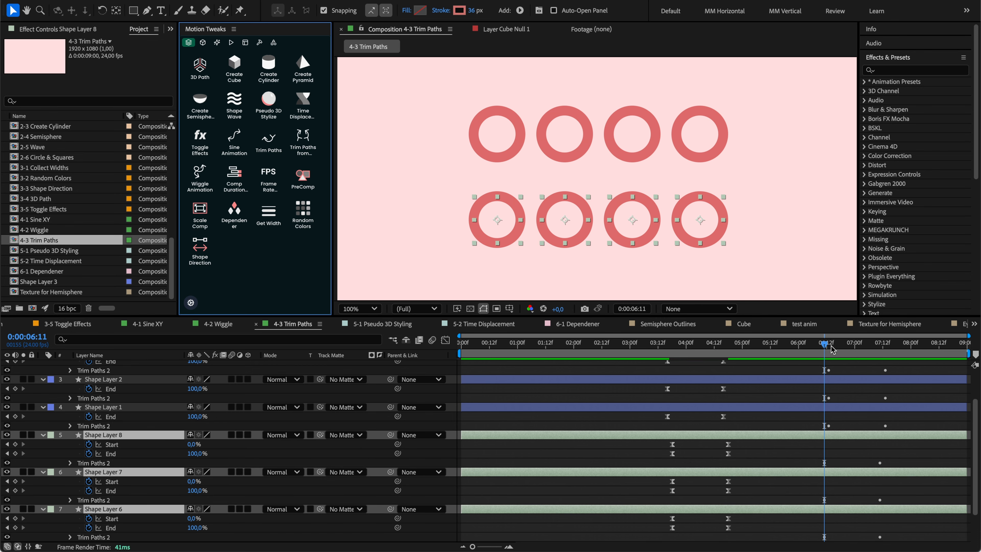
left_click_drag(832, 349, 691, 341)
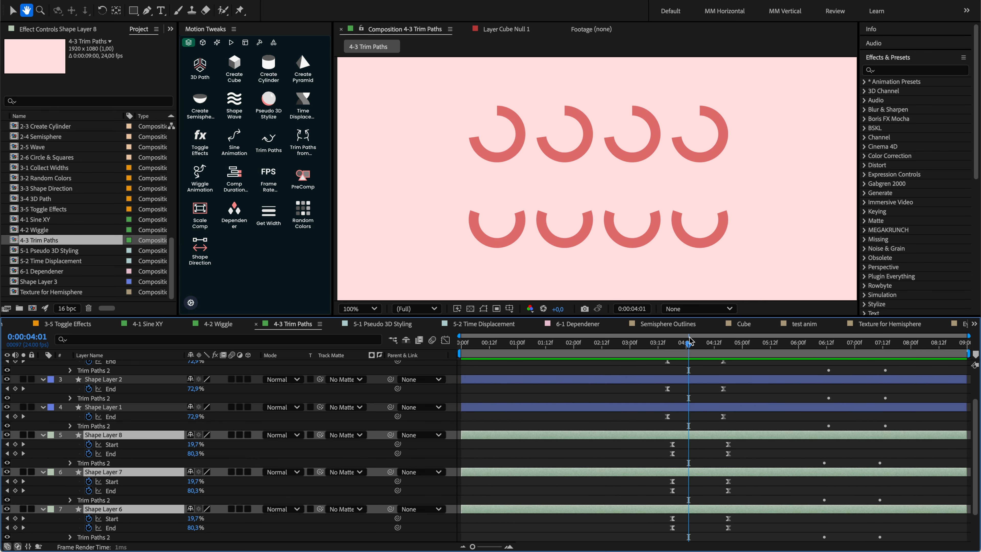
key("space")
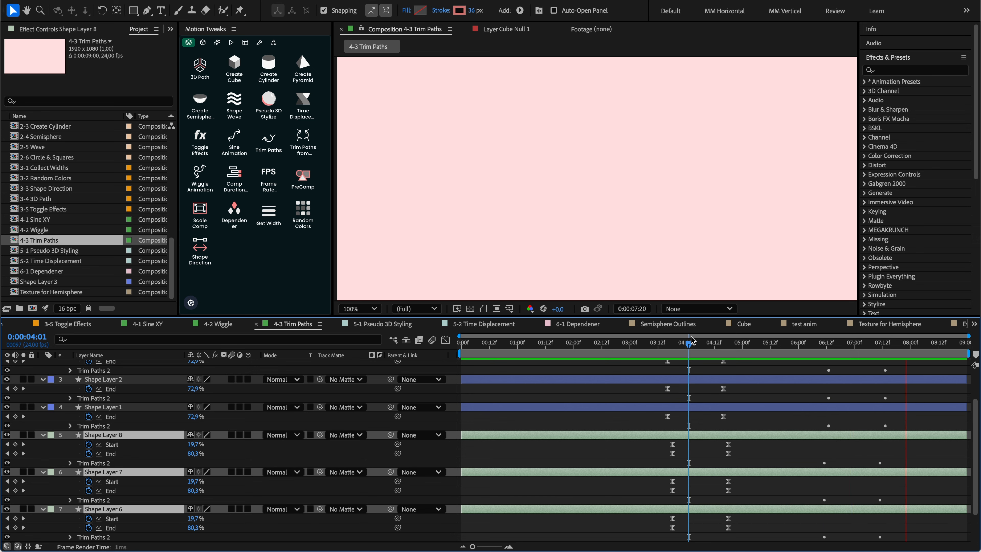
Step: Inspect the modified properties of the shape layers, and undo the trim animations on all eight layers
left_click(761, 418)
key("u")
key("u")
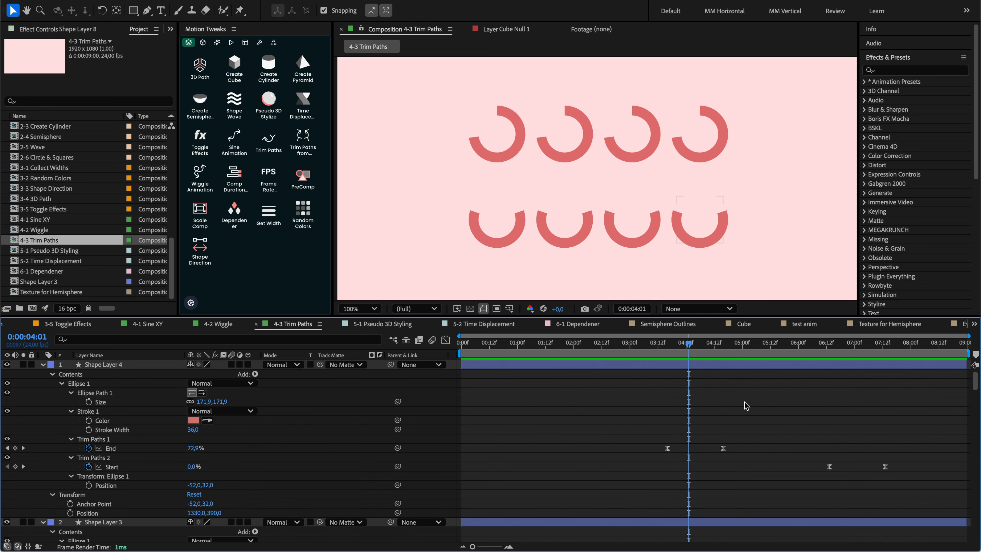
scroll(752, 401, "down", 10)
scroll(753, 403, "up", 10)
key("u")
key("ctrl+z")
key("ctrl+z")
key("ctrl+z")
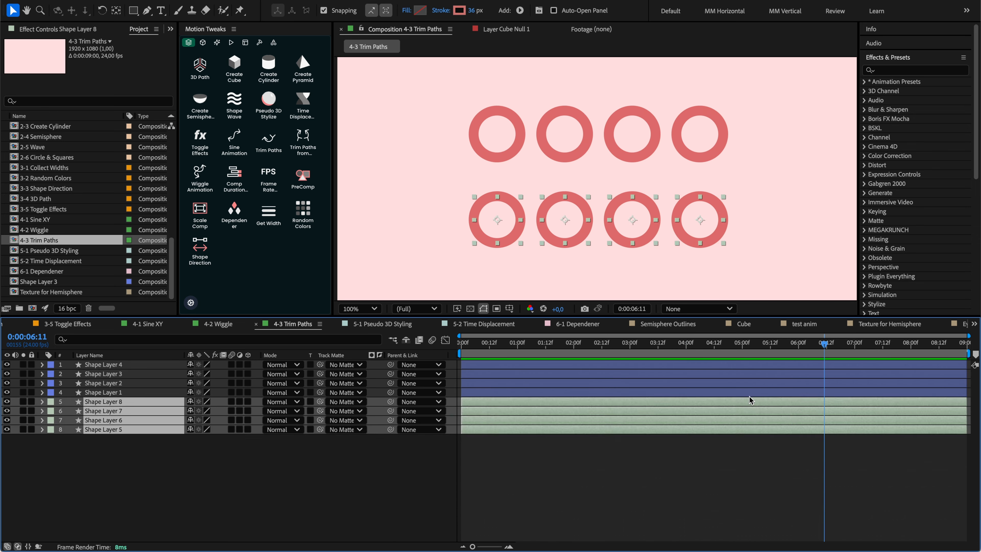
key("ctrl+z")
Step: Apply the inverted from-centre Trim Paths reveal to Shape Layers 1 to 4 at 0:00:02:05 and scrub through it
left_click_drag(667, 346, 585, 345)
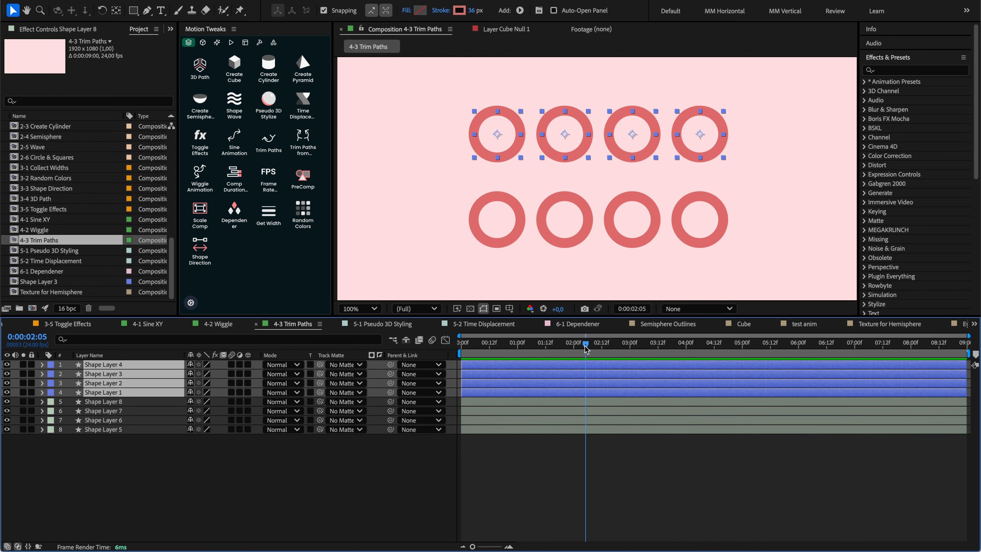
left_click(302, 145, "ctrl")
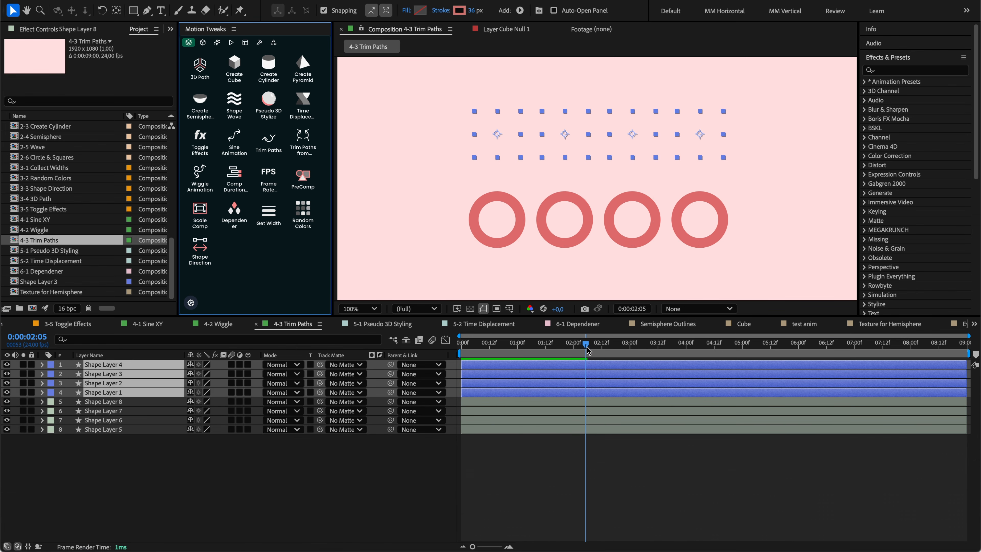
left_click(600, 345)
left_click_drag(601, 349, 638, 350)
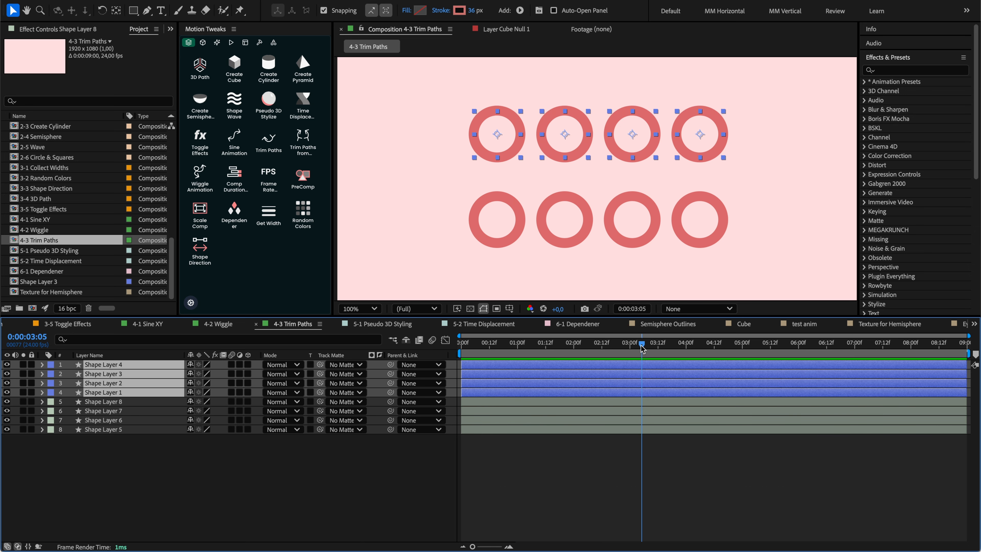
Step: Add the from-centre Trim Paths disappearing animation to Shape Layers 1 to 4 at 0:00:03:05, scrub through it, and show the keyframes
left_click(308, 134)
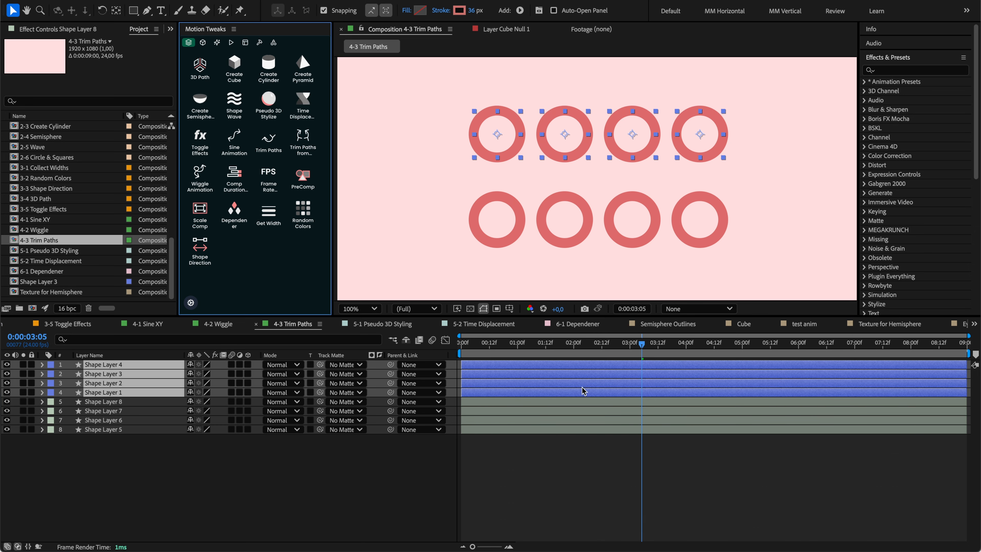
left_click(651, 344)
left_click_drag(652, 342, 696, 342)
key("u")
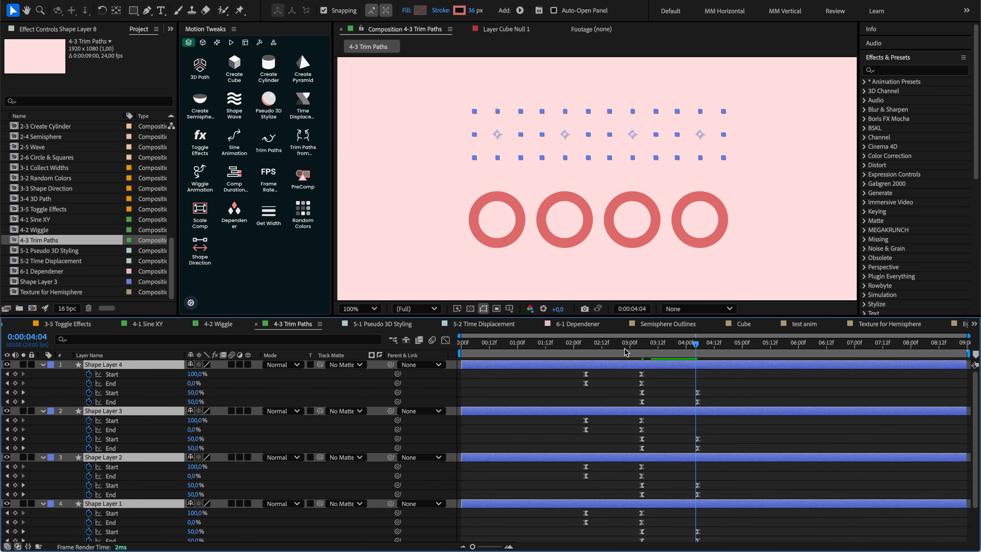
Step: Undo the from-centre reveal and disappearing animations on Shape Layers 1 to 4
mouse_move(576, 343)
left_mouse_down()
mouse_move(680, 344)
mouse_move(570, 344)
left_mouse_up()
key("super+z")
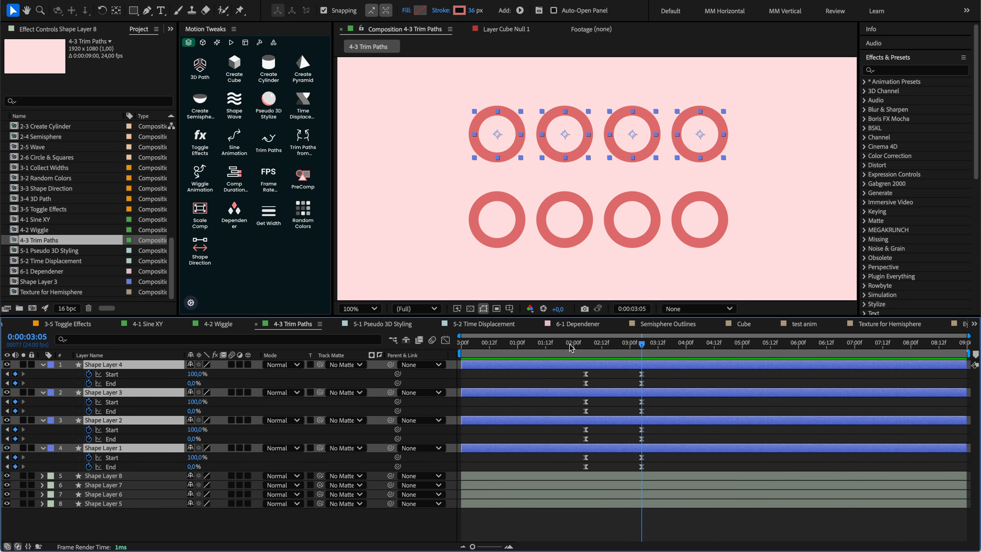
key("super+z")
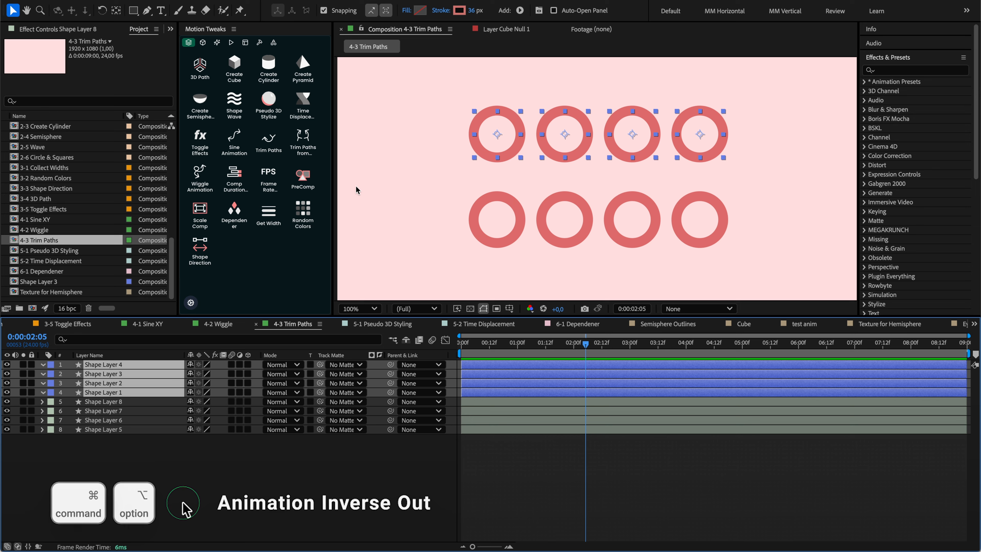
left_click(305, 159)
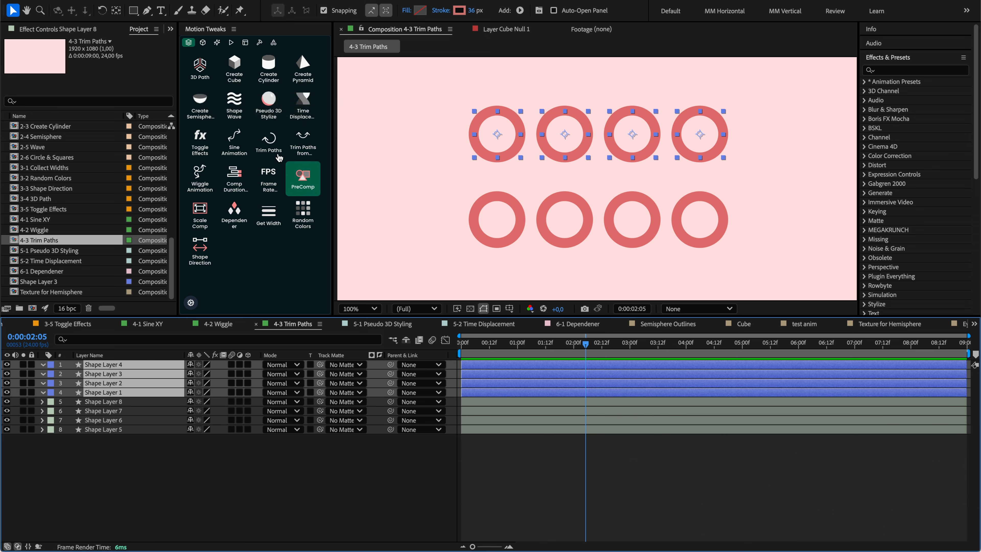
mouse_move(587, 345)
left_mouse_down()
mouse_move(619, 345)
mouse_move(587, 345)
left_mouse_up()
key("super+z")
Step: Apply the combined reveal-and-disappear Trim Paths animation to Shape Layers 1 to 4 at 0:00:02:05 and preview it
left_click(303, 142, "shift")
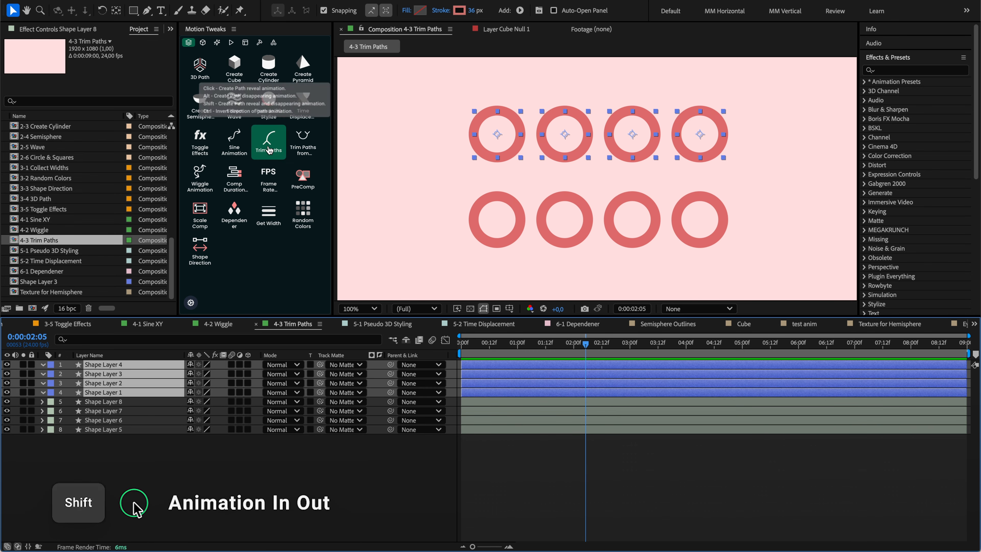
left_click(584, 339)
key("space")
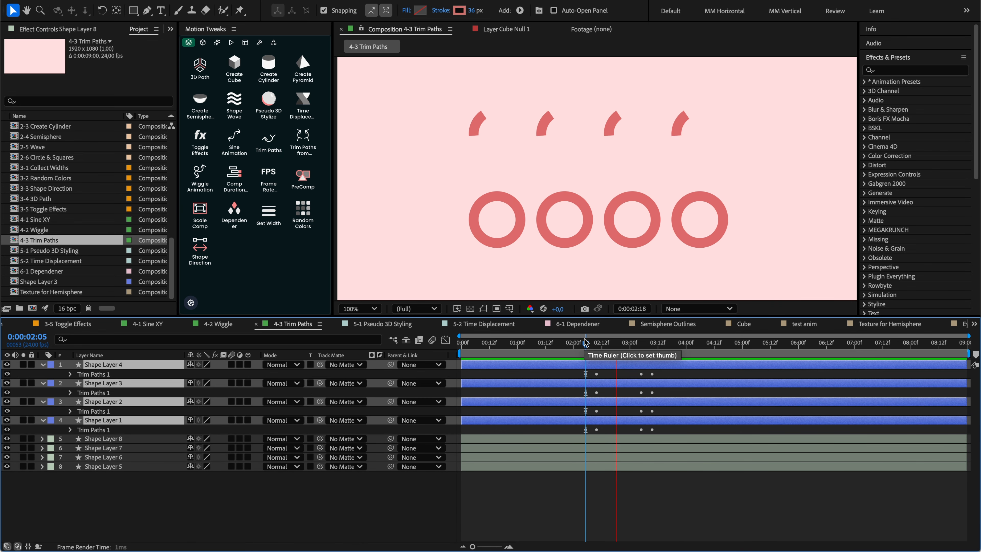
key("space")
Step: Apply the combined in-and-out Trim Paths from-centre animation to Shape Layers 5 to 8 at 0:00:02:05 and preview it
left_click(596, 439)
left_click(595, 465, "shift")
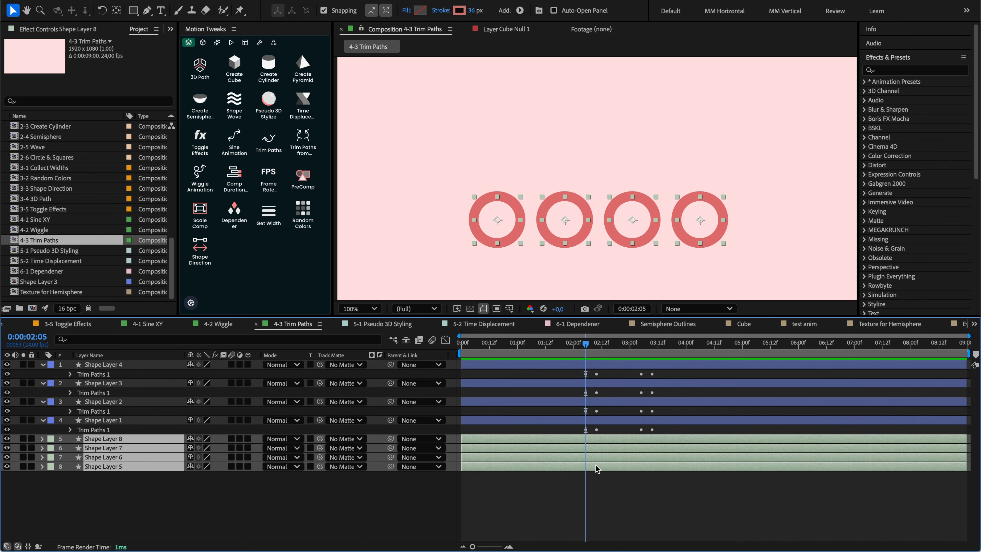
left_click(272, 145)
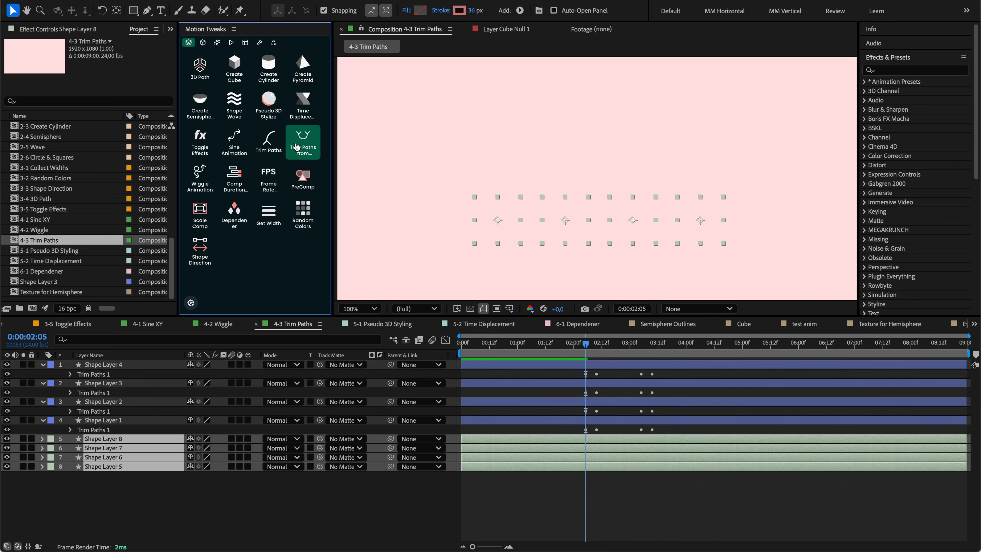
left_click(575, 484)
key("super+z")
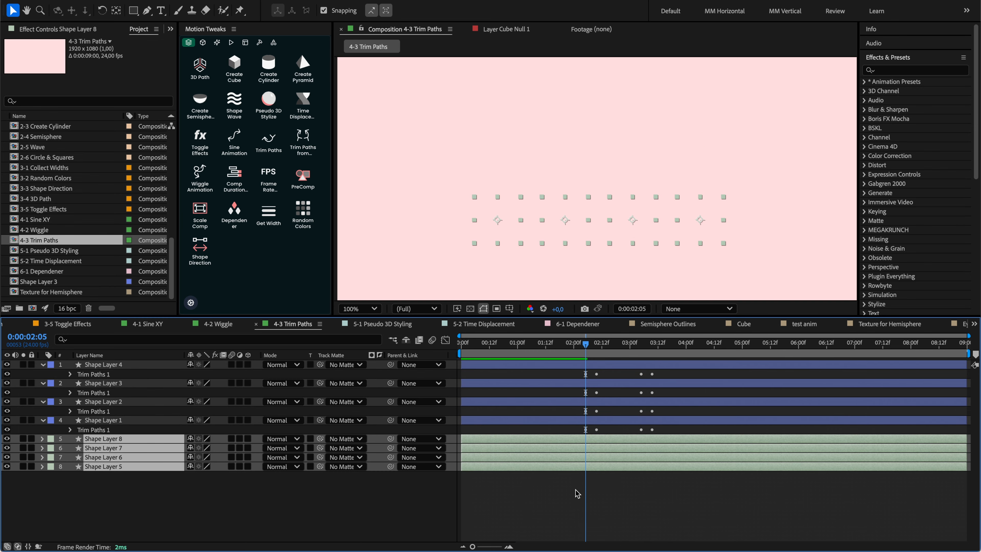
left_click(303, 141)
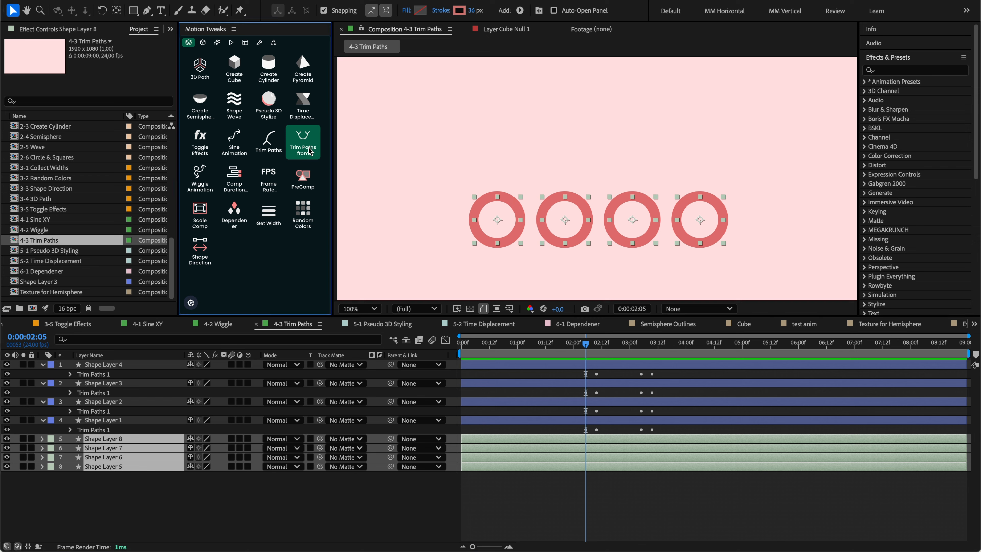
left_click(606, 394)
key("space")
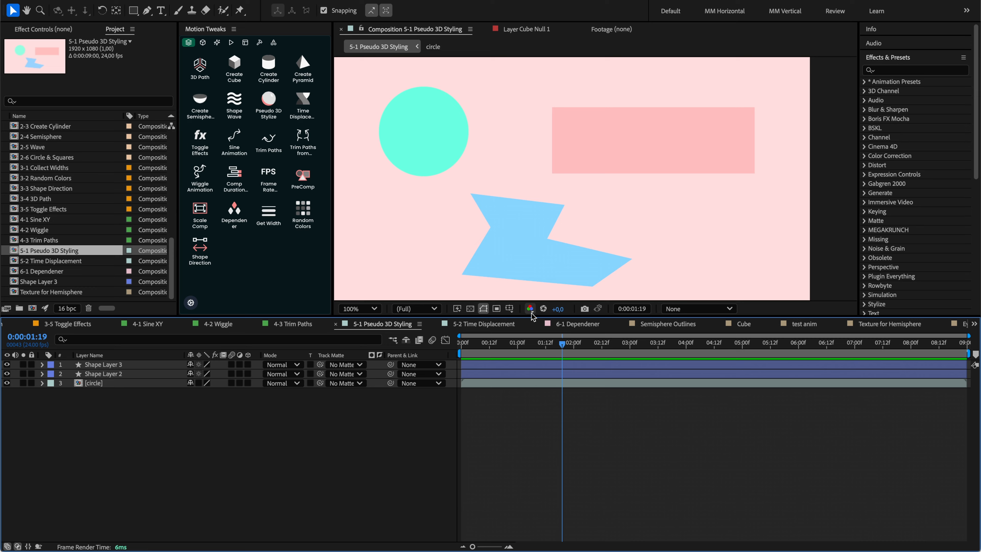
Step: Apply Pseudo 3D Stylize to all three layers of the 5-1 Pseudo 3D Styling composition
left_click_drag(531, 316, 532, 335)
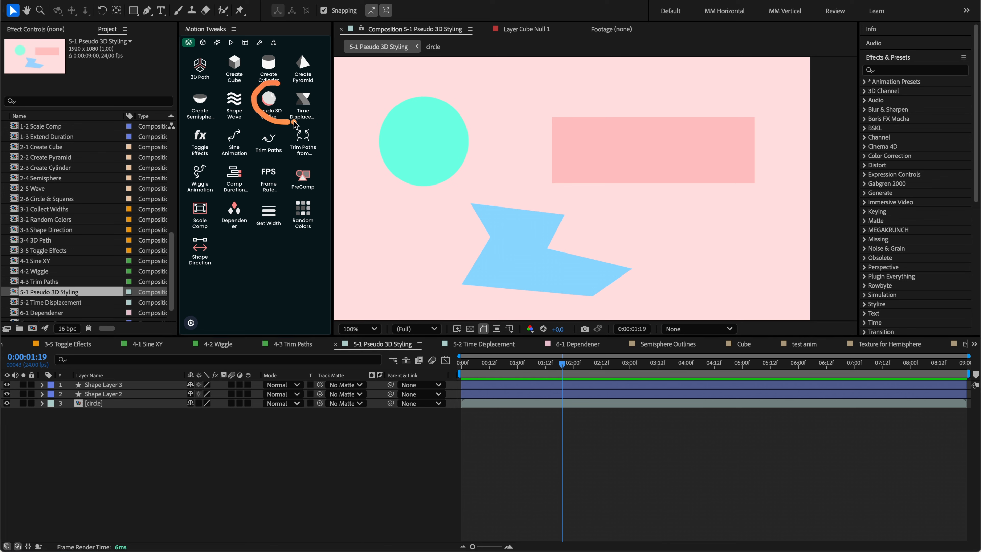
left_click(217, 43)
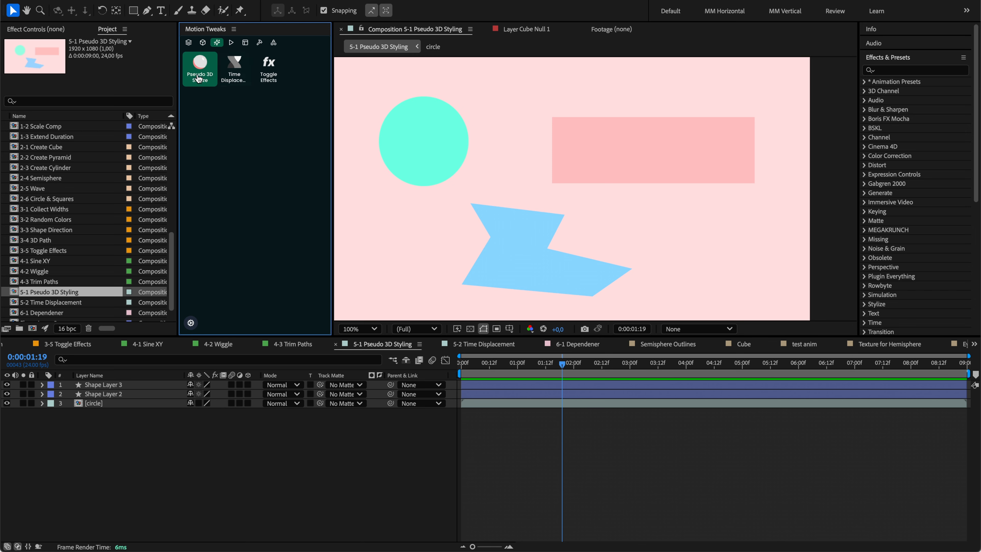
left_click(533, 133)
key("super+a")
left_click(201, 70)
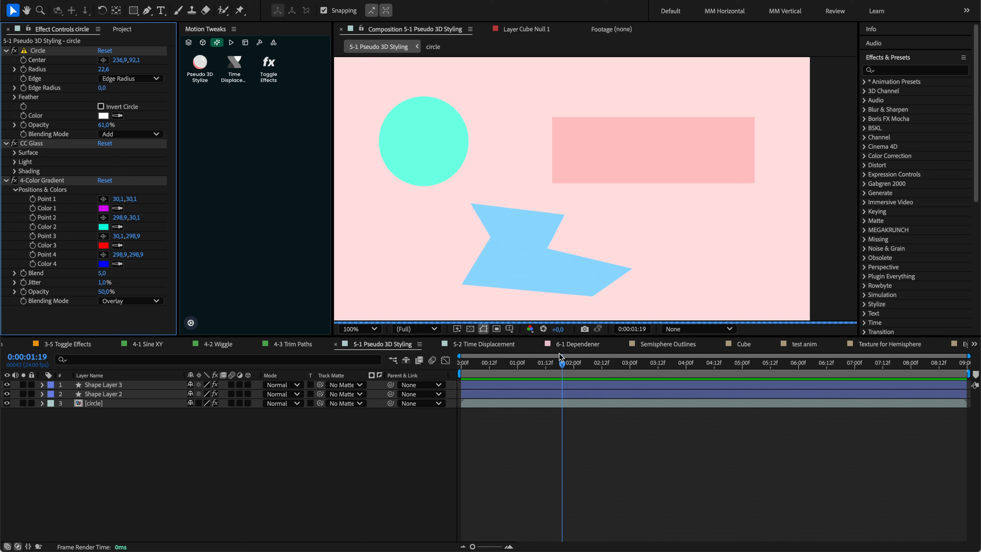
Step: Select the circle, the blue polygon and the rectangle in turn to examine their pseudo 3D look
left_click(434, 170)
left_click(510, 236)
left_click(598, 159)
left_click(555, 232)
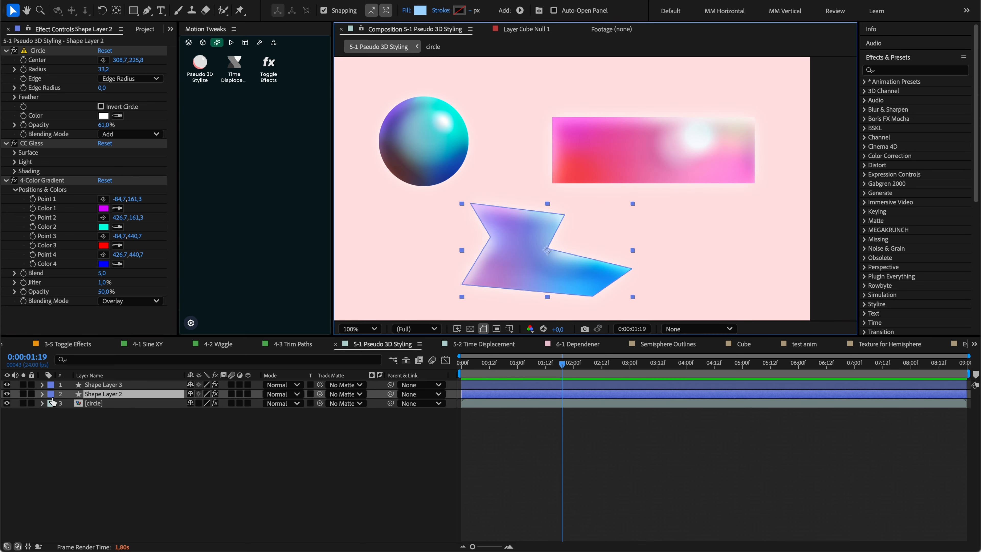
Step: Expand the circle layer's Layer Styles and examine its Blending Options and Inner Shadow alongside the layer's effects
left_click(53, 403)
left_click(43, 404)
left_click(53, 431)
left_click(91, 432)
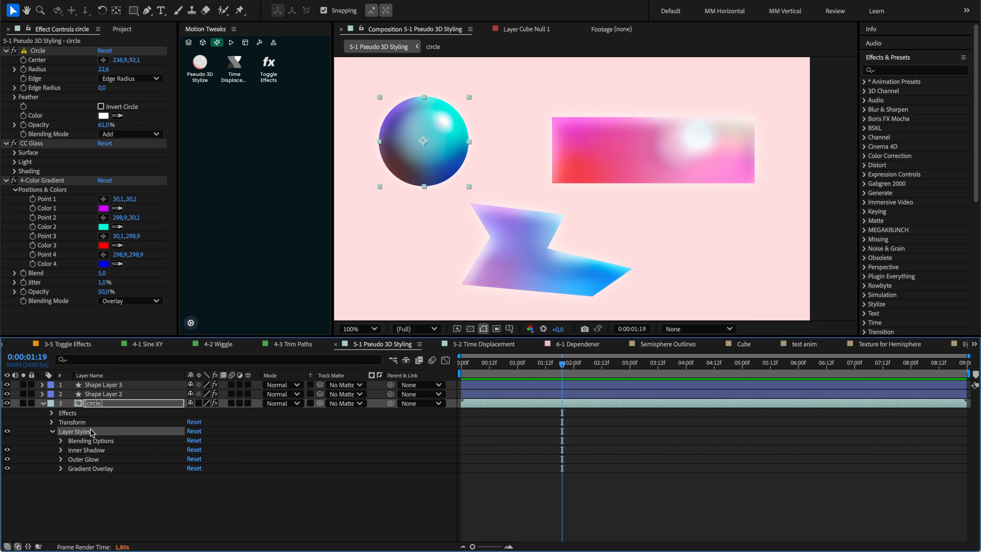
left_click(95, 442)
left_click(88, 452)
left_click(93, 403)
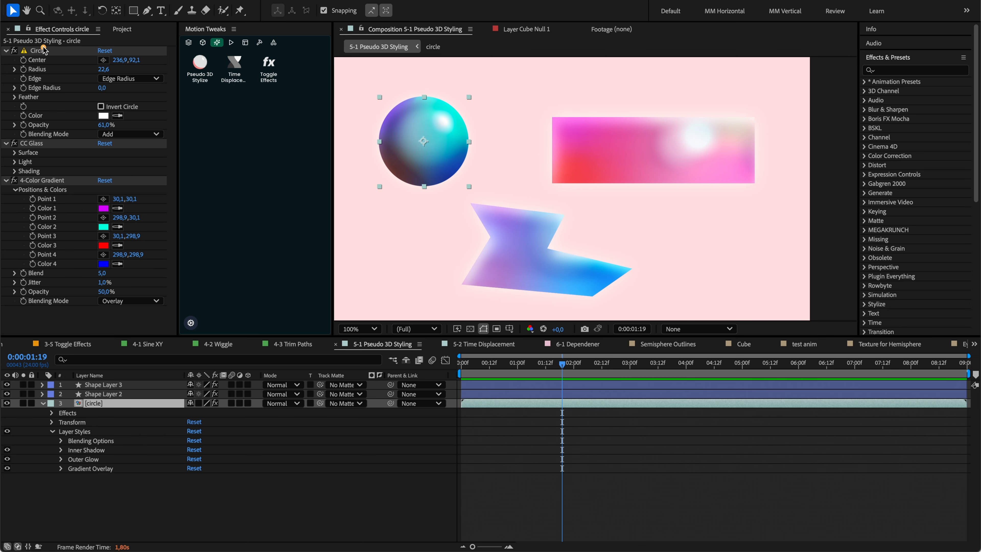
Step: Switch the circle's Circle, CC Glass and 4-Color Gradient effects and its layer styles off and back on to compare their contributions
left_click(14, 180)
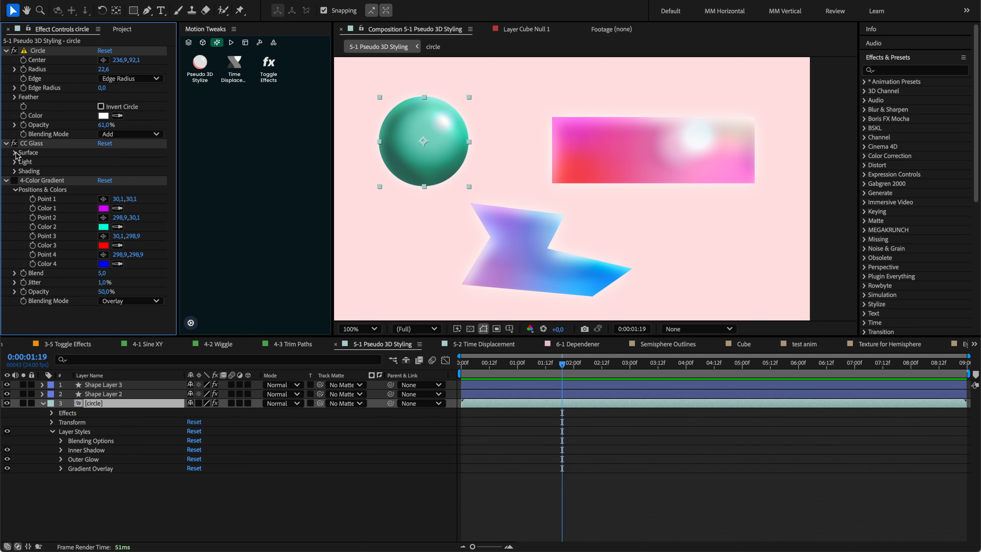
left_click(14, 180)
left_click(13, 143)
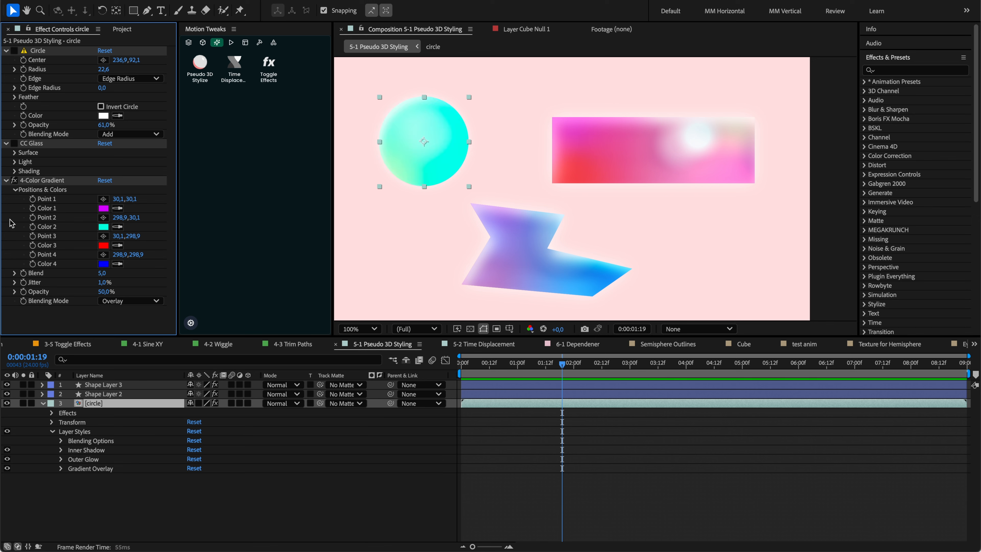
left_click(14, 179)
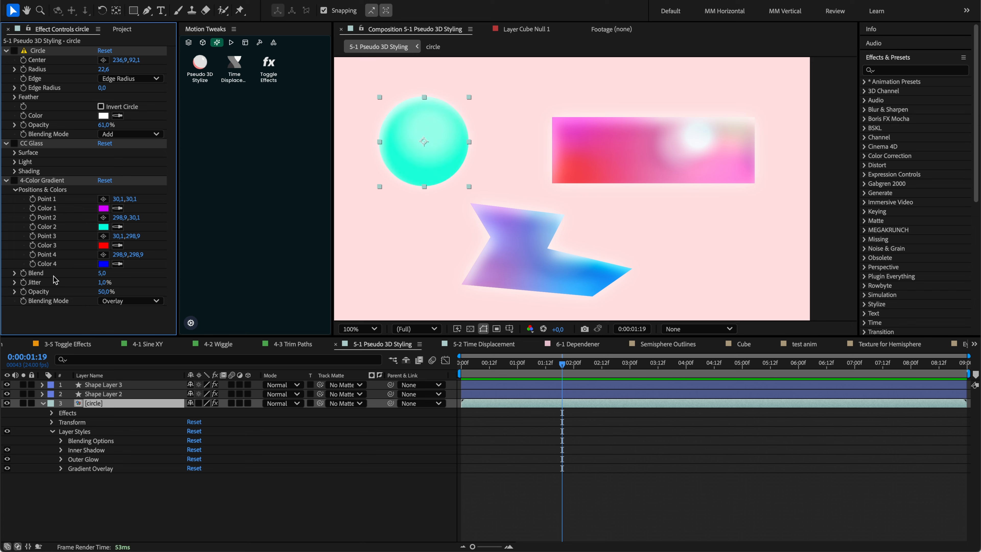
left_click(8, 450)
left_click(7, 451)
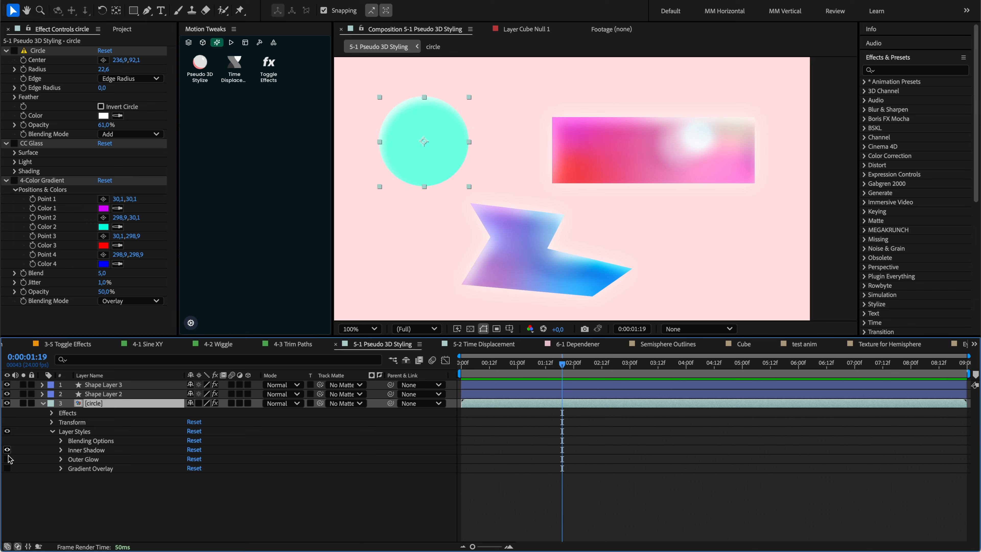
left_click(7, 468)
left_click_drag(14, 51, 14, 181)
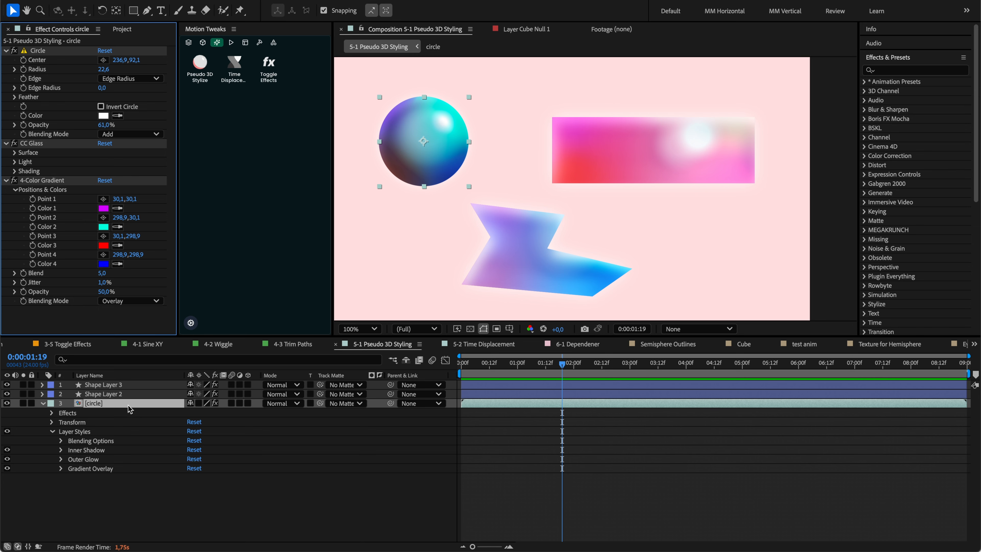
Step: Move the pink rectangle slightly up and to the right, and review the expressions on Shape Layer 3's effects and layer styles
left_click(631, 162)
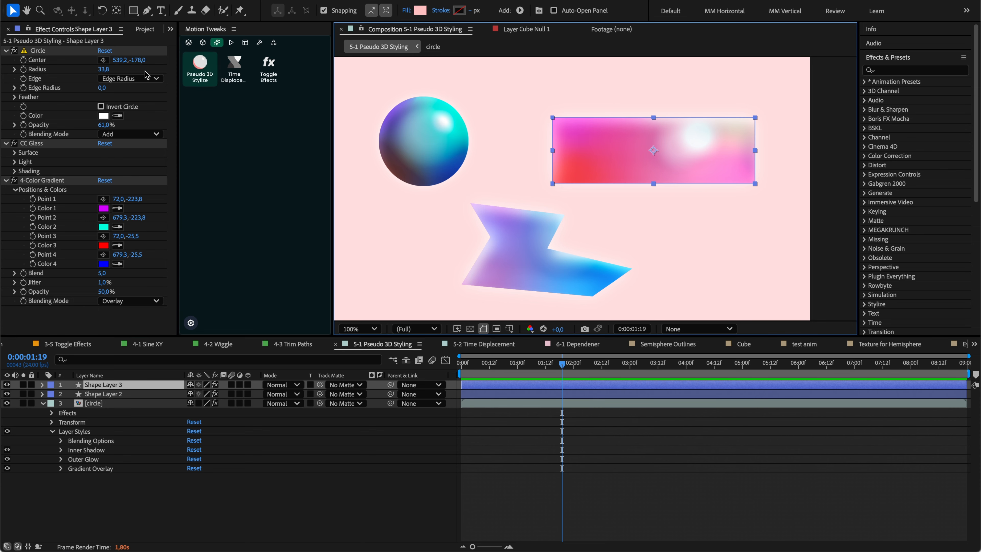
mouse_move(618, 156)
left_mouse_down()
mouse_move(596, 136)
mouse_move(636, 176)
mouse_move(638, 157)
left_mouse_up()
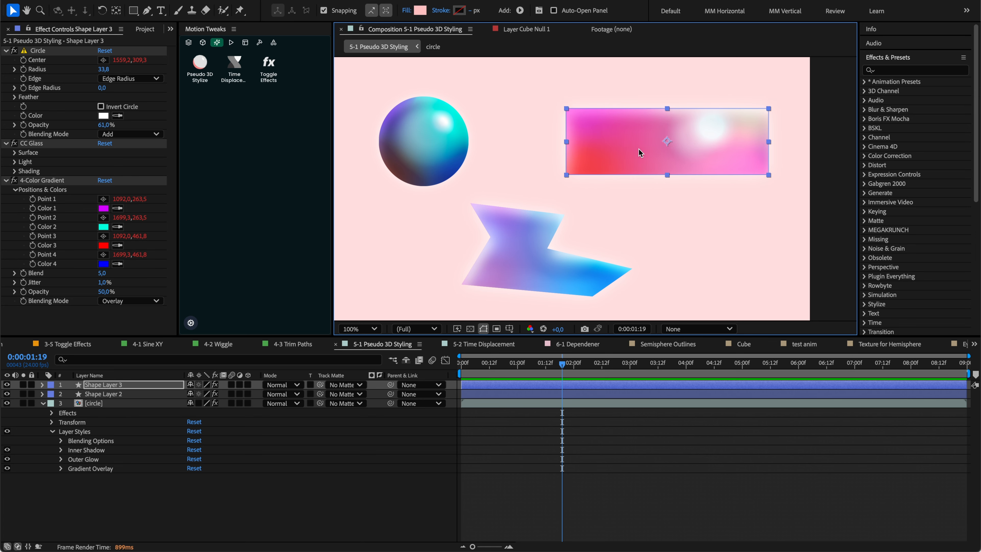
key("e")
key("e")
scroll(547, 408, "down", 1)
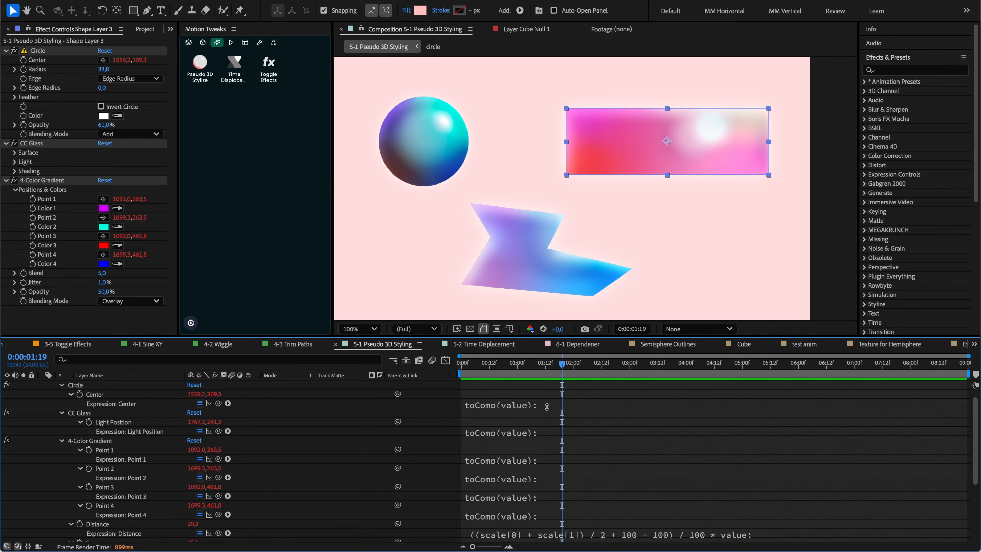
left_click_drag(549, 452, 549, 469)
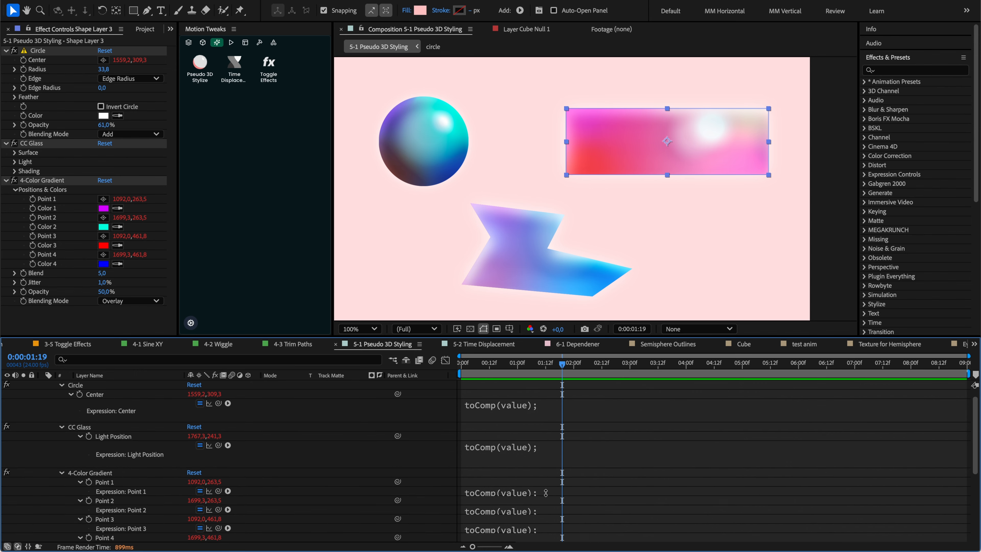
scroll(571, 464, "down", 5)
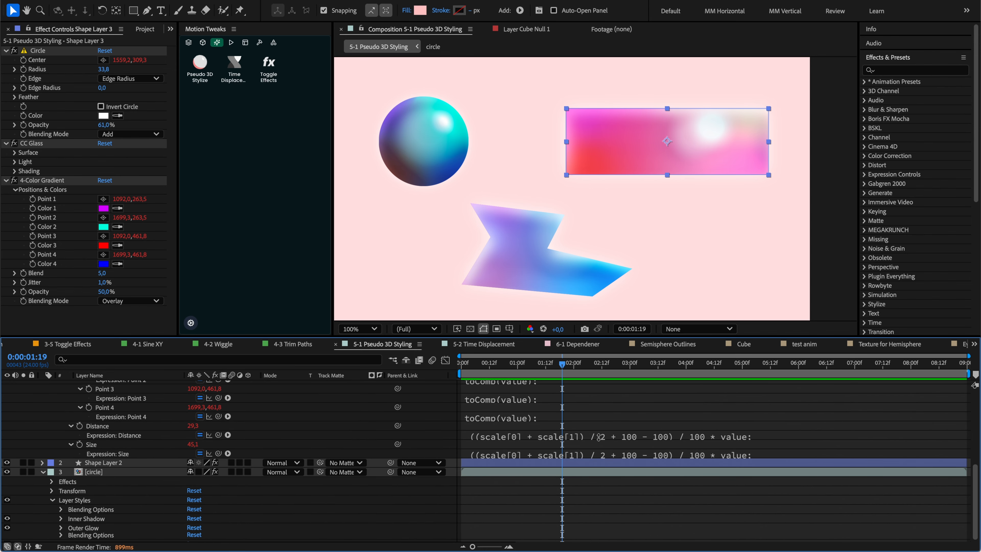
scroll(598, 437, "up", 6)
key("e")
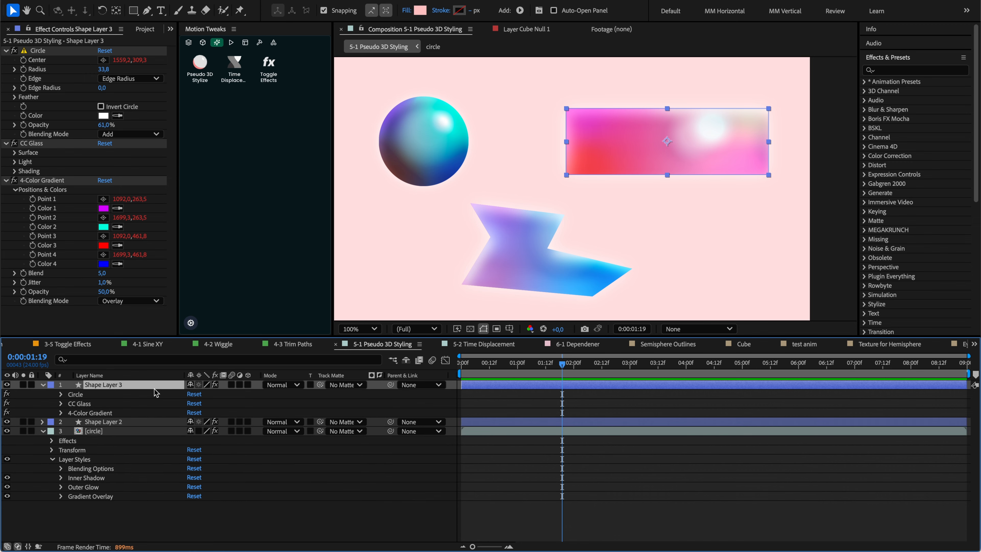
key("e")
Step: Move the circle slightly up and to the left with snapping off, and reveal its Distance and Size expressions in full
left_click_drag(423, 151, 410, 125)
left_click(324, 10)
key("e")
key("e")
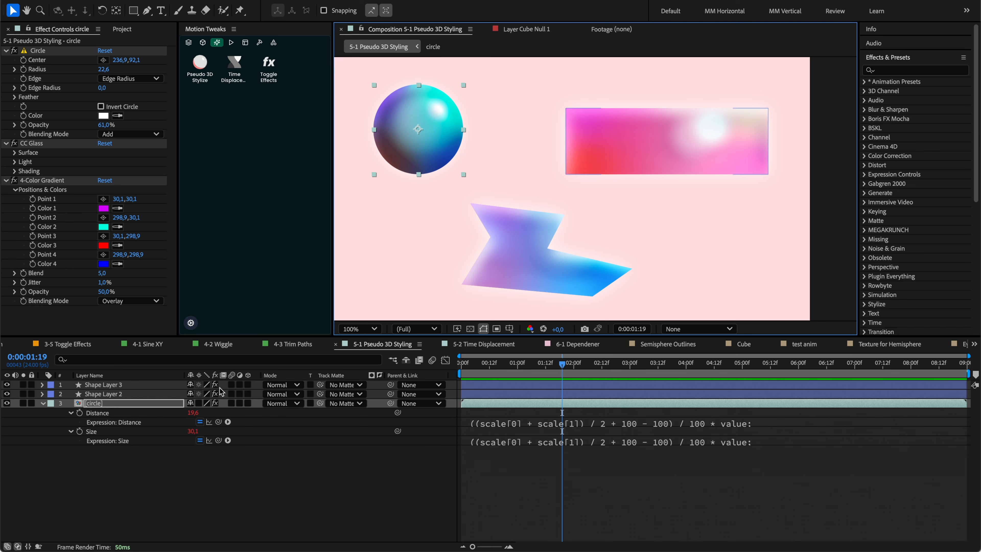
left_click(543, 448)
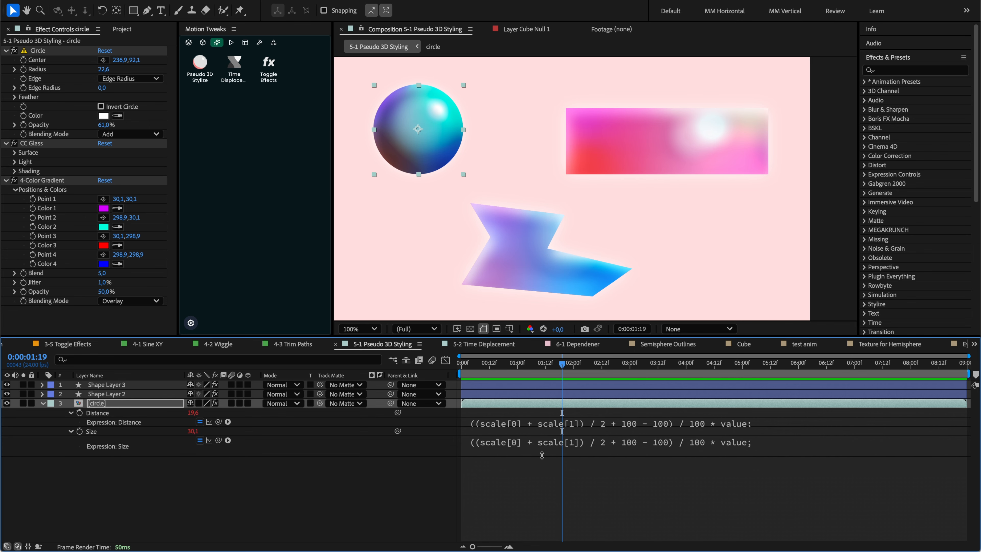
left_click(545, 425)
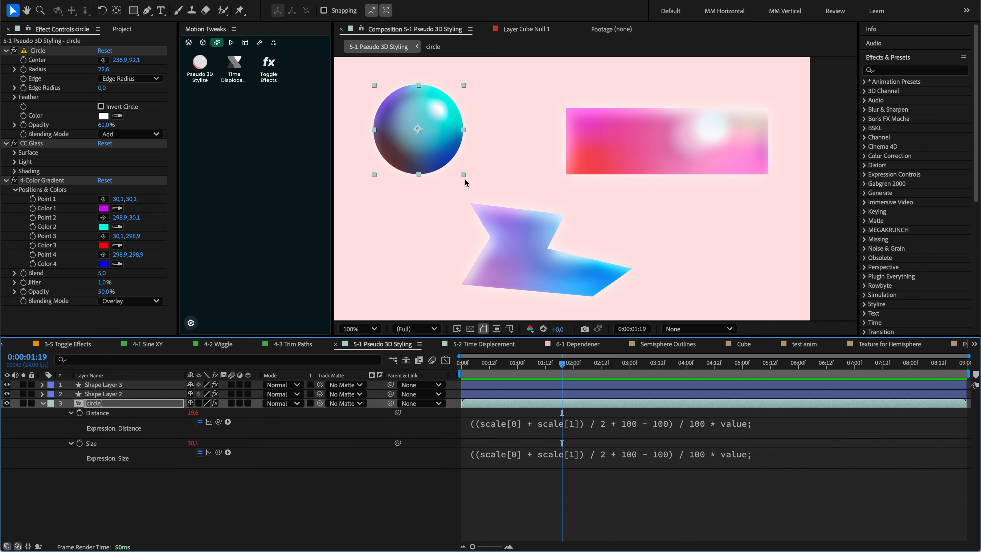
Step: Set the Radius of the circle layer's Circle effect to 47.6 to enlarge the highlight
mouse_move(465, 181)
left_mouse_down()
mouse_move(478, 188)
mouse_move(443, 159)
mouse_move(478, 188)
mouse_move(464, 174)
left_mouse_up()
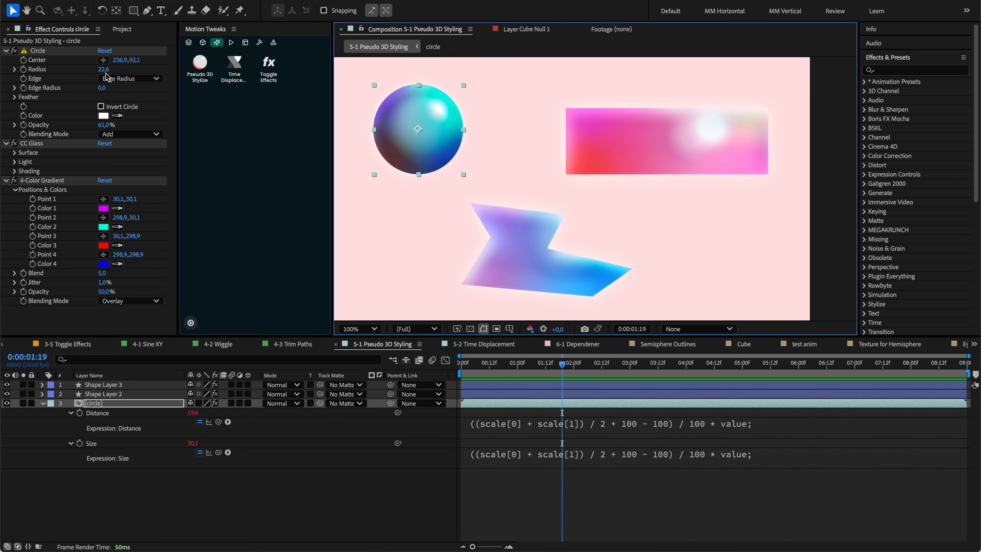
left_click_drag(104, 69, 135, 70)
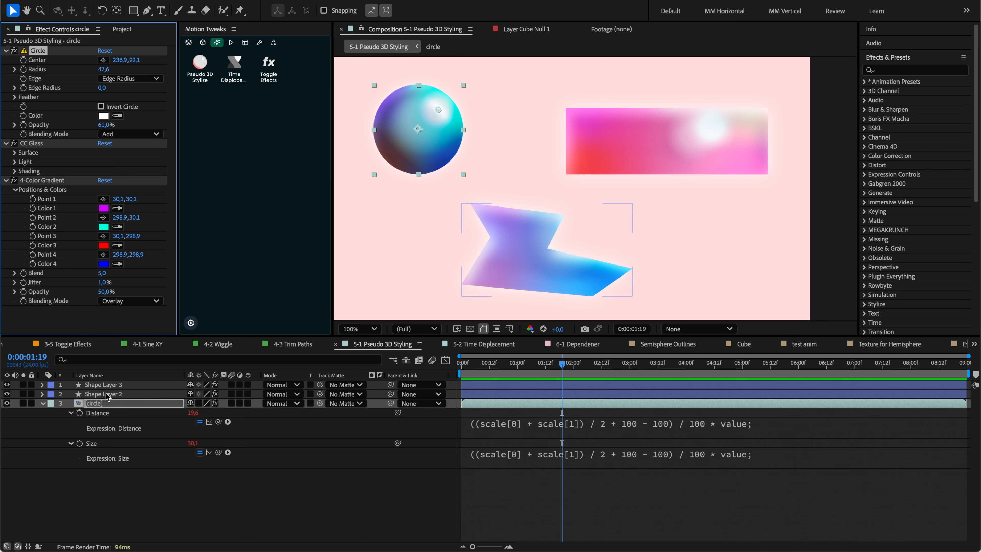
Step: Try adjusting a gradient point on Shape Layer 3, undo it, and display the rectangle's 4-Color Gradient points
left_click(106, 386)
left_click_drag(118, 201, 112, 198)
key("super+z")
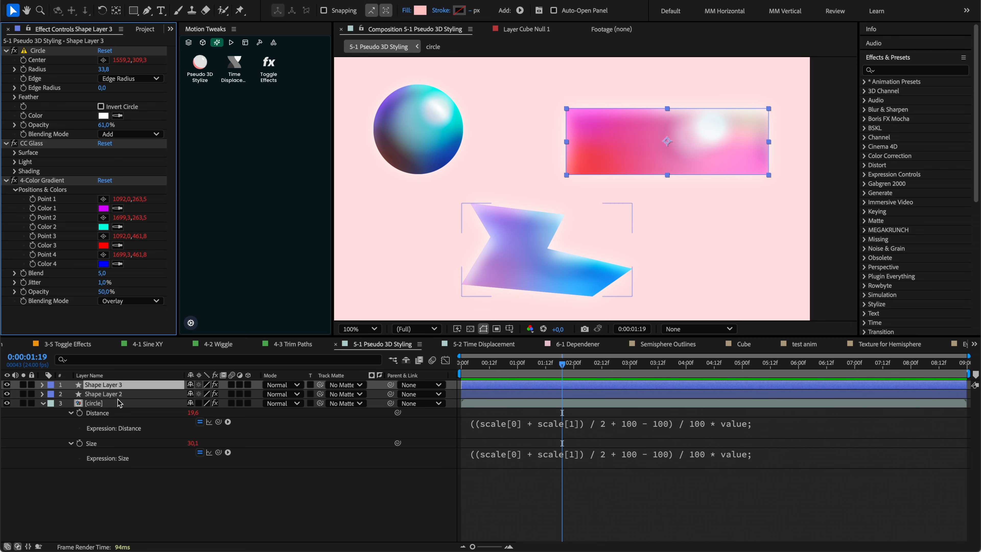
left_click(50, 181)
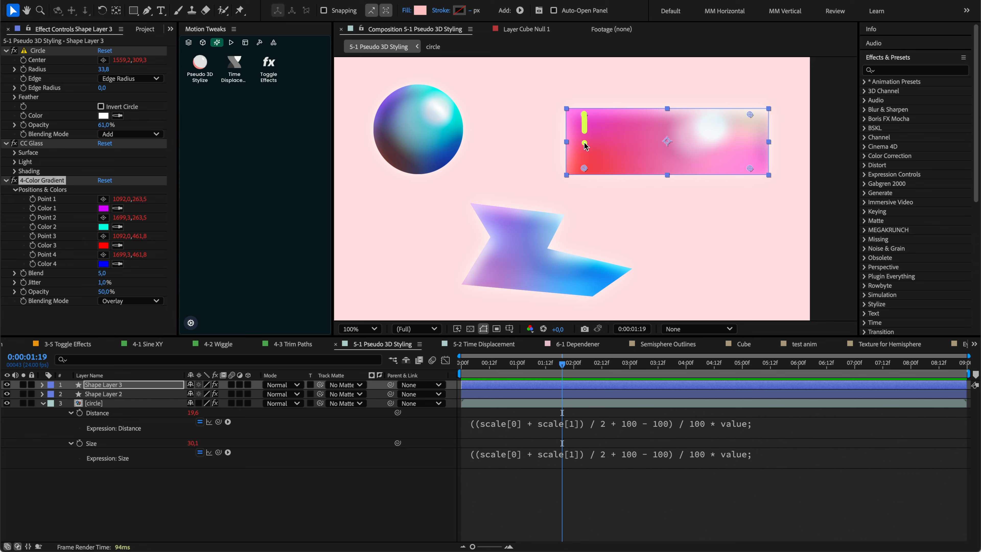
Step: Move the blue polygon on Shape Layer 2 to the left and slightly up
left_click(555, 253)
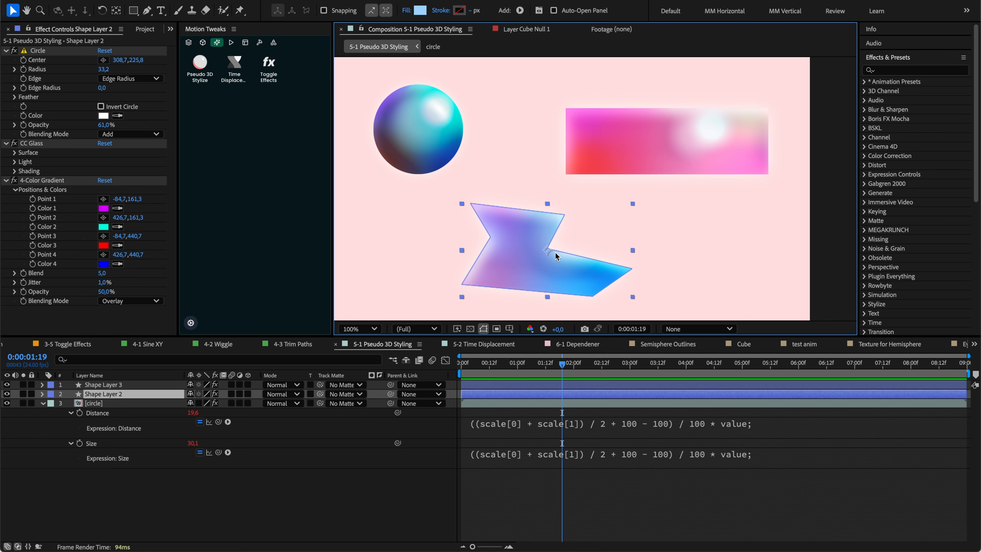
left_click_drag(555, 253, 506, 241)
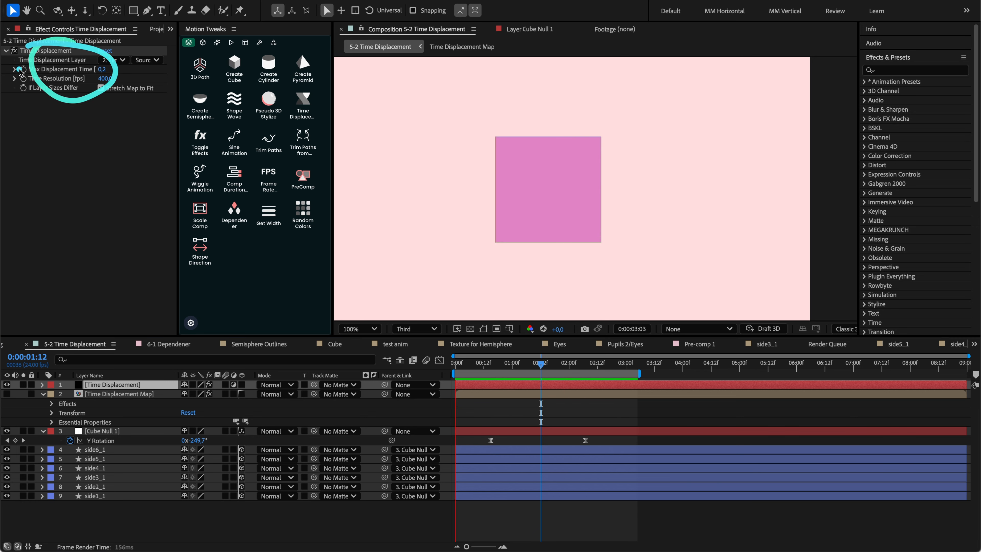
Step: Open the Time Displacement Map precomposition to view its Gradient Ramp layer, and return to the 5-2 Time Displacement composition
left_click(96, 393)
double_click(100, 393)
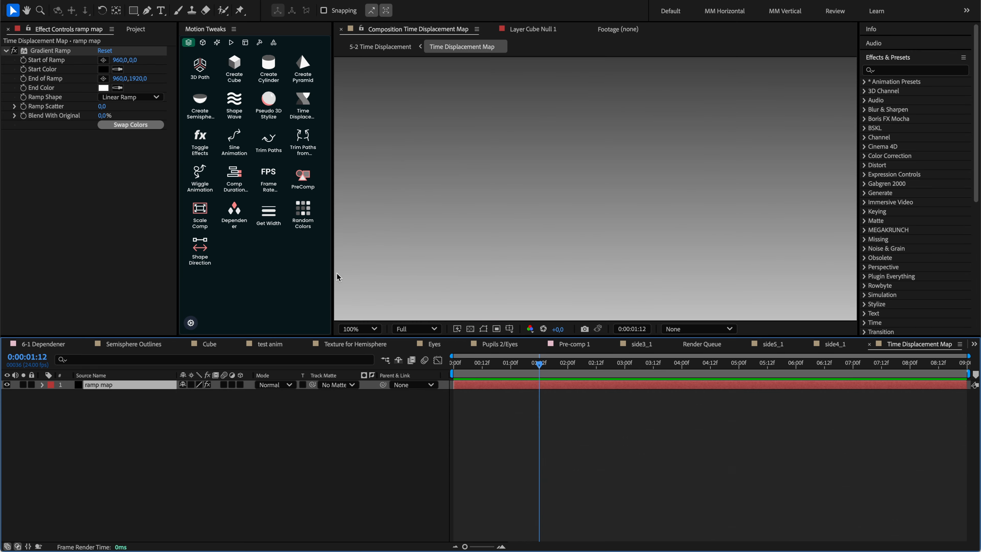
scroll(511, 201, "down", 1)
key("shift+Escape")
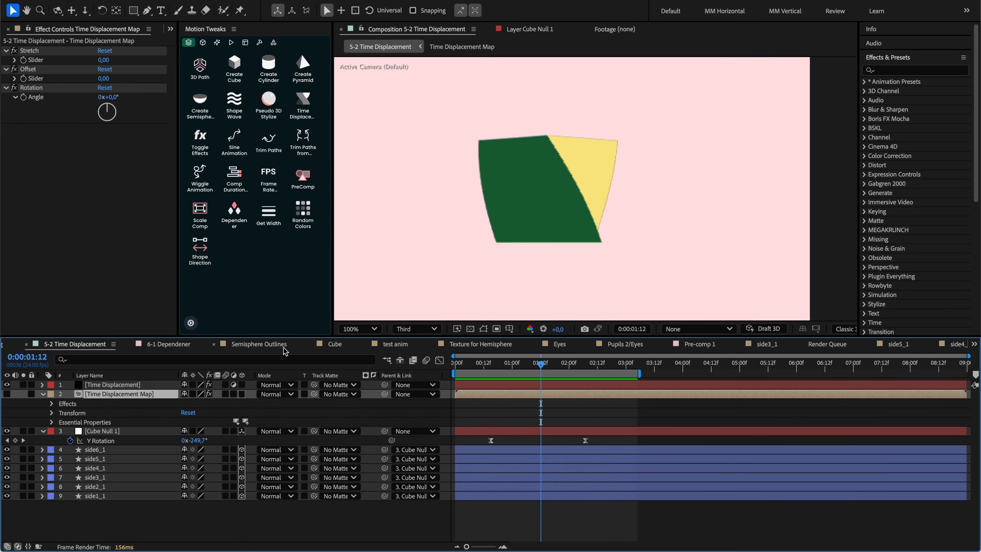
Step: Undo the Max Displacement Time and Time Resolution changes on the Time Displacement layer and run the Time Displacement tool
key("space")
left_click(491, 415)
key("super+z")
key("super+z")
key("super+z")
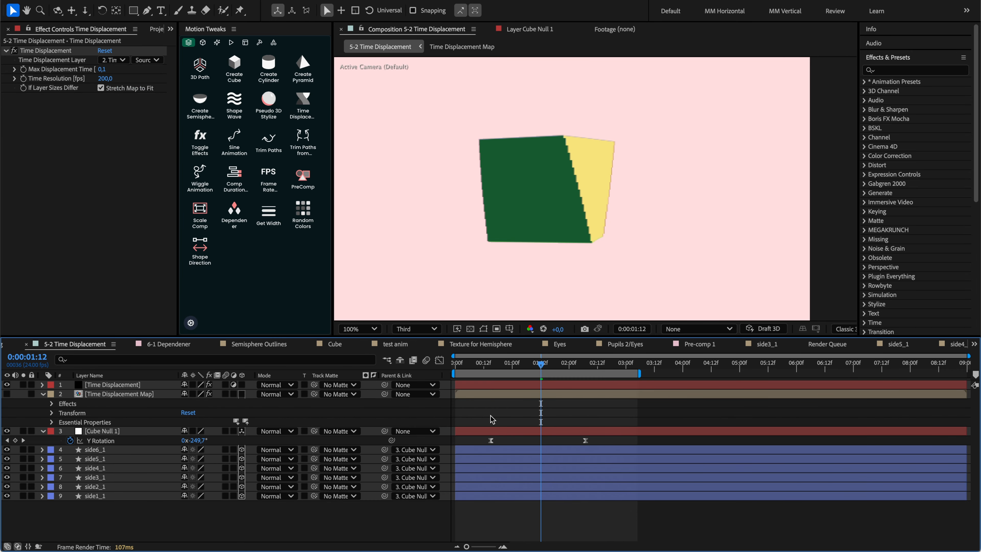
left_click(303, 104)
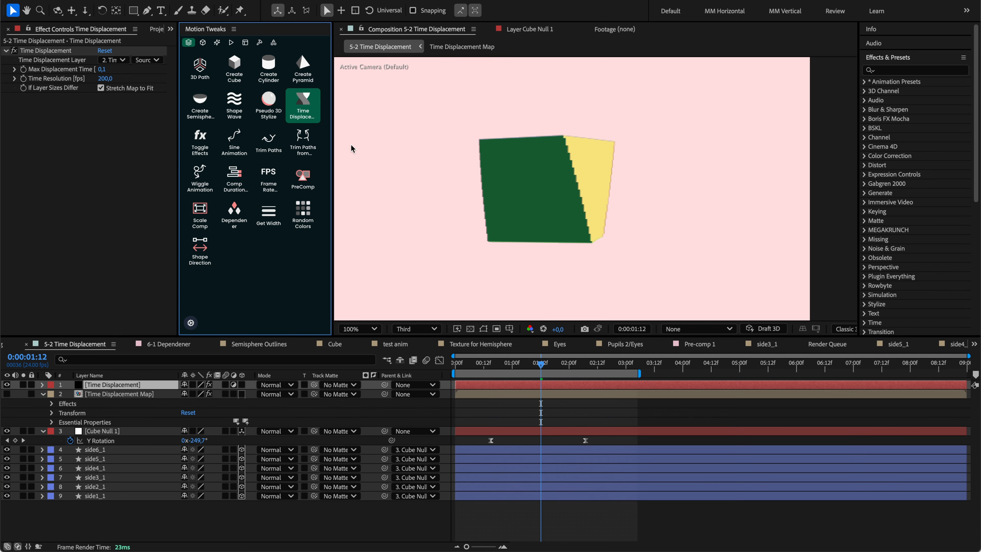
Step: Set the Time Displacement layer's Max Displacement Time to 0,6 with the cube viewed at 0:00:01:02
left_click(540, 366)
left_click_drag(539, 366, 517, 365)
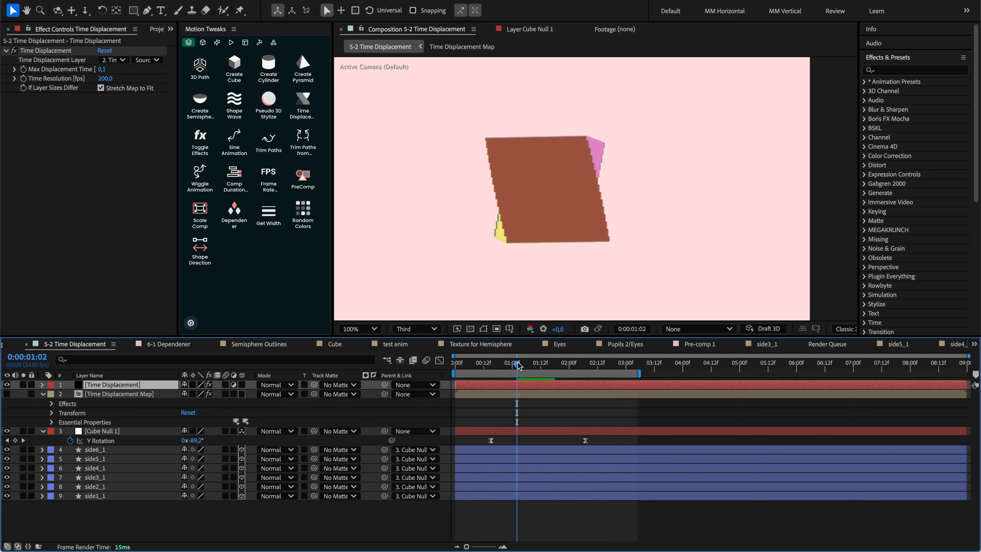
left_click(100, 395)
left_click(102, 388)
left_click_drag(104, 69, 131, 69)
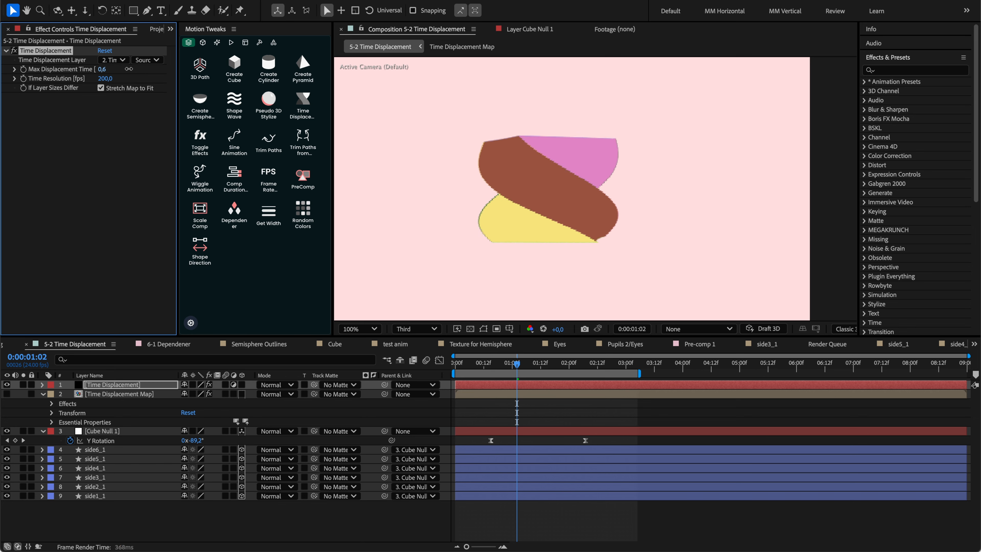
Step: Reveal the Time Displacement Map layer's Essential Properties, set its Stretch slider to 710, and preview the animation
left_click(115, 395)
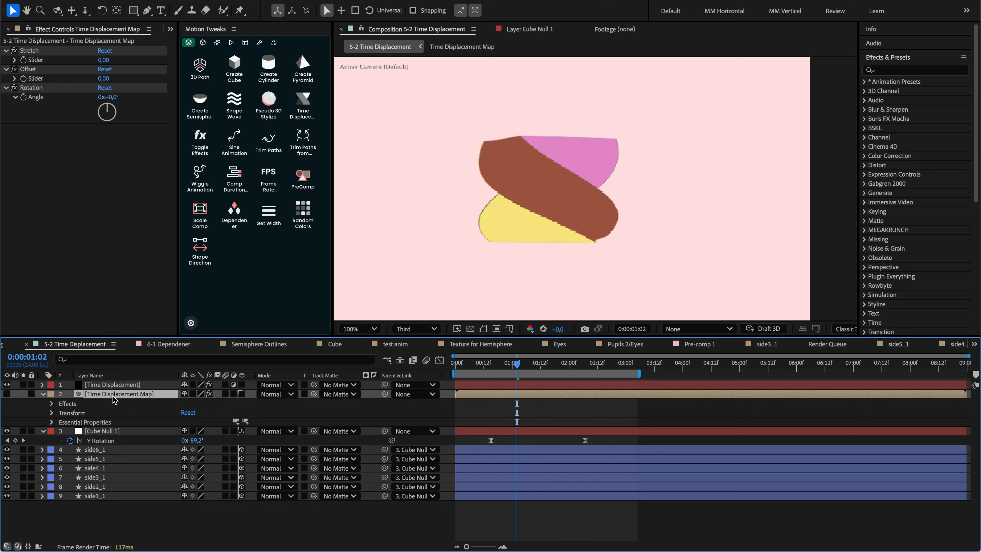
left_click(52, 423)
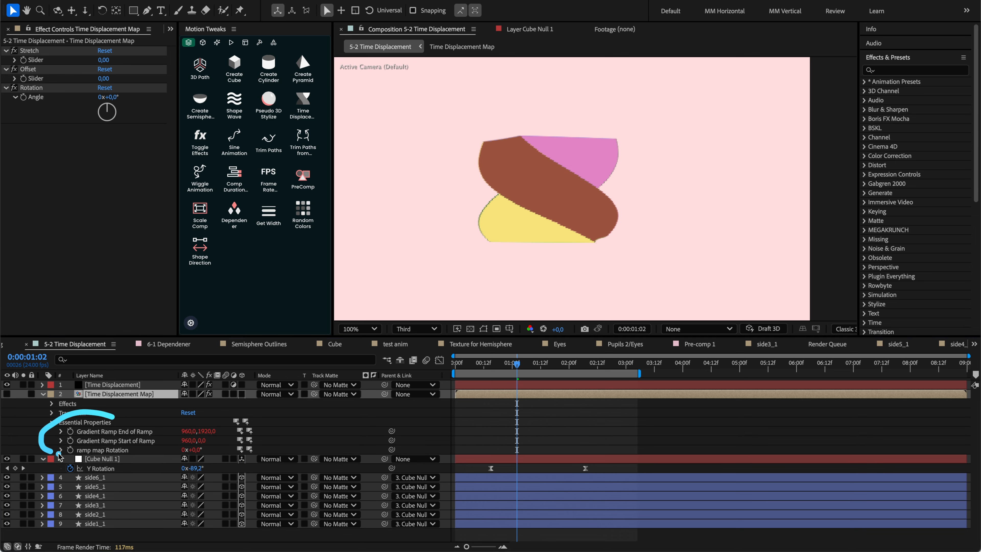
left_click_drag(204, 426, 79, 423)
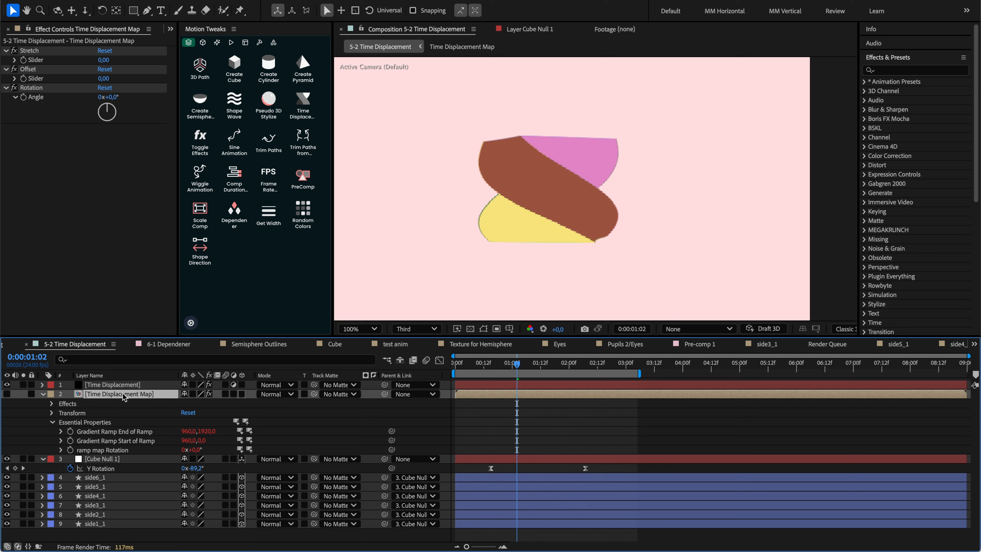
left_click(31, 51)
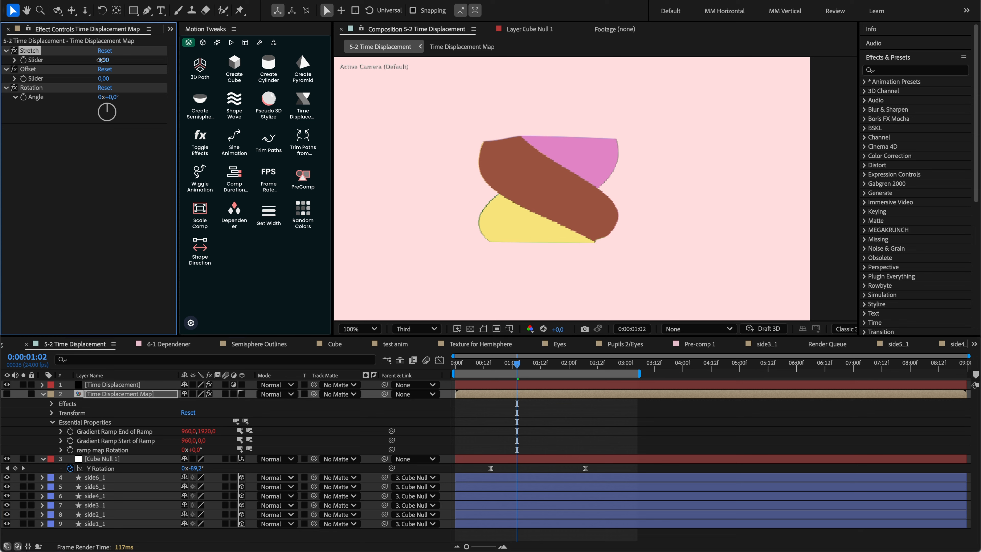
left_click_drag(170, 56, 472, 47)
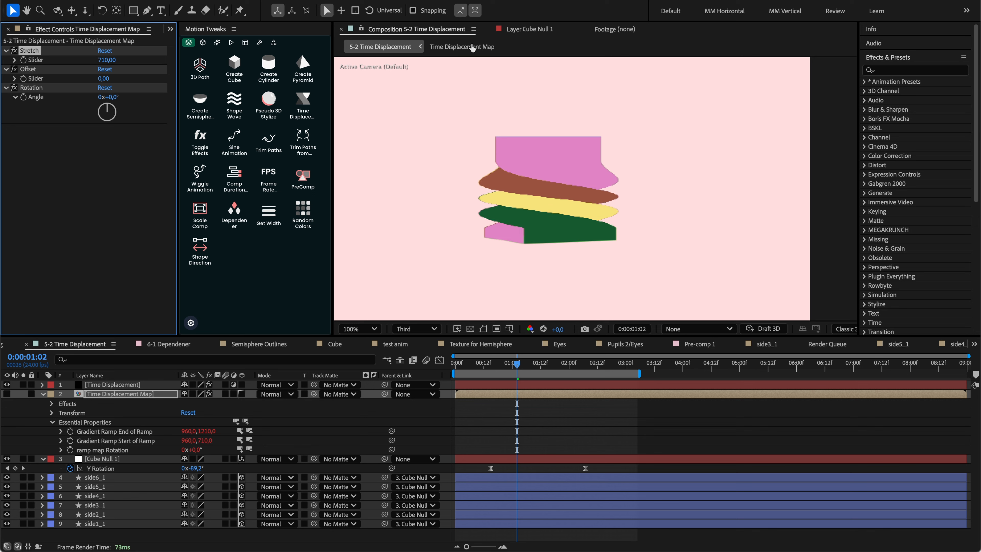
key("space")
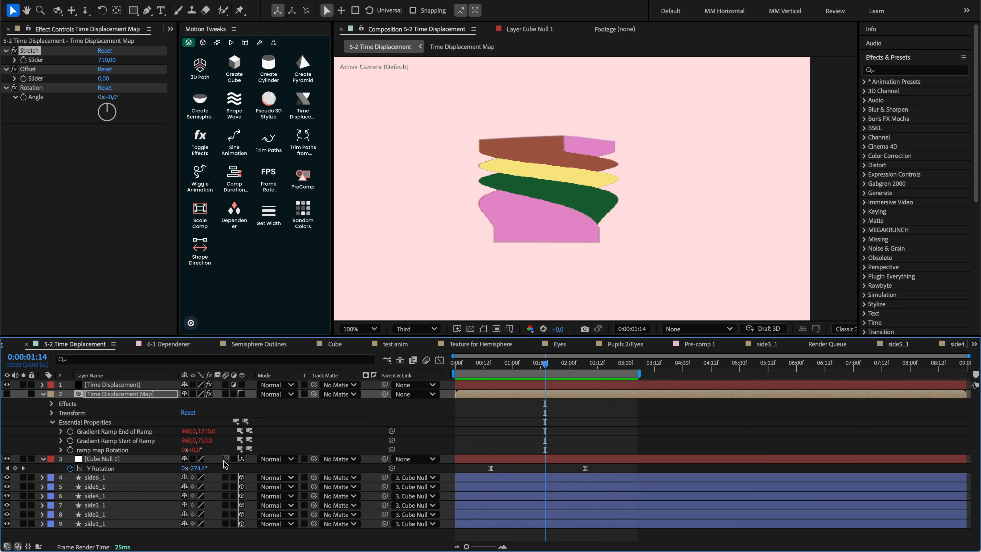
Step: Lower the Max Displacement Time, set the Time Displacement Map's Rotation to 326° and Stretch to 609, and preview the result
left_click(96, 386)
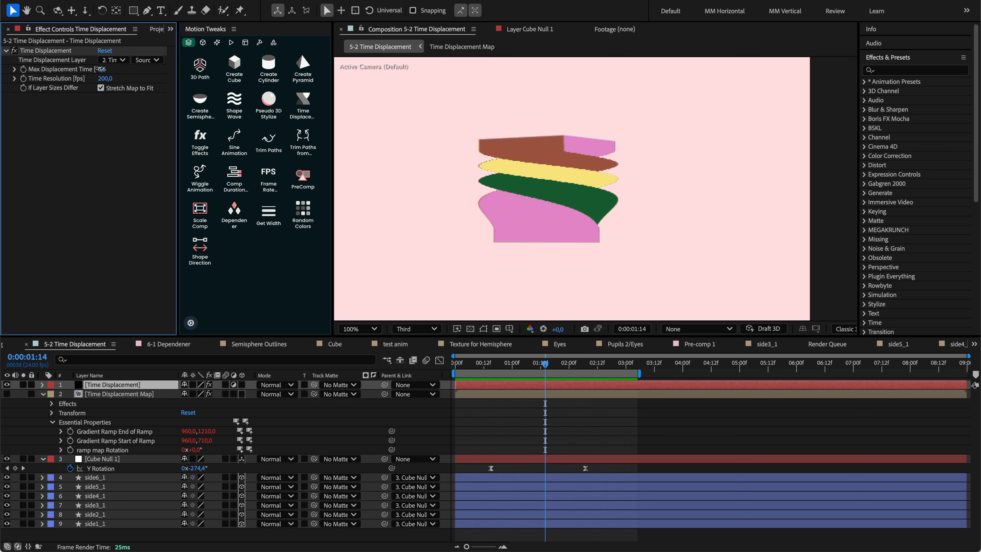
left_click(126, 395)
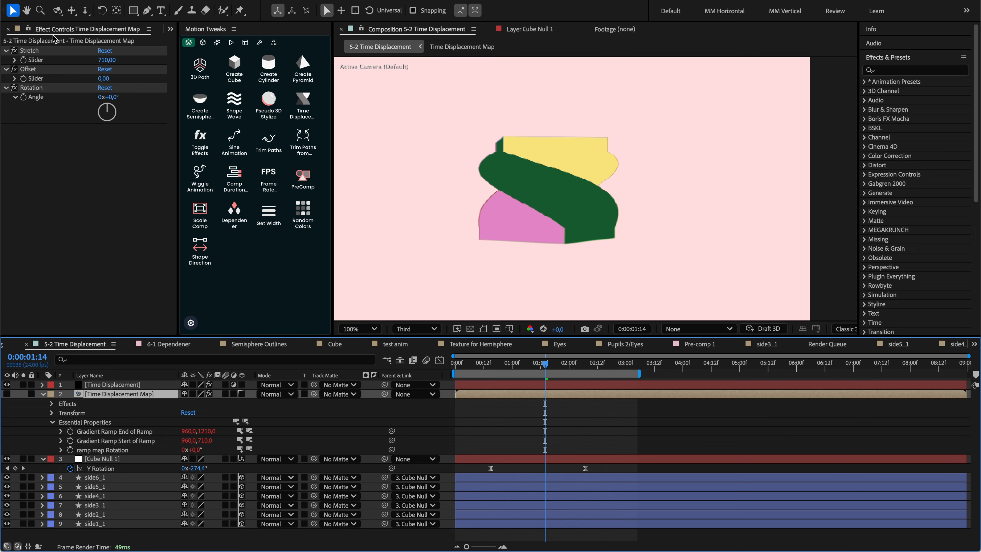
left_click_drag(103, 78, 201, 106)
key("super+z")
left_click_drag(115, 96, 285, 96)
left_click_drag(105, 61, 65, 68)
key("space")
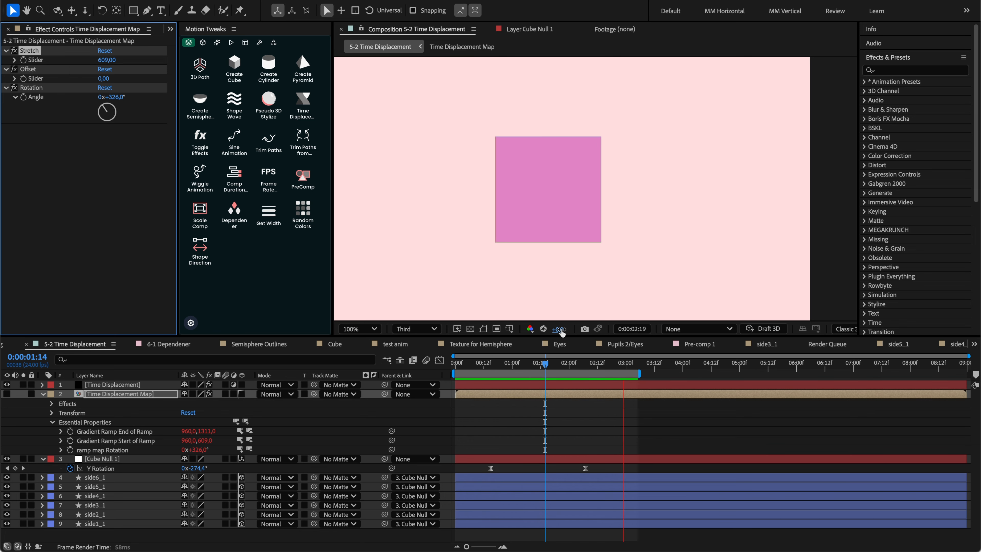
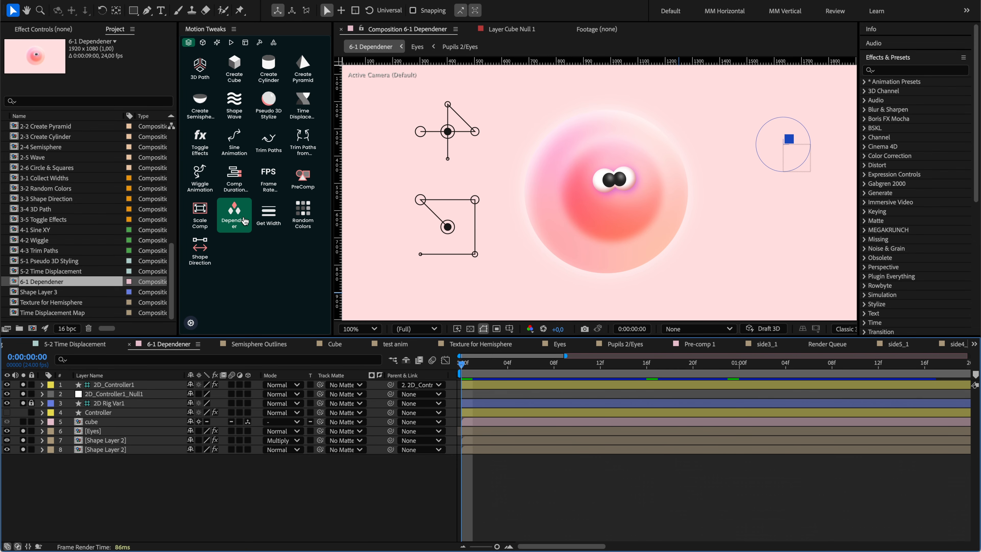
Step: Preview the character rig in the 6-1 Dependener composition and try out its 2D controller
key("space")
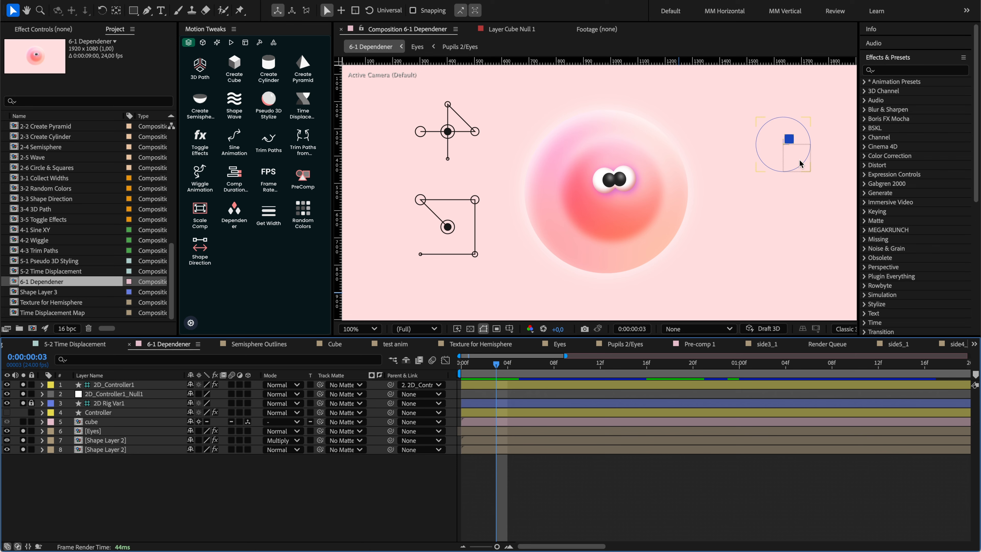
left_click(798, 152)
mouse_move(795, 131)
left_mouse_down()
mouse_move(792, 145)
mouse_move(758, 142)
mouse_move(792, 127)
mouse_move(777, 149)
mouse_move(802, 148)
mouse_move(767, 149)
mouse_move(803, 152)
mouse_move(771, 131)
mouse_move(780, 153)
mouse_move(762, 149)
mouse_move(799, 145)
mouse_move(778, 124)
mouse_move(798, 128)
left_mouse_up()
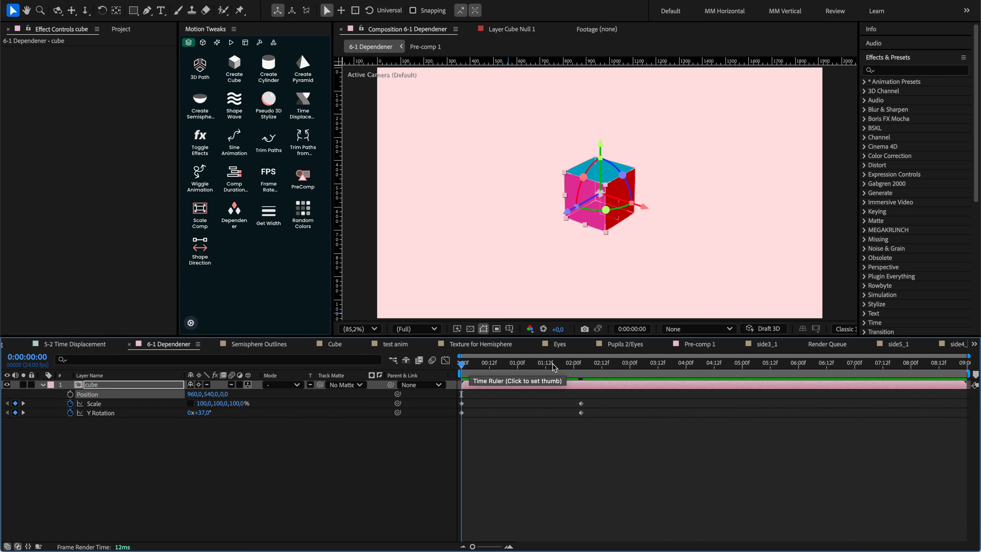
Step: Review the cube's keyframed animation and run Dependener on its Scale and Y Rotation properties
left_click_drag(554, 368, 479, 365)
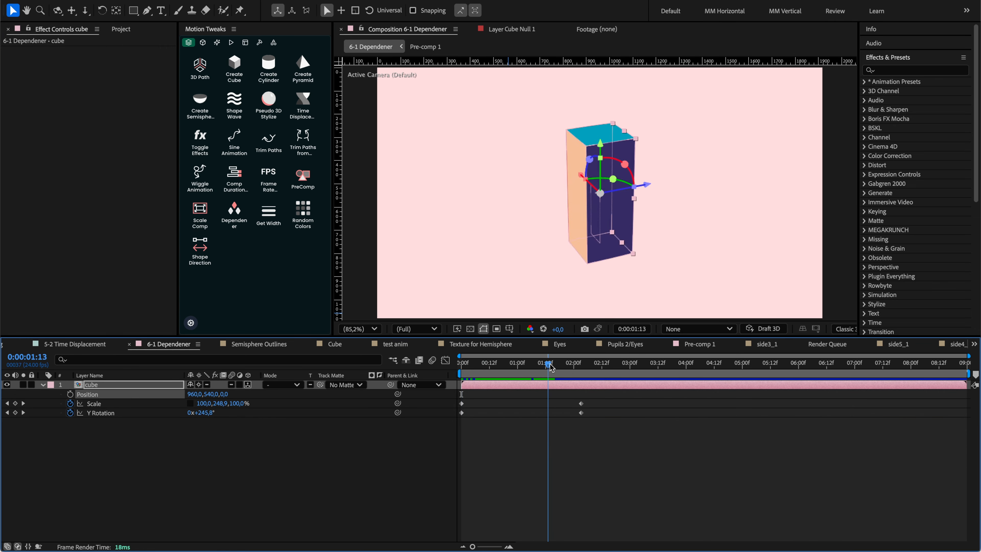
left_click_drag(550, 365, 566, 365)
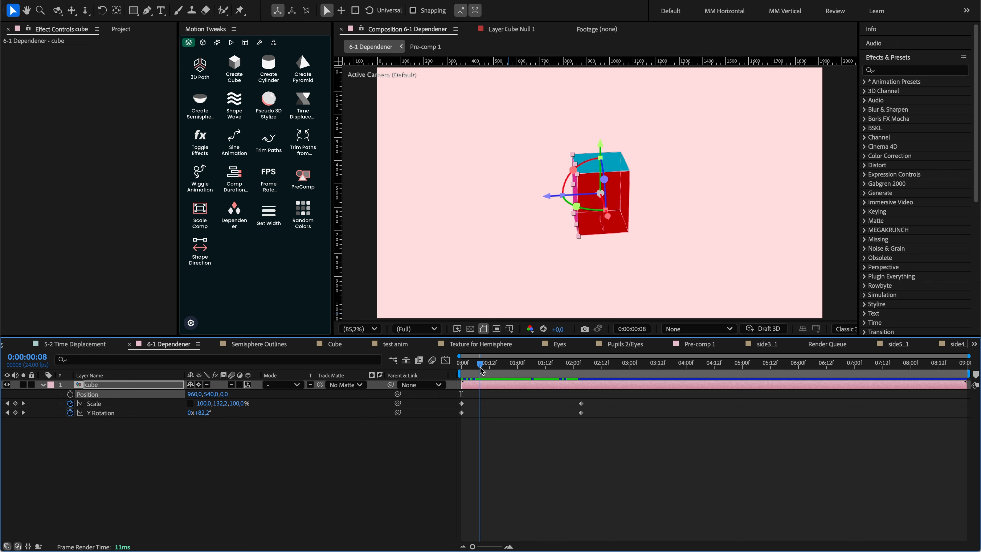
left_click_drag(561, 364, 551, 366)
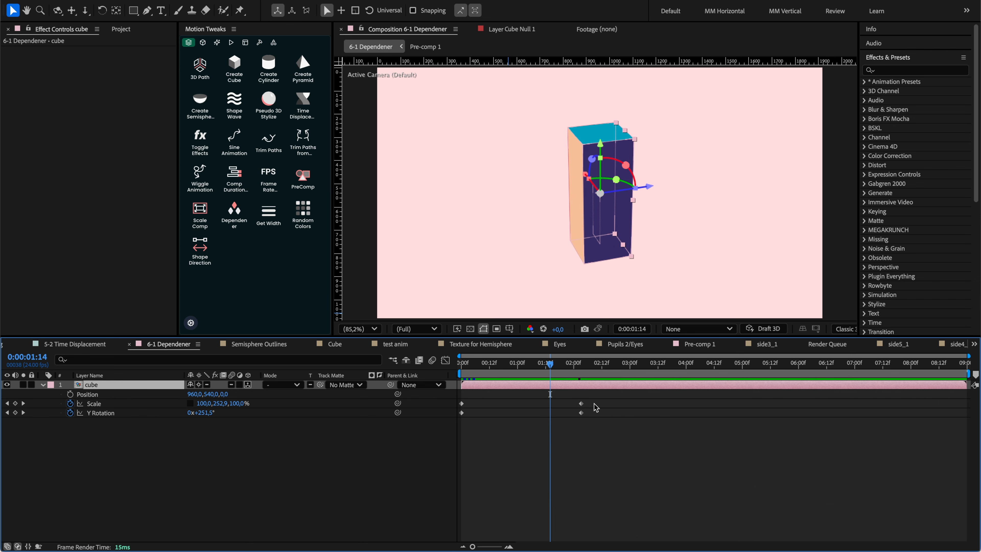
left_click(99, 403)
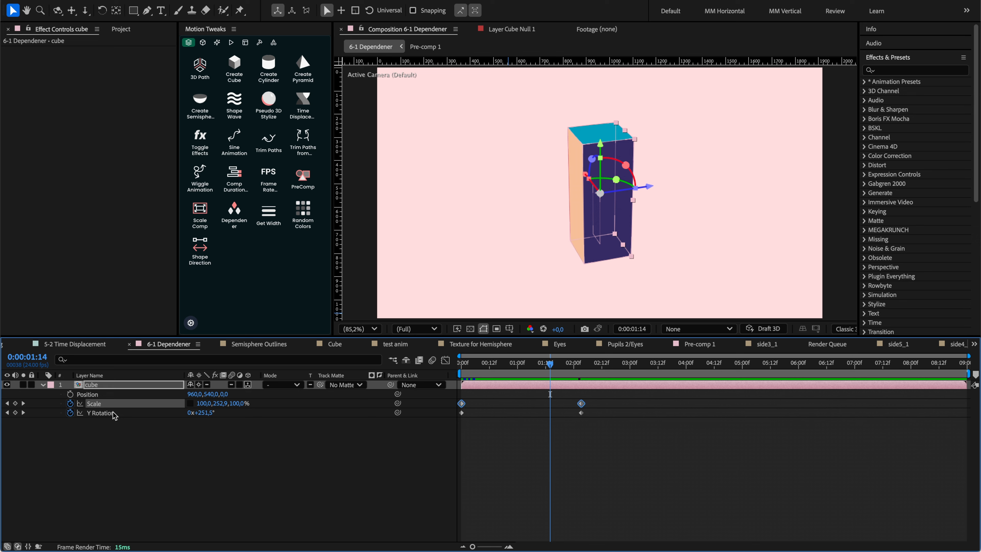
left_click(113, 412, "shift")
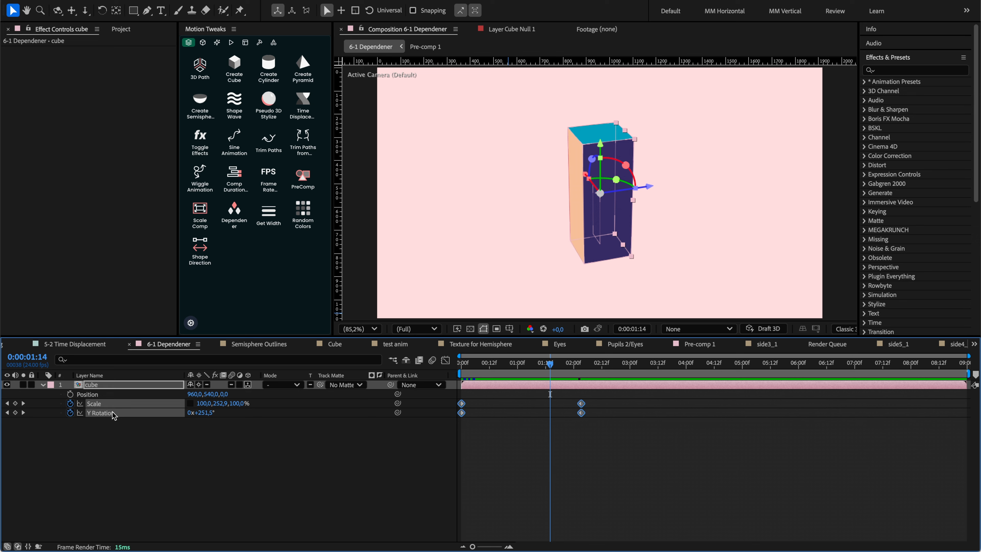
left_click(237, 213)
Step: Reveal the Controller's Prop Slider Animation keyframes, shift them to start at about 2:14, and apply Easy Ease
left_click(116, 384)
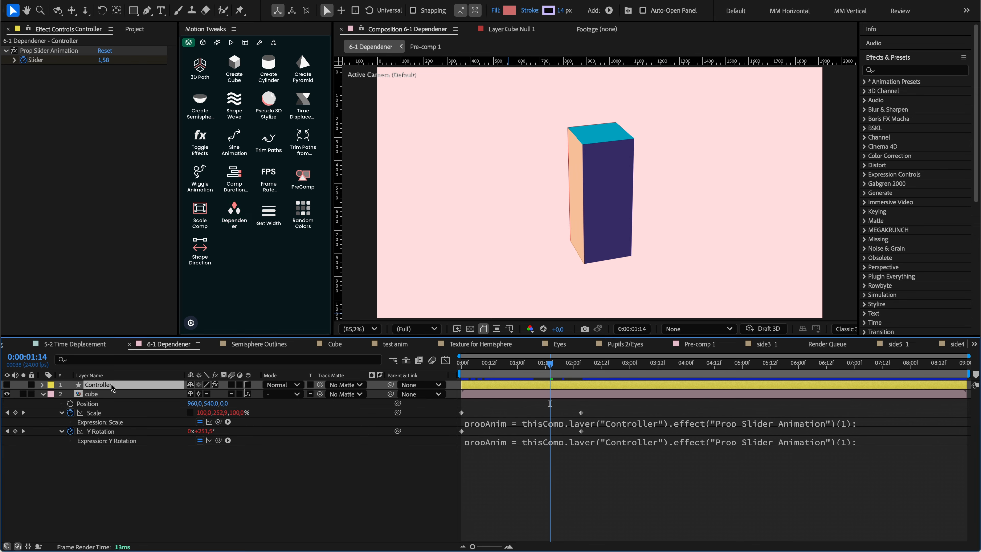
key("e")
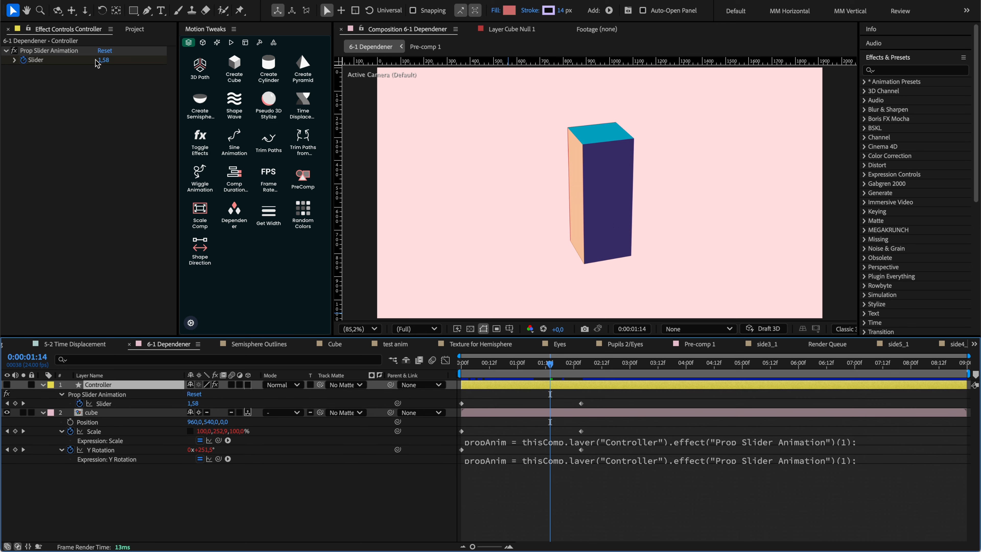
left_click_drag(102, 62, 100, 63)
key("ctrl+z")
mouse_move(591, 397)
left_mouse_down()
mouse_move(458, 415)
mouse_move(607, 404)
left_mouse_up()
left_click_drag(545, 364, 644, 365)
key("F9")
Step: Move the second Slider keyframe on the Controller to about 3:19 and preview the shortened cube animation
left_click(726, 404)
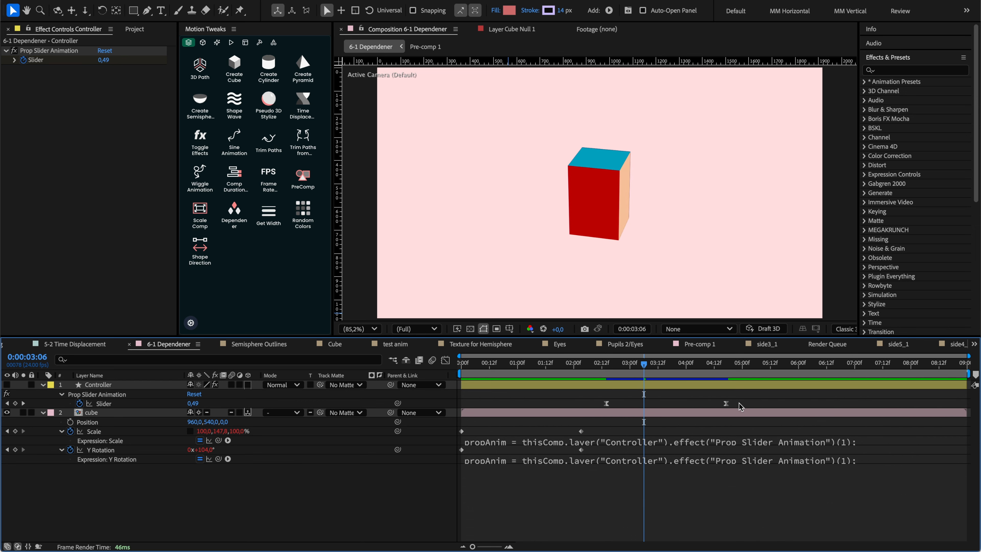
left_click_drag(726, 404, 675, 404)
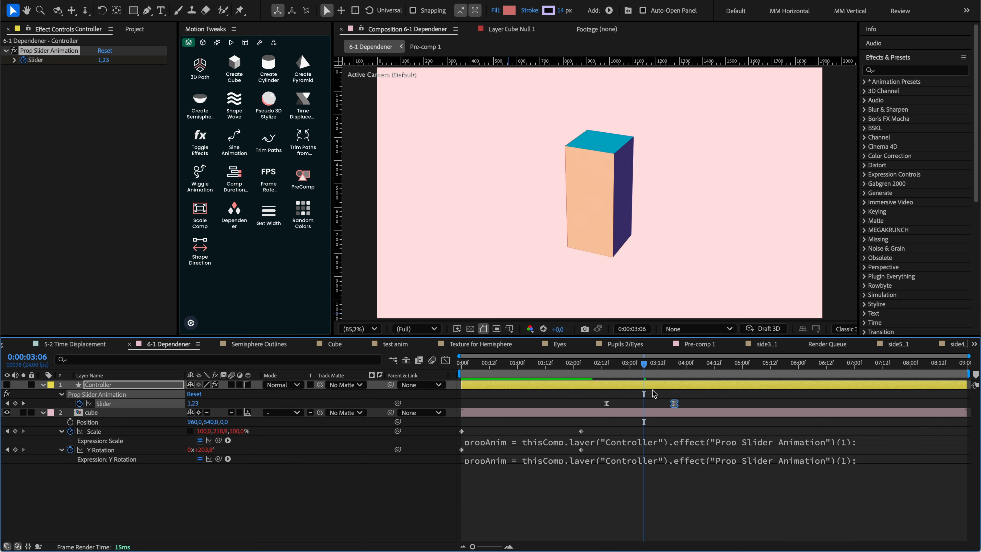
left_click(609, 364)
left_click(600, 365)
key("space")
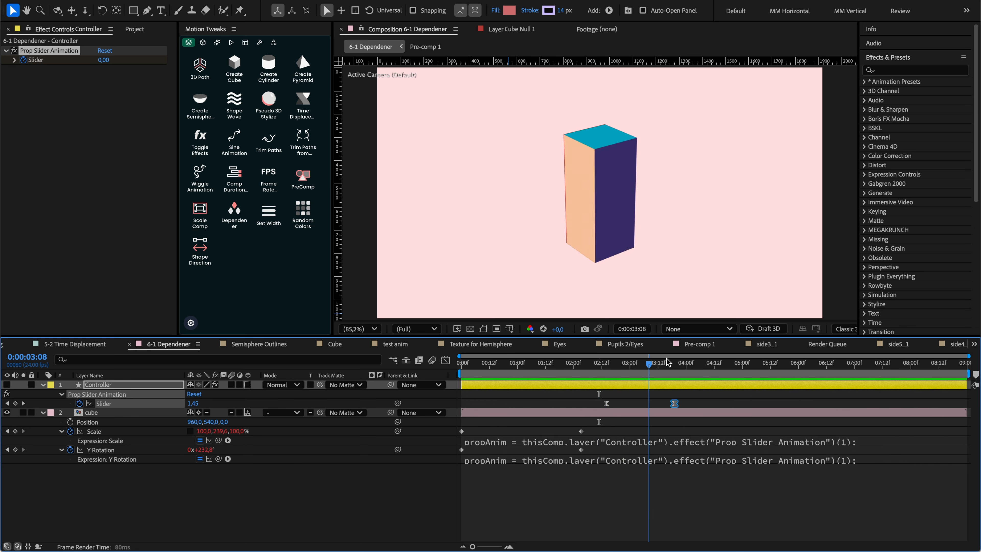
Step: Copy the Controller's two Slider keyframes and paste them twice, starting at about 4:22 and 6:20
left_click(689, 402)
left_click_drag(689, 398, 572, 418)
key("super+c")
left_click_drag(698, 365, 738, 365)
key("super+v")
left_click_drag(738, 365, 547, 365)
key("super+v")
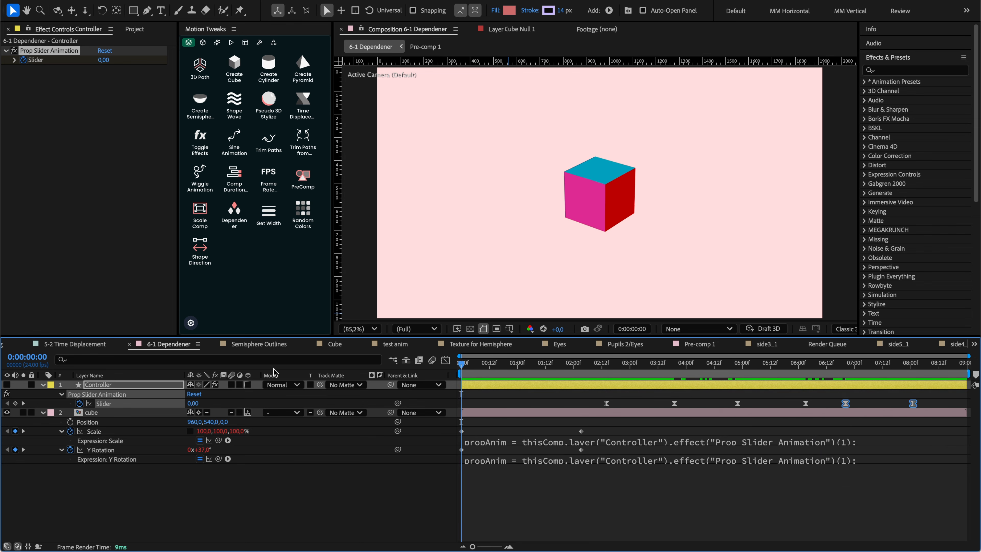
Step: Keyframe the cube's Position with Y at 719 at 0:00 and a raised position at 2:03
left_click(70, 422)
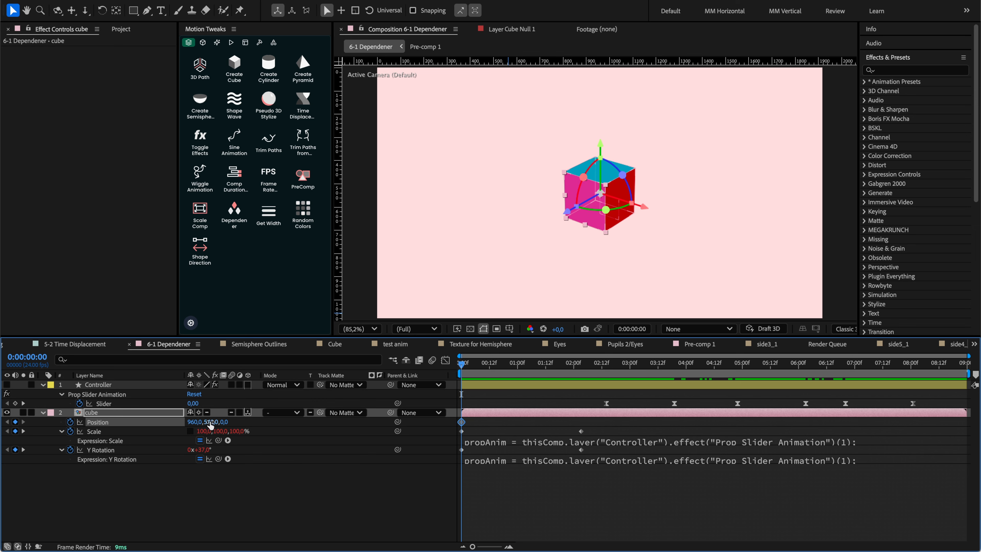
left_click_drag(210, 422, 301, 422)
left_click_drag(521, 368, 578, 368)
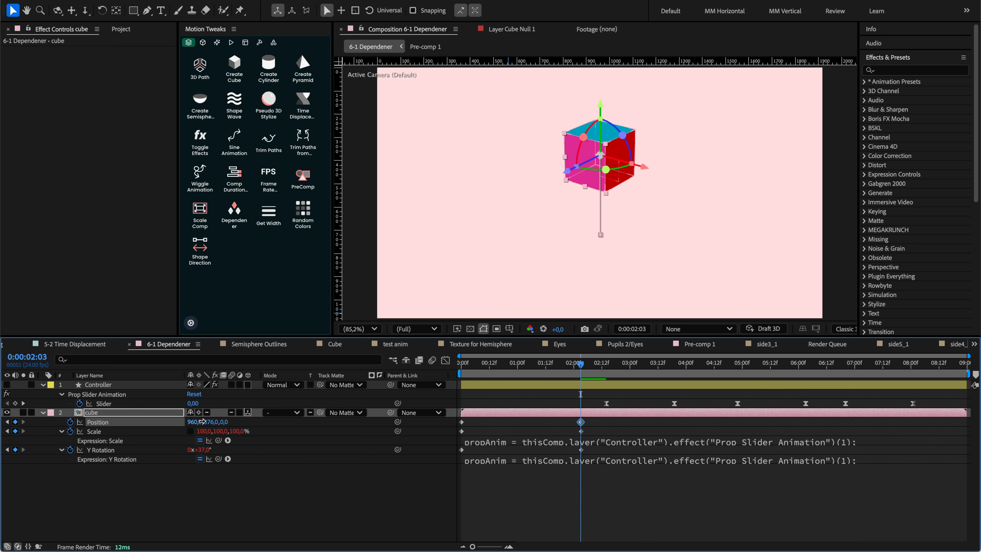
left_click_drag(212, 423, 163, 423)
mouse_move(515, 363)
left_mouse_down()
mouse_move(485, 367)
mouse_move(515, 365)
left_mouse_up()
Step: Run Dependener on the cube's Position property with the existing Controller slider and preview the combined animation
left_click(108, 384)
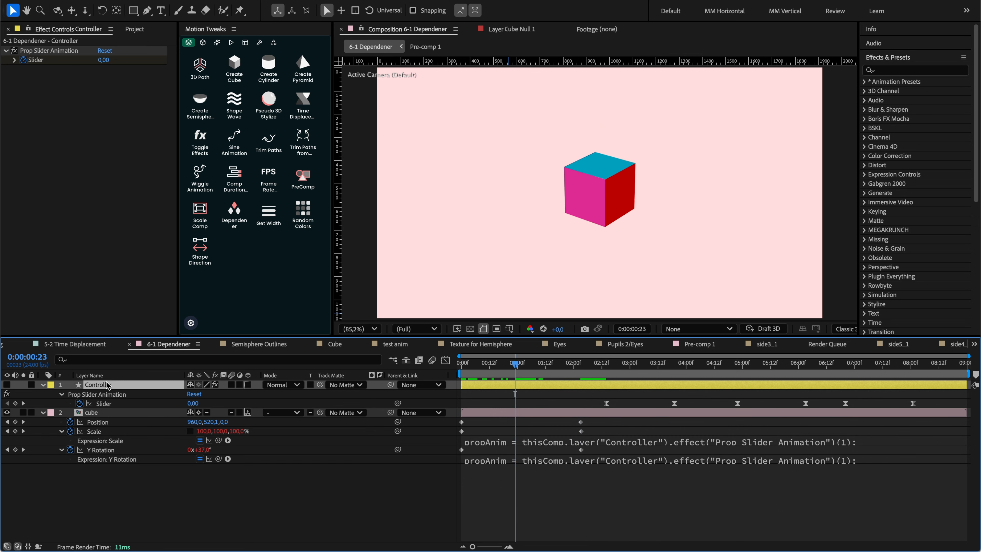
left_click(116, 422)
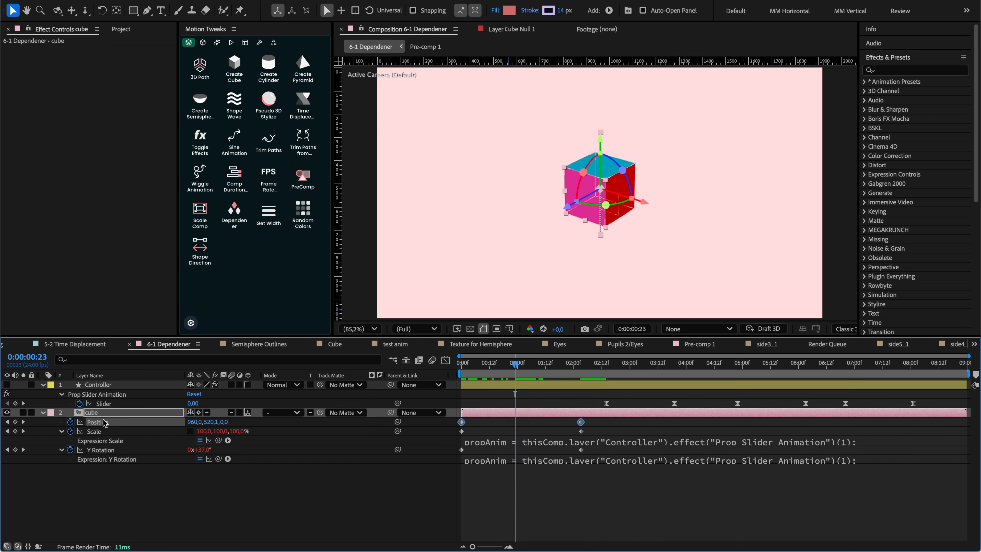
left_click(237, 219)
left_click(560, 365)
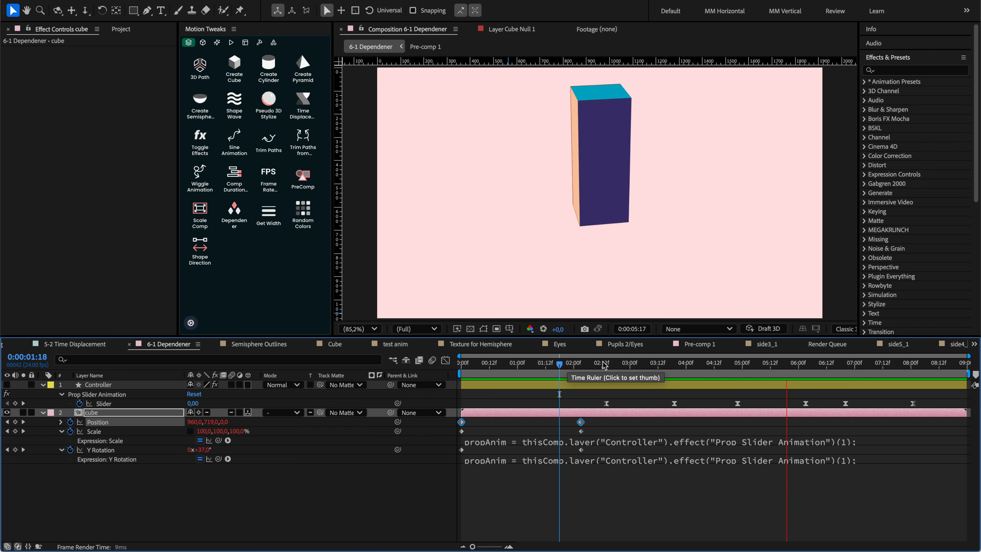
left_click(542, 363)
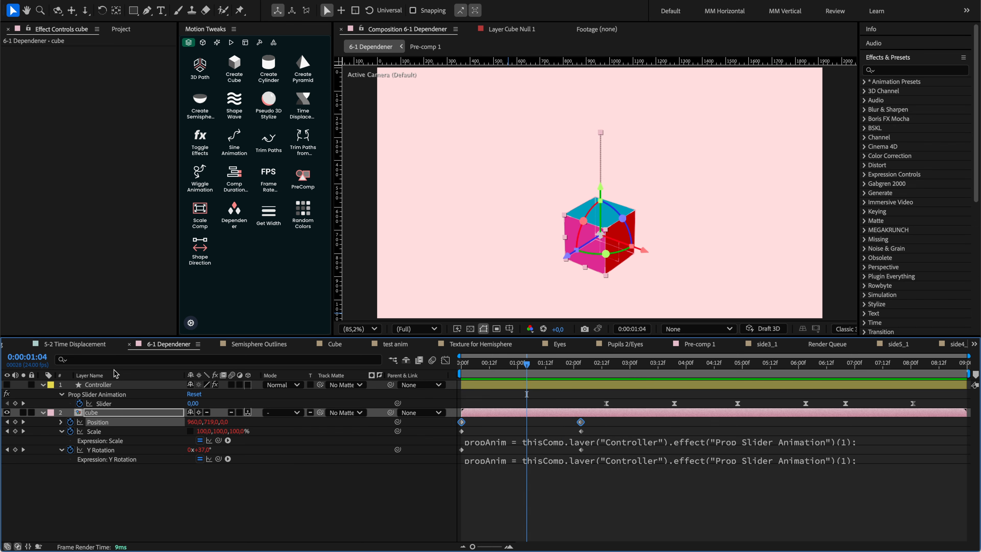
Step: Rename the Controller's Prop Slider Animation effect to anim1, and run Dependener on the cube's Position for a separate slider
left_click(111, 385)
left_click(53, 50)
key("Return")
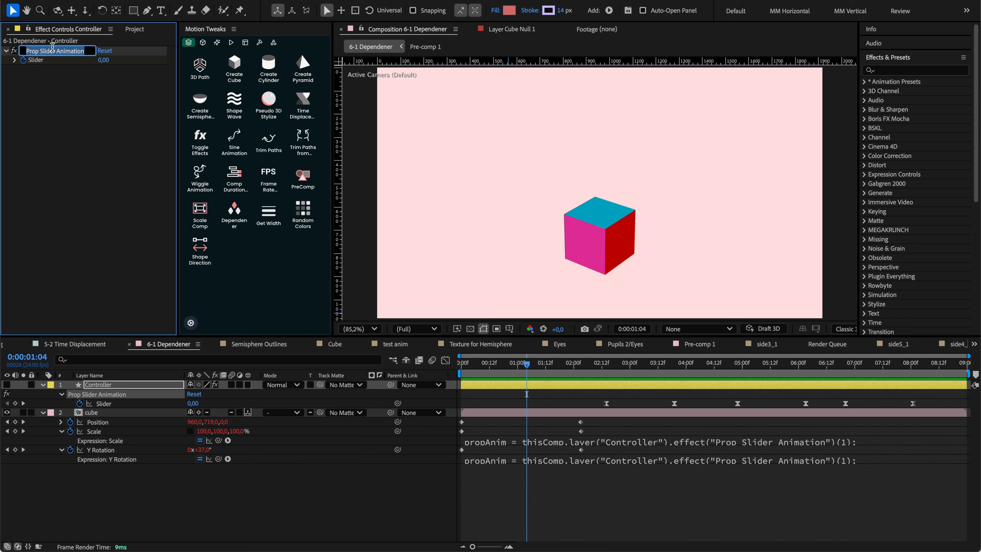
key("Return")
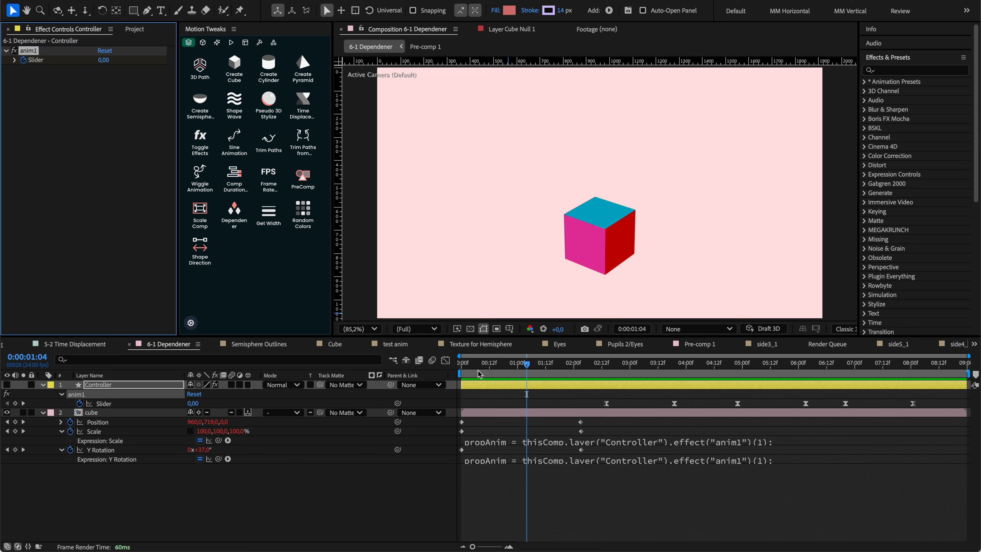
left_click(129, 423)
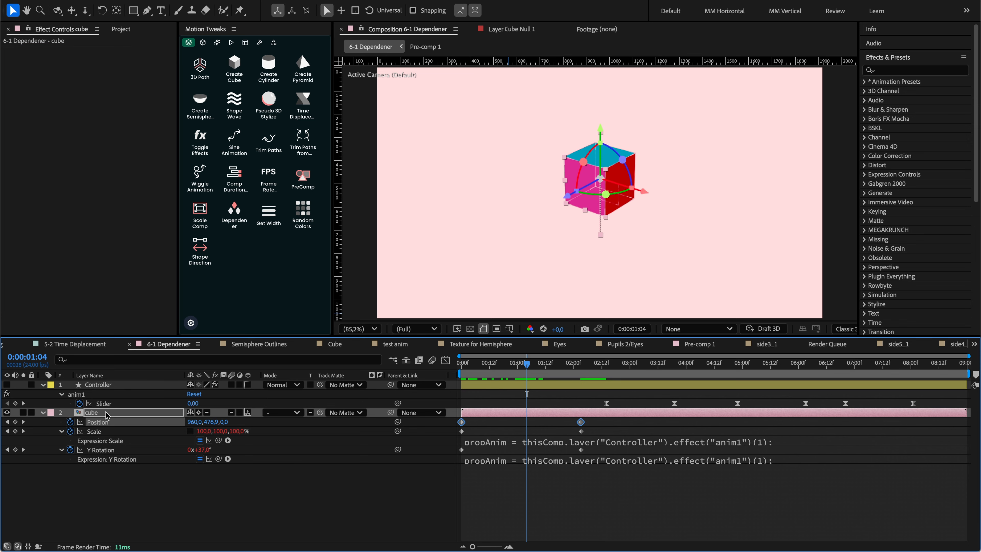
left_click(234, 212)
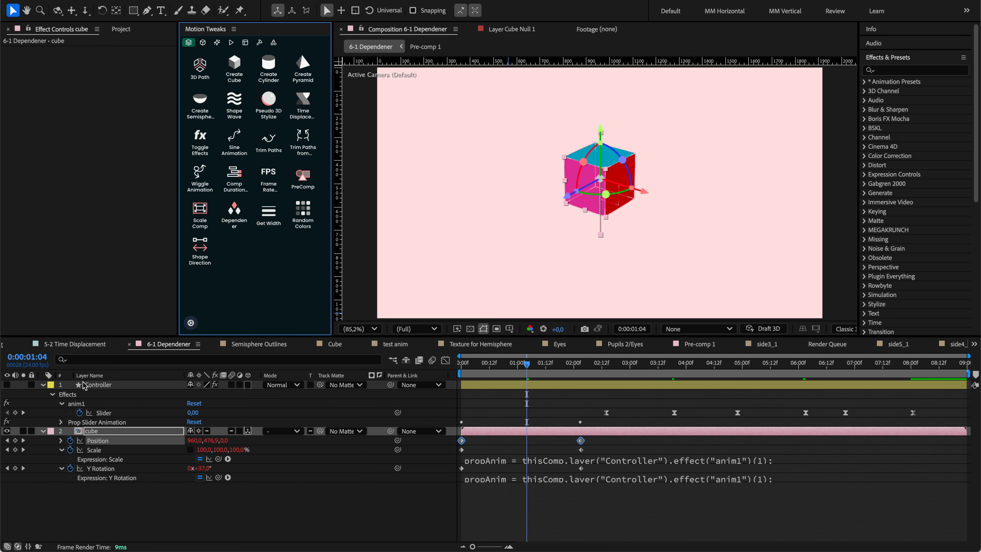
Step: Link the cube's Position to the Controller's anim1 slider with Dependener and play back the resulting animation
left_click(34, 69)
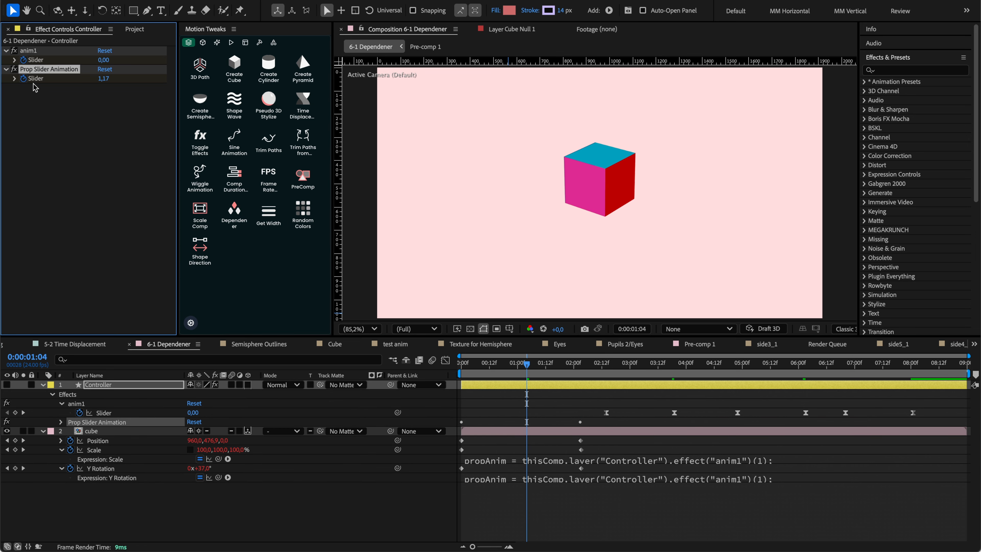
left_click(61, 421)
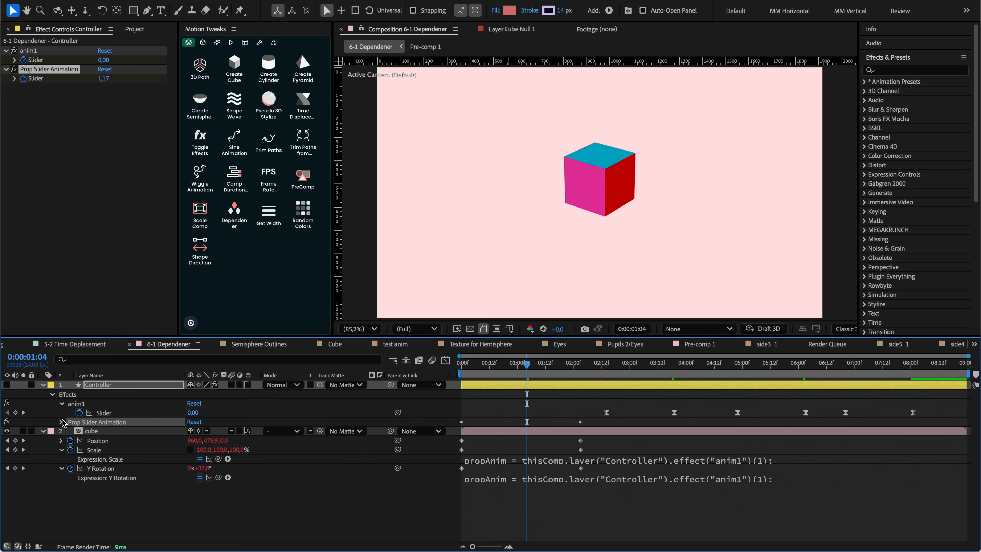
left_click(89, 468)
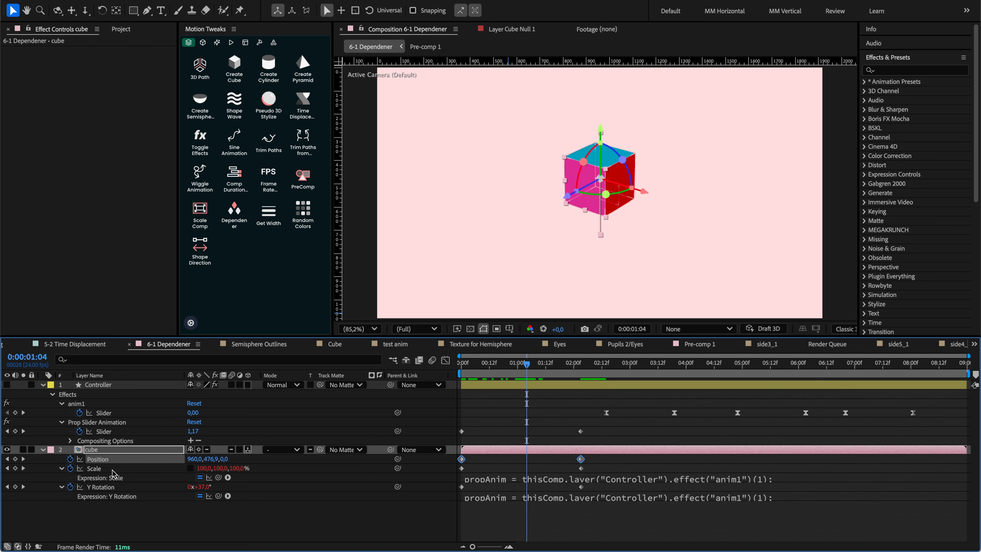
left_click(112, 459)
left_click(104, 412)
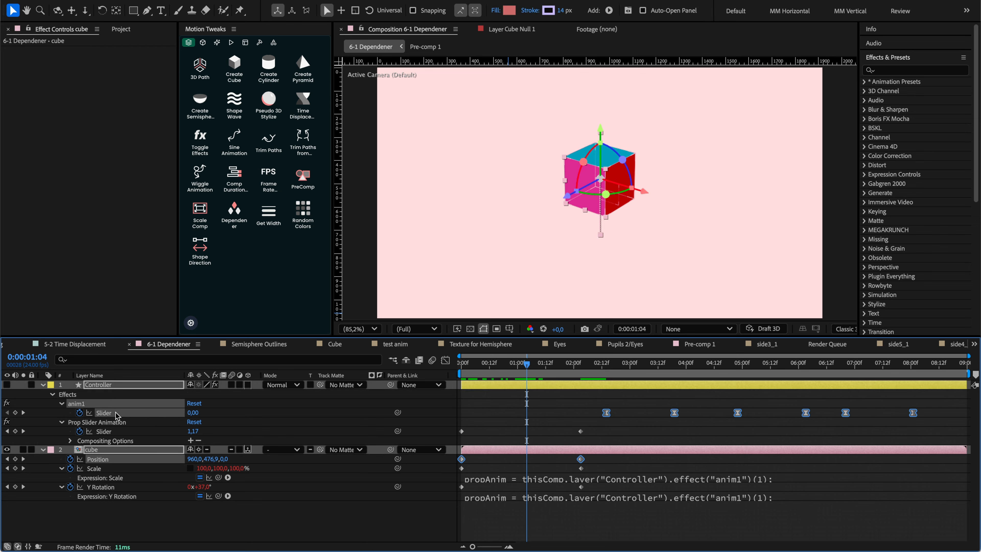
left_click(234, 215)
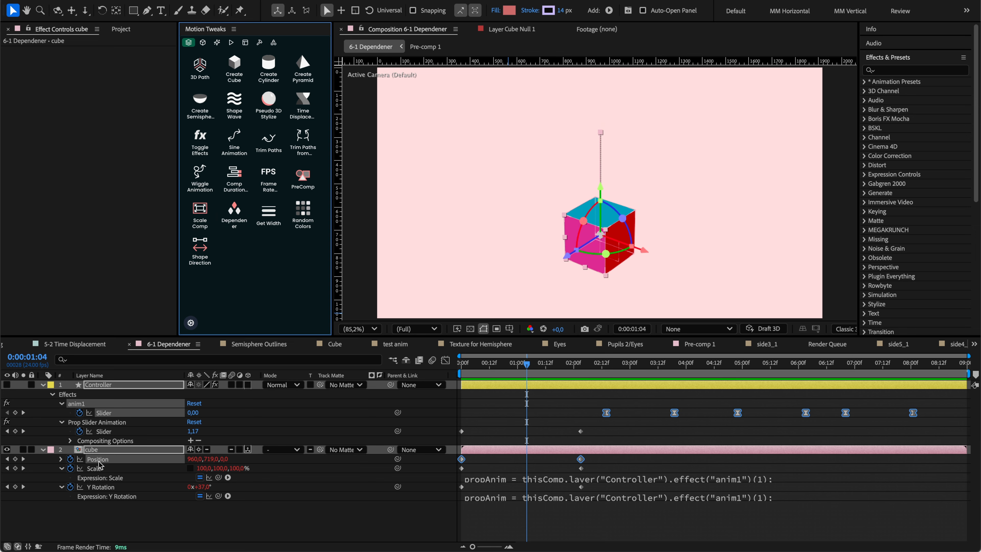
left_click(586, 369)
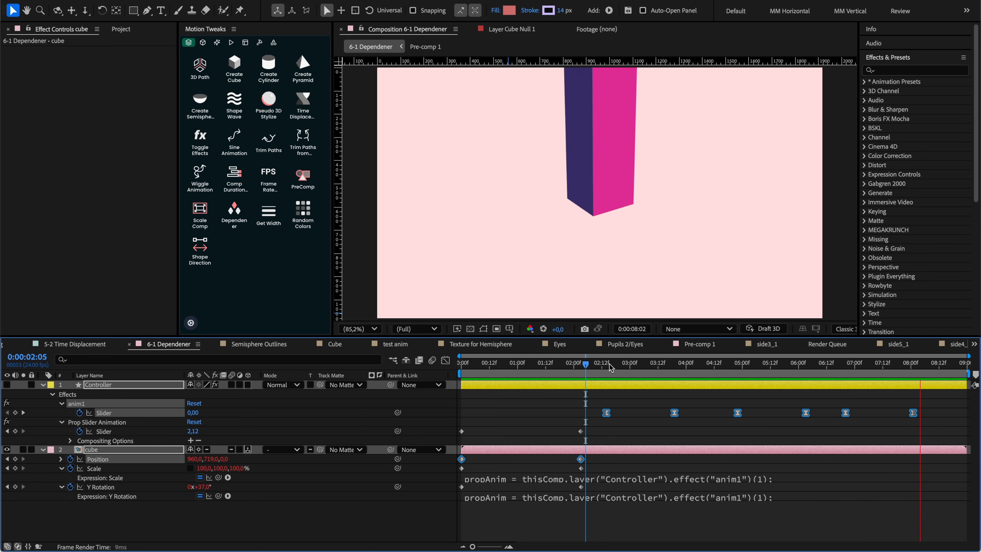
left_click(610, 367)
left_click_drag(610, 368, 543, 365)
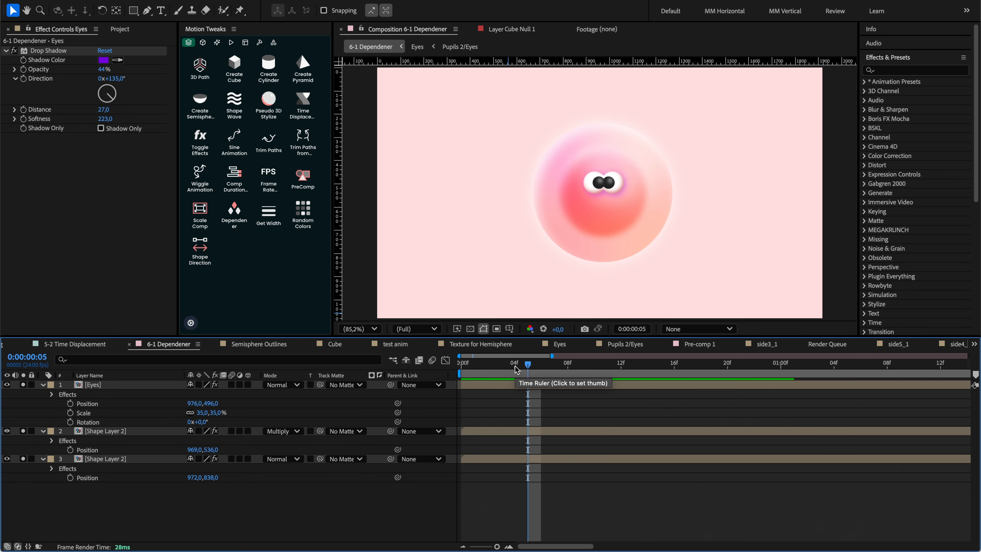
Step: Examine the round character's composition by playing its timeline and checking the Eyes layer's Position and Rotation properties
mouse_move(518, 365)
left_mouse_down()
mouse_move(543, 369)
mouse_move(505, 377)
left_mouse_up()
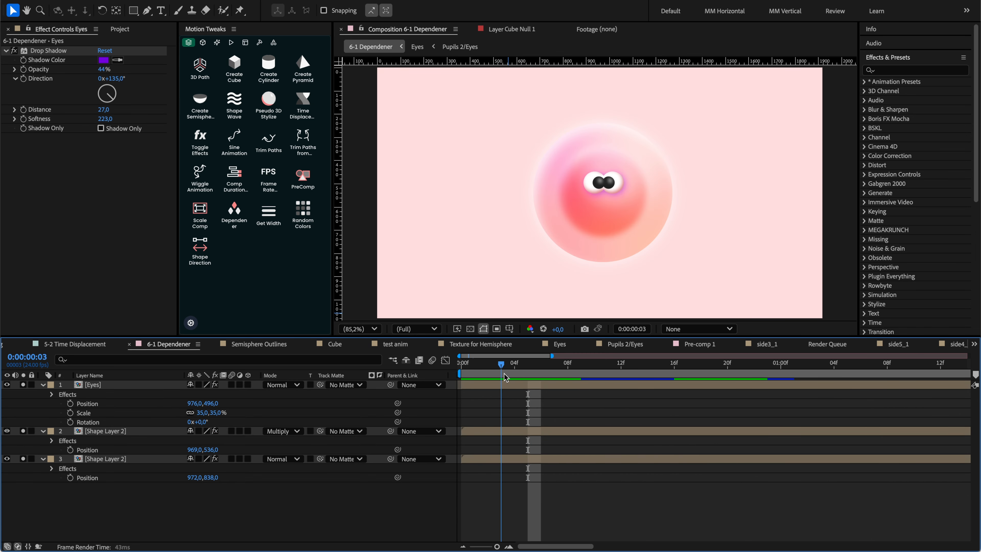
key("space")
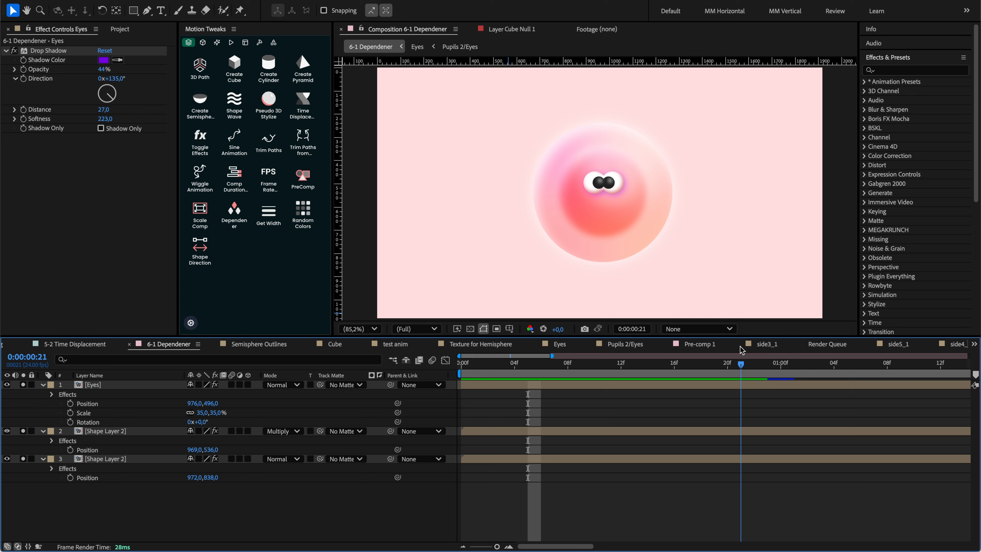
key("space")
left_click_drag(468, 374, 649, 370)
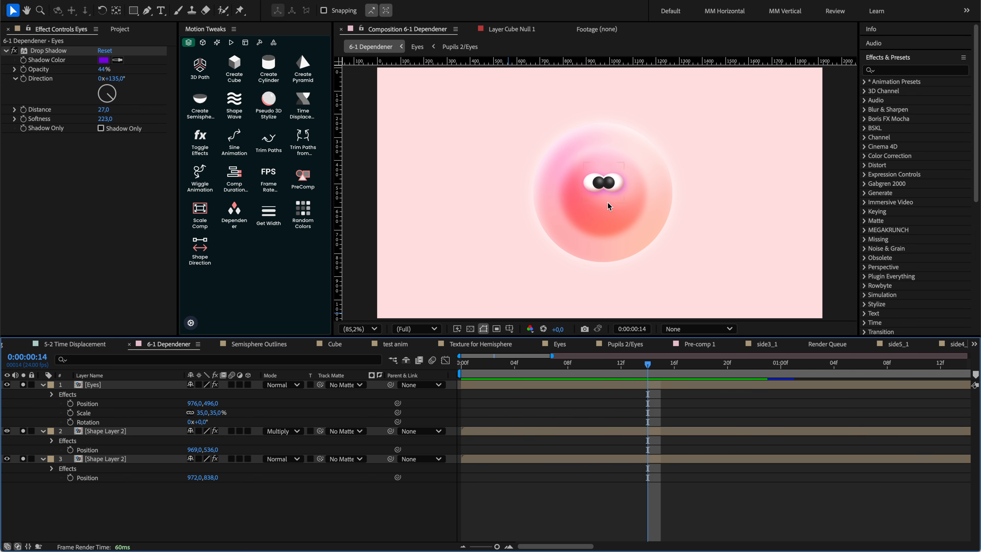
mouse_move(607, 194)
left_mouse_down()
mouse_move(495, 204)
mouse_move(552, 207)
mouse_move(678, 157)
mouse_move(703, 163)
left_mouse_up()
mouse_move(678, 156)
left_mouse_down()
mouse_move(701, 160)
mouse_move(690, 185)
left_mouse_up()
left_click_drag(699, 241, 699, 241)
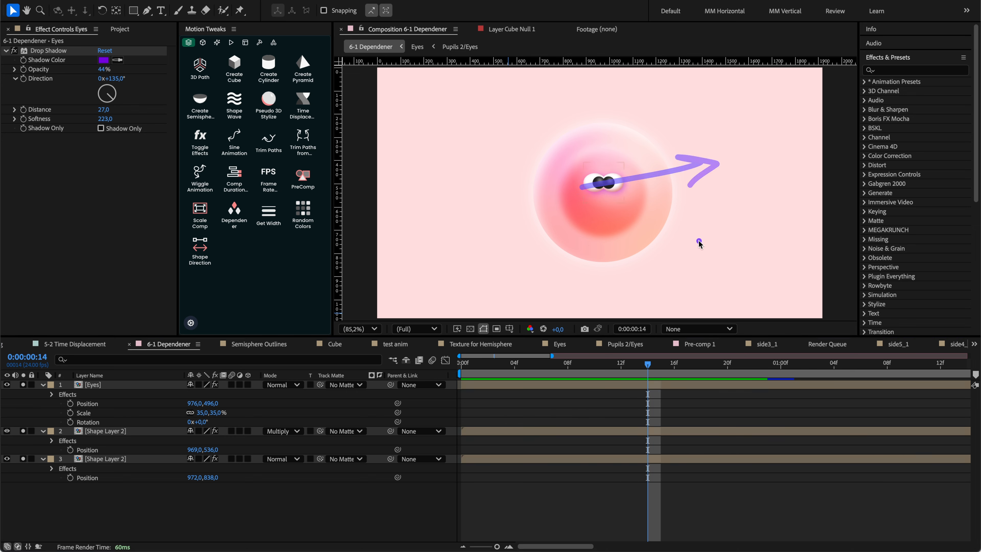
left_click(95, 406)
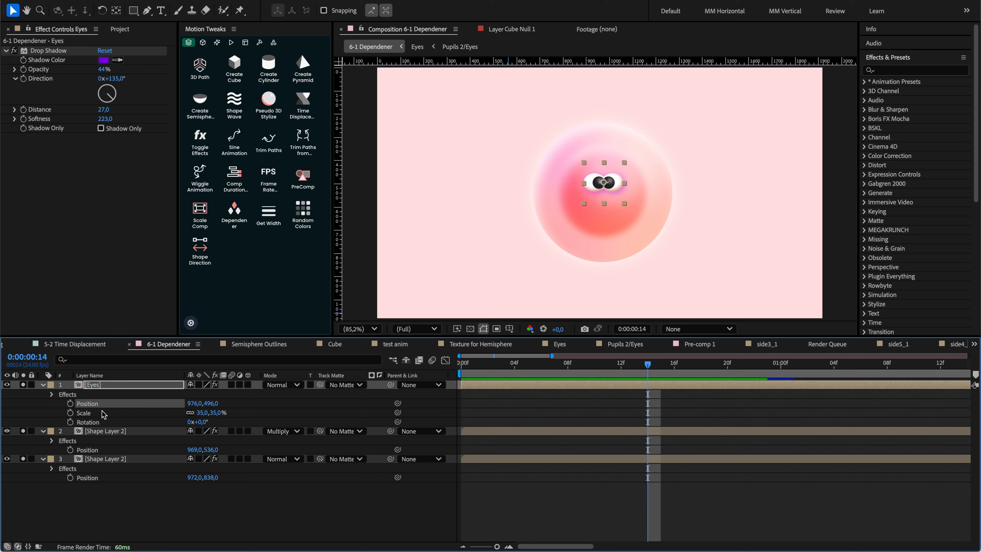
left_click(88, 422)
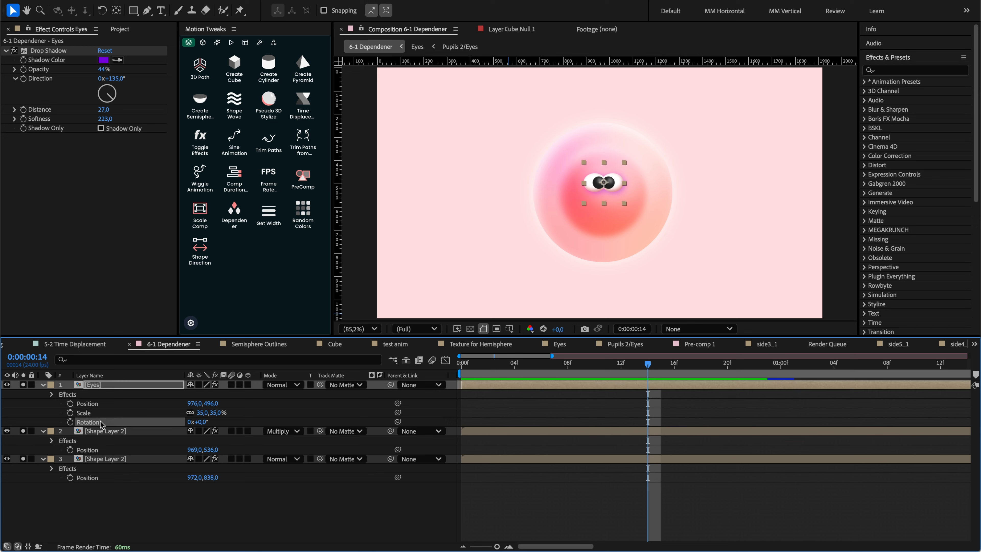
Step: Run Dependener to keyframe the Eyes layer's Position, Scale and Rotation and both Shape Layer 2 Positions at frames 0 to 4
left_click_drag(567, 364, 439, 371)
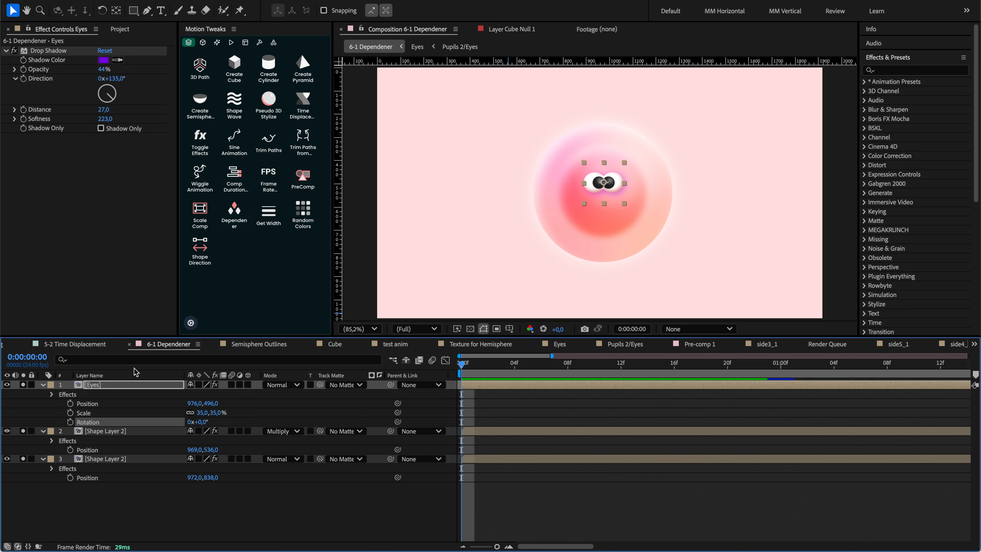
left_click(99, 404)
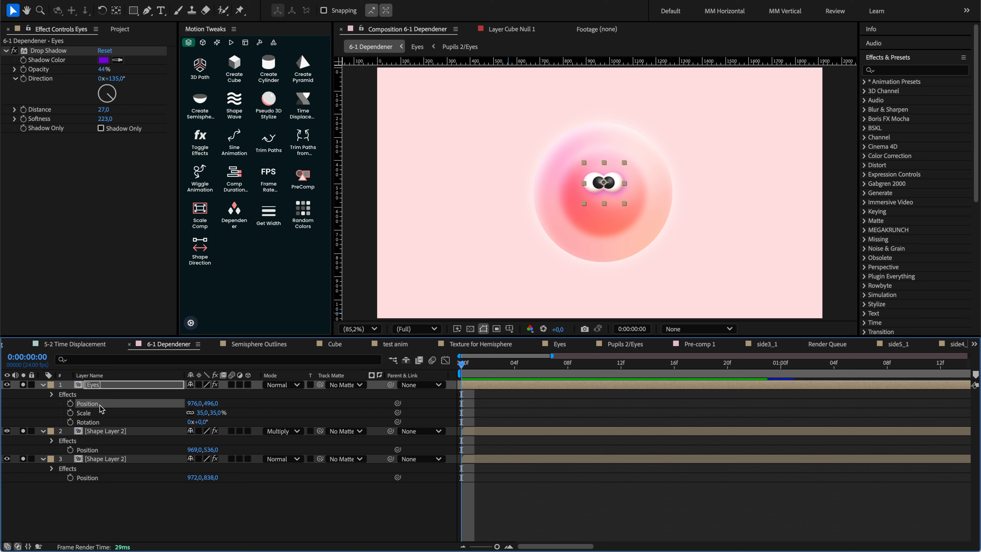
left_click(96, 414, "shift")
left_click(96, 422, "shift")
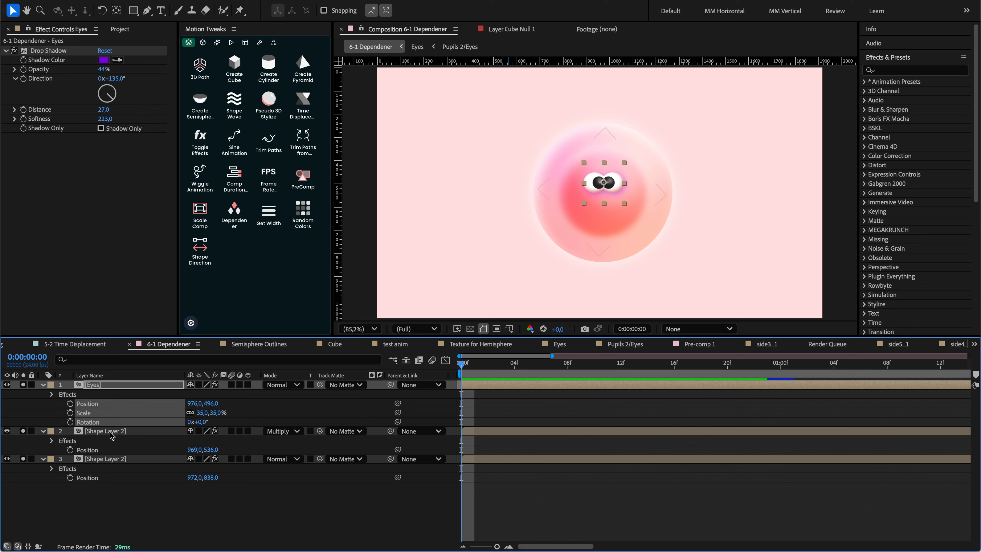
left_click(96, 450, "shift")
left_click(96, 478, "shift")
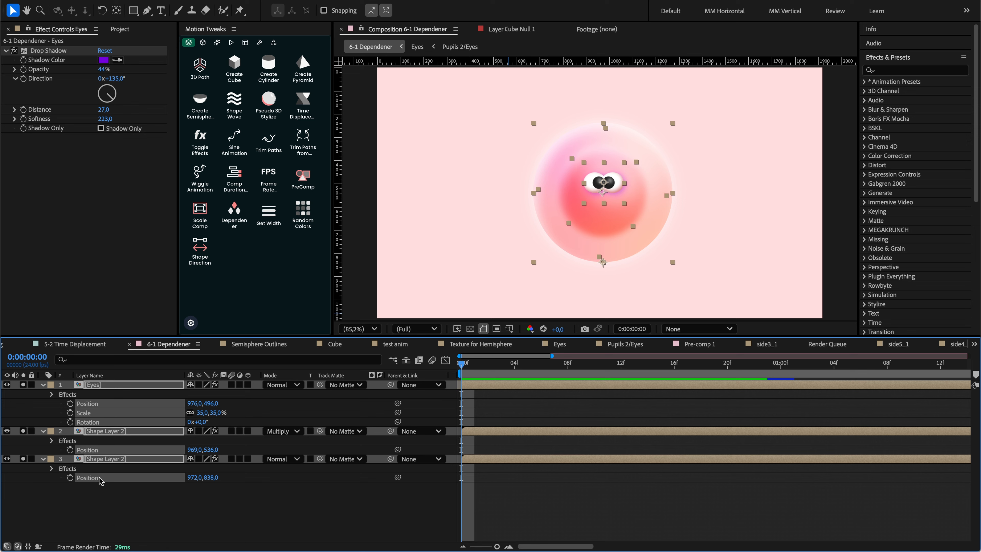
left_click(232, 226)
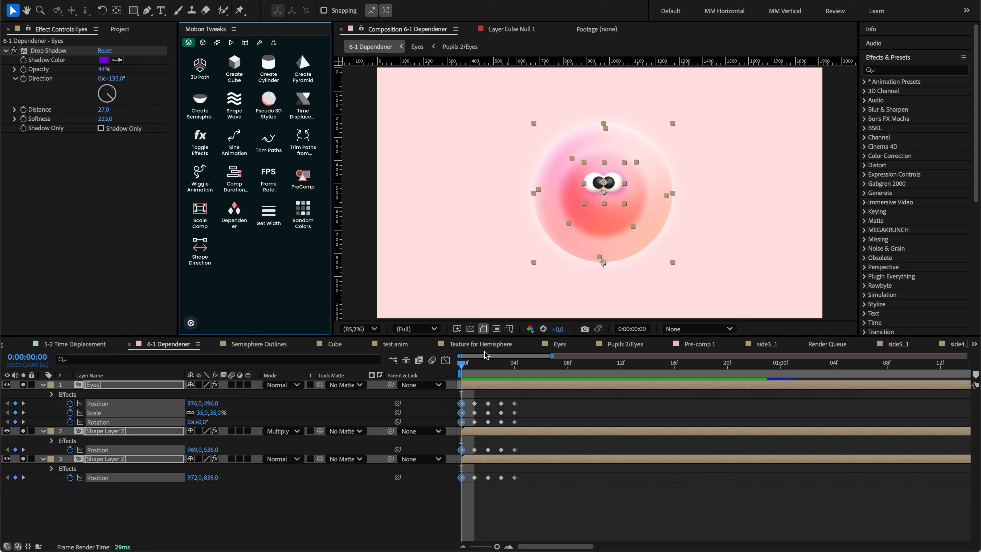
left_click_drag(467, 370, 516, 370)
left_click(535, 402)
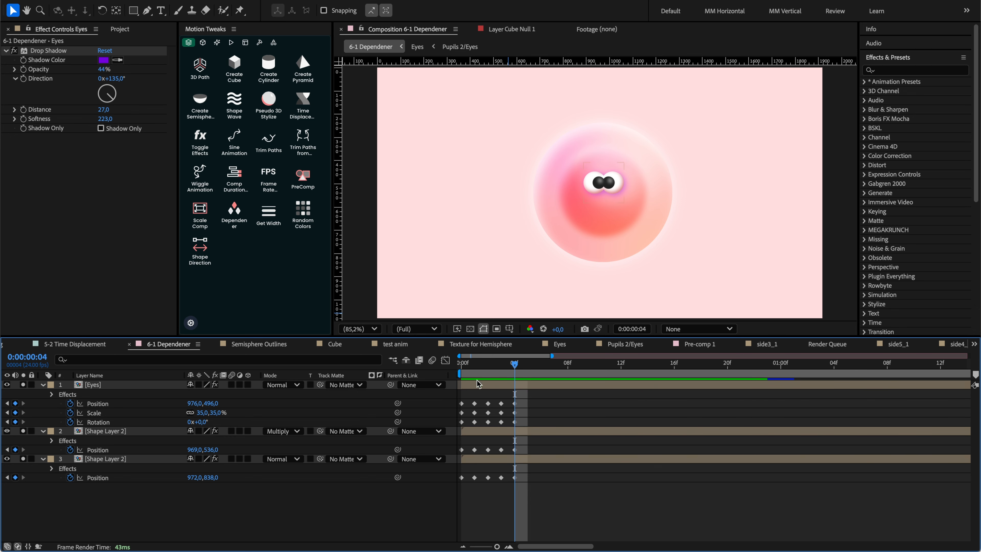
Step: Add the 2D Rig Var1 controller layer to the empty area beside the character
left_click_drag(518, 367, 502, 367)
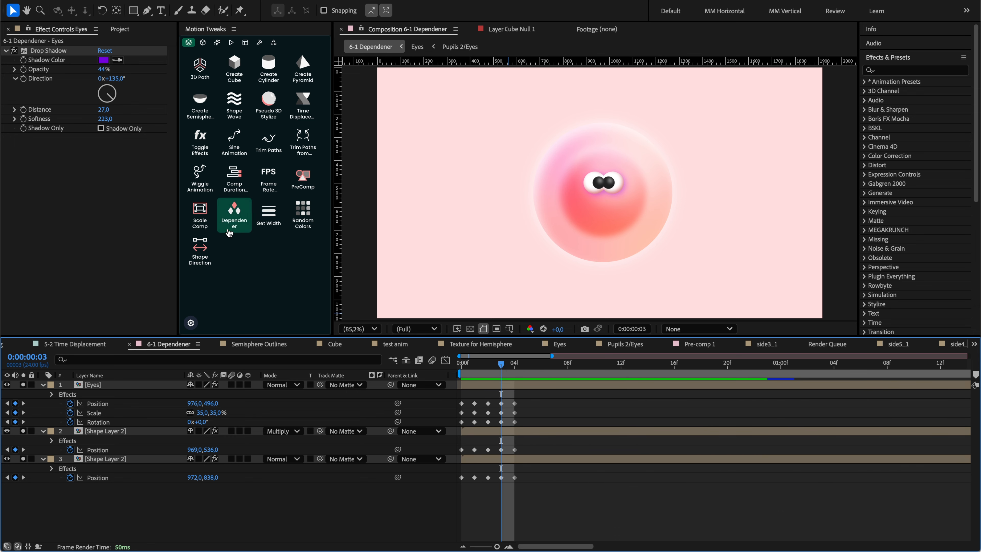
left_click(234, 213)
left_click_drag(566, 214, 422, 209)
left_click(465, 416)
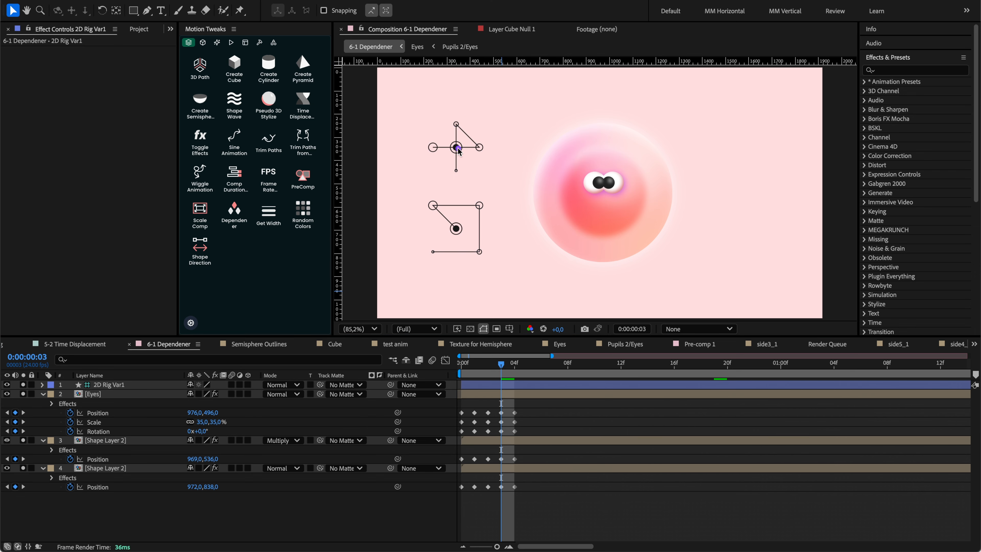
mouse_move(428, 148)
left_mouse_down()
mouse_move(486, 144)
mouse_move(472, 154)
mouse_move(484, 145)
mouse_move(454, 122)
mouse_move(453, 135)
mouse_move(467, 119)
mouse_move(469, 161)
left_mouse_up()
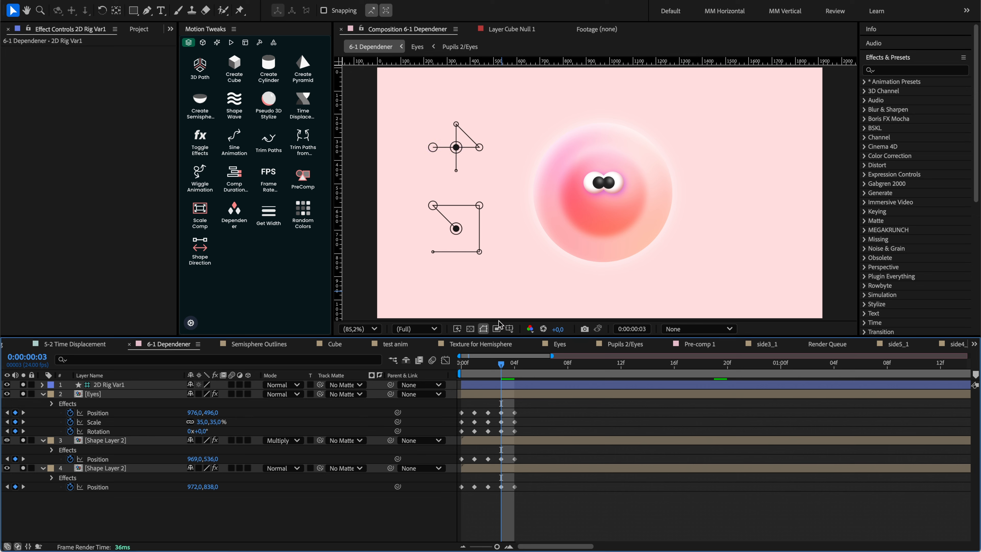
Step: At frame 1, shift the Eyes layer to X about 856 and the Multiply-mode Shape Layer 2 to X about 875
key("Home")
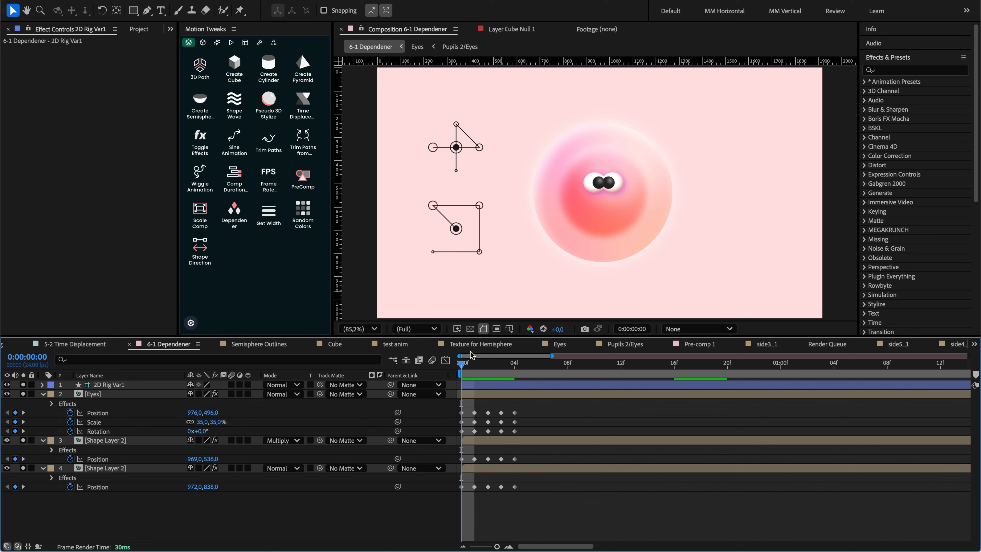
left_click_drag(468, 411, 457, 464)
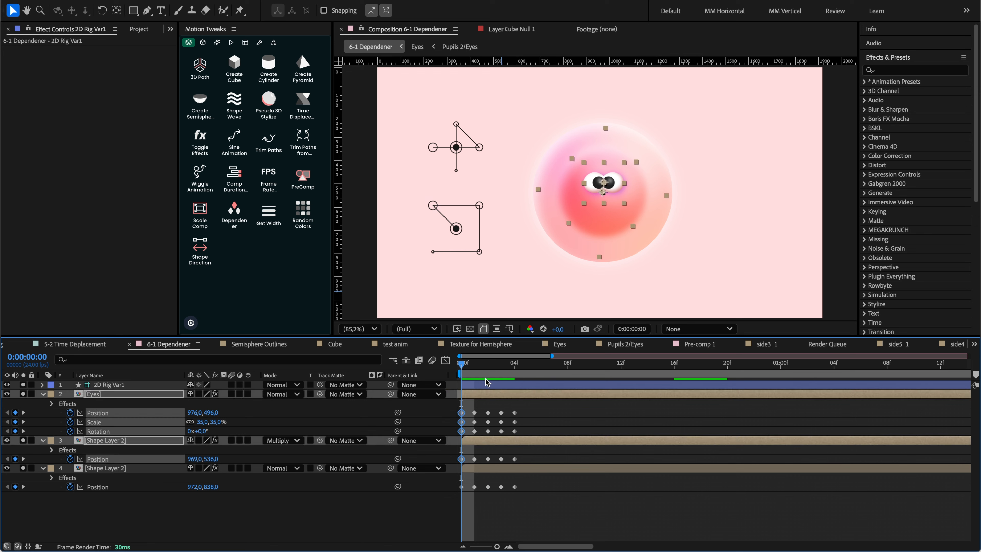
left_click(474, 364)
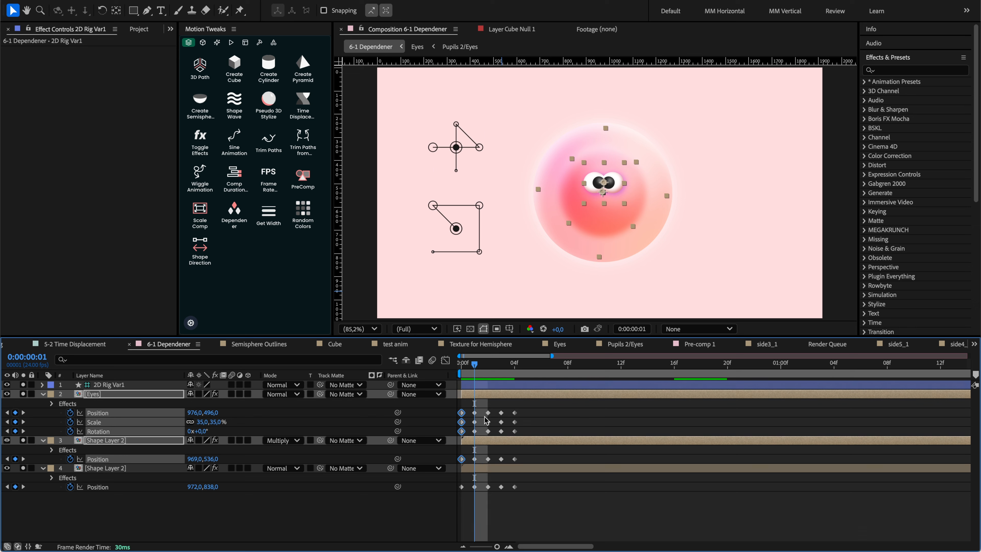
left_click(482, 404)
left_click(484, 394)
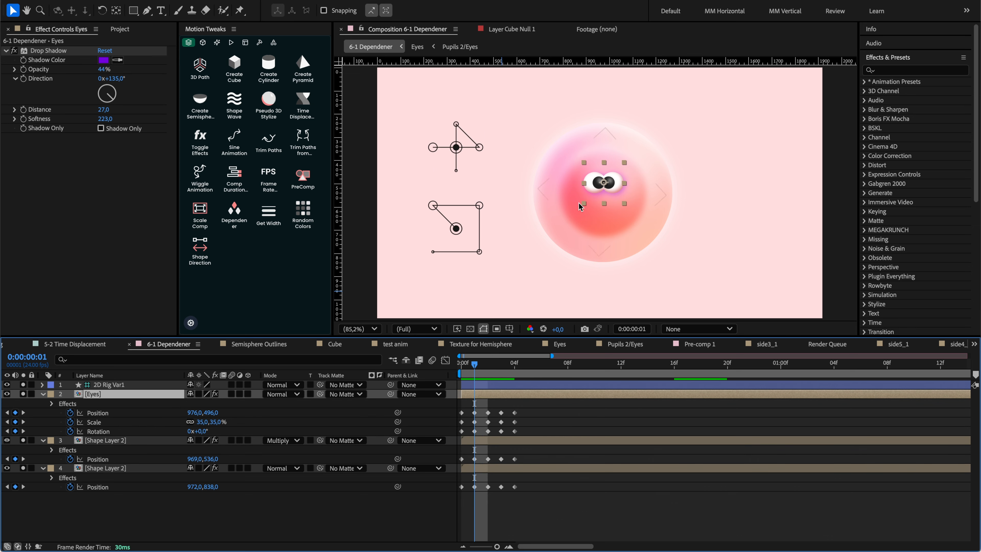
mouse_move(603, 190)
left_mouse_down()
mouse_move(575, 195)
mouse_move(586, 196)
left_mouse_up()
left_click(517, 440)
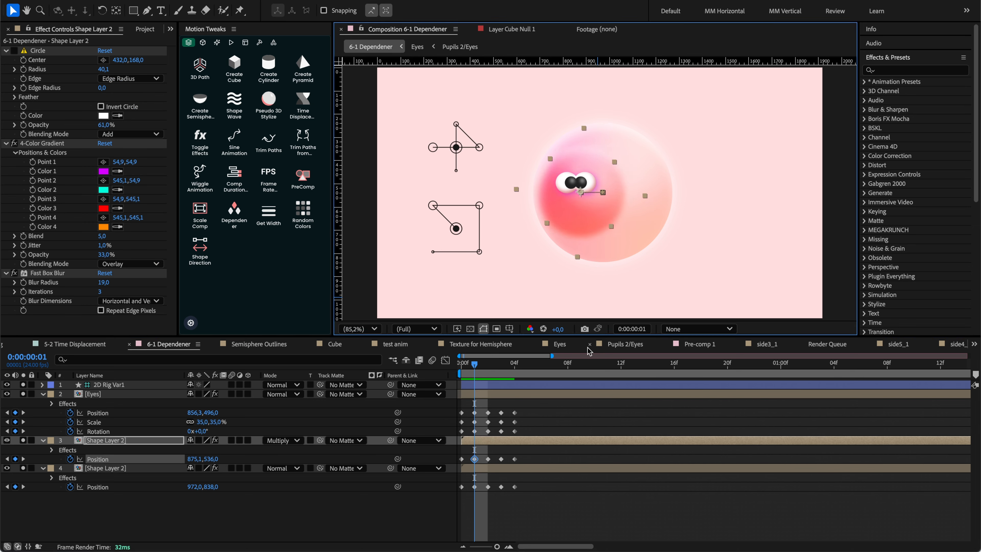
Step: At frame 1, move the large body circle to X about 925 and the Multiply-mode Shape Layer 2 to X about 856
left_click(535, 469)
left_click_drag(604, 232, 594, 236)
left_click(500, 442)
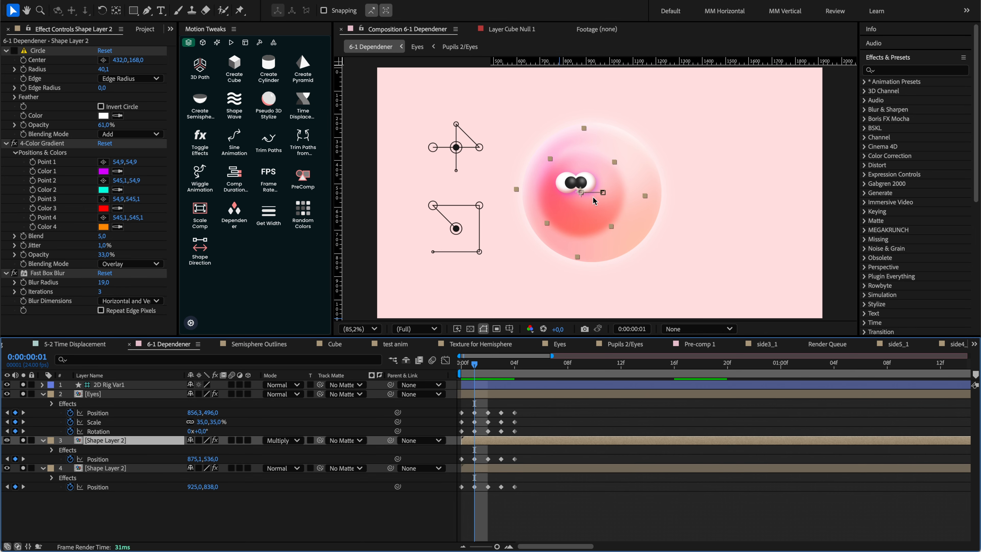
left_click_drag(595, 197, 560, 183)
Step: At frame 1, squash the Eyes layer's horizontal scale to 20% and move it to X about 772
left_click(576, 184)
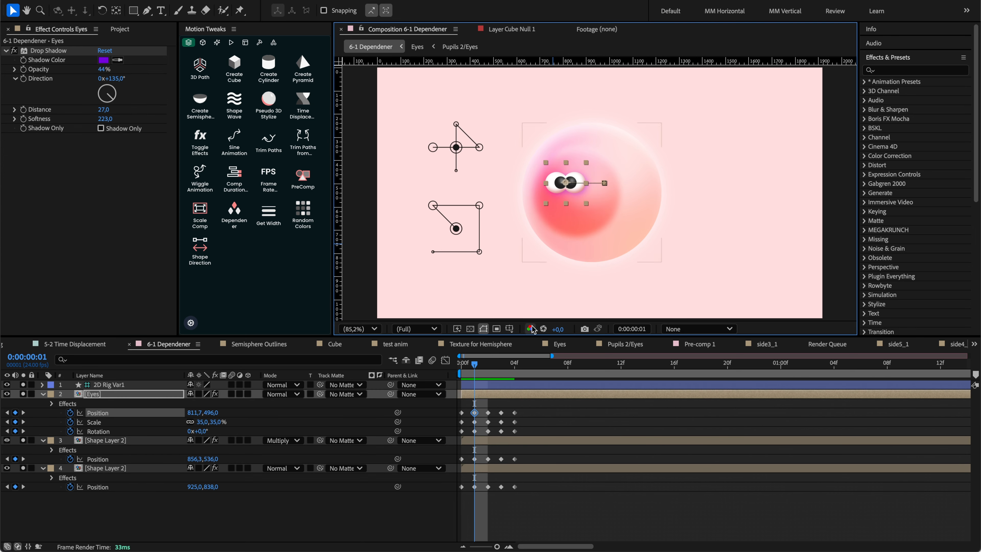
left_click(190, 421)
left_click_drag(201, 421, 194, 422)
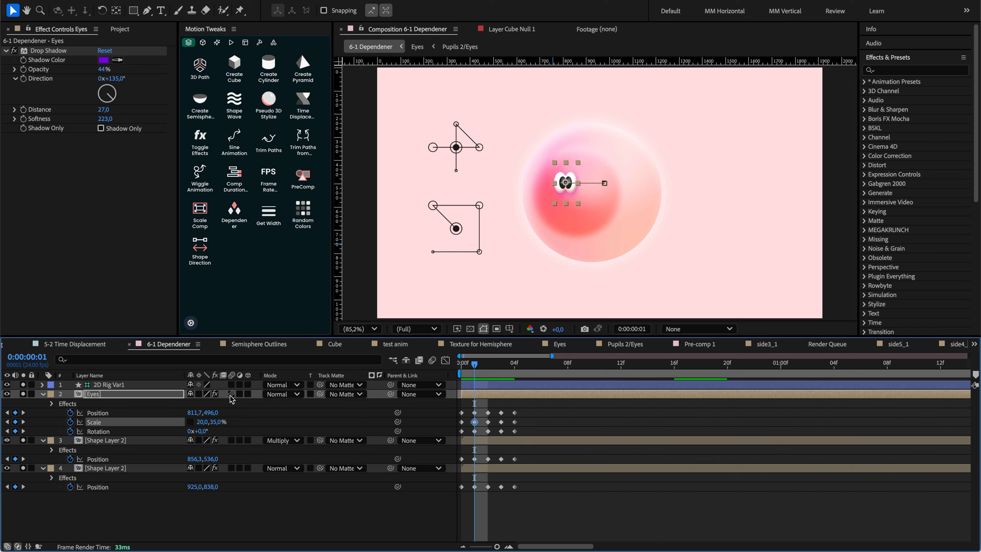
left_click(561, 186)
key("shift+Left")
key("shift+Left")
key("shift+Left")
key("shift+Left")
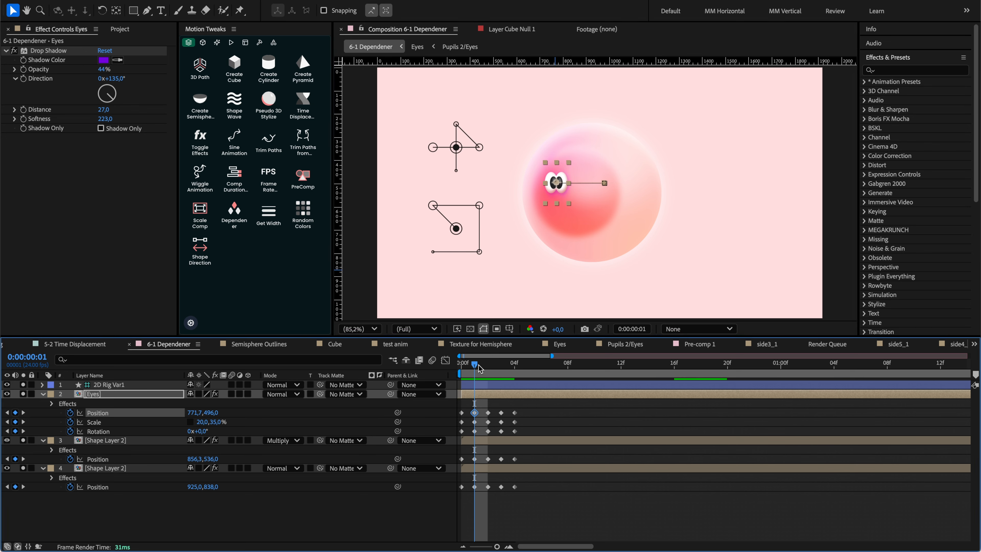
Step: At frame 2, move the large body circle to X about 1033 and the Multiply-mode Shape Layer 2 to X about 1105
key("Page_Down")
left_click(508, 467)
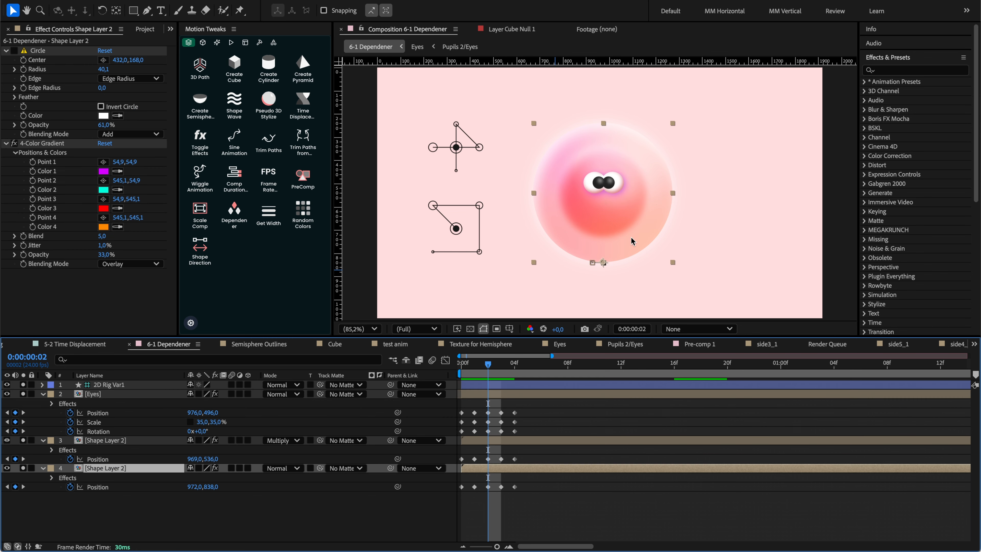
left_click_drag(629, 222, 643, 206)
left_click(537, 440)
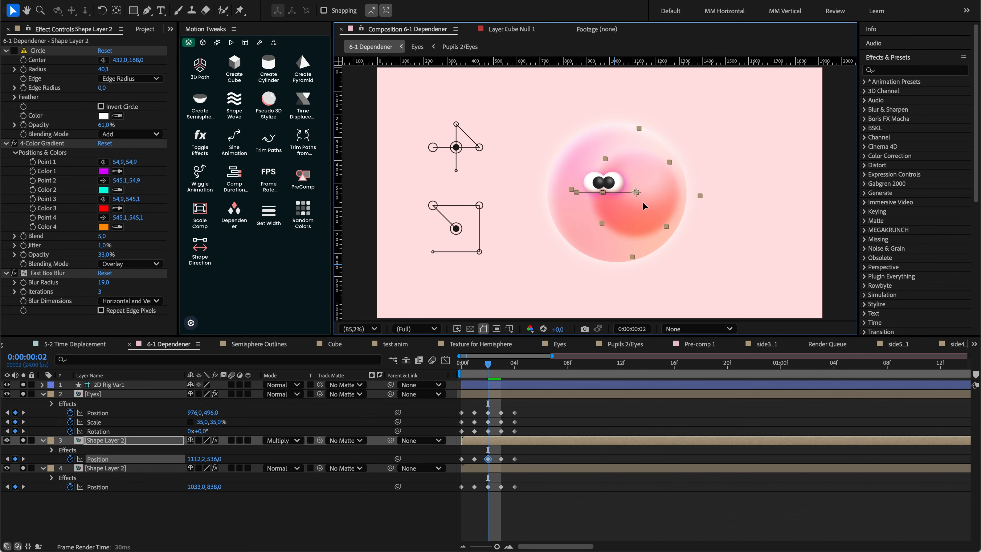
Step: At frame 2, move the Eyes layer to X about 1176 and squash its horizontal scale to 13%
left_click(537, 397)
left_click_drag(614, 187, 660, 187)
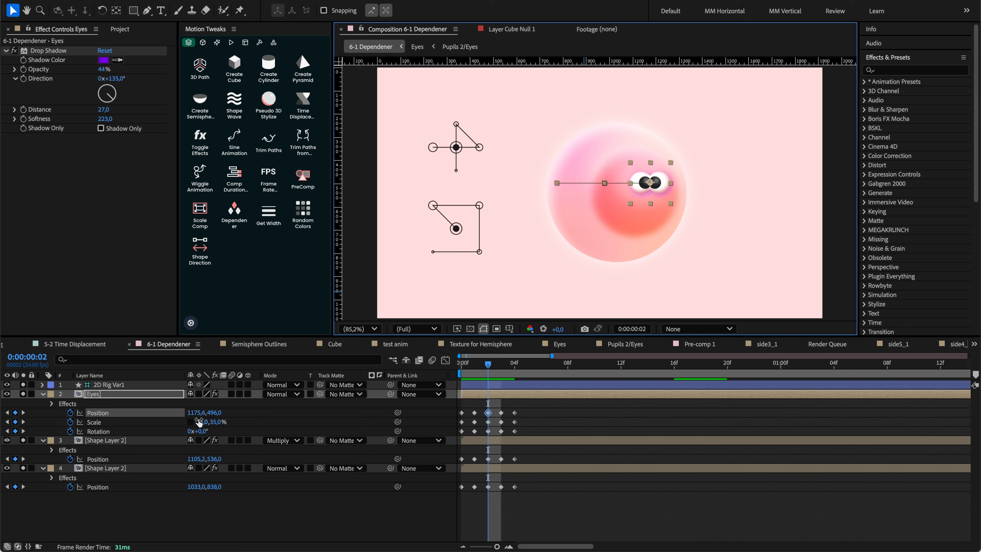
left_click_drag(200, 422, 172, 421)
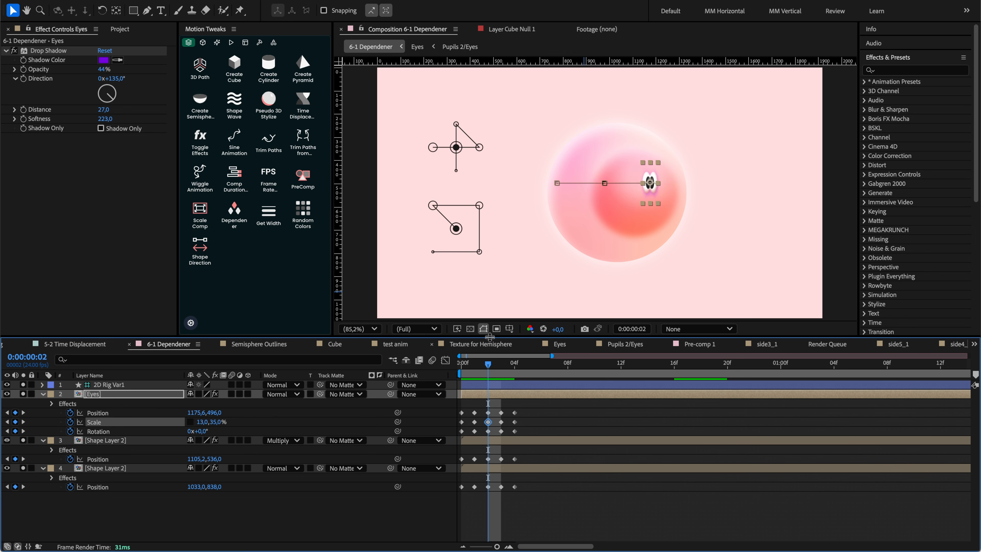
Step: At frame 3, move the large body circle, the Multiply-mode Shape Layer 2 and the Eyes layer upward for the look-up pose
key("Page_Down")
left_click_drag(613, 252, 613, 148)
left_click(499, 439)
left_click(522, 394)
key("Page_Down")
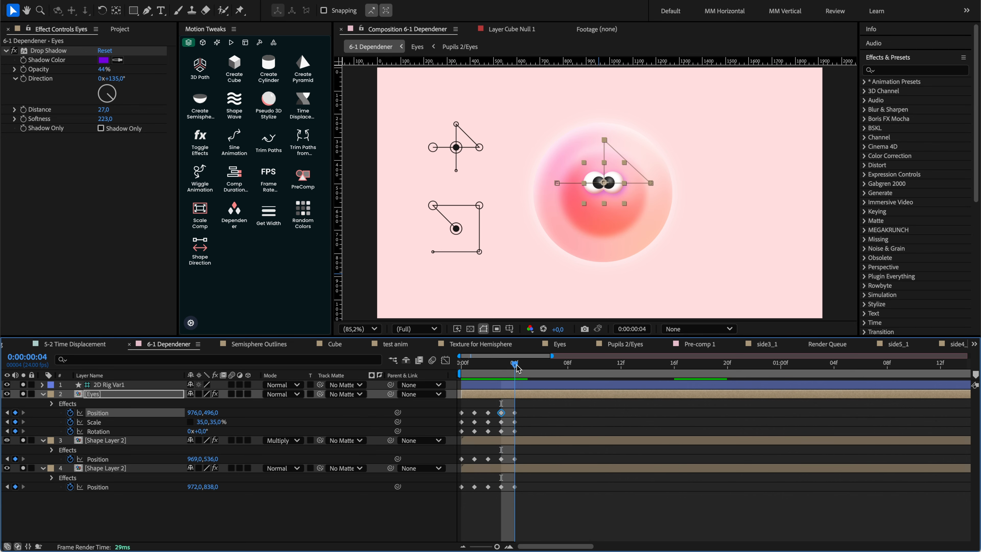
Step: At frame 4, move the large body circle to Y about 897 and the Multiply-mode Shape Layer 2 to Y about 658
left_click(628, 212)
left_click_drag(627, 211, 626, 257)
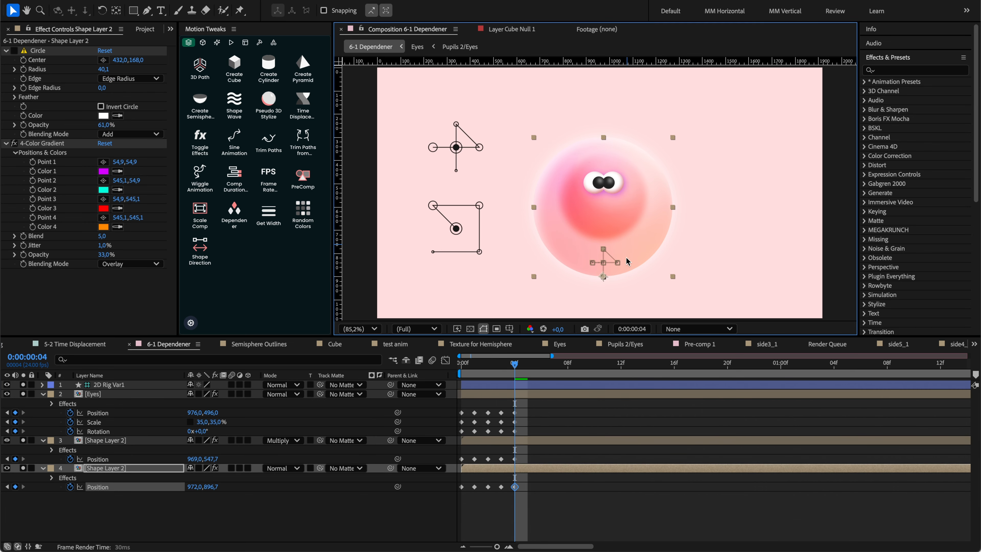
left_click(536, 440)
left_click_drag(612, 212, 611, 239)
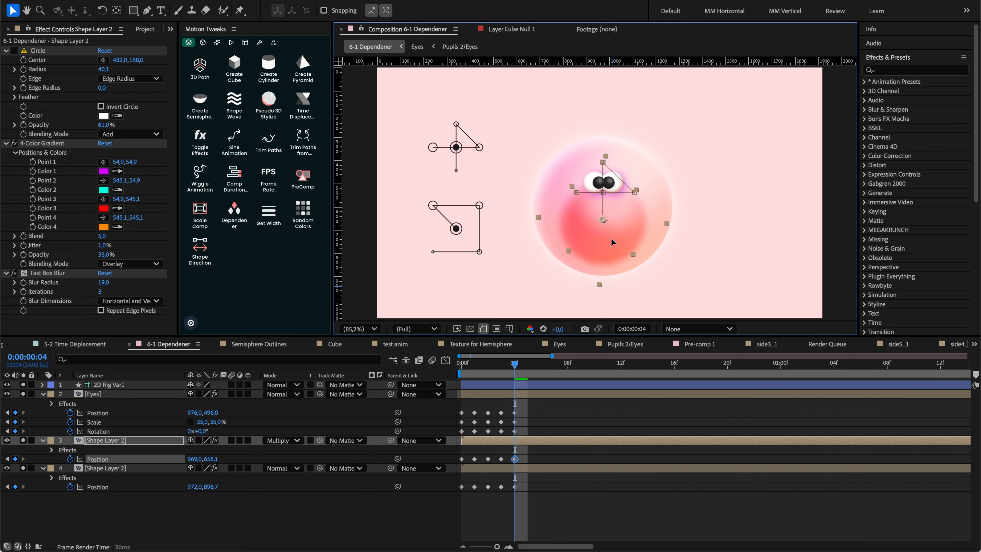
Step: At frame 4, move the Eyes layer down to Y about 736, undoing any stray moves
left_click_drag(555, 394, 567, 346)
left_click_drag(614, 134, 618, 236)
key("super+z")
key("super+z")
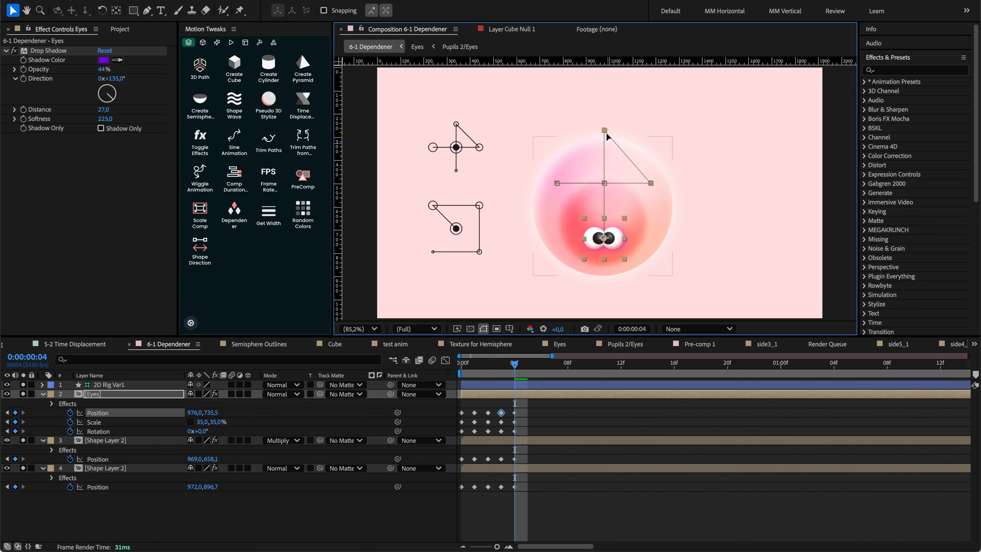
Step: Apply Dependener to all keyframes of the Eyes and both Shape Layer 2 layers, and try the new 2D controller's handle
left_click_drag(454, 408, 540, 511)
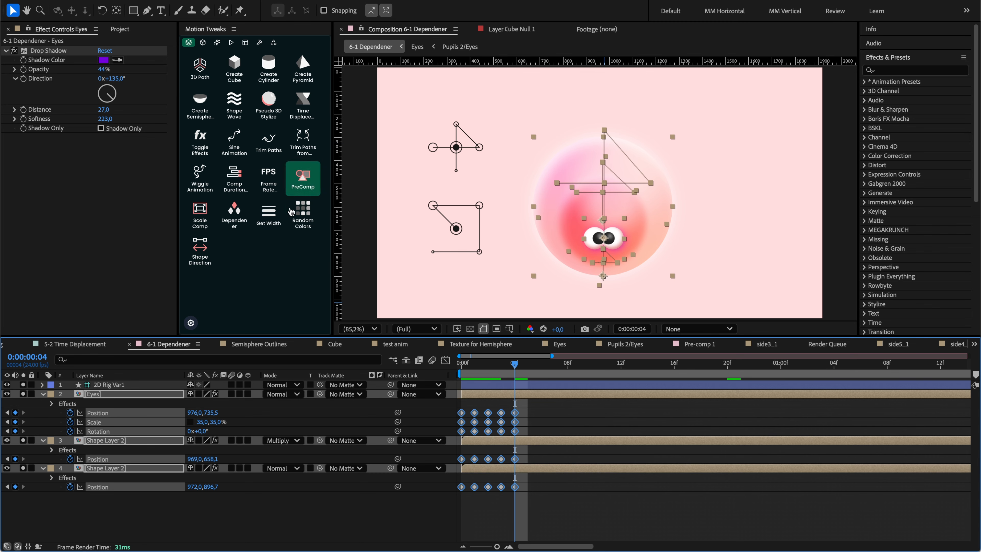
left_click(234, 212)
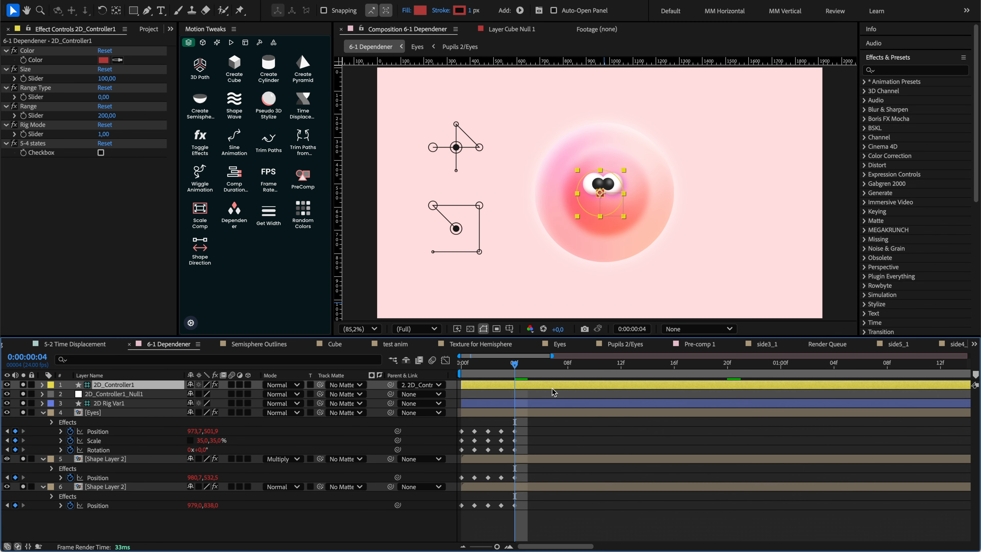
mouse_move(600, 207)
left_mouse_down()
mouse_move(578, 190)
mouse_move(560, 195)
mouse_move(619, 189)
mouse_move(612, 219)
mouse_move(600, 202)
mouse_move(614, 194)
mouse_move(582, 205)
mouse_move(615, 209)
mouse_move(586, 198)
mouse_move(605, 191)
mouse_move(588, 218)
mouse_move(618, 207)
mouse_move(585, 206)
mouse_move(600, 209)
left_mouse_up()
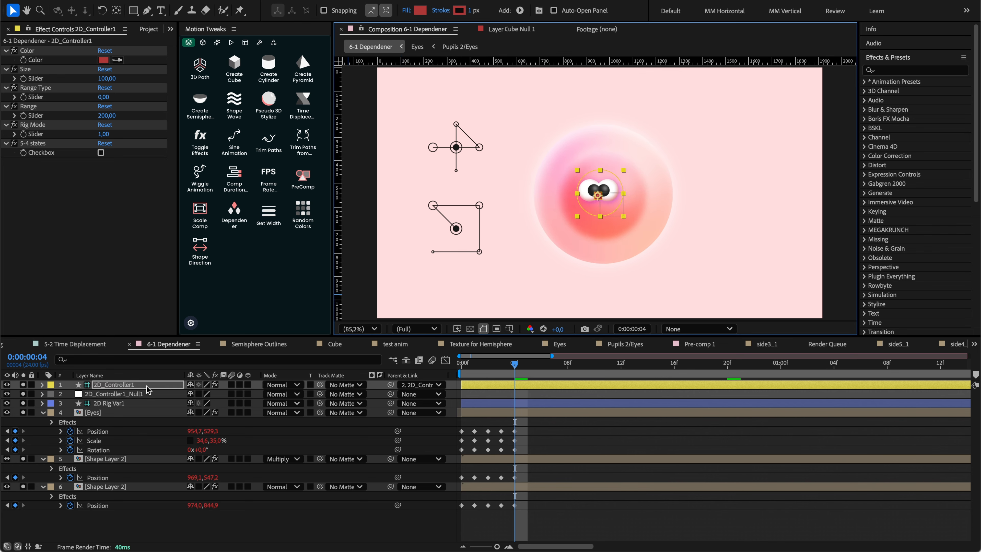
Step: Move the 2D controller's null to the empty area at the character's upper right and nudge the controller handle
left_click(143, 394)
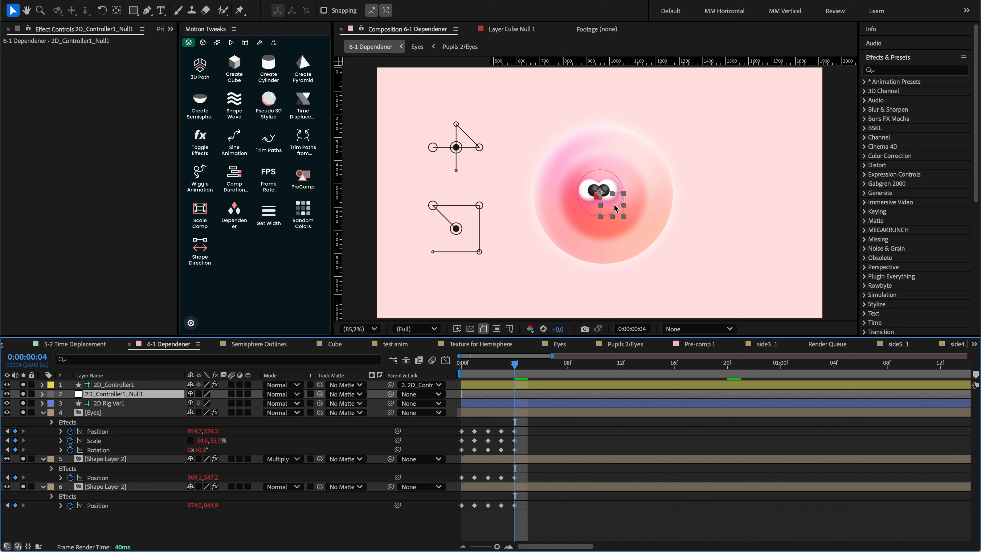
left_click_drag(614, 204, 752, 126)
left_click(763, 112)
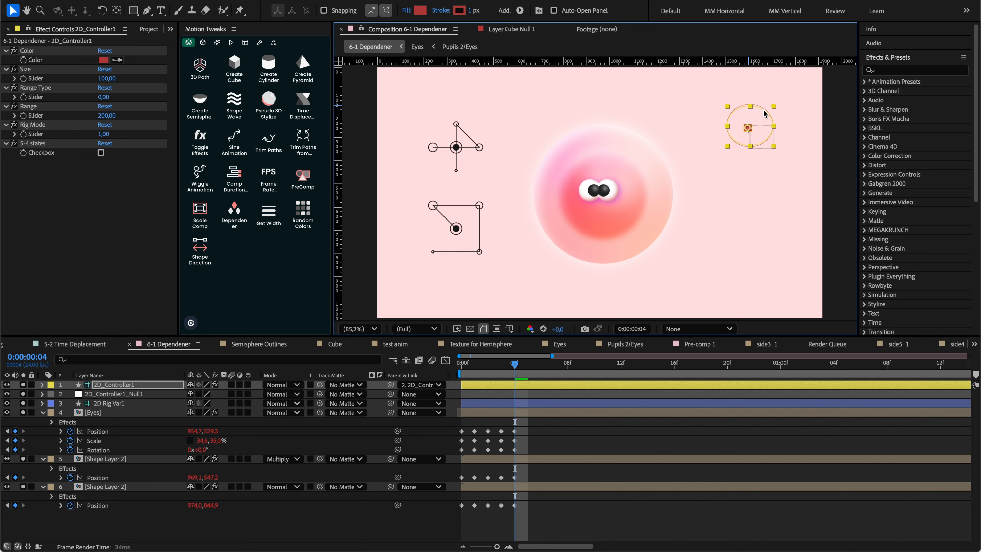
left_click(815, 108)
mouse_move(747, 128)
left_mouse_down()
mouse_move(751, 117)
mouse_move(746, 144)
mouse_move(721, 125)
mouse_move(761, 126)
mouse_move(749, 125)
mouse_move(749, 136)
mouse_move(751, 114)
mouse_move(729, 129)
mouse_move(767, 127)
mouse_move(753, 115)
mouse_move(744, 128)
left_mouse_up()
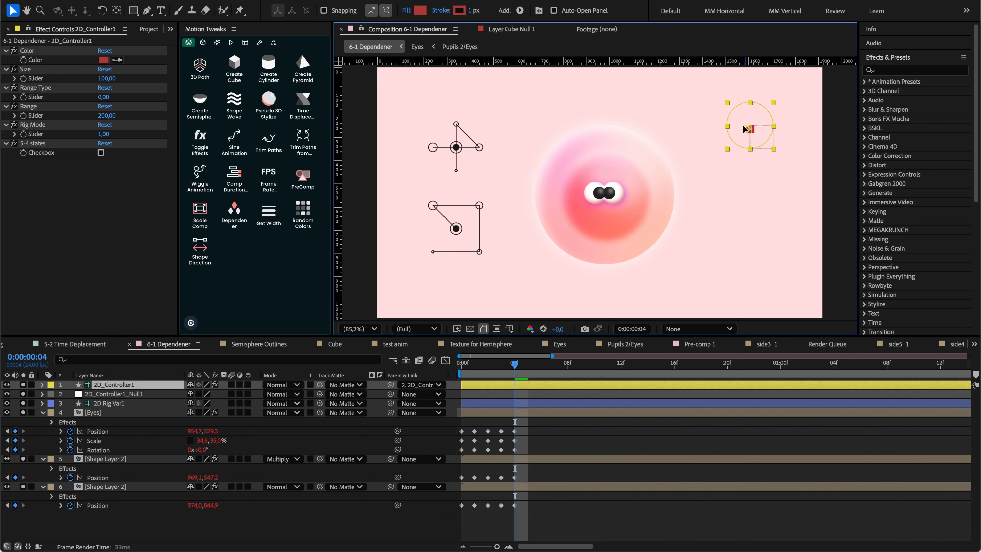
Step: Change the 2D controller's color to blue and move its handle to pose the character
left_click(103, 60)
left_click_drag(513, 232, 517, 255)
left_click(599, 212)
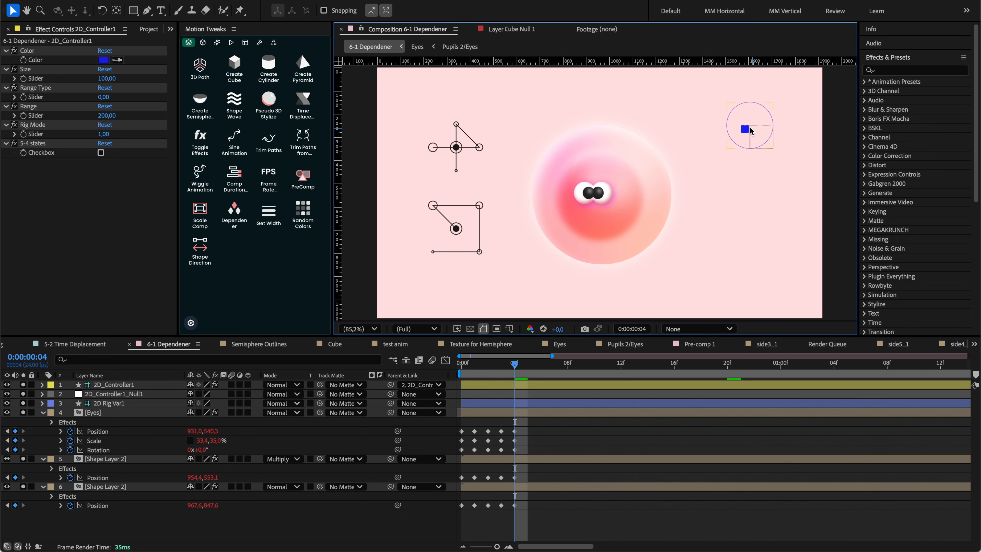
left_click_drag(746, 129, 749, 125)
Step: Undo a trial change to the 2D controller's sliders, set its Range to 315, and test the handle inside the resized circle
mouse_move(105, 78)
left_mouse_down()
mouse_move(138, 78)
mouse_move(110, 99)
mouse_move(117, 115)
mouse_move(226, 110)
mouse_move(201, 112)
left_mouse_up()
key("ctrl+z")
key("ctrl+z")
left_click(811, 120)
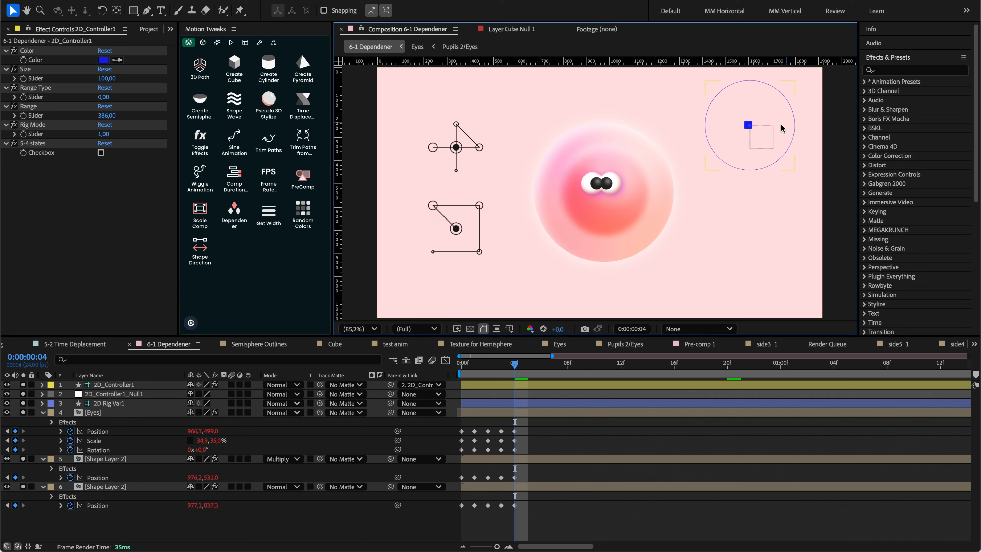
mouse_move(768, 112)
left_mouse_down()
mouse_move(726, 101)
mouse_move(744, 105)
left_mouse_up()
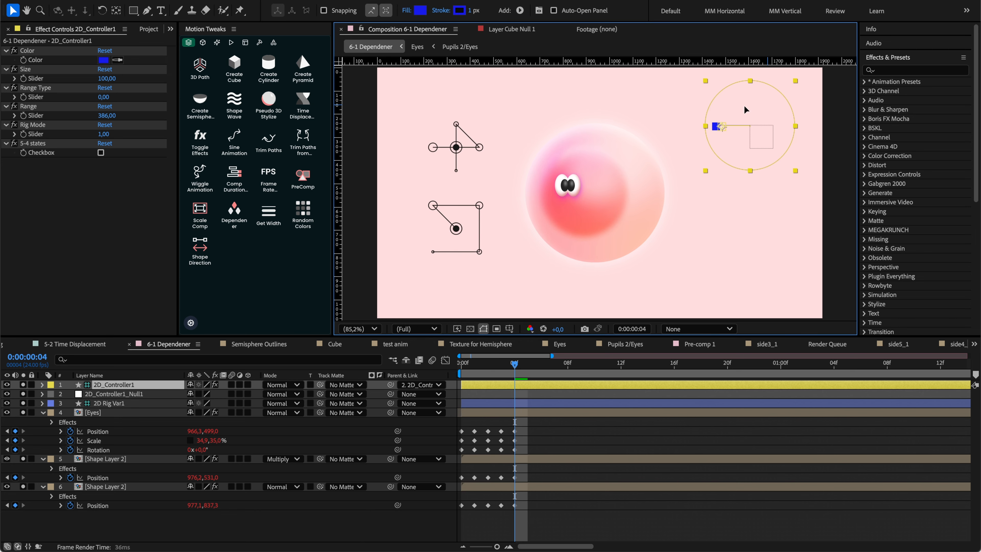
left_click_drag(111, 120, 75, 122)
mouse_move(706, 120)
left_mouse_down()
mouse_move(730, 113)
mouse_move(701, 141)
mouse_move(706, 115)
mouse_move(731, 119)
mouse_move(713, 128)
left_mouse_up()
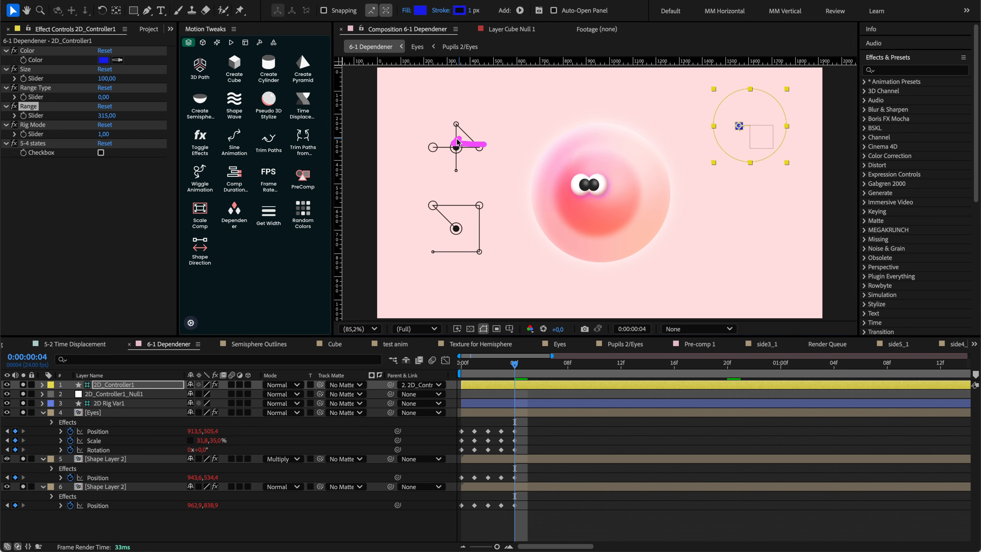
Step: Try the controller's 5-4 states option by moving the handle, and switch the option off again
left_click(100, 152)
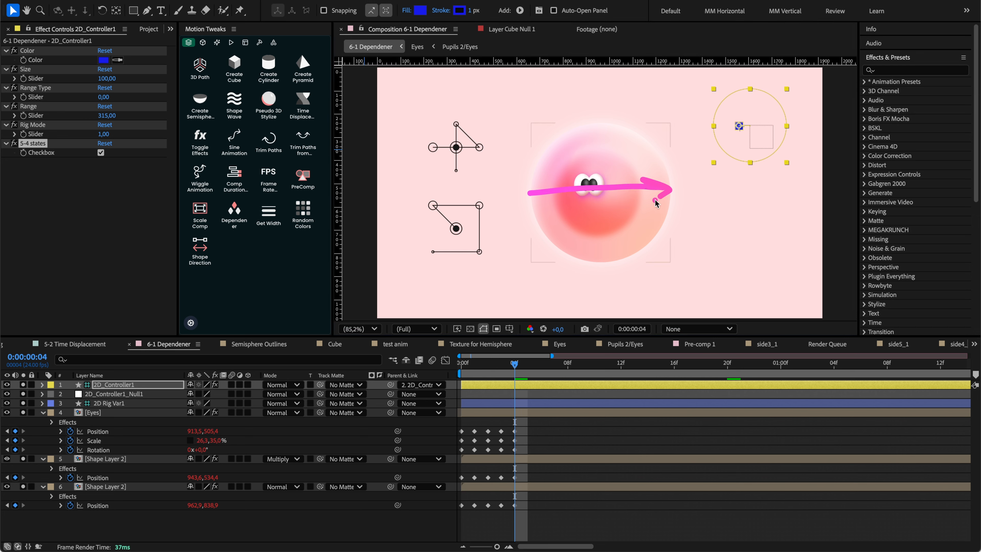
mouse_move(595, 126)
left_mouse_down()
mouse_move(592, 232)
mouse_move(633, 237)
left_mouse_up()
right_click(710, 297)
left_click(731, 140)
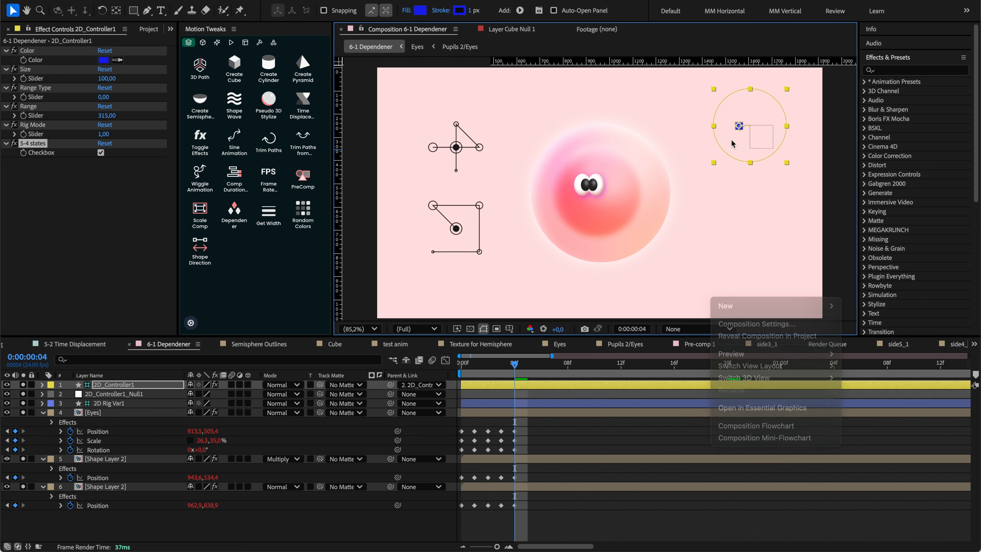
left_click_drag(739, 127, 743, 149)
left_click(101, 153)
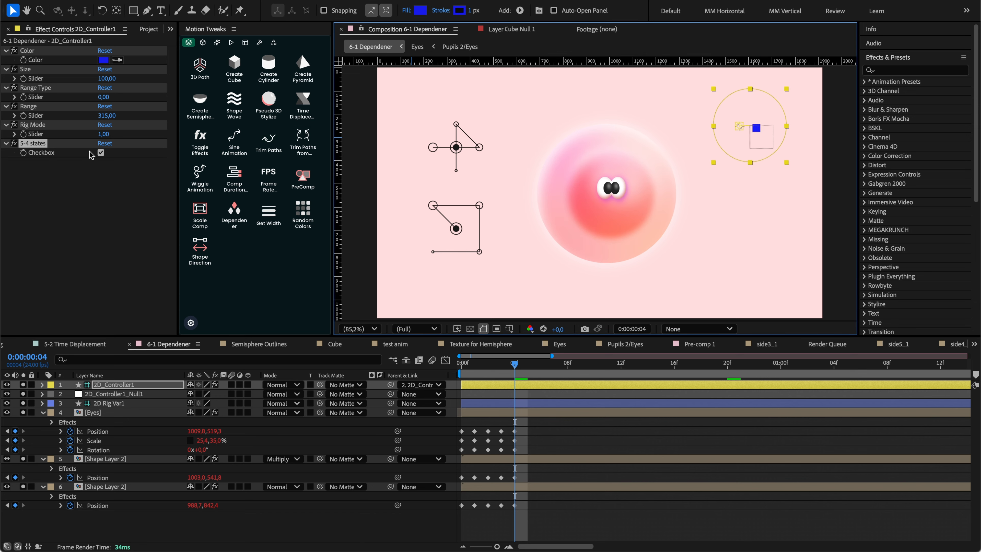
Step: Set the 2D controller's Rig Mode to 2
left_click(104, 134)
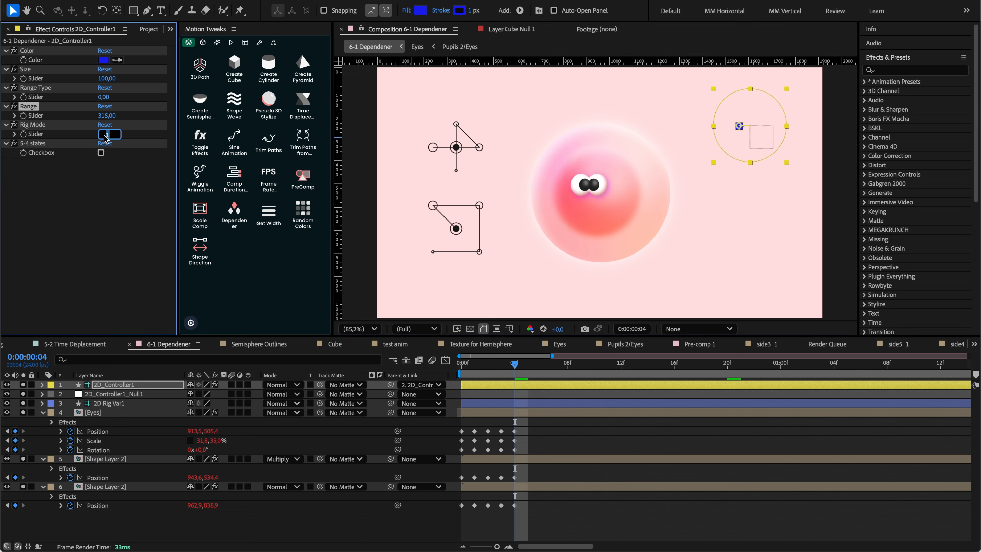
key("Return")
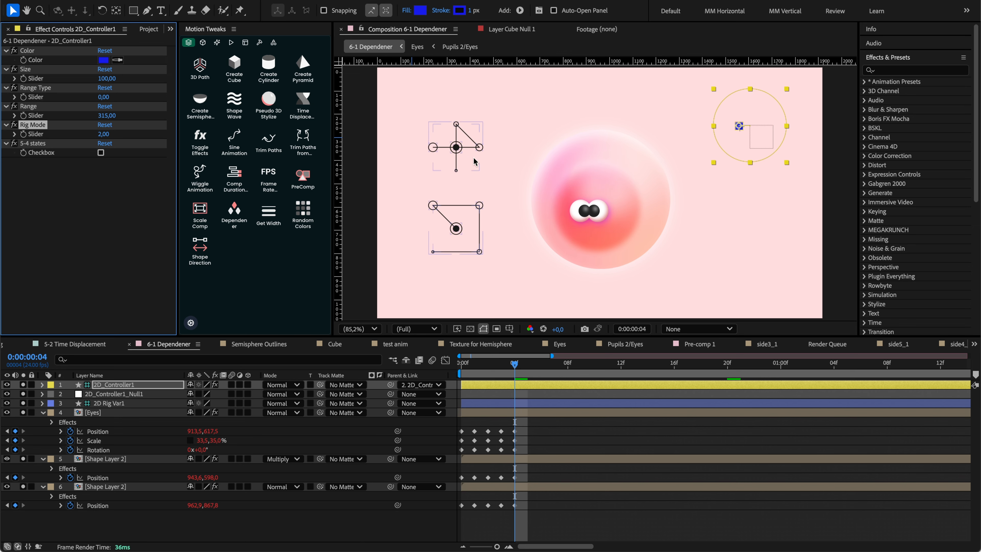
mouse_move(456, 202)
left_mouse_down()
mouse_move(415, 240)
mouse_move(455, 195)
mouse_move(463, 221)
left_mouse_up()
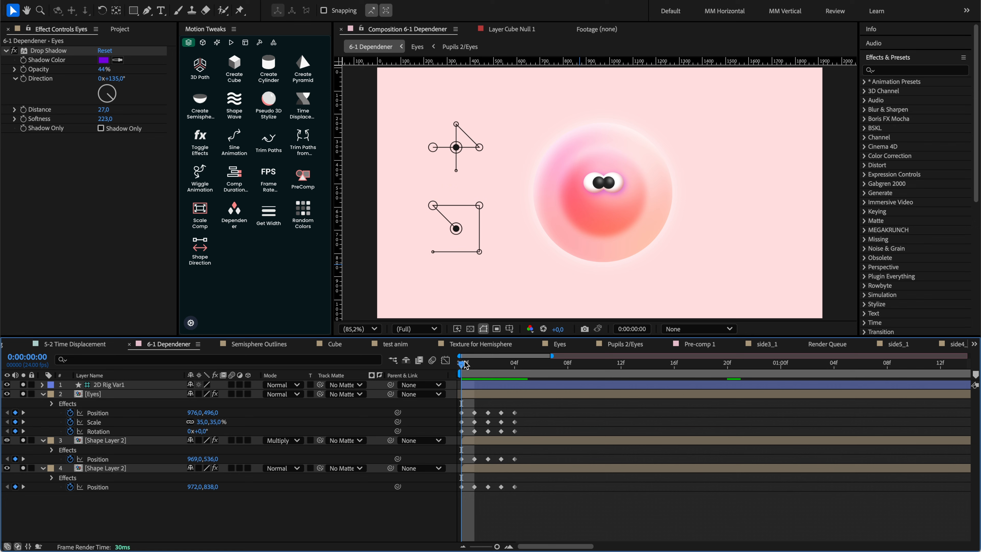
Step: Check the corner poses from frame 0 to 4 and apply Dependener to all keyframes of the Eyes and both Shape Layer 2 layers
mouse_move(466, 364)
left_mouse_down()
mouse_move(510, 365)
mouse_move(462, 364)
left_mouse_up()
left_click(456, 229)
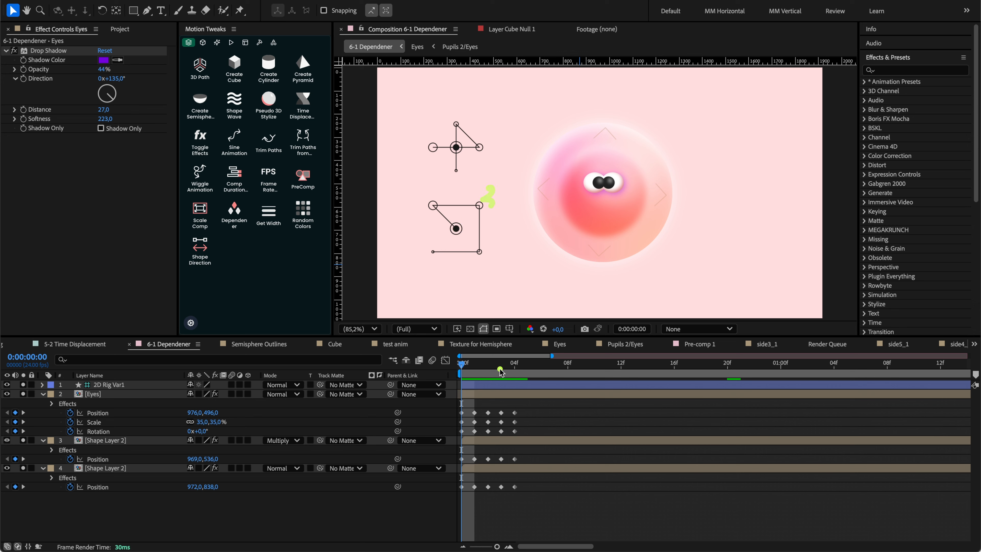
left_click_drag(471, 364, 514, 364)
left_click_drag(554, 409, 450, 497)
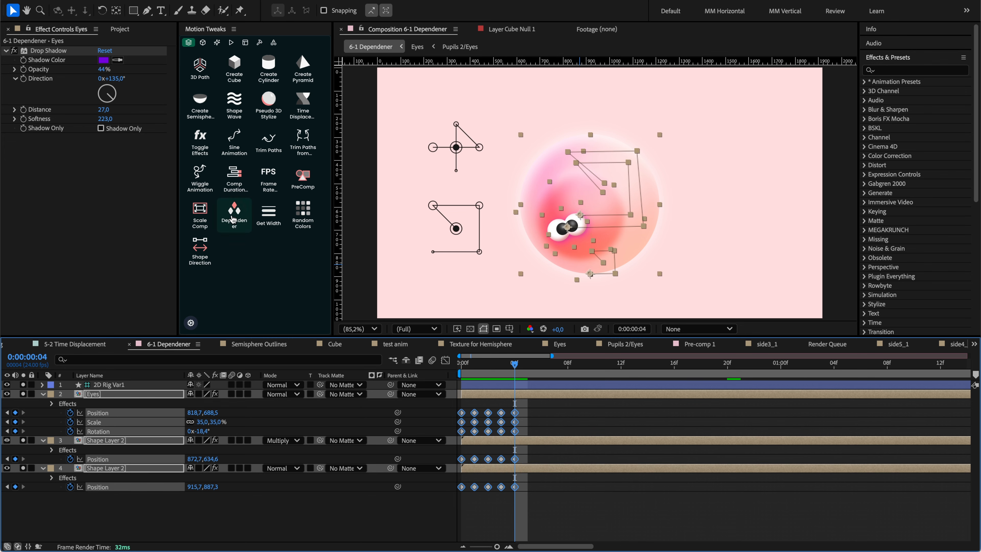
left_click(233, 220)
Step: Set the new controller's Rig Mode to 2 and move its handle diagonally up to pose the character
left_click(104, 135)
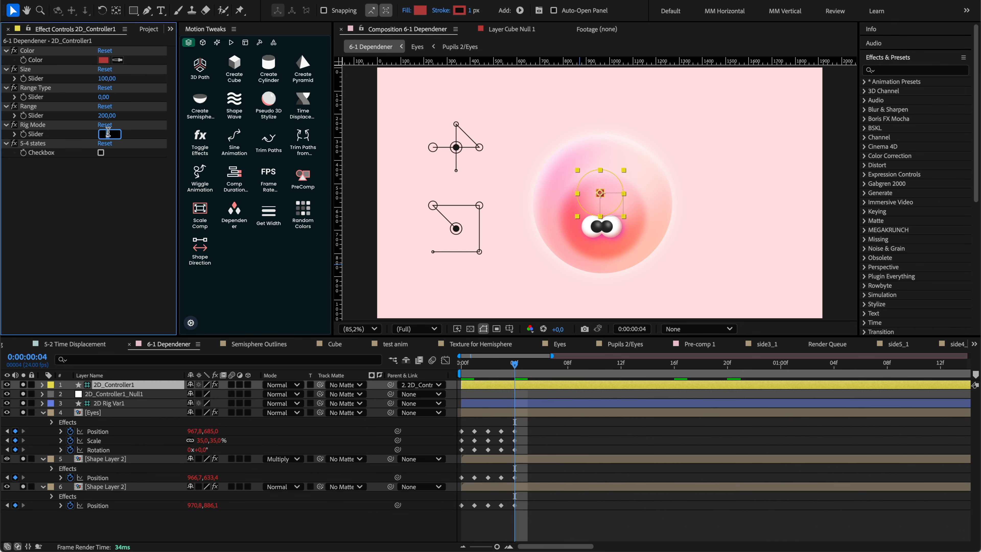
type("2")
key("Return")
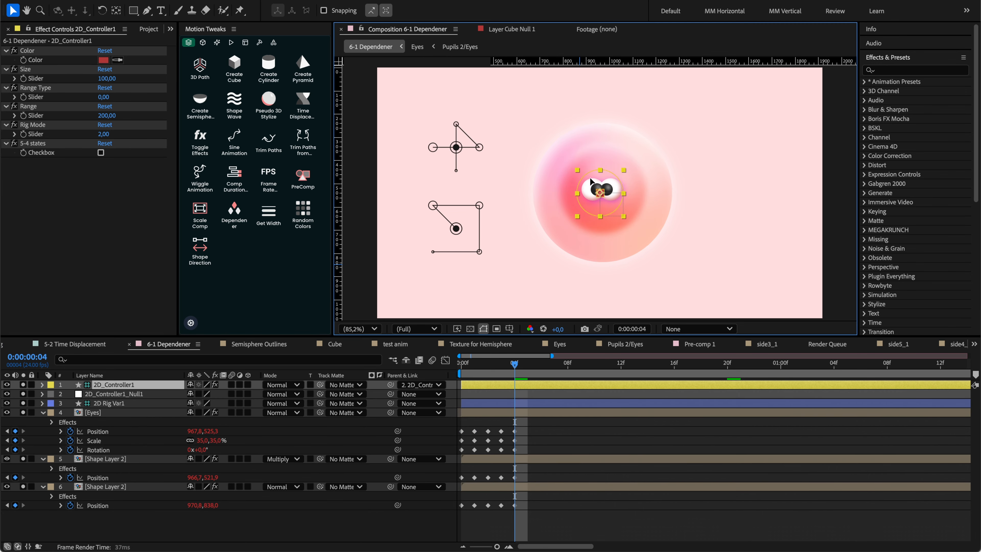
left_click_drag(600, 193, 618, 147)
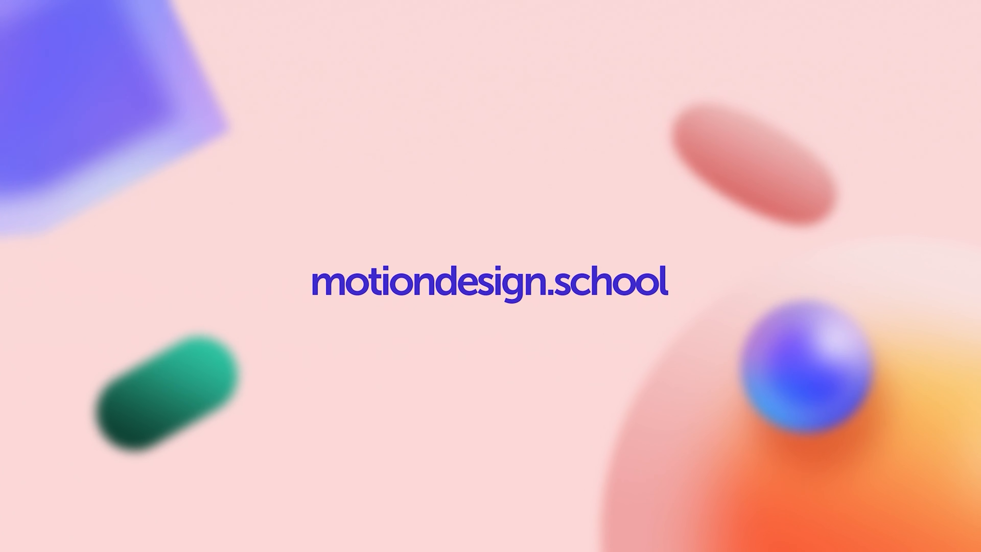